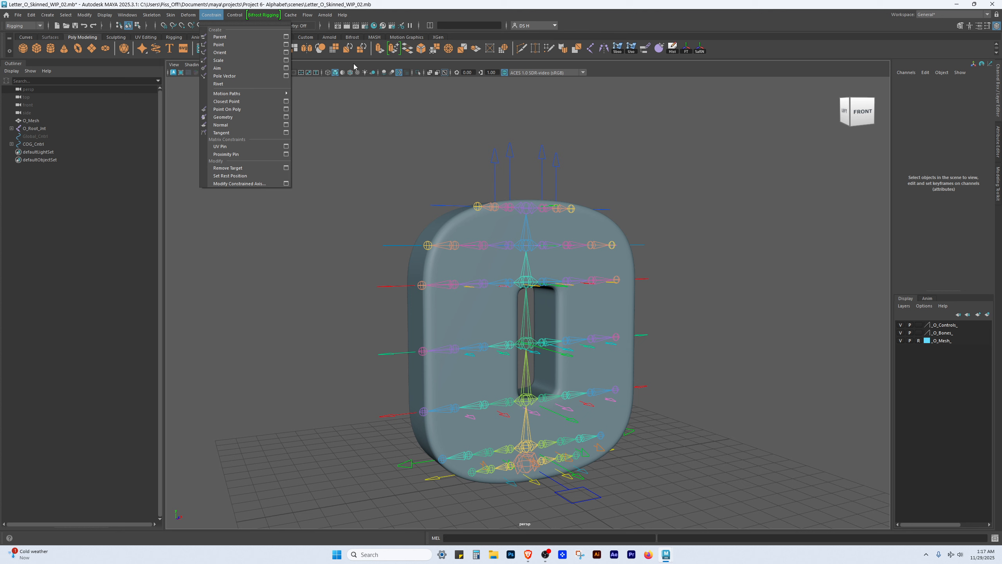
- Open the Parent Constraint options, reset them to defaults with Maintain offset on, and move the dialog clear of the model
{"action": "left_click", "coordinate": [287, 37]}
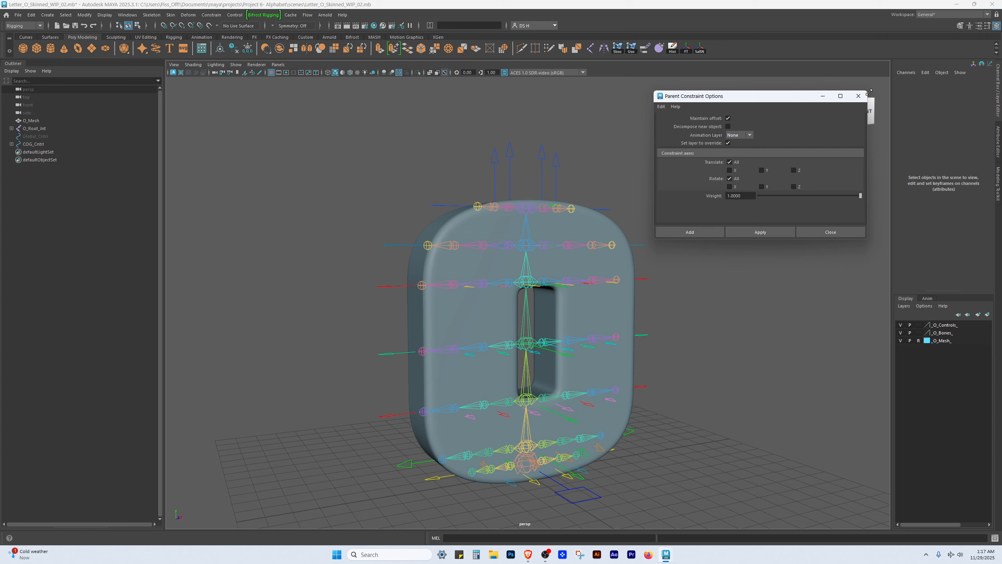
{"action": "left_click", "coordinate": [858, 96]}
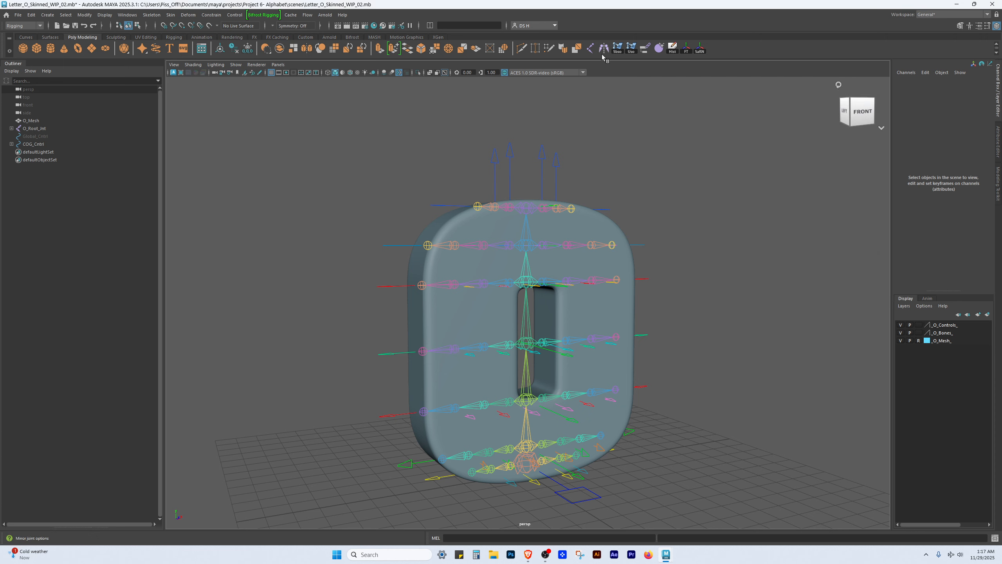
{"action": "left_click", "coordinate": [645, 49]}
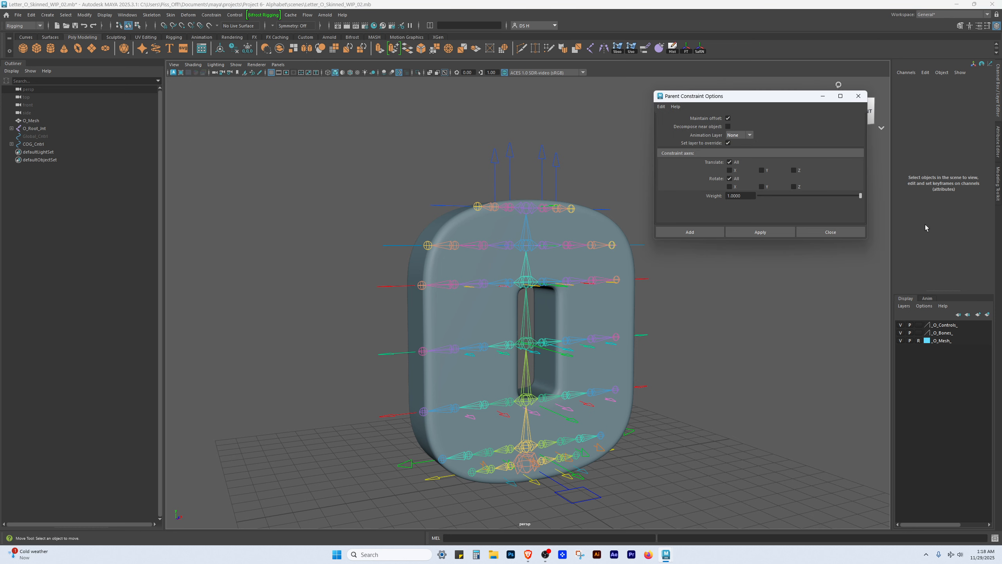
{"action": "left_click", "coordinate": [661, 106]}
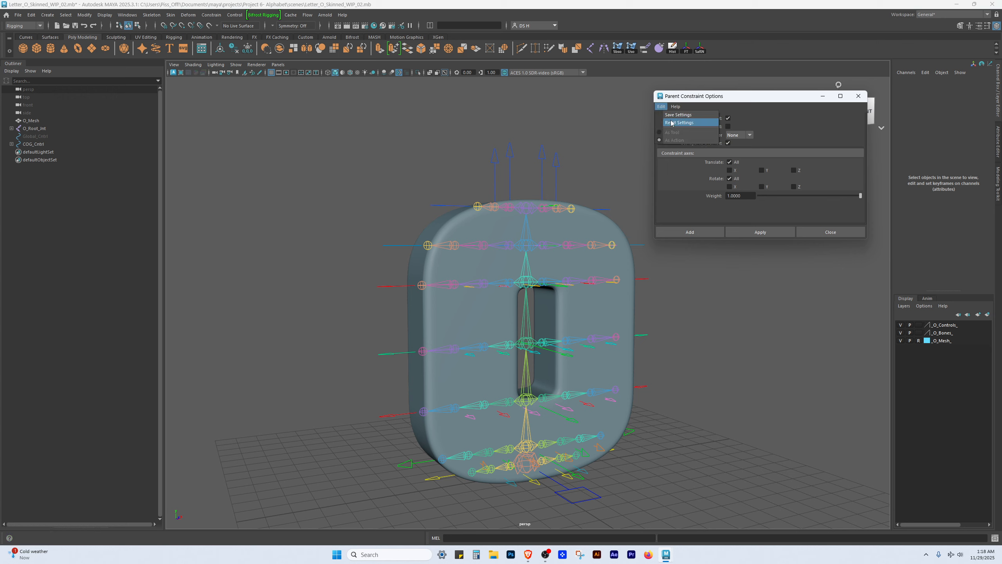
{"action": "left_click", "coordinate": [673, 122]}
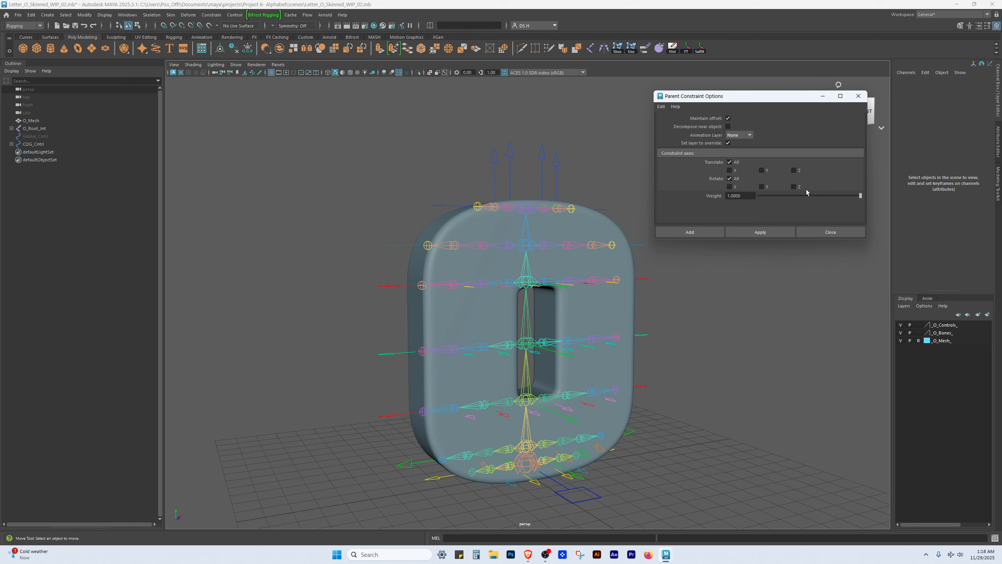
{"action": "left_click", "coordinate": [760, 232]}
{"action": "left_click_drag", "start_coordinate": [772, 100], "coordinate": [139, 329]}
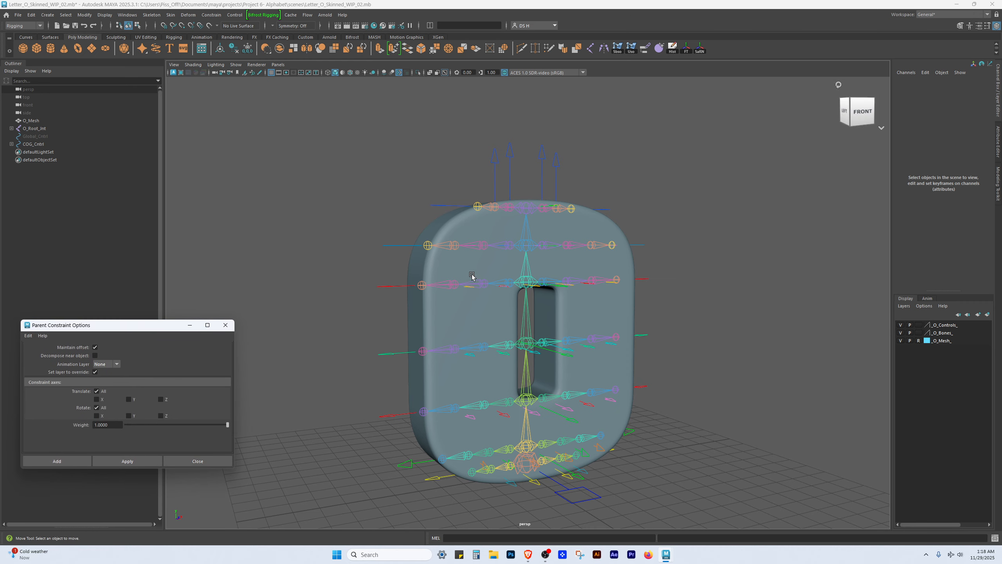
- Hide the _O_Mesh_ display layer and move the Parent Constraint options out of the way
{"action": "left_click_drag", "start_coordinate": [509, 266], "coordinate": [535, 245], "text": "alt"}
{"action": "middle_click_drag", "start_coordinate": [535, 246], "coordinate": [529, 322], "text": "alt"}
{"action": "right_click_drag", "start_coordinate": [529, 322], "coordinate": [776, 356], "text": "alt"}
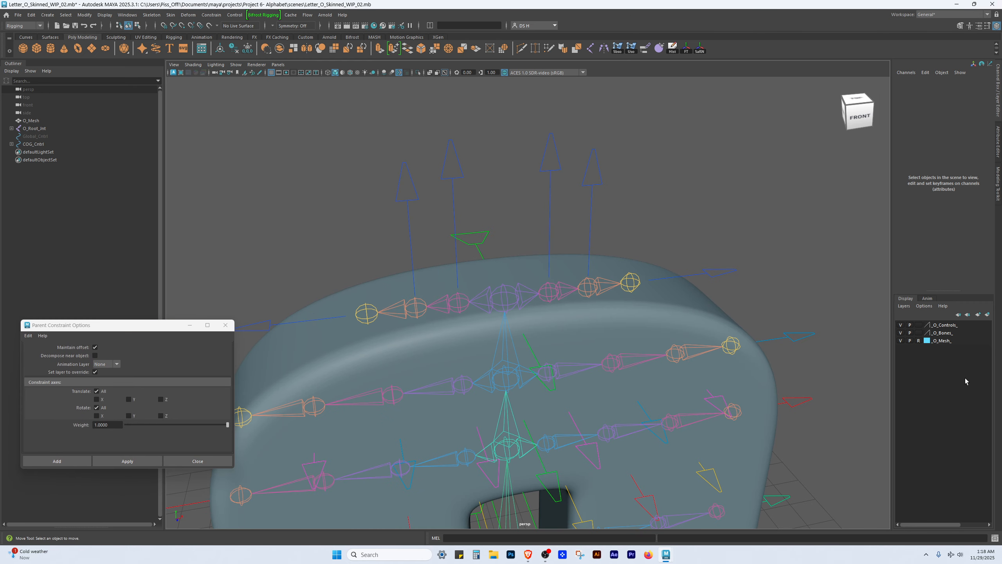
{"action": "left_click", "coordinate": [900, 341]}
{"action": "left_click_drag", "start_coordinate": [757, 289], "coordinate": [723, 281], "text": "alt"}
{"action": "left_click_drag", "start_coordinate": [117, 328], "coordinate": [0, 394]}
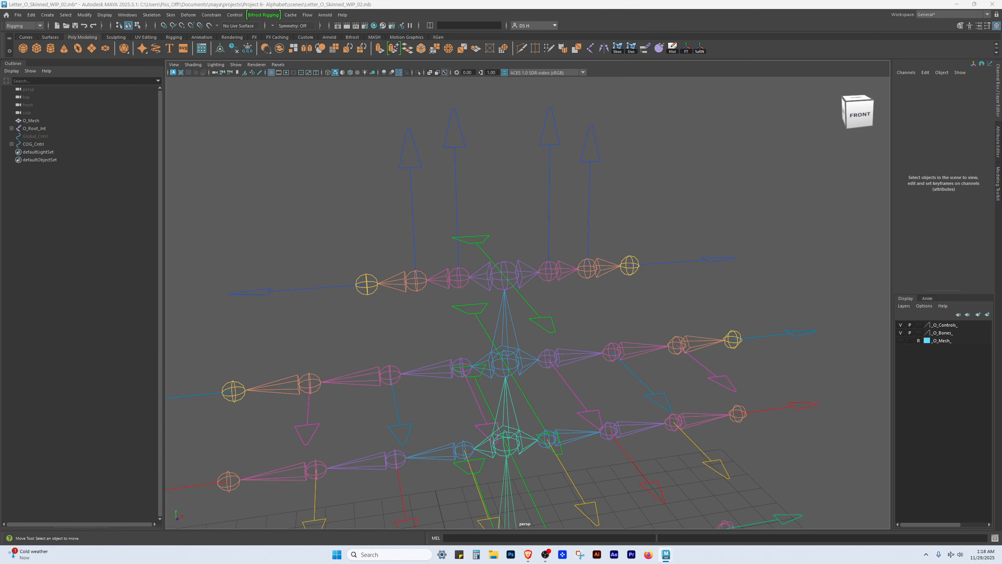
- Select the O_Root_Jnt joint chain and hide the _O_Controls_ layer to isolate the skeleton
{"action": "left_click", "coordinate": [50, 130]}
{"action": "scroll", "coordinate": [418, 337], "scroll_direction": "down", "scroll_amount": 4}
{"action": "middle_click_drag", "start_coordinate": [548, 340], "coordinate": [578, 198], "text": "alt"}
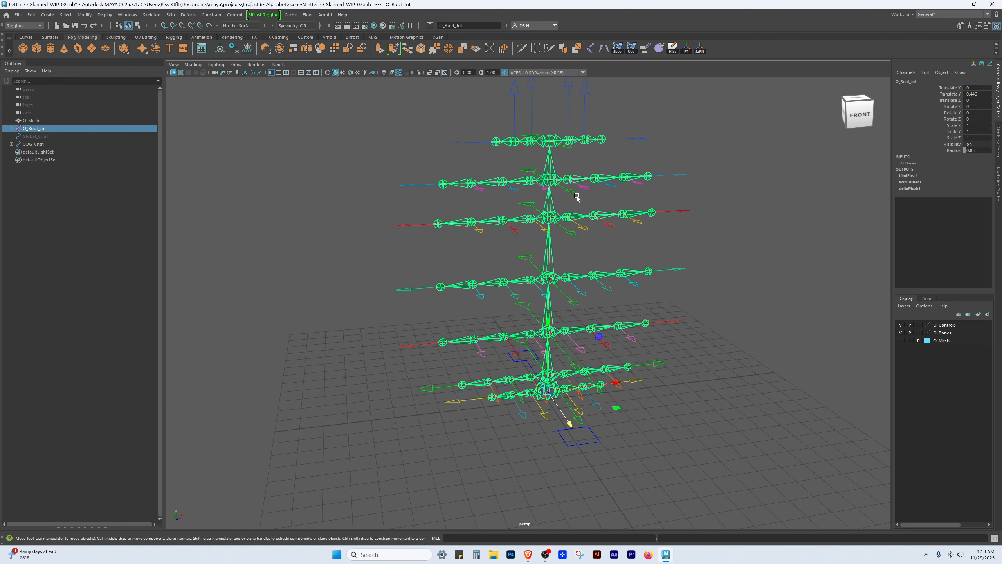
{"action": "left_click", "coordinate": [900, 325]}
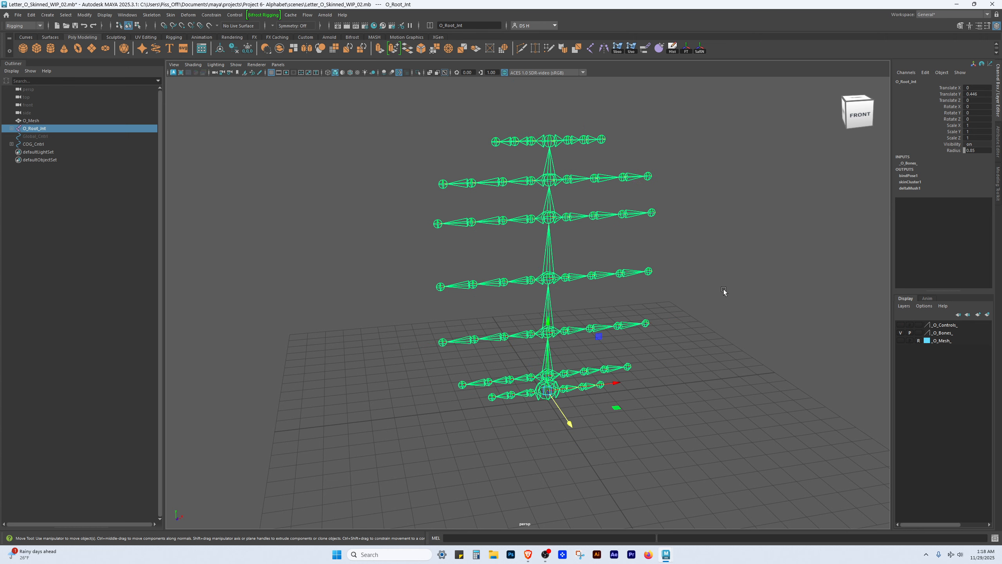
{"action": "key", "text": "f"}
{"action": "left_click_drag", "start_coordinate": [749, 293], "coordinate": [710, 290], "text": "alt"}
- Expand the entire O_Root_Jnt hierarchy in the Outliner and deselect the root joint
{"action": "left_click", "coordinate": [12, 128], "text": "shift"}
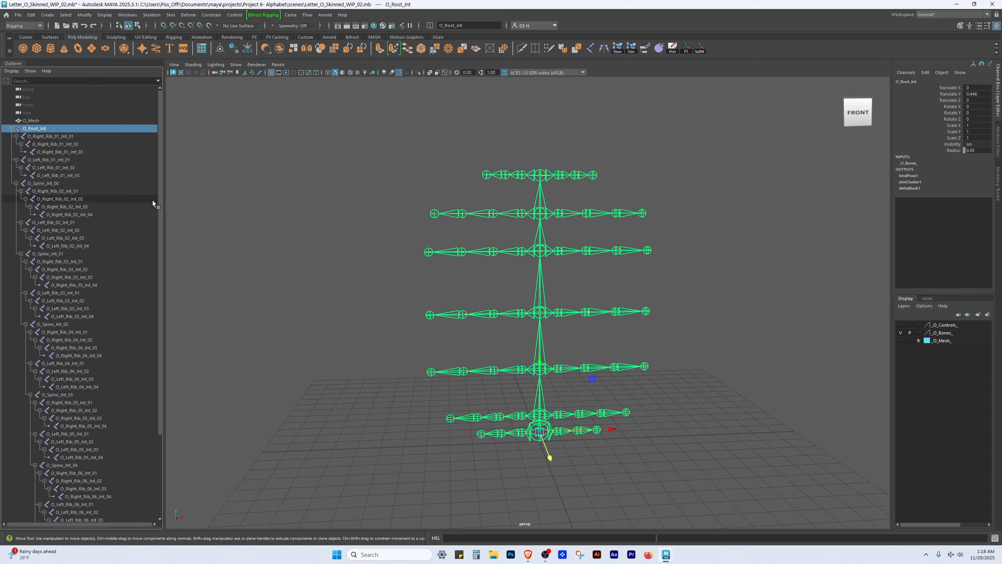
{"action": "scroll", "coordinate": [94, 224], "scroll_direction": "down", "scroll_amount": 8}
{"action": "scroll", "coordinate": [75, 276], "scroll_direction": "up", "scroll_amount": 5}
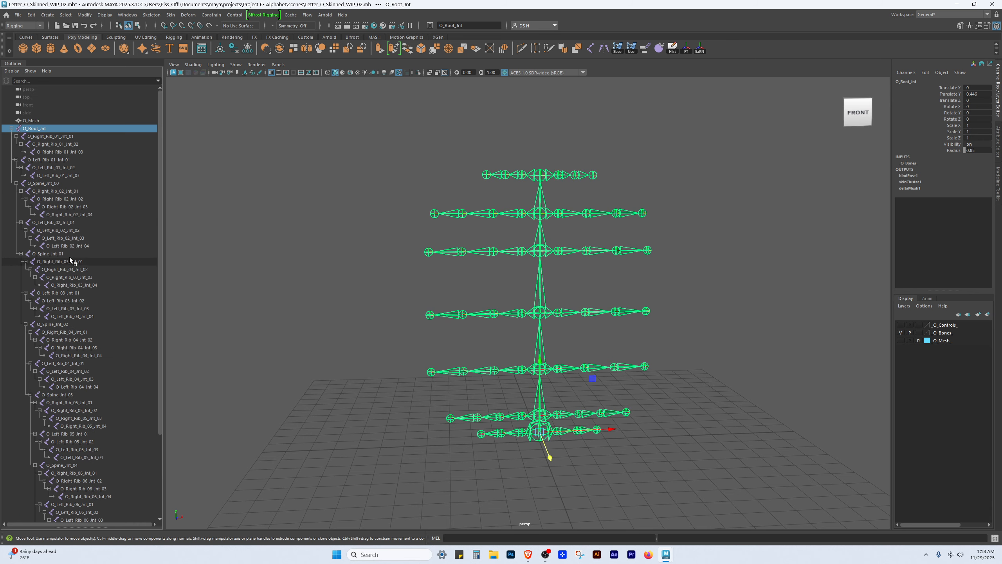
{"action": "left_click", "coordinate": [305, 196]}
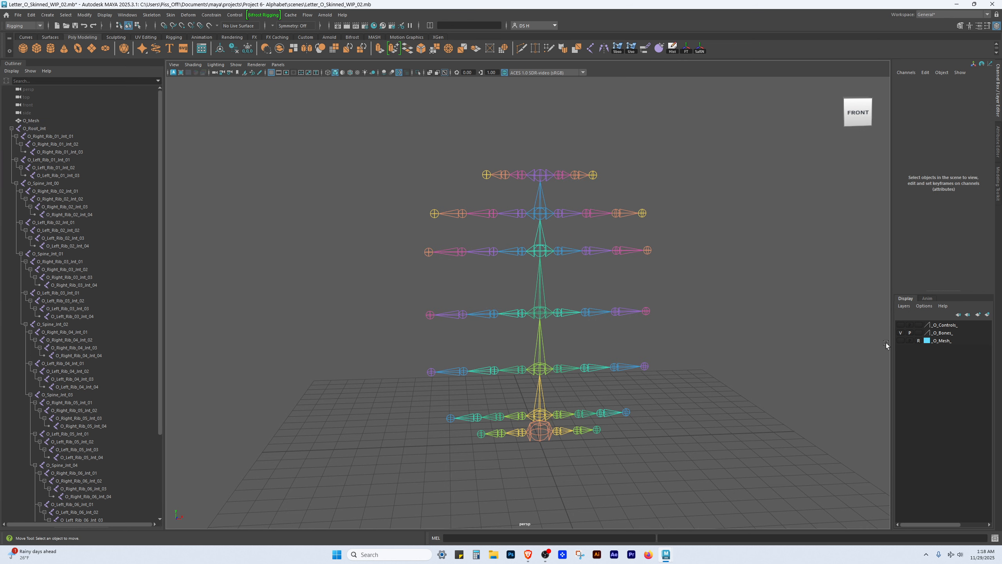
- Inspect the transform channels of O_Right_Rib_06_Jnt_03, O_Spine_Jnt_03 and O_Right_Rib_02_Jnt_01
{"action": "left_click_drag", "start_coordinate": [613, 188], "coordinate": [608, 253], "text": "alt"}
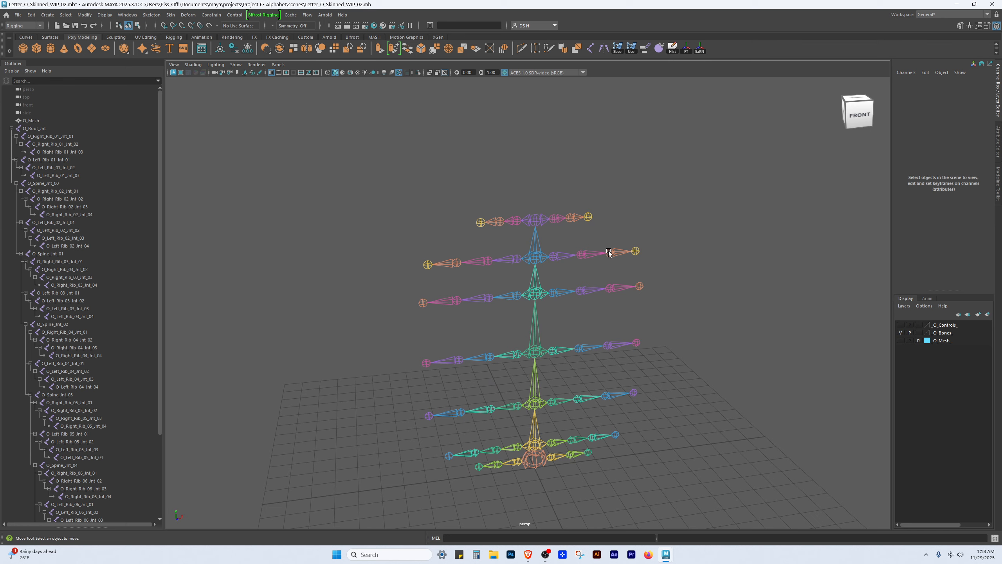
{"action": "right_click_drag", "start_coordinate": [588, 235], "coordinate": [630, 208], "text": "alt"}
{"action": "left_click", "coordinate": [617, 224]}
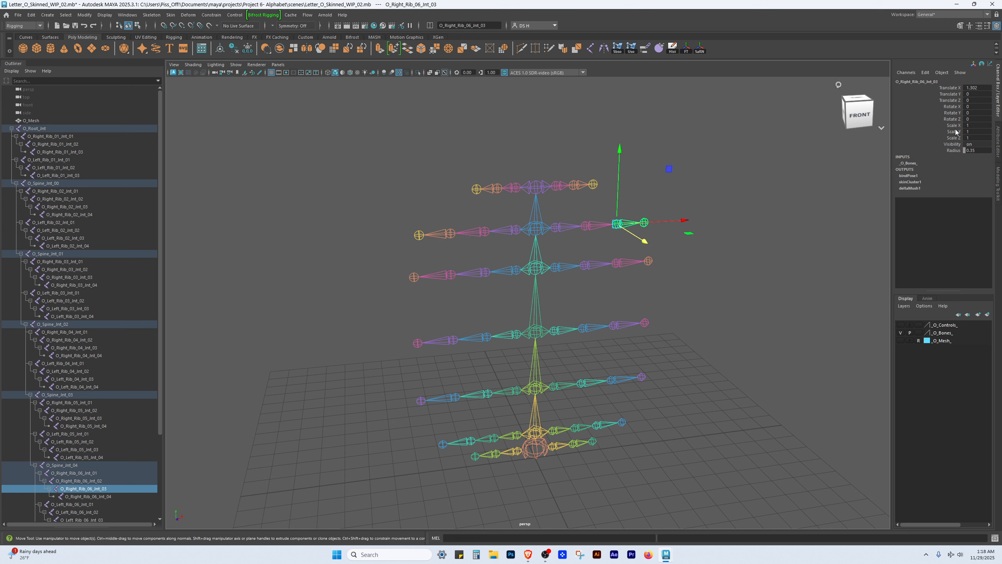
{"action": "left_click", "coordinate": [965, 87]}
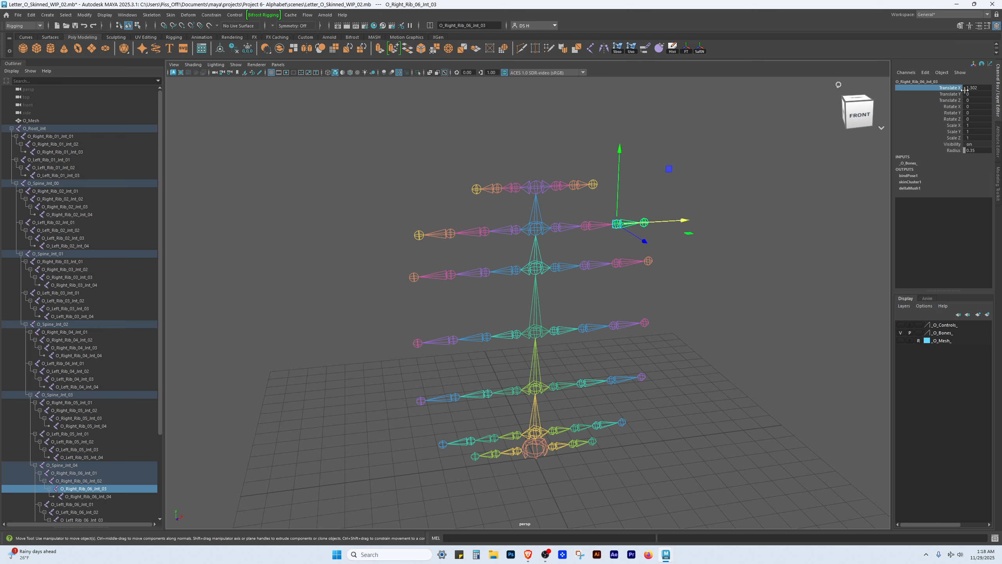
{"action": "double_click", "coordinate": [979, 88]}
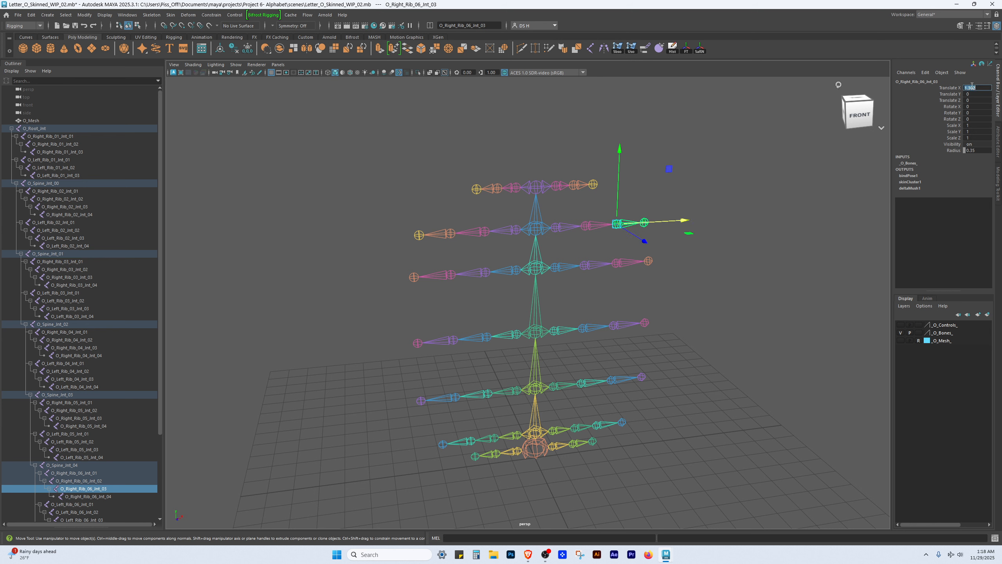
{"action": "left_click", "coordinate": [807, 364]}
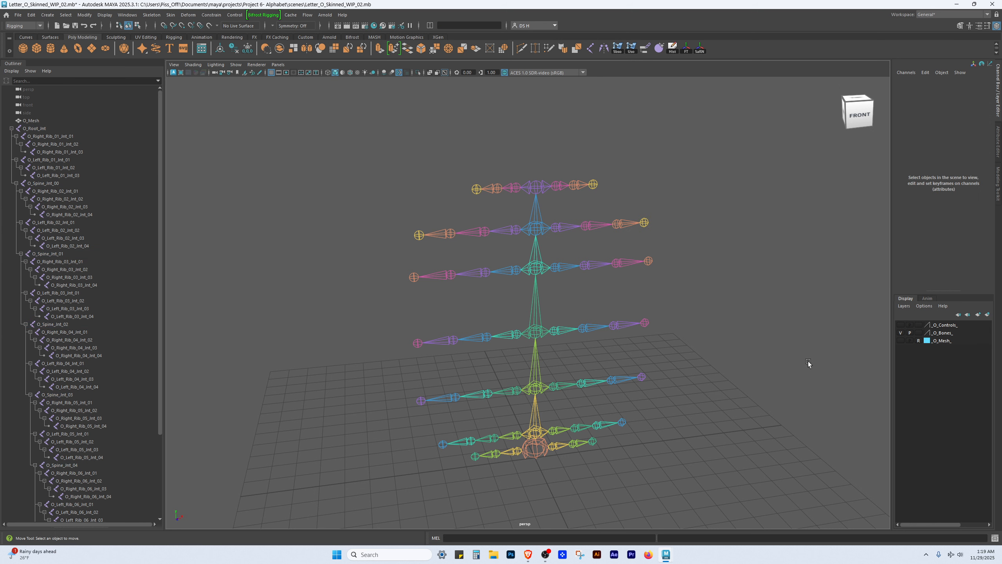
{"action": "left_click", "coordinate": [537, 269]}
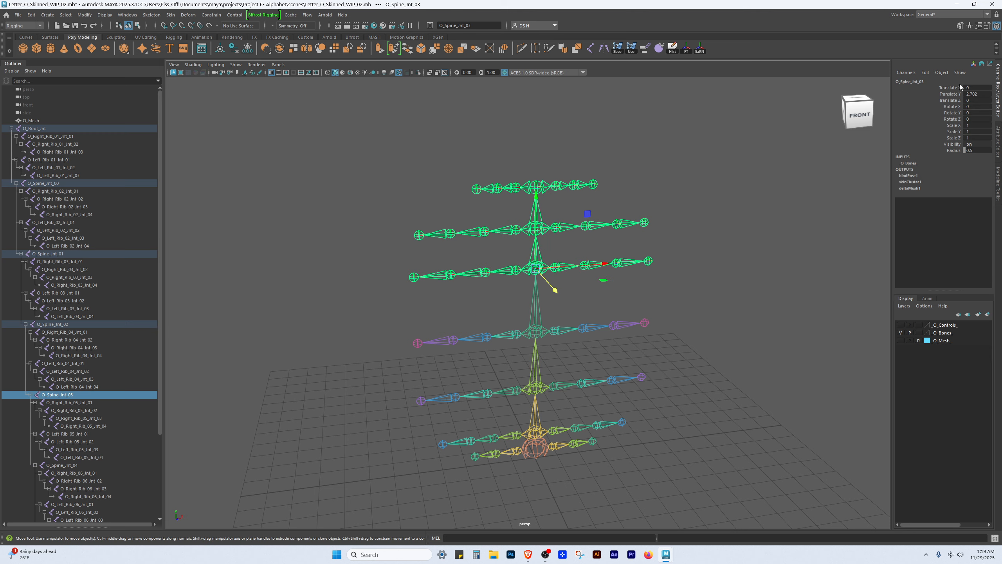
{"action": "left_click", "coordinate": [787, 259]}
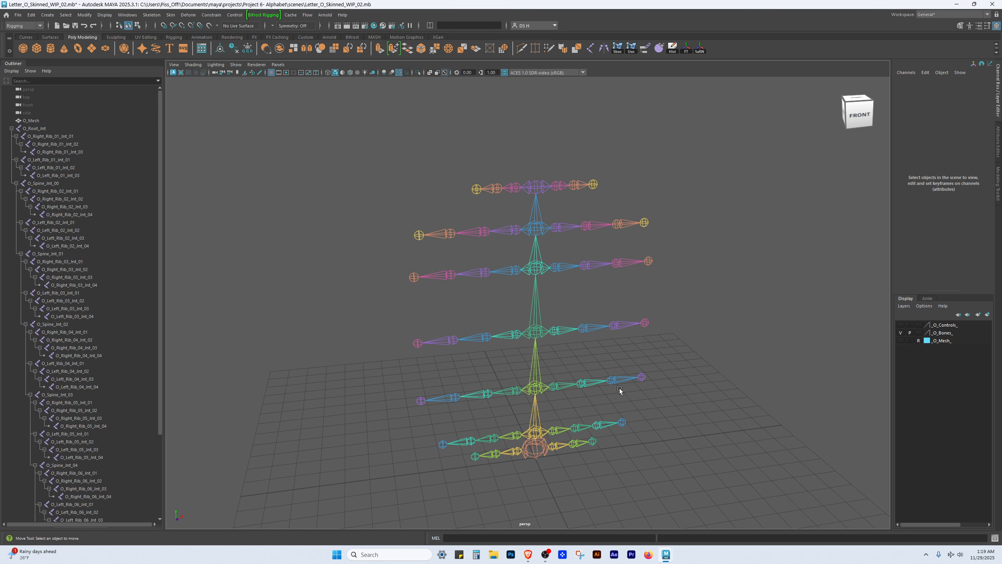
{"action": "left_click", "coordinate": [553, 430]}
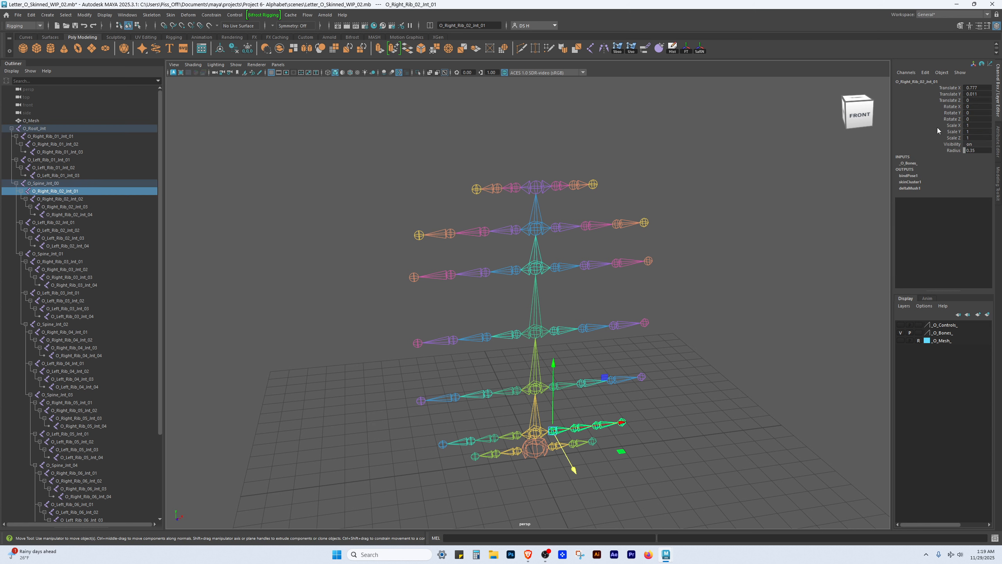
{"action": "left_click", "coordinate": [746, 396]}
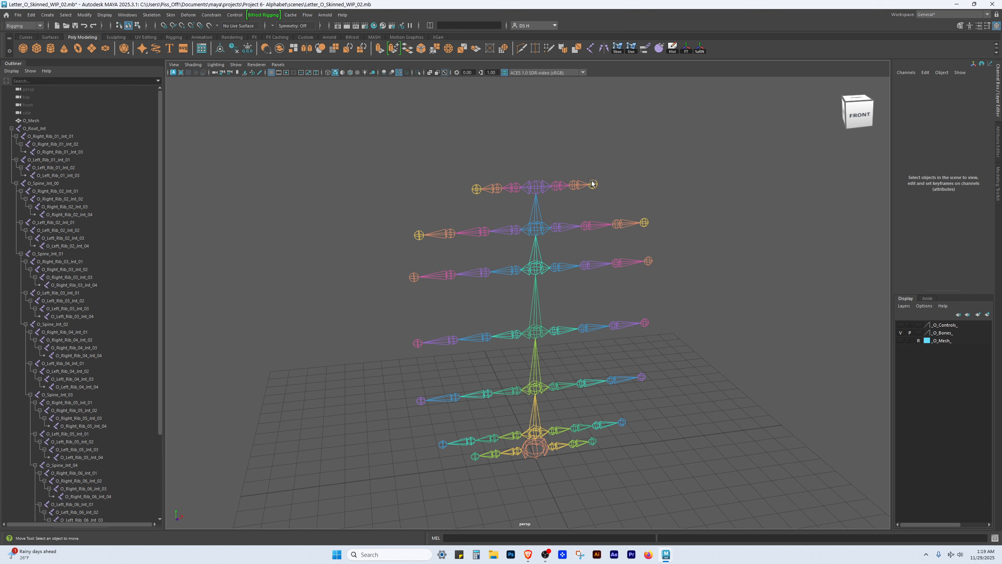
- Show the _O_Controls_ layer again around the joints and leave nothing selected
{"action": "left_click", "coordinate": [900, 325]}
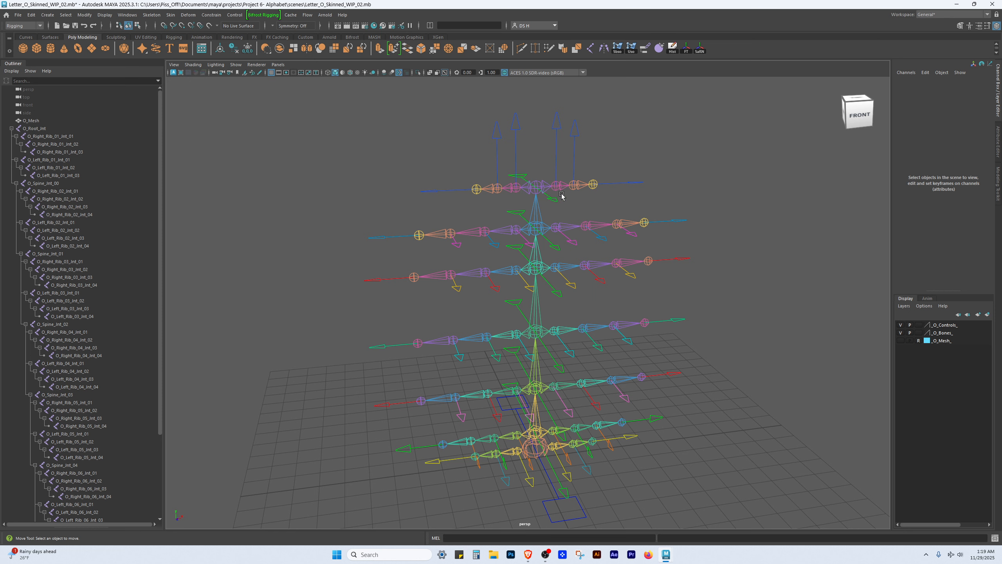
{"action": "scroll", "coordinate": [520, 86], "scroll_direction": "up", "scroll_amount": 3}
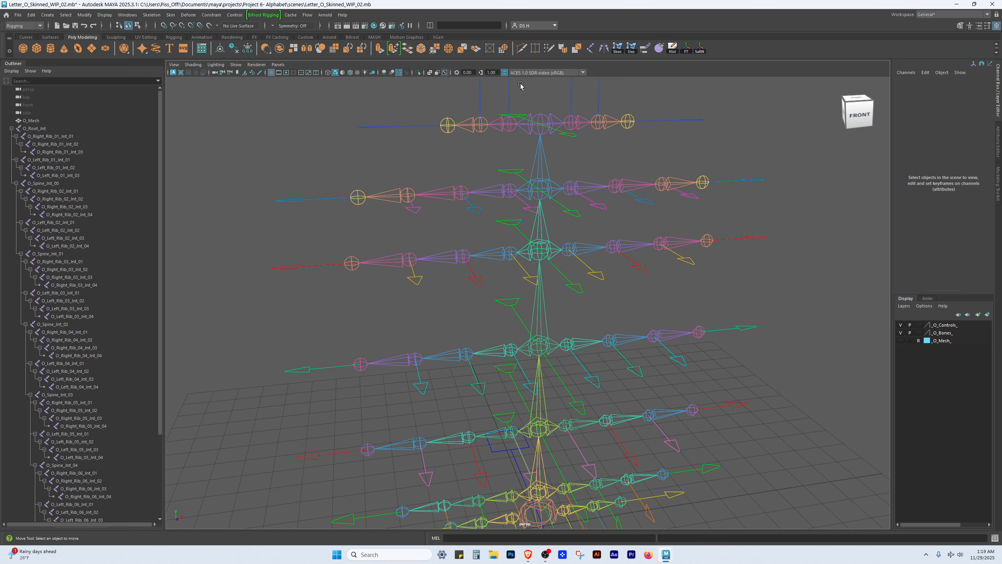
{"action": "left_click", "coordinate": [541, 115]}
{"action": "left_click", "coordinate": [675, 158]}
- Review the Parent Constraint options and examine the O_Spine_Cntrl_04 control, leaving the dialog closed and the control deselected
{"action": "left_click", "coordinate": [211, 14]}
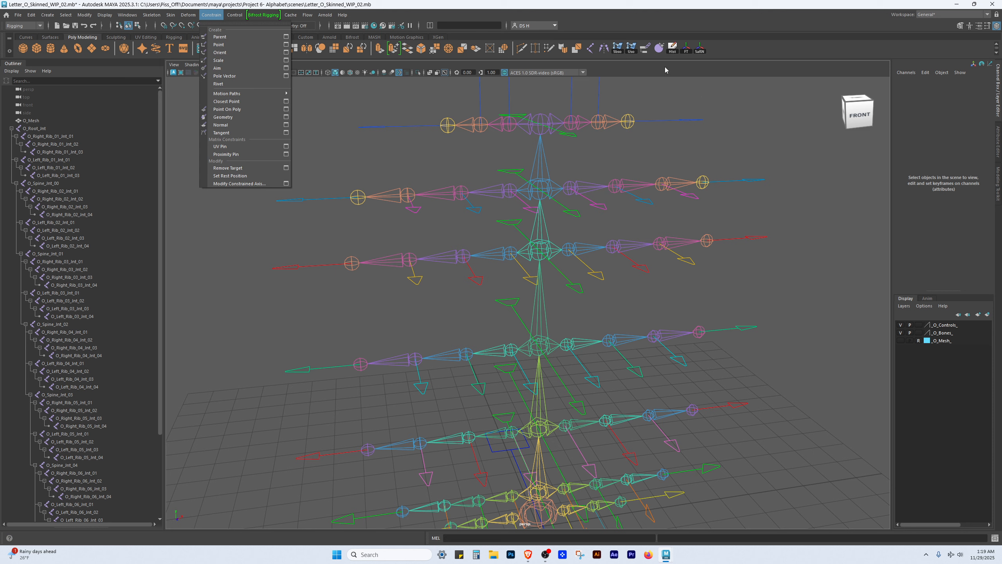
{"action": "left_click", "coordinate": [644, 48]}
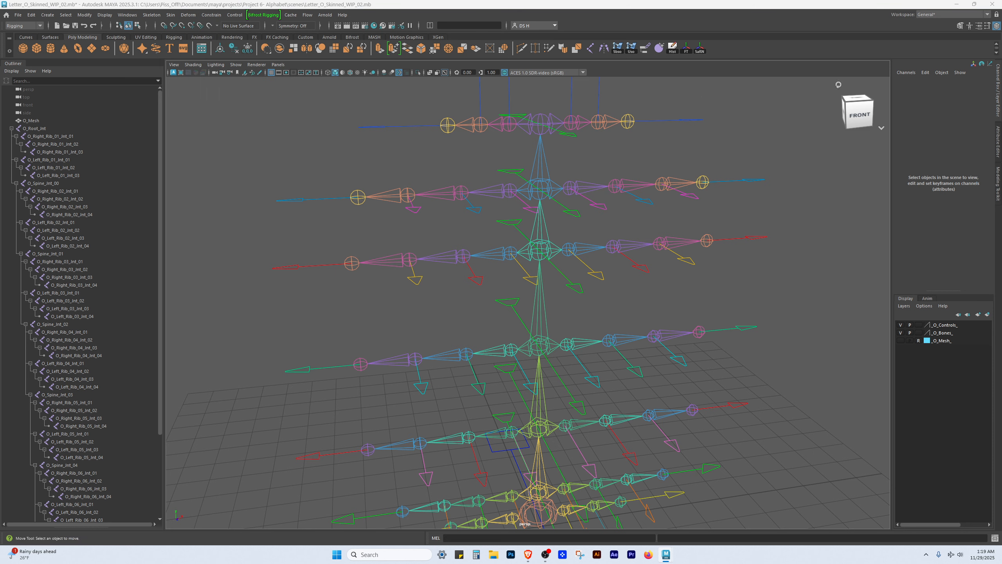
{"action": "left_click_drag", "start_coordinate": [760, 177], "coordinate": [809, 88]}
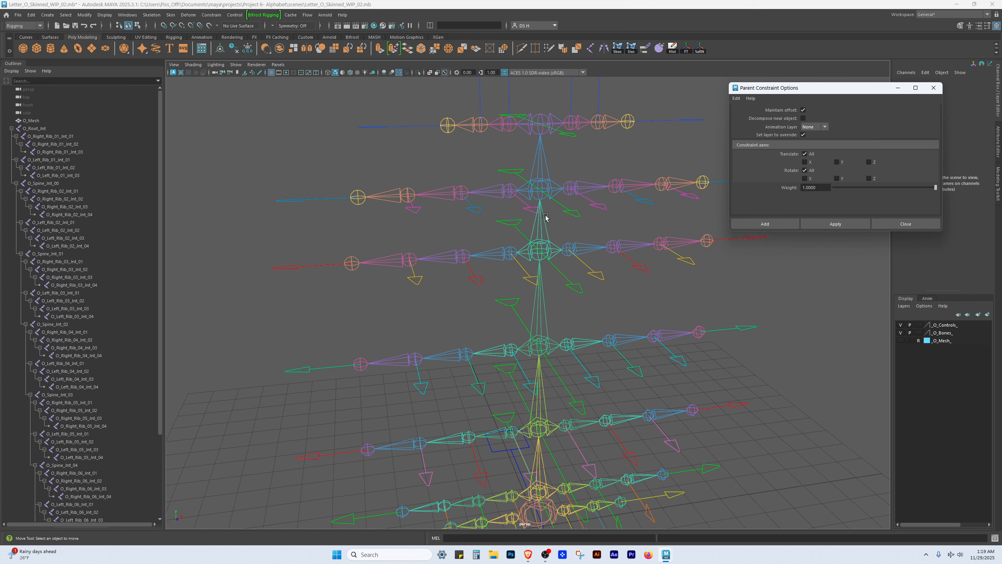
{"action": "left_click", "coordinate": [572, 218]}
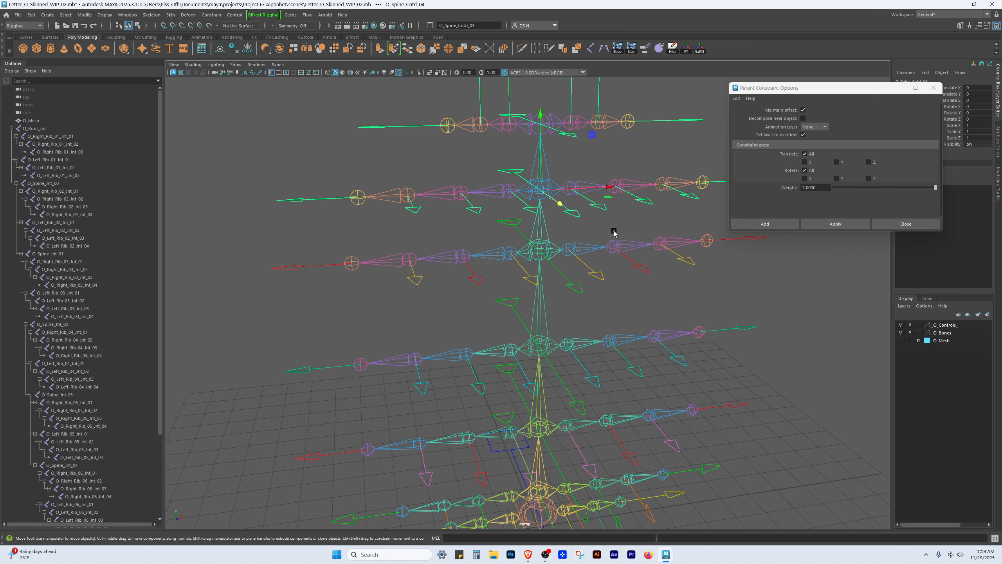
{"action": "left_click", "coordinate": [934, 88]}
{"action": "left_click", "coordinate": [723, 190]}
{"action": "middle_click_drag", "start_coordinate": [659, 144], "coordinate": [650, 202], "text": "alt"}
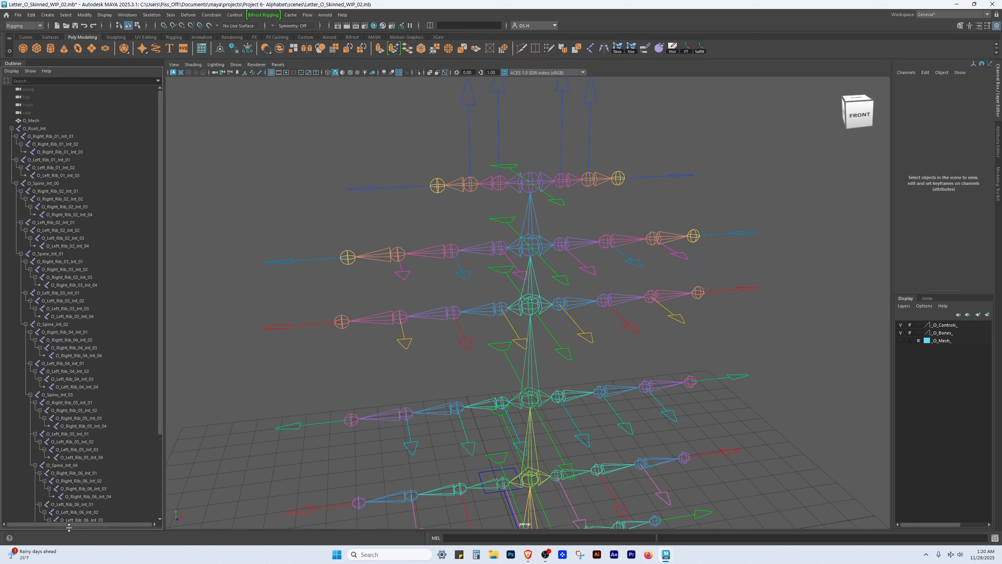
- Split the Outliner into two panes and bring the higher spine and rib joints into view in the upper pane
{"action": "left_click_drag", "start_coordinate": [69, 527], "coordinate": [67, 323]}
{"action": "scroll", "coordinate": [40, 157], "scroll_direction": "down", "scroll_amount": 8}
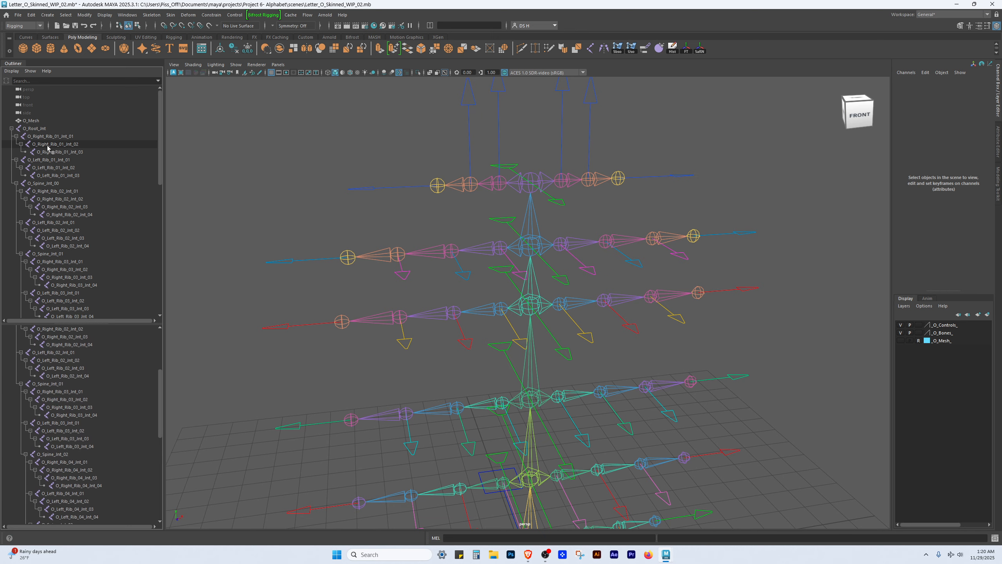
{"action": "scroll", "coordinate": [41, 201], "scroll_direction": "down", "scroll_amount": 4}
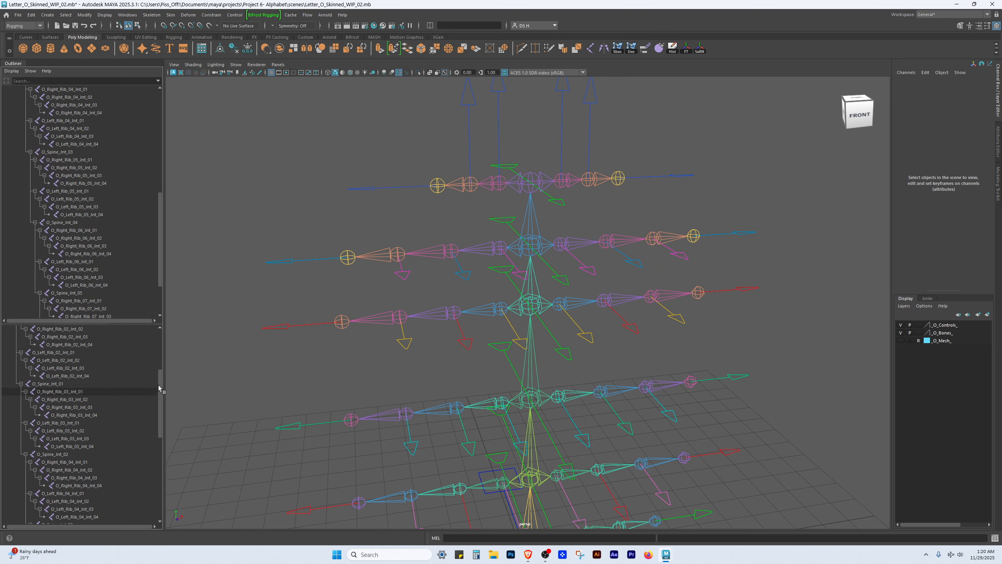
- Expand COG_Cntrl in the lower Outliner pane to list its spine and rib controls, and make that pane slightly taller
{"action": "left_click_drag", "start_coordinate": [161, 389], "coordinate": [161, 512]}
{"action": "left_click", "coordinate": [11, 500]}
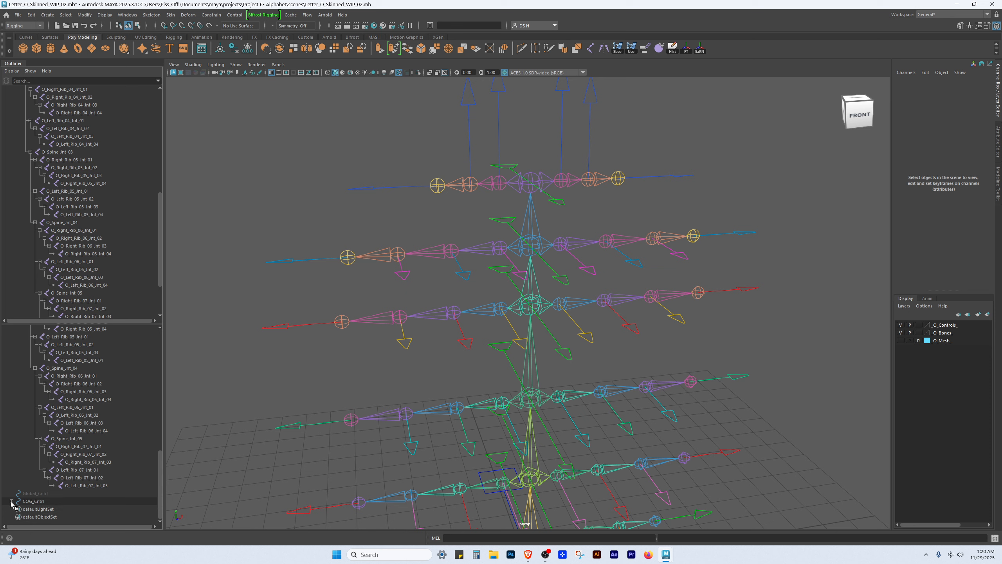
{"action": "scroll", "coordinate": [59, 486], "scroll_direction": "down", "scroll_amount": 1}
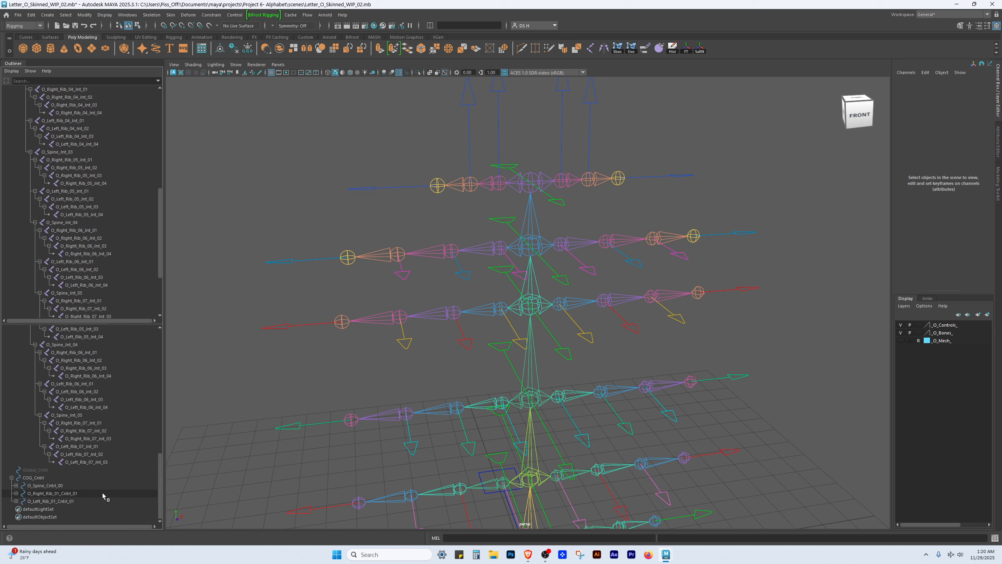
{"action": "left_click", "coordinate": [25, 478]}
{"action": "left_click", "coordinate": [235, 398]}
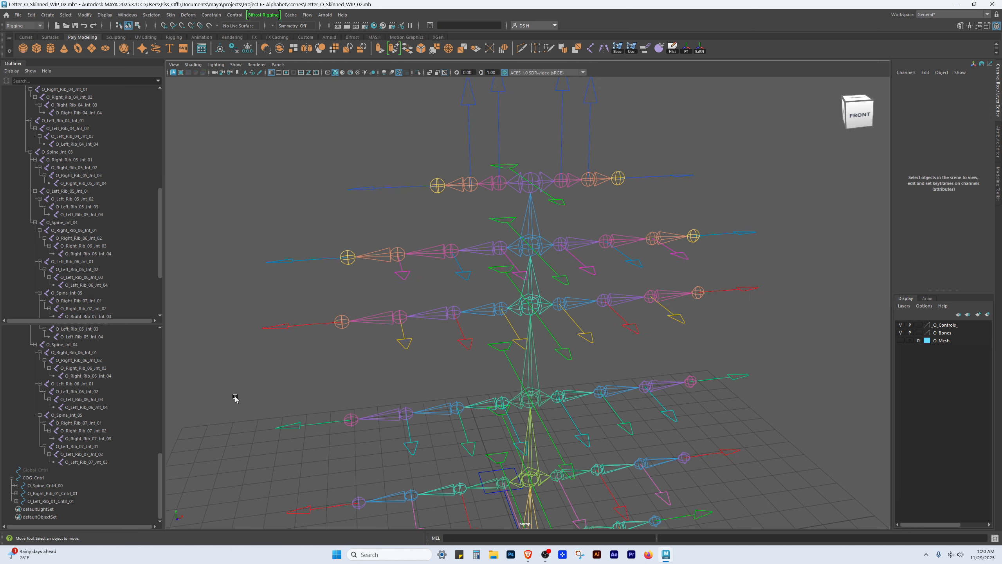
{"action": "left_click_drag", "start_coordinate": [92, 324], "coordinate": [94, 302]}
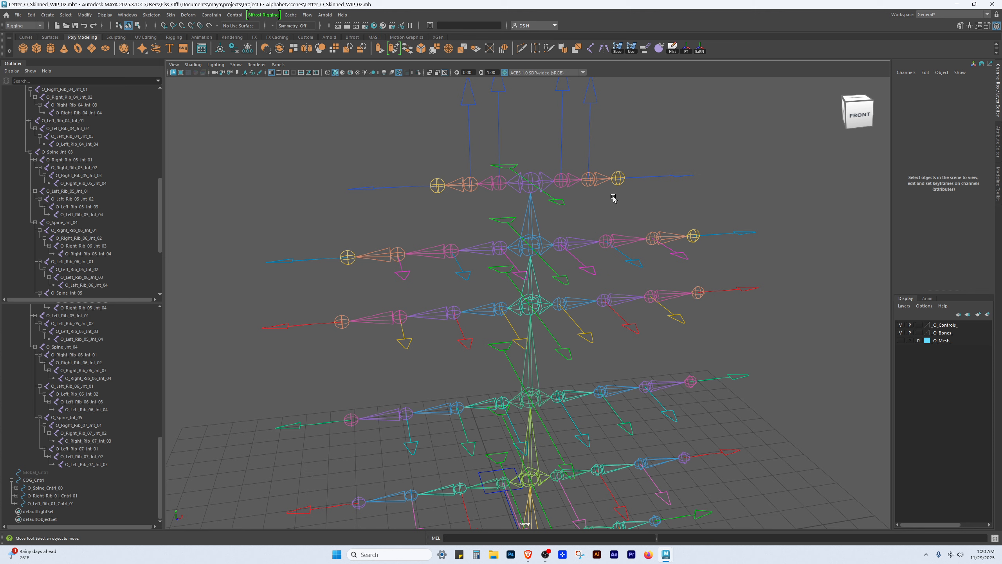
- Select O_Right_Rib_07_Cntrl_03 at the tip of the top rib, try moving it about 1.63 units along X, and undo the move
{"action": "left_click_drag", "start_coordinate": [663, 141], "coordinate": [589, 220], "text": "alt"}
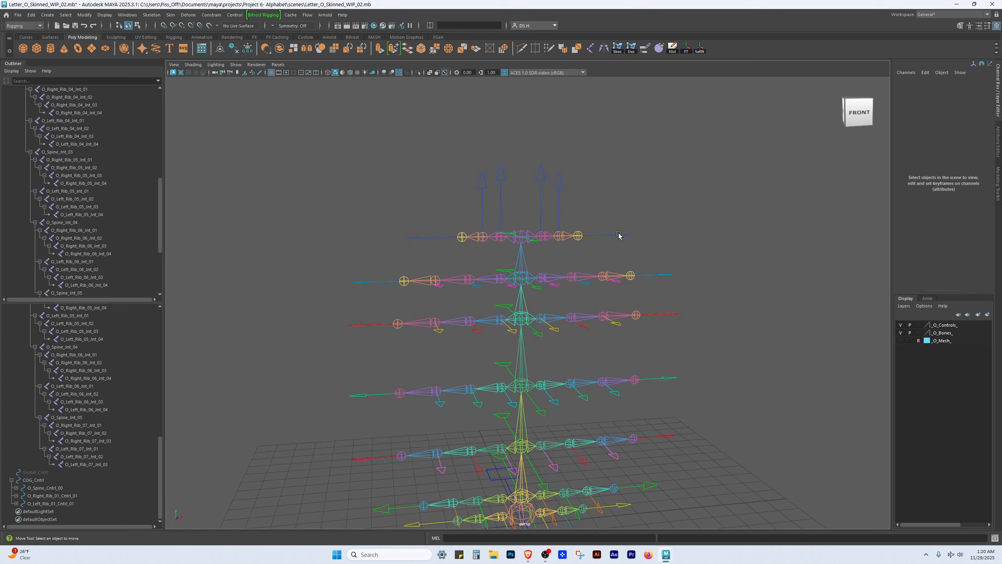
{"action": "right_click_drag", "start_coordinate": [557, 259], "coordinate": [600, 342], "text": "alt"}
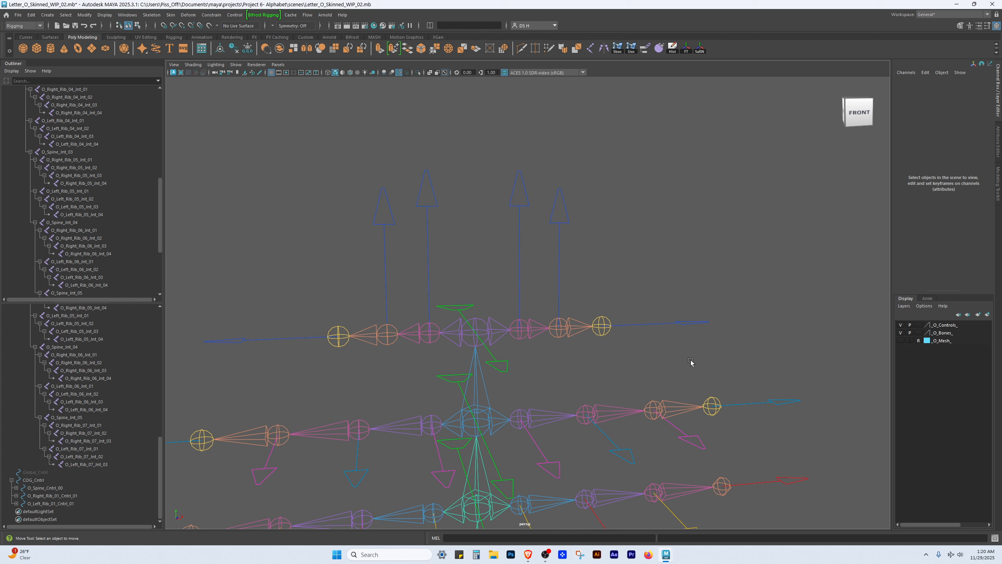
{"action": "left_click", "coordinate": [679, 323]}
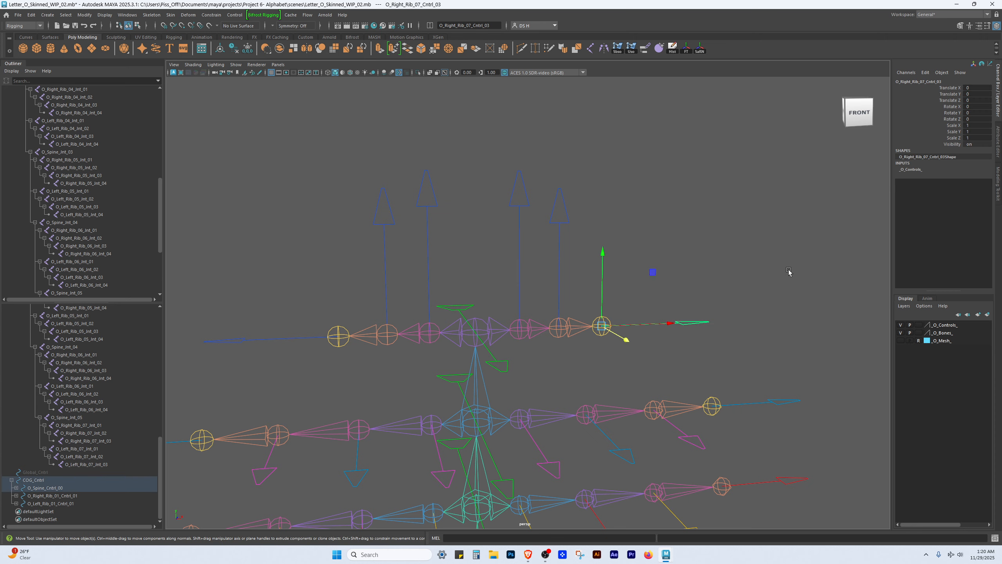
{"action": "left_click_drag", "start_coordinate": [701, 309], "coordinate": [714, 343], "text": "alt"}
{"action": "middle_click_drag", "start_coordinate": [646, 329], "coordinate": [522, 247], "text": "alt"}
{"action": "right_click_drag", "start_coordinate": [522, 246], "coordinate": [722, 314], "text": "alt"}
{"action": "left_click_drag", "start_coordinate": [519, 246], "coordinate": [528, 236], "text": "alt"}
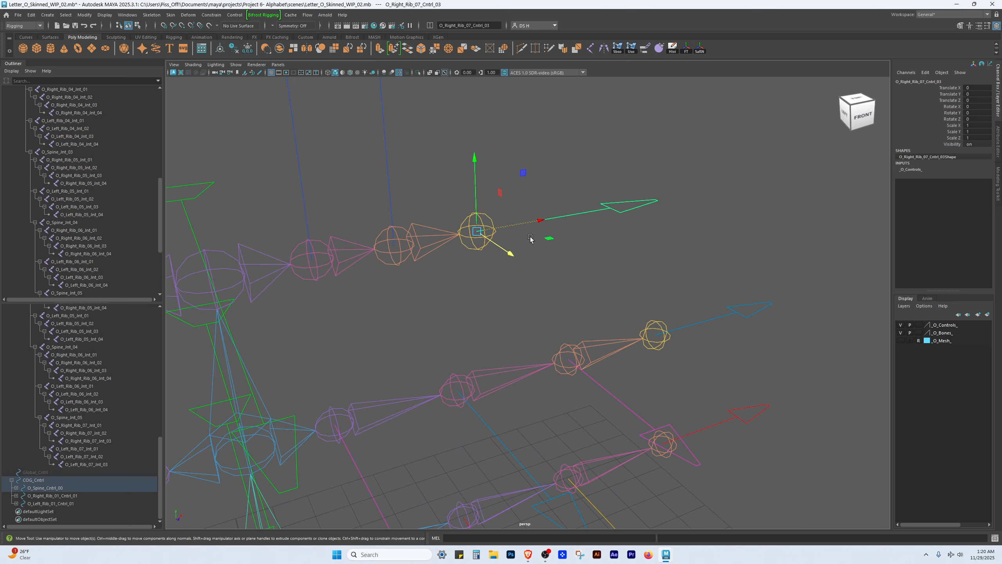
{"action": "key", "text": "q"}
{"action": "key", "text": "w"}
{"action": "left_click_drag", "start_coordinate": [513, 229], "coordinate": [658, 201]}
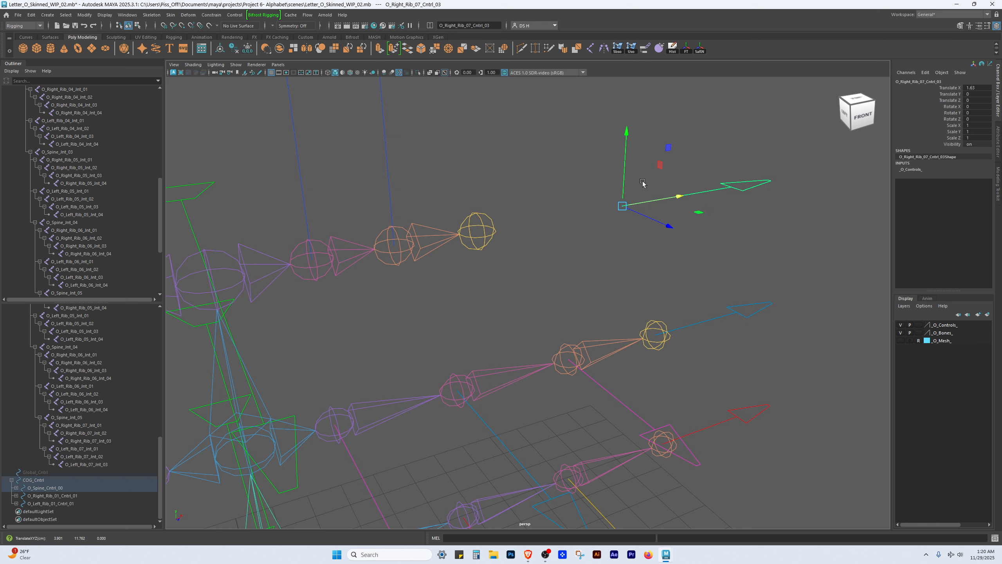
{"action": "key", "text": "ctrl+z"}
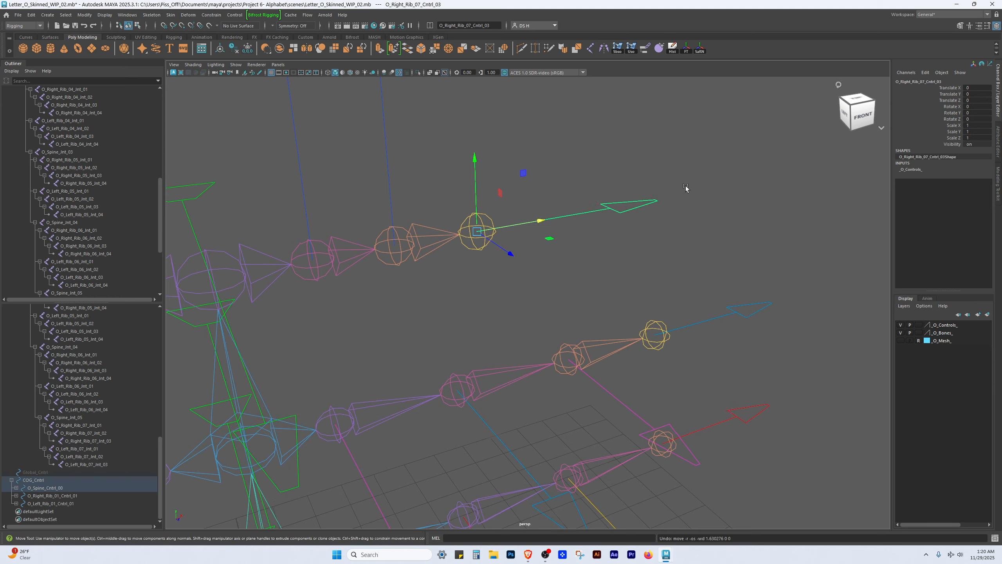
- Add the O_Right_Rib_07_Jnt_03 joint to the selected control, bring it into view in the upper Outliner pane, and widen the Channel Box
{"action": "left_click_drag", "start_coordinate": [686, 185], "coordinate": [718, 255], "text": "alt"}
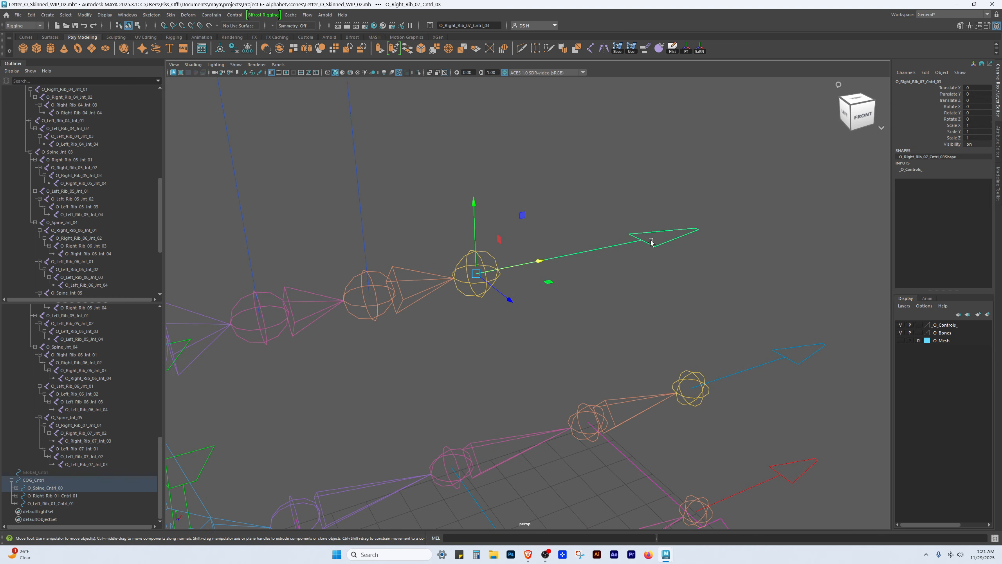
{"action": "scroll", "coordinate": [635, 240], "scroll_direction": "up", "scroll_amount": 3}
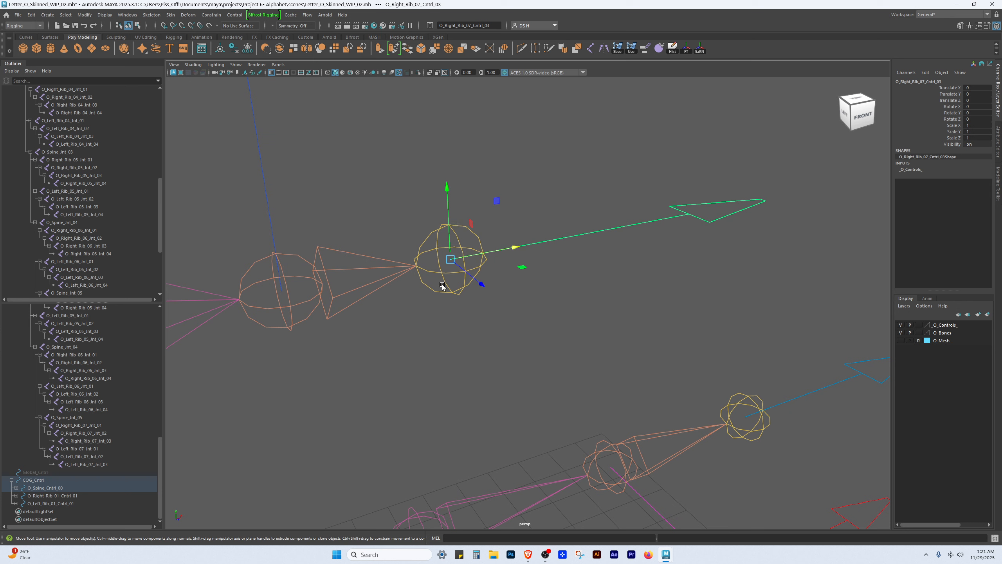
{"action": "left_click", "coordinate": [434, 233]}
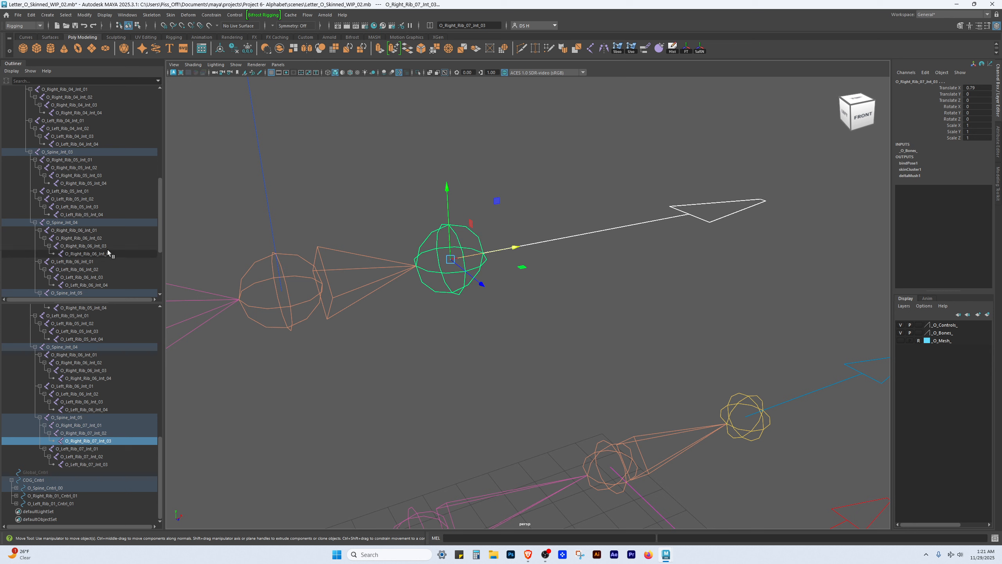
{"action": "scroll", "coordinate": [108, 208], "scroll_direction": "down", "scroll_amount": 5}
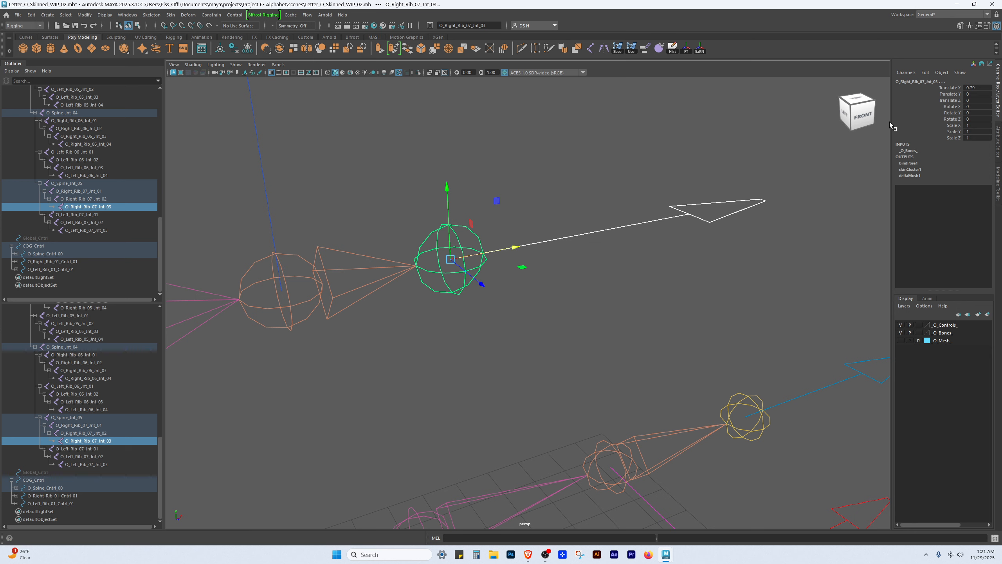
{"action": "left_click_drag", "start_coordinate": [890, 121], "coordinate": [864, 108]}
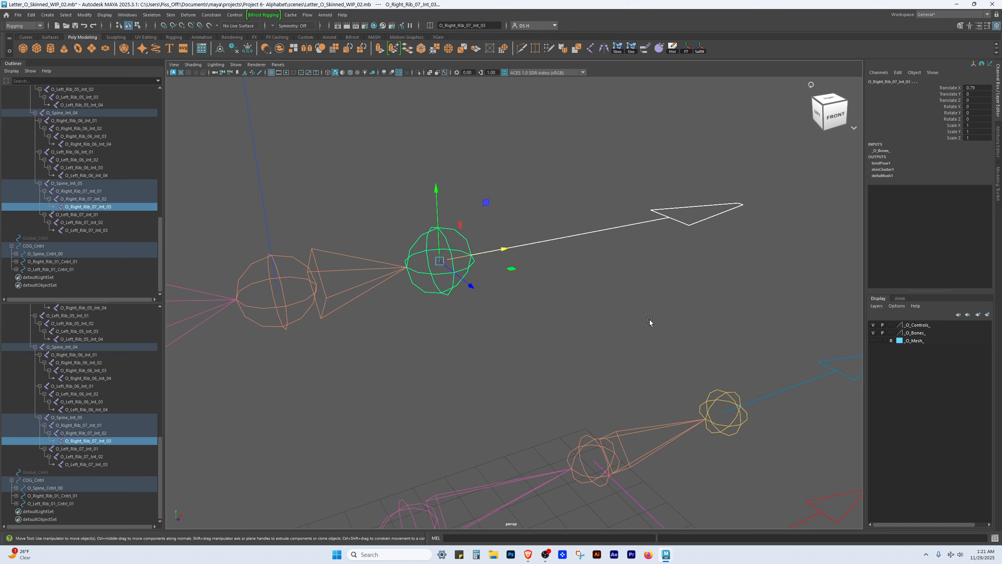
{"action": "left_click", "coordinate": [649, 321]}
{"action": "left_click", "coordinate": [438, 228]}
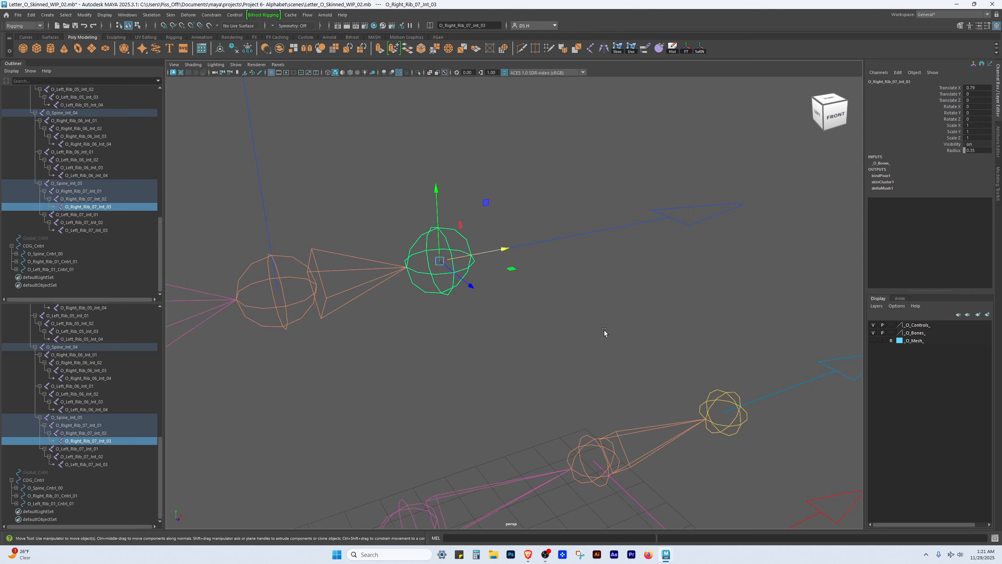
{"action": "left_click_drag", "start_coordinate": [651, 194], "coordinate": [701, 247], "text": "shift"}
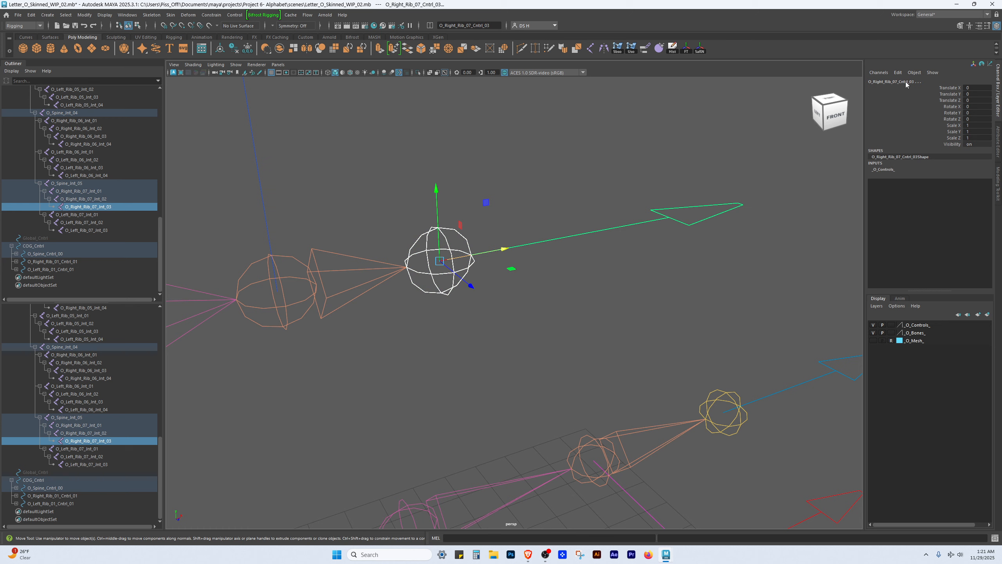
{"action": "left_click", "coordinate": [643, 312]}
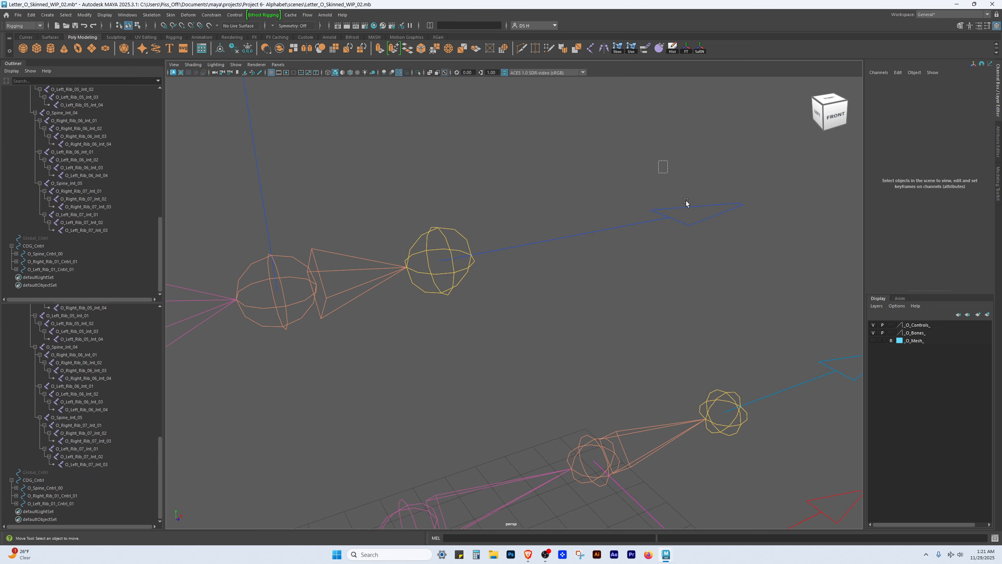
- Parent-constrain the O_Right_Rib_07_Jnt_03 joint to O_Right_Rib_07_Cntrl_03 with Maintain Offset on and all translate and rotate axes constrained
{"action": "left_click_drag", "start_coordinate": [662, 166], "coordinate": [682, 210]}
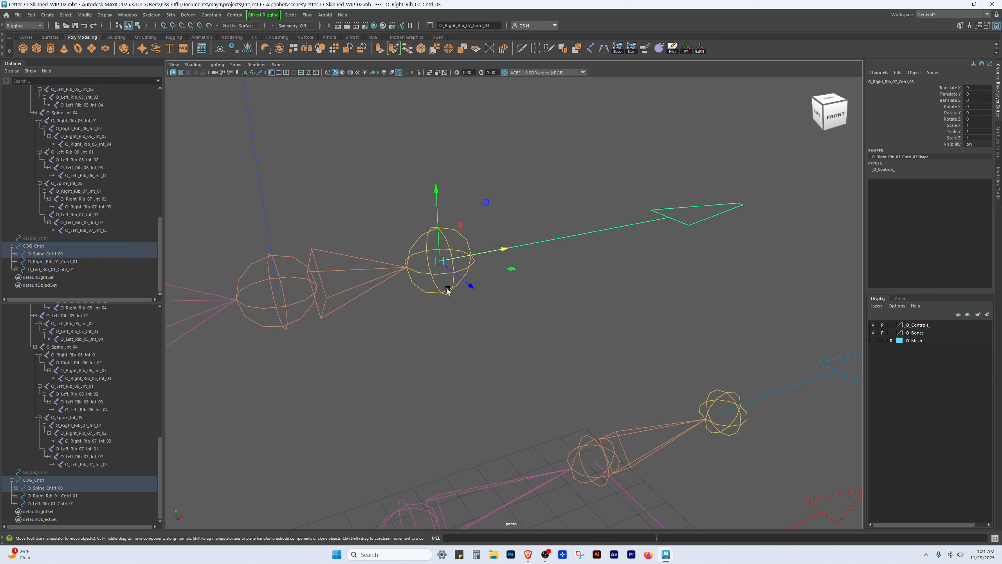
{"action": "left_click_drag", "start_coordinate": [444, 291], "coordinate": [451, 305]}
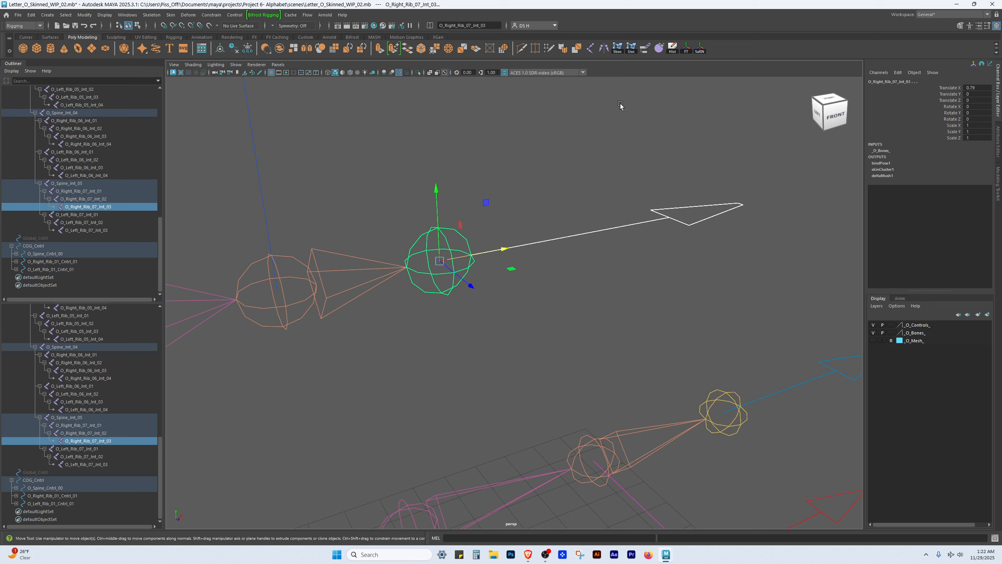
{"action": "double_click", "coordinate": [647, 49]}
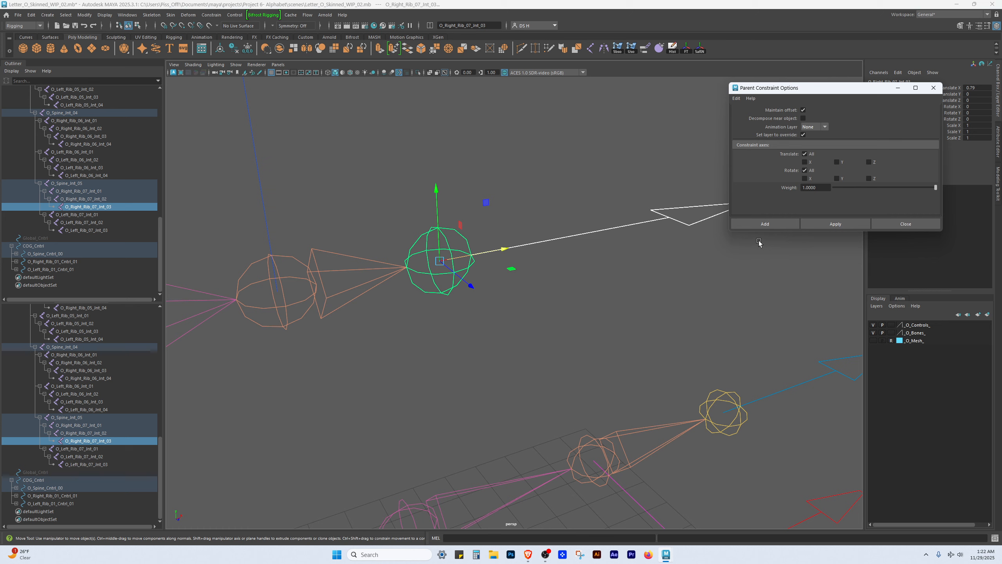
{"action": "left_click", "coordinate": [835, 224]}
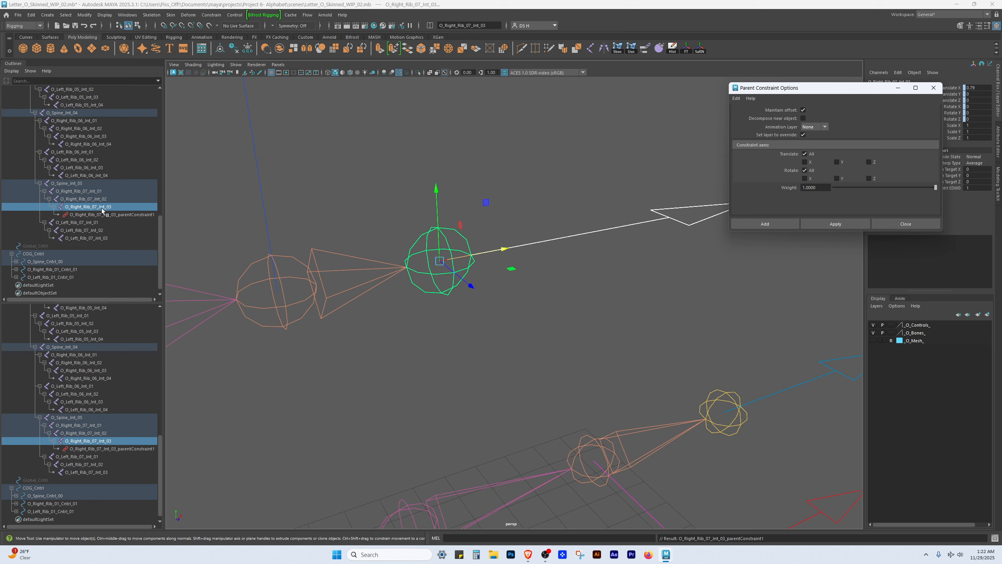
- Inspect the parent constraint under O_Right_Rib_07_Jnt_03 in a slightly wider Outliner, and move the Parent Constraint Options window out of view
{"action": "left_click", "coordinate": [73, 216]}
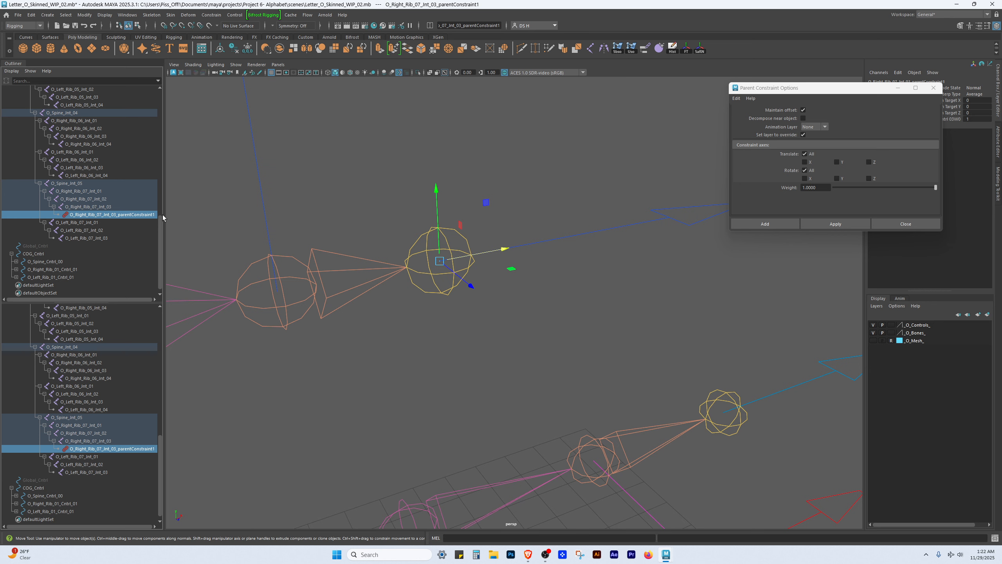
{"action": "left_click_drag", "start_coordinate": [163, 214], "coordinate": [197, 217]}
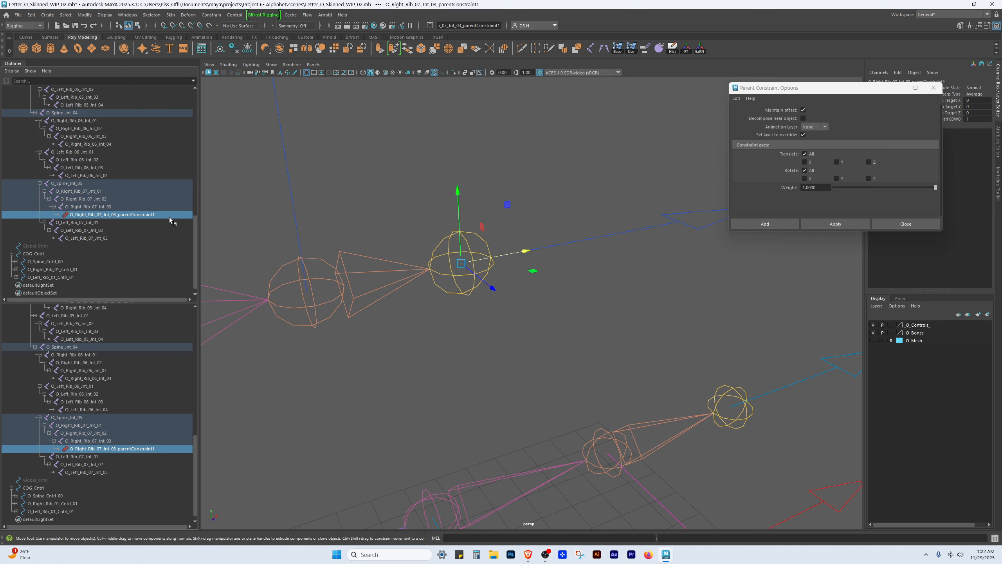
{"action": "left_click", "coordinate": [70, 207]}
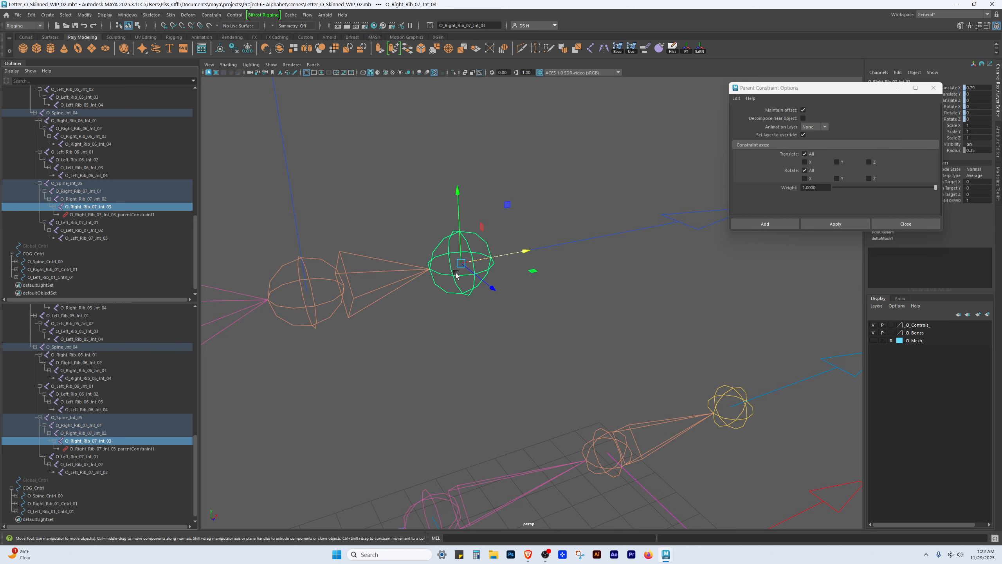
{"action": "left_click_drag", "start_coordinate": [841, 90], "coordinate": [805, 563]}
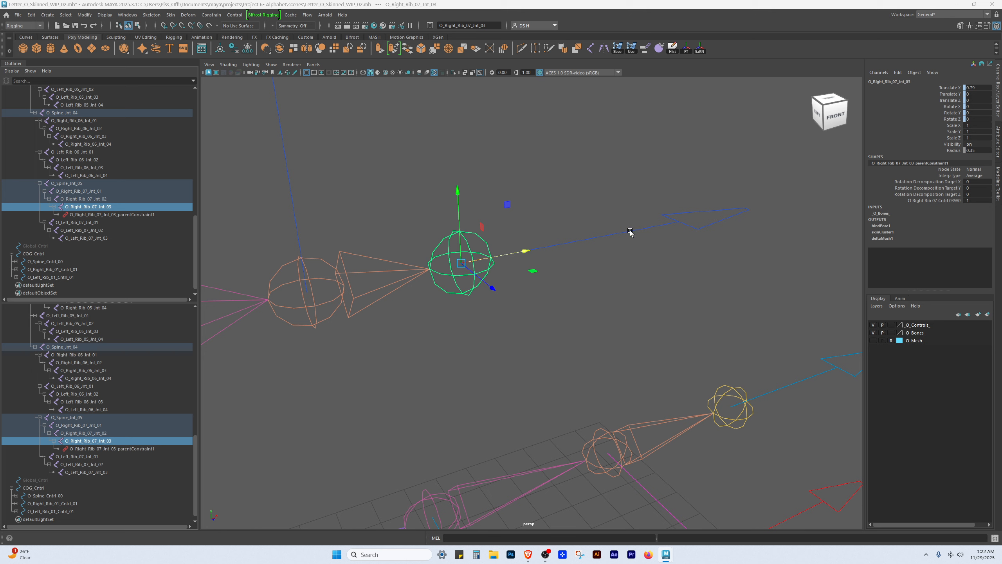
- Compare the names and channels of O_Right_Rib_07_Cntrl_03 and O_Right_Rib_07_Jnt_03 in the Channel Box, leaving nothing selected
{"action": "left_click_drag", "start_coordinate": [662, 171], "coordinate": [769, 267]}
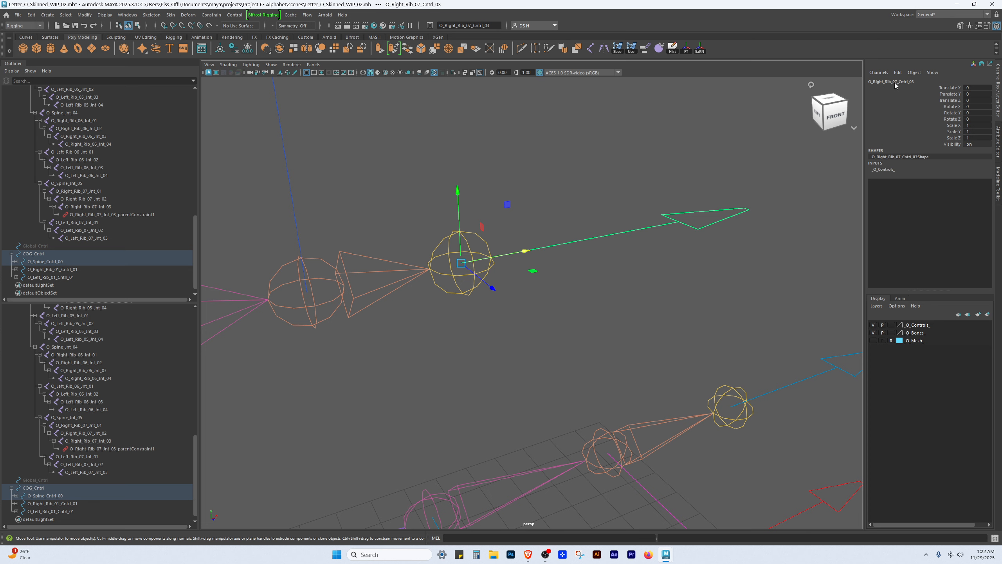
{"action": "scroll", "coordinate": [587, 310], "scroll_direction": "down", "scroll_amount": 3}
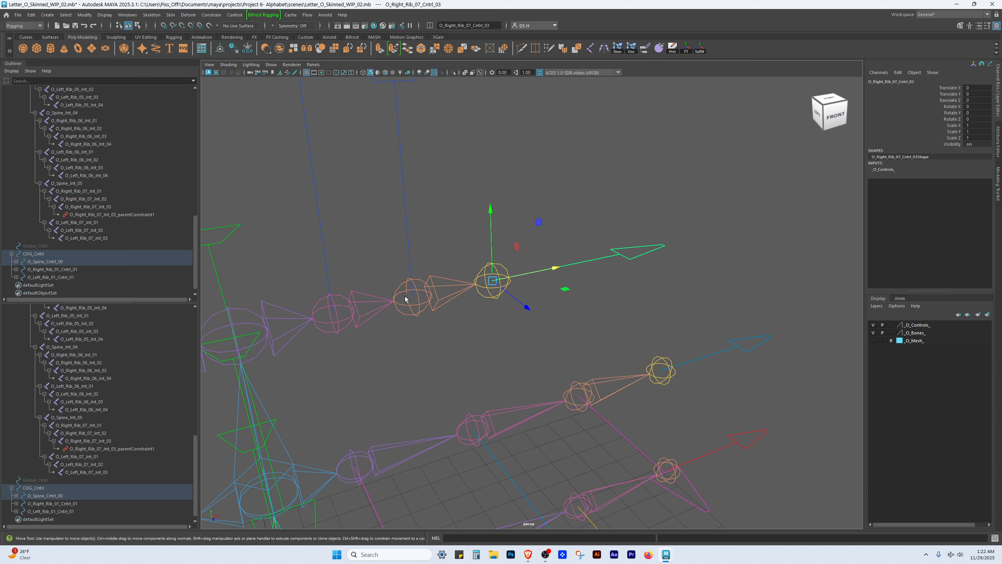
{"action": "scroll", "coordinate": [389, 294], "scroll_direction": "up", "scroll_amount": 2}
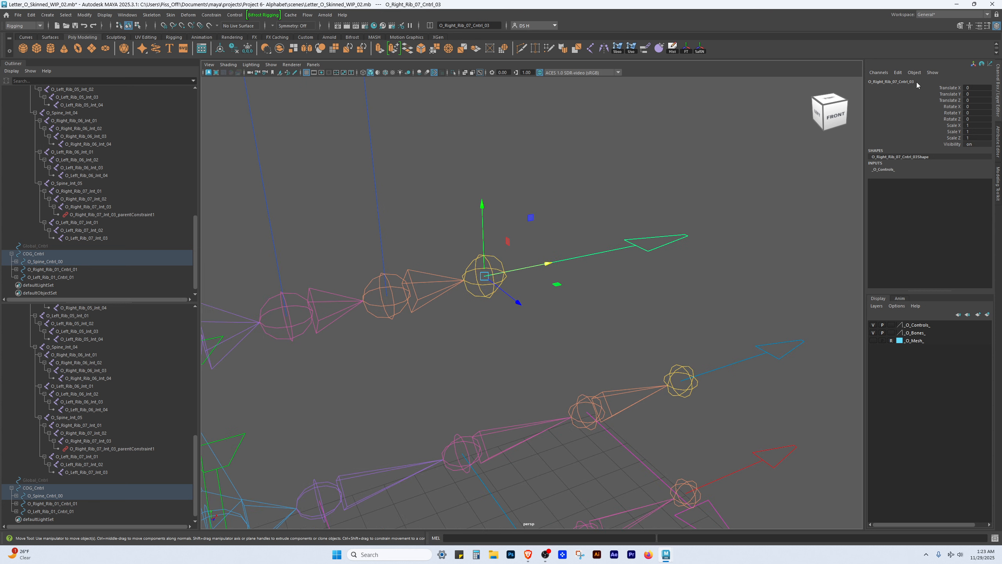
{"action": "left_click", "coordinate": [498, 313]}
{"action": "left_click", "coordinate": [487, 290]}
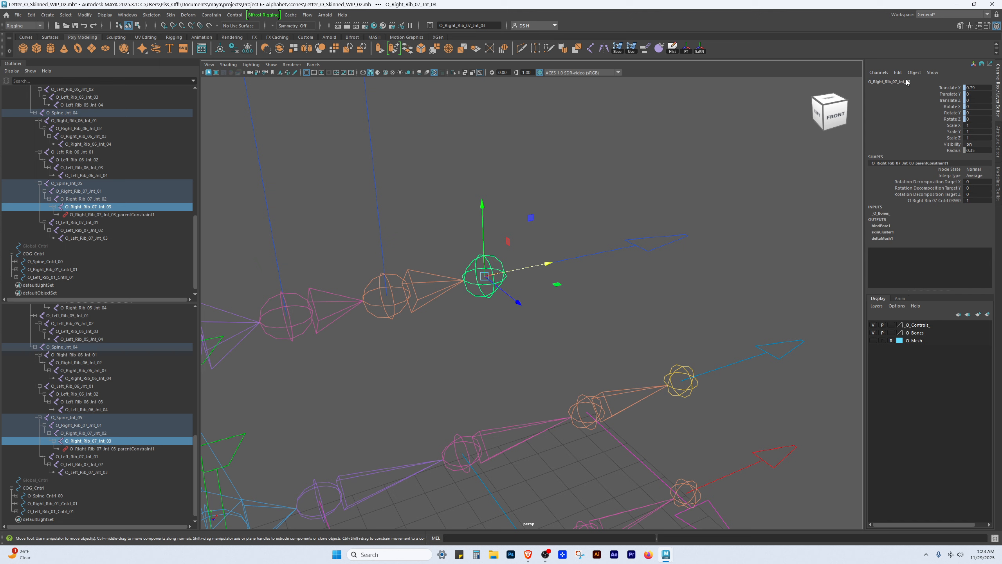
{"action": "left_click_drag", "start_coordinate": [660, 202], "coordinate": [721, 274]}
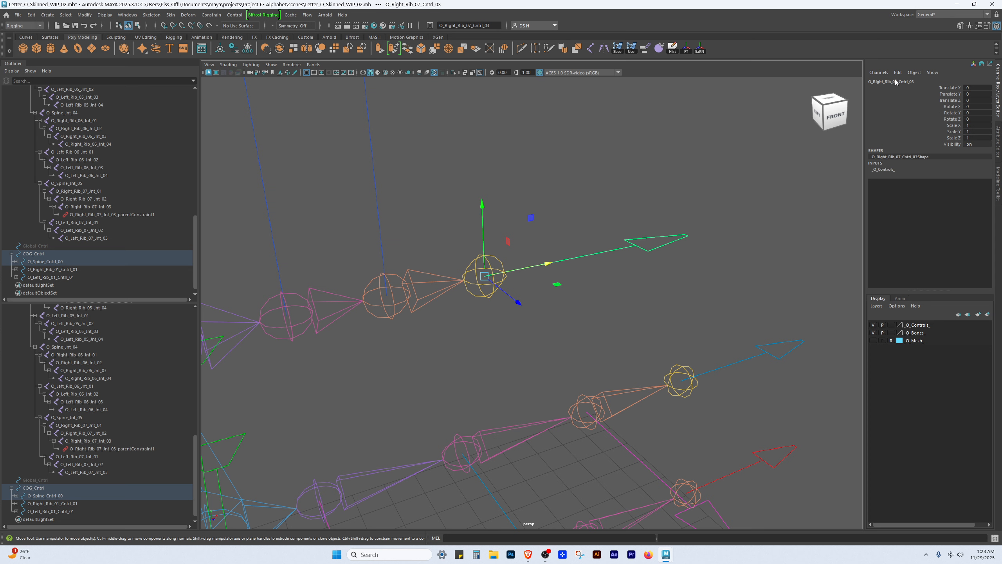
{"action": "left_click", "coordinate": [634, 314]}
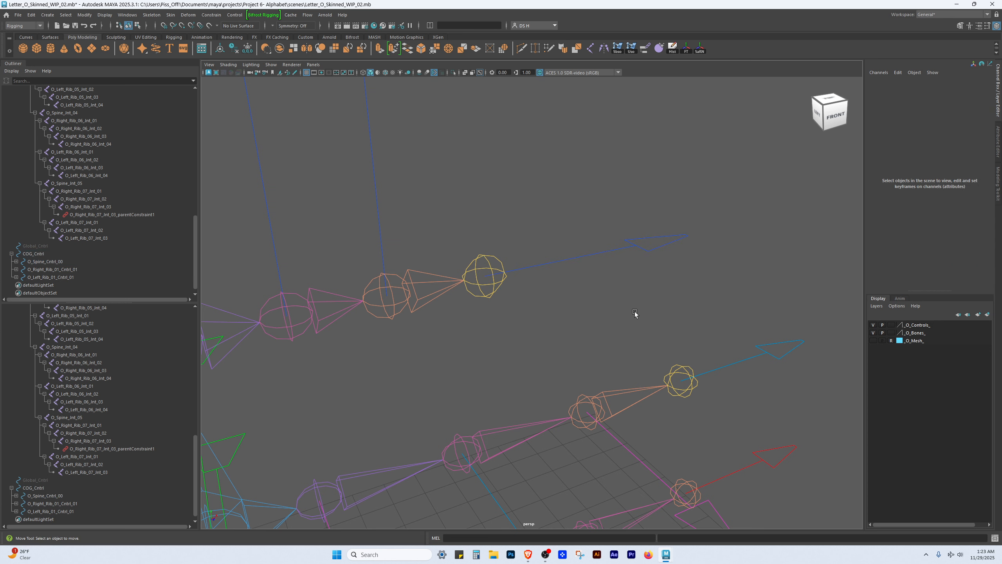
- Test the constraint by moving O_Right_Rib_07_Cntrl_03 along X and Y and rotating it, undoing each transformation
{"action": "scroll", "coordinate": [631, 316], "scroll_direction": "down", "scroll_amount": 5}
{"action": "left_click_drag", "start_coordinate": [574, 209], "coordinate": [615, 293]}
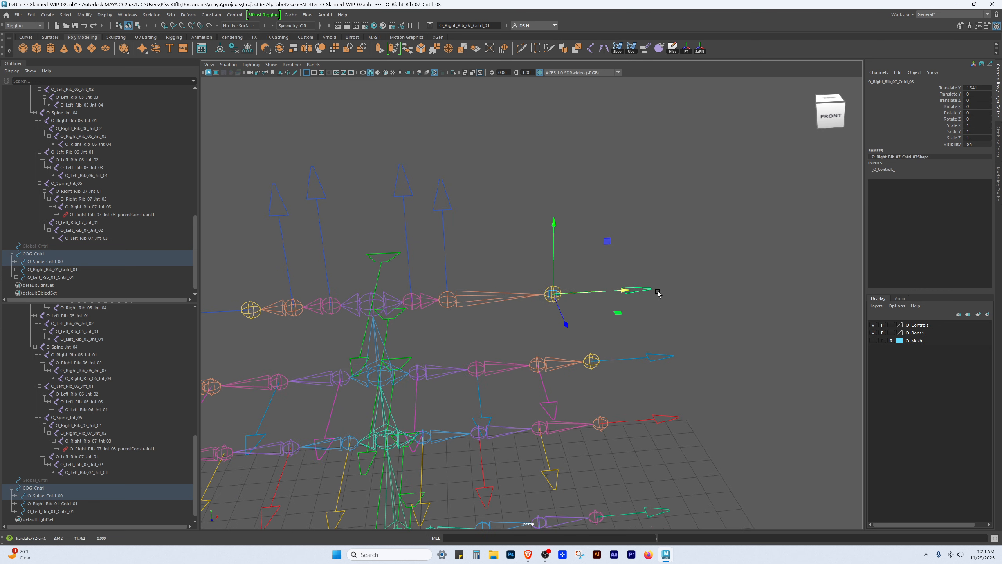
{"action": "key", "text": "ctrl+z"}
{"action": "left_click_drag", "start_coordinate": [482, 222], "coordinate": [503, 152]}
{"action": "key", "text": "ctrl+z"}
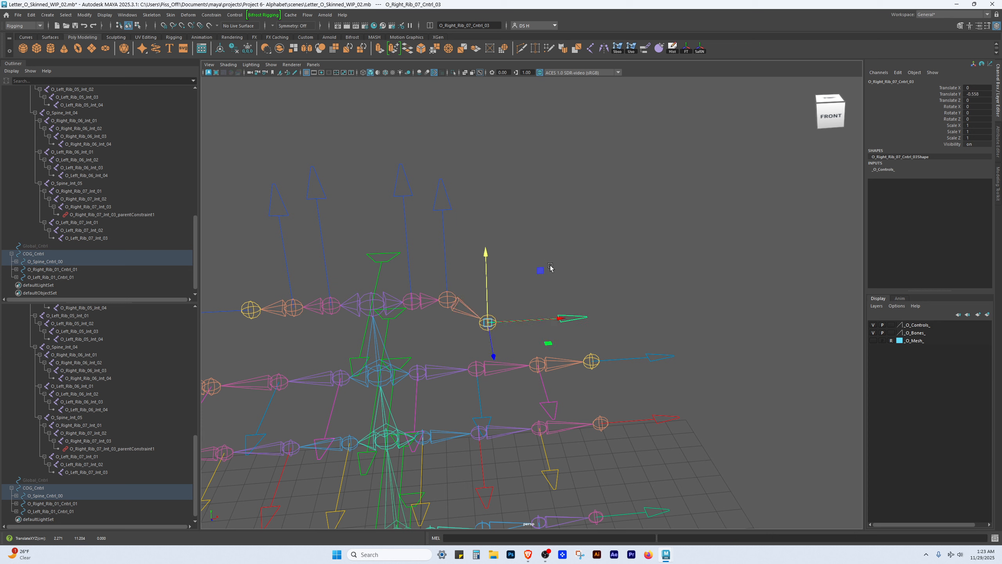
{"action": "key", "text": "e"}
{"action": "mouse_move", "coordinate": [560, 287]}
{"action": "left_mouse_down"}
{"action": "mouse_move", "coordinate": [551, 282]}
{"action": "mouse_move", "coordinate": [574, 258]}
{"action": "mouse_move", "coordinate": [523, 217]}
{"action": "mouse_move", "coordinate": [488, 271]}
{"action": "mouse_move", "coordinate": [544, 280]}
{"action": "left_mouse_up"}
{"action": "key", "text": "ctrl+z"}
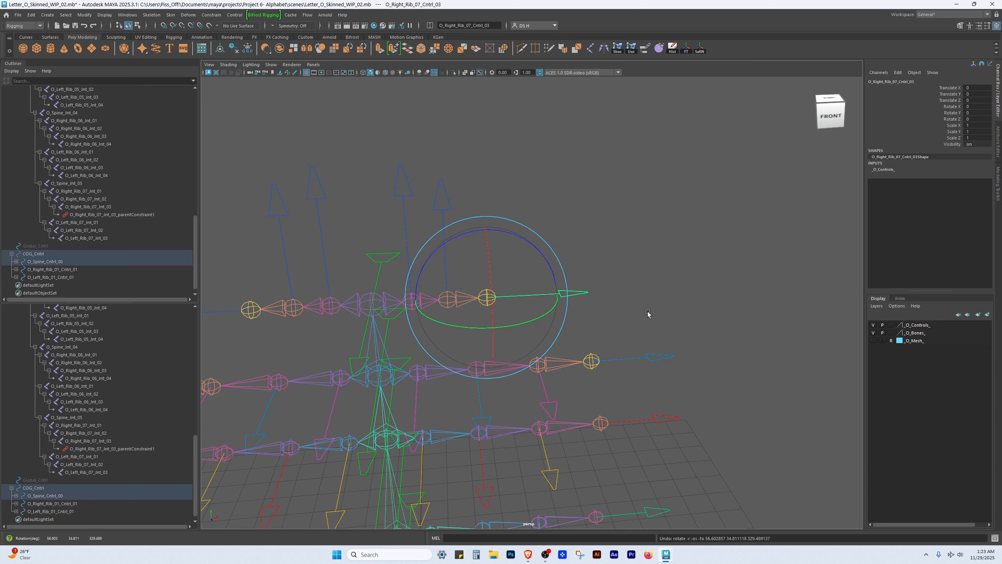
- Set the Translate and Rotate channels of O_Right_Rib_07_Cntrl_03 to 0 with the Move tool active, and deselect the control
{"action": "key", "text": "w"}
{"action": "left_click_drag", "start_coordinate": [979, 88], "coordinate": [978, 119]}
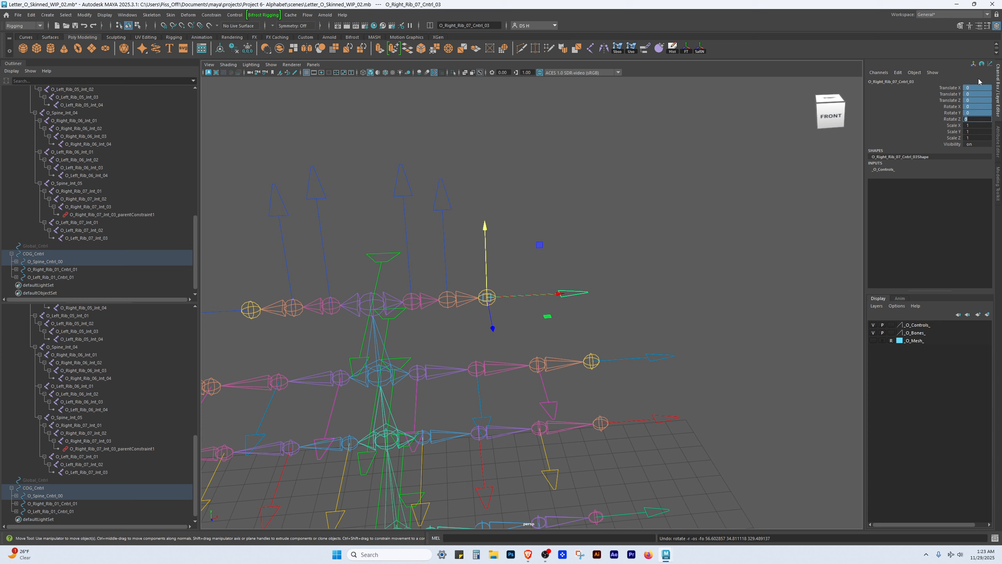
{"action": "key", "text": "Return"}
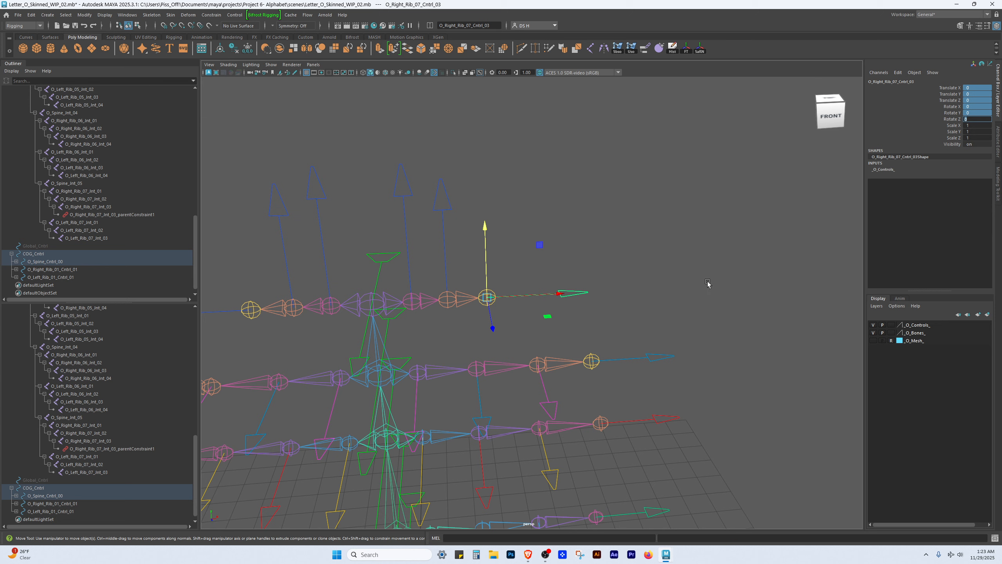
{"action": "left_click_drag", "start_coordinate": [512, 322], "coordinate": [608, 296], "text": "alt"}
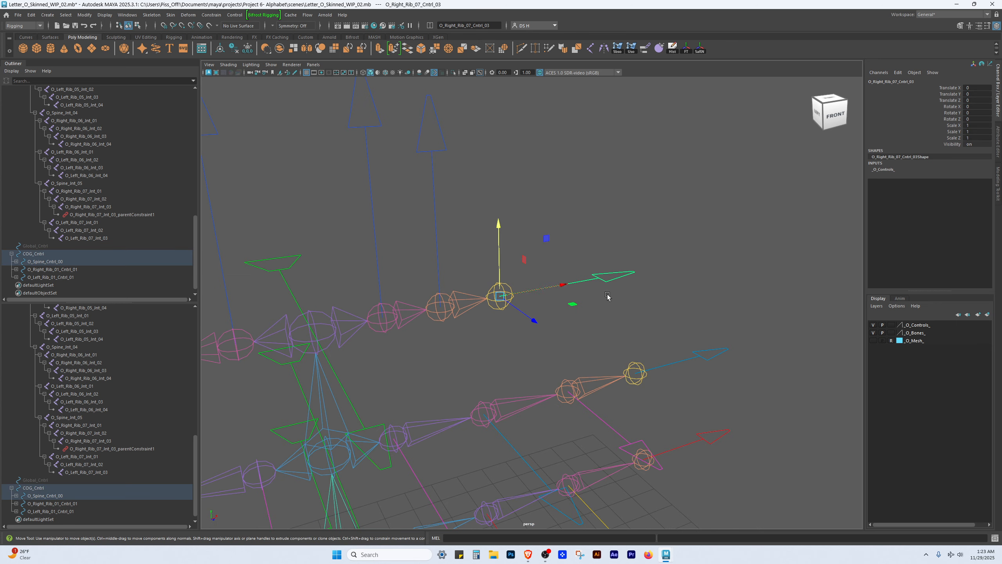
{"action": "left_click", "coordinate": [721, 294]}
{"action": "middle_click_drag", "start_coordinate": [584, 225], "coordinate": [620, 245], "text": "alt"}
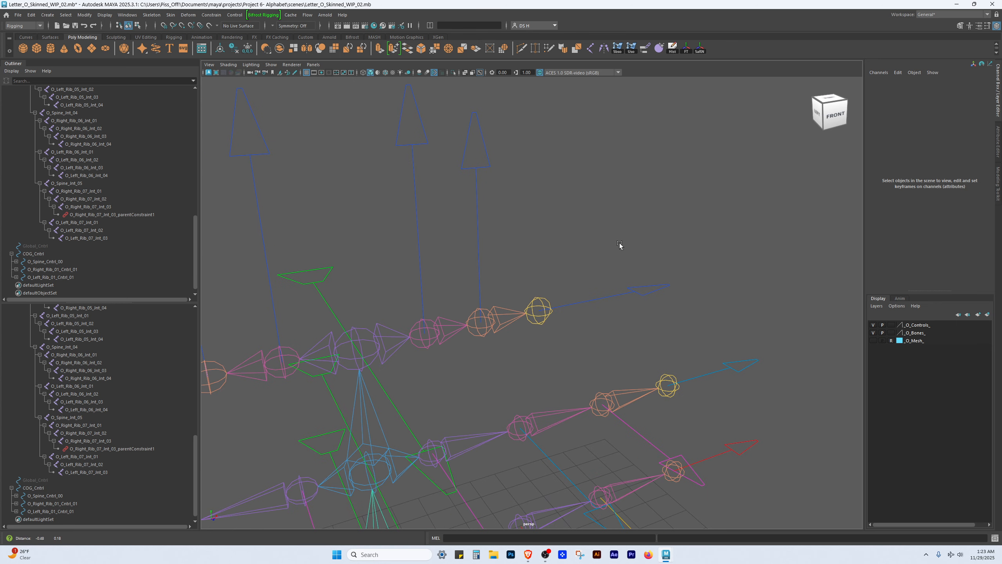
- Parent-constrain O_Right_Rib_07_Jnt_02 to O_Right_Rib_07_Cntrl_02 with the offset maintained, and move the options window clear of the rig
{"action": "left_click_drag", "start_coordinate": [465, 127], "coordinate": [523, 198]}
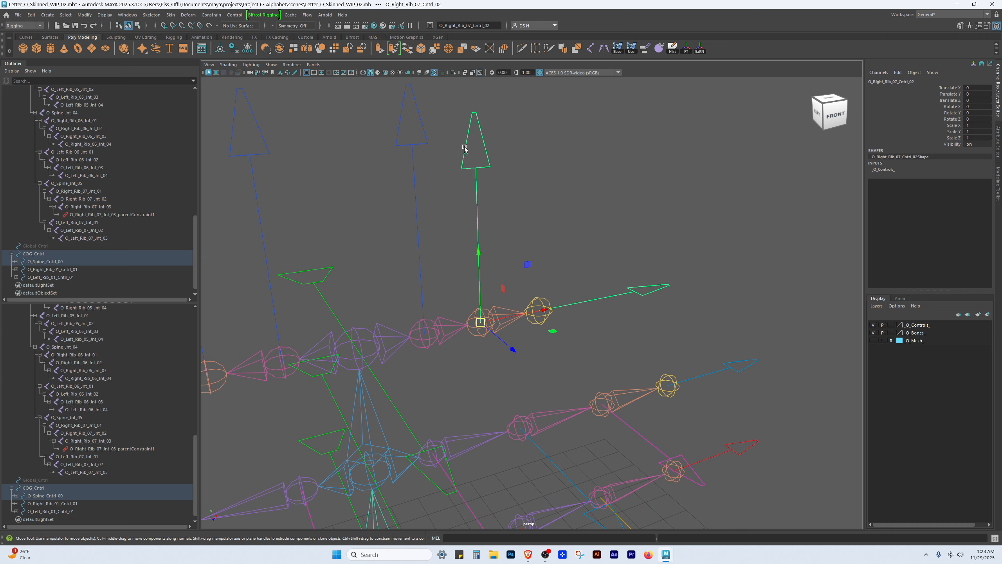
{"action": "right_click_drag", "start_coordinate": [429, 283], "coordinate": [539, 357], "text": "alt"}
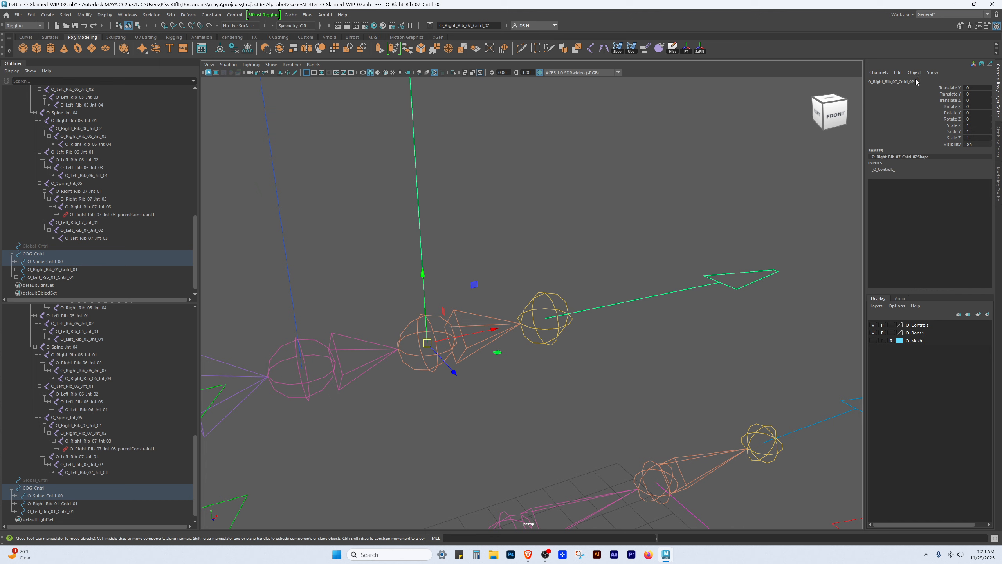
{"action": "left_click_drag", "start_coordinate": [436, 378], "coordinate": [436, 377]}
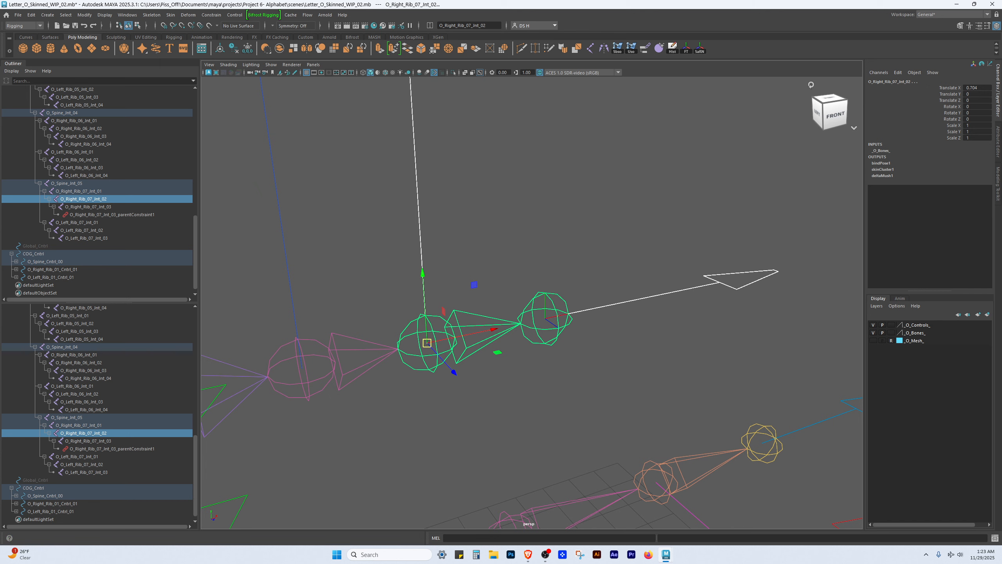
{"action": "left_click_drag", "start_coordinate": [557, 243], "coordinate": [814, 154]}
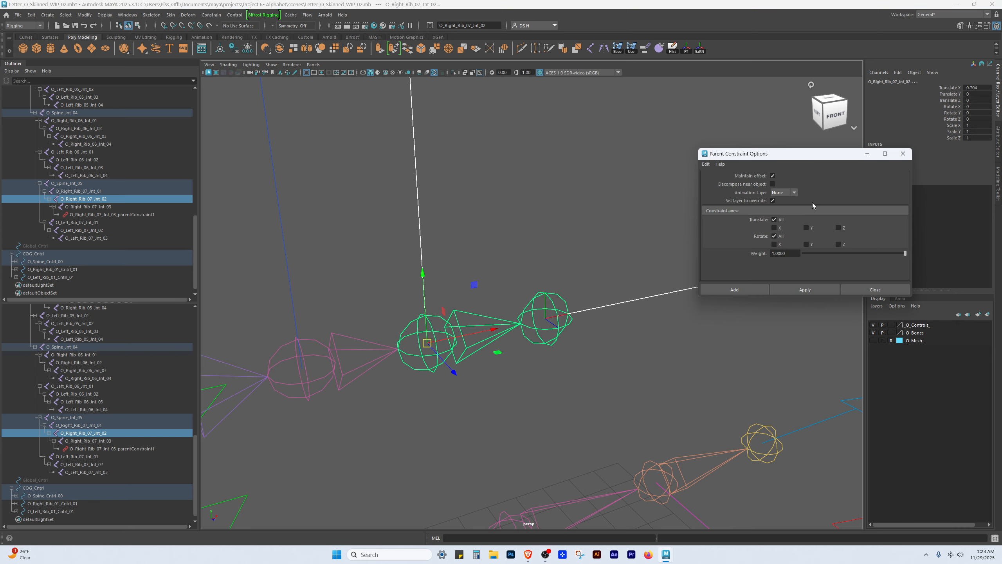
{"action": "left_click", "coordinate": [806, 289]}
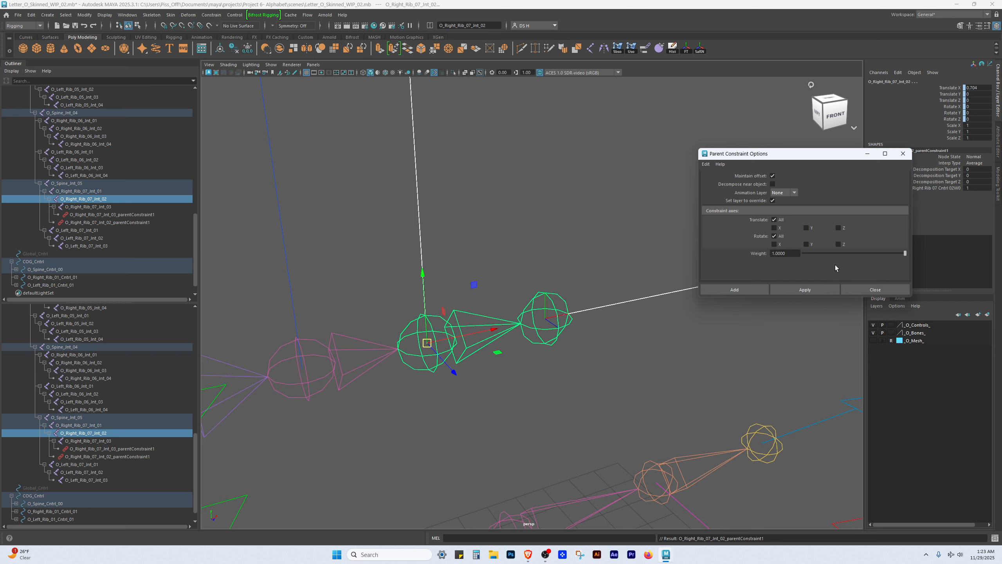
{"action": "left_click_drag", "start_coordinate": [830, 159], "coordinate": [896, 400]}
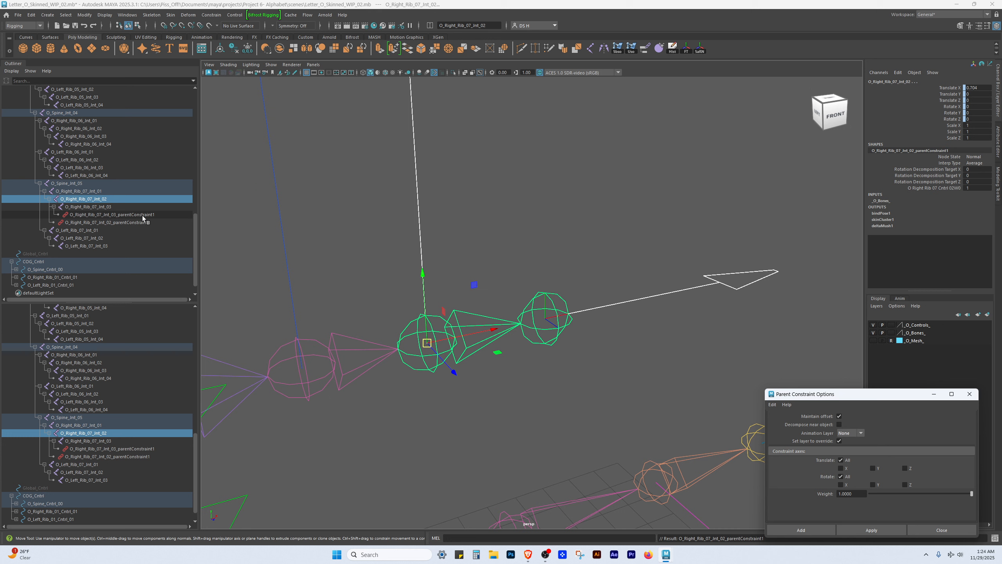
- Test the new constraint by rotating O_Right_Rib_07_Cntrl_02 about Z and moving it, undoing each transformation and deselecting the control
{"action": "scroll", "coordinate": [432, 306], "scroll_direction": "down", "scroll_amount": 5}
{"action": "left_click", "coordinate": [505, 168]}
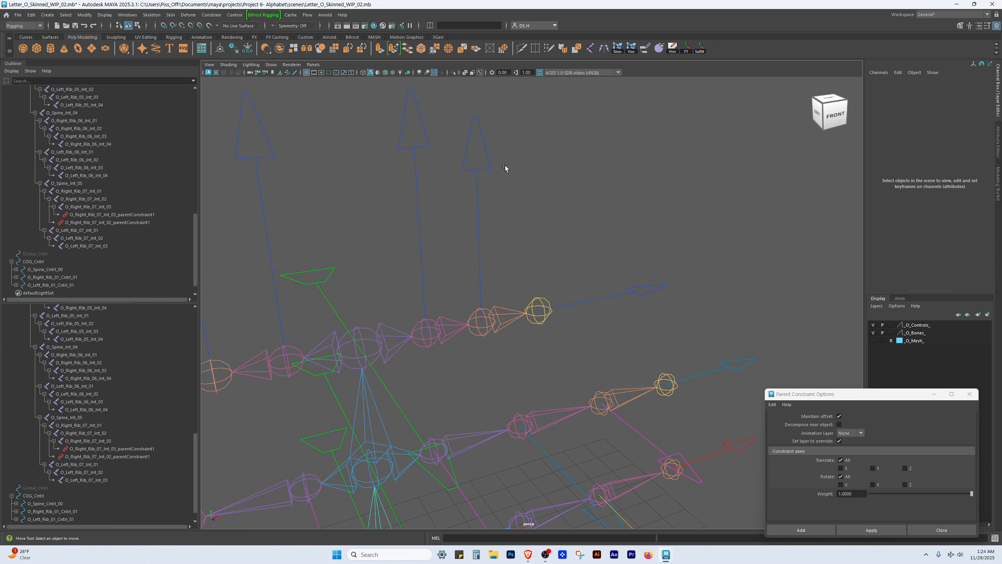
{"action": "left_click_drag", "start_coordinate": [459, 115], "coordinate": [502, 153]}
{"action": "scroll", "coordinate": [485, 158], "scroll_direction": "down", "scroll_amount": 6}
{"action": "key", "text": "e"}
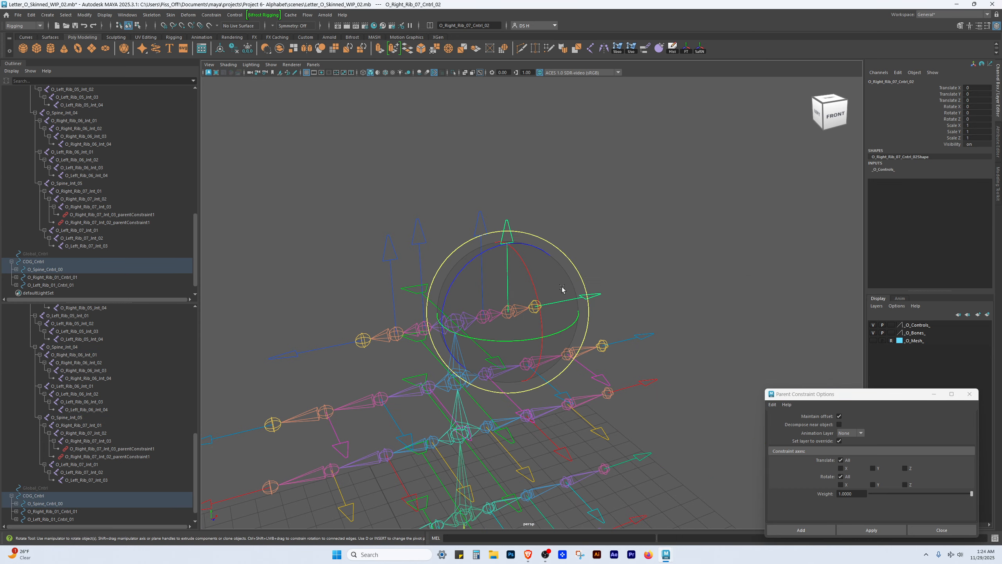
{"action": "left_click_drag", "start_coordinate": [481, 259], "coordinate": [453, 302]}
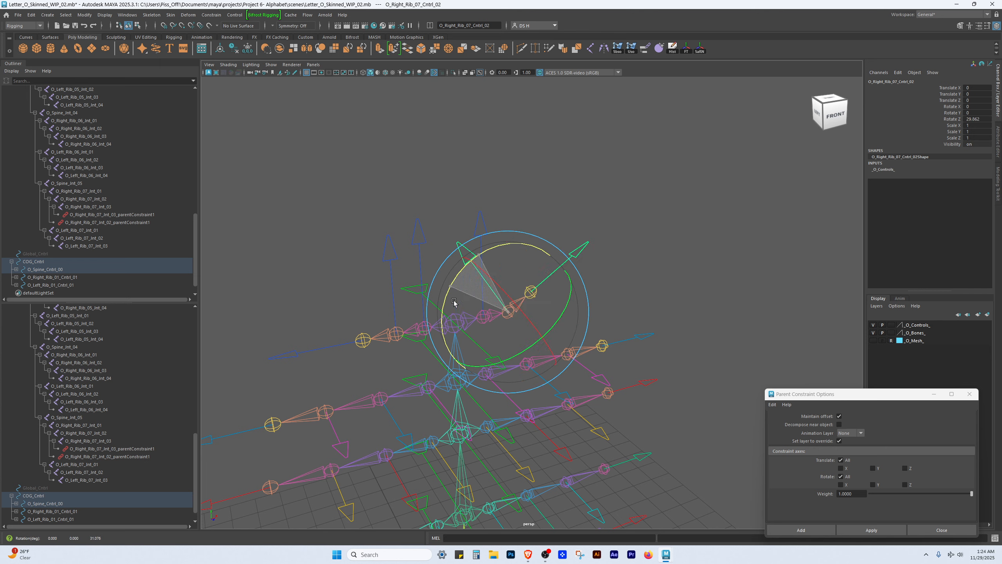
{"action": "key", "text": "ctrl+z"}
{"action": "key", "text": "w"}
{"action": "left_click_drag", "start_coordinate": [582, 326], "coordinate": [534, 335], "text": "alt"}
{"action": "left_click_drag", "start_coordinate": [554, 303], "coordinate": [693, 226]}
{"action": "key", "text": "ctrl+z"}
{"action": "left_click", "coordinate": [624, 272]}
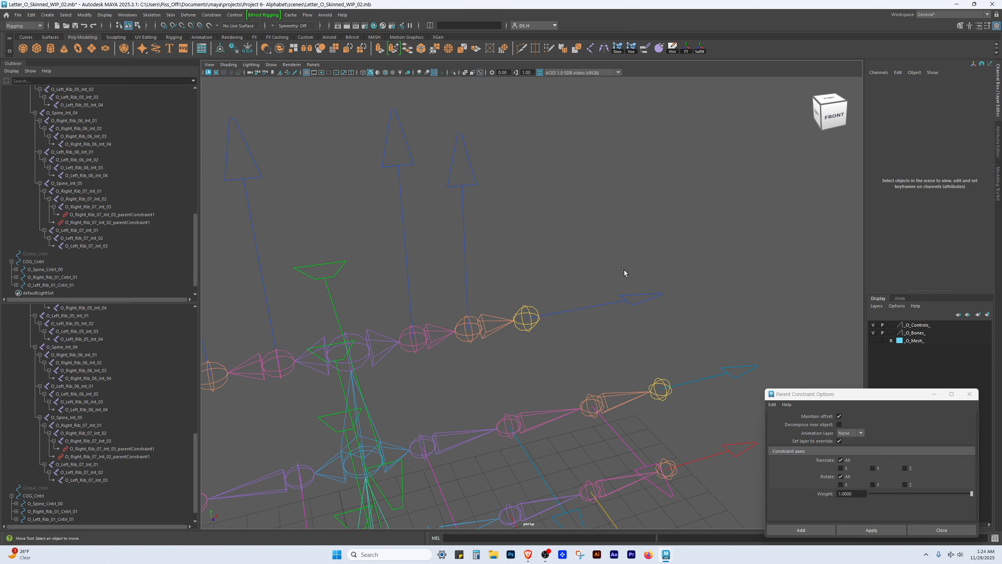
- Parent-constrain O_Right_Rib_07_Jnt_01 to O_Right_Rib_07_Cntrl_01 with the offset maintained
{"action": "right_click_drag", "start_coordinate": [624, 272], "coordinate": [468, 229], "text": "alt"}
{"action": "middle_click_drag", "start_coordinate": [467, 229], "coordinate": [492, 241], "text": "alt"}
{"action": "left_click_drag", "start_coordinate": [441, 161], "coordinate": [460, 227]}
{"action": "right_click_drag", "start_coordinate": [455, 214], "coordinate": [514, 390], "text": "alt"}
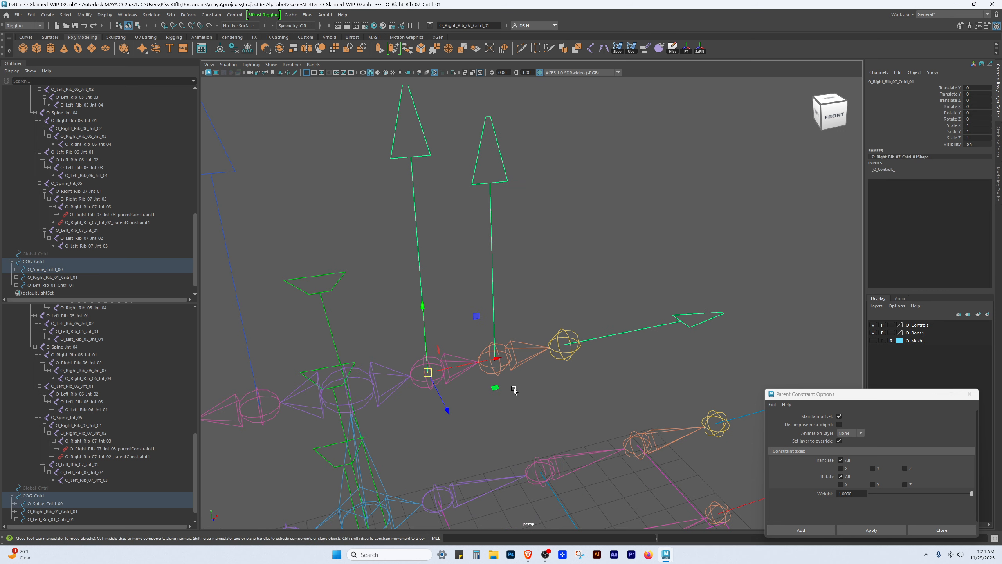
{"action": "left_click", "coordinate": [449, 373]}
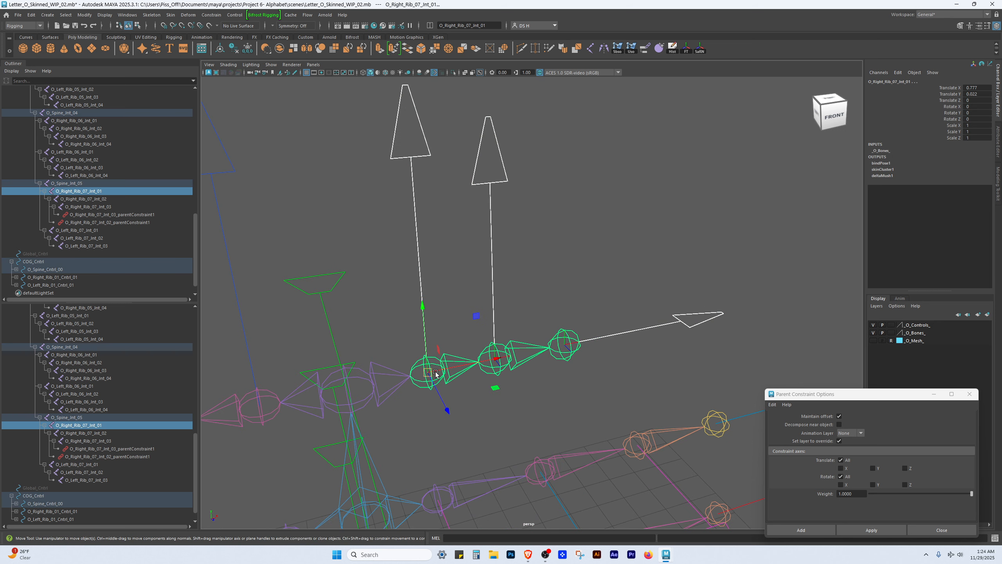
{"action": "left_click_drag", "start_coordinate": [857, 393], "coordinate": [691, 136]}
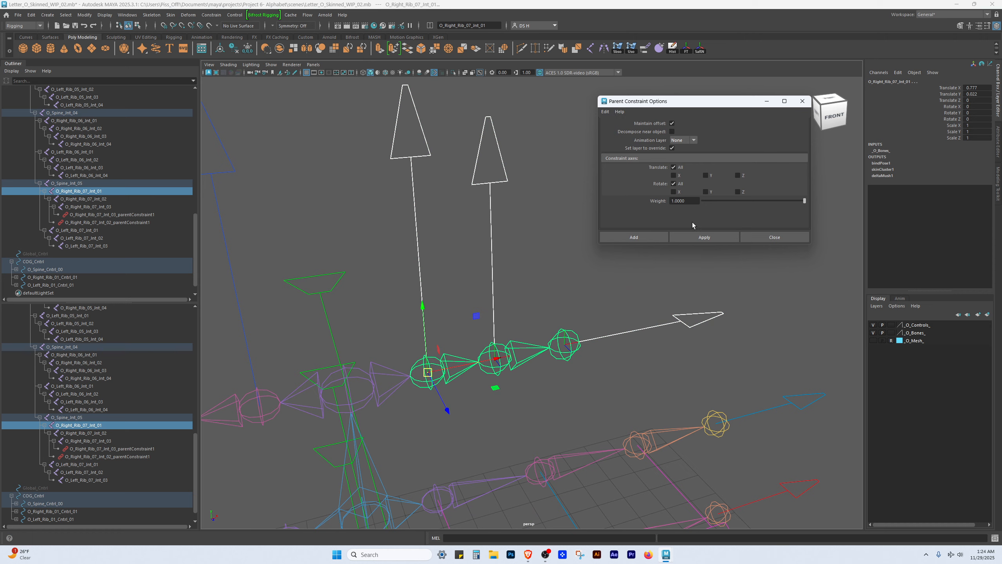
{"action": "left_click", "coordinate": [700, 238]}
- Test the right rib 07 controls together by rotating and moving them, undoing each transformation and clearing the selection
{"action": "scroll", "coordinate": [746, 331], "scroll_direction": "down", "scroll_amount": 5}
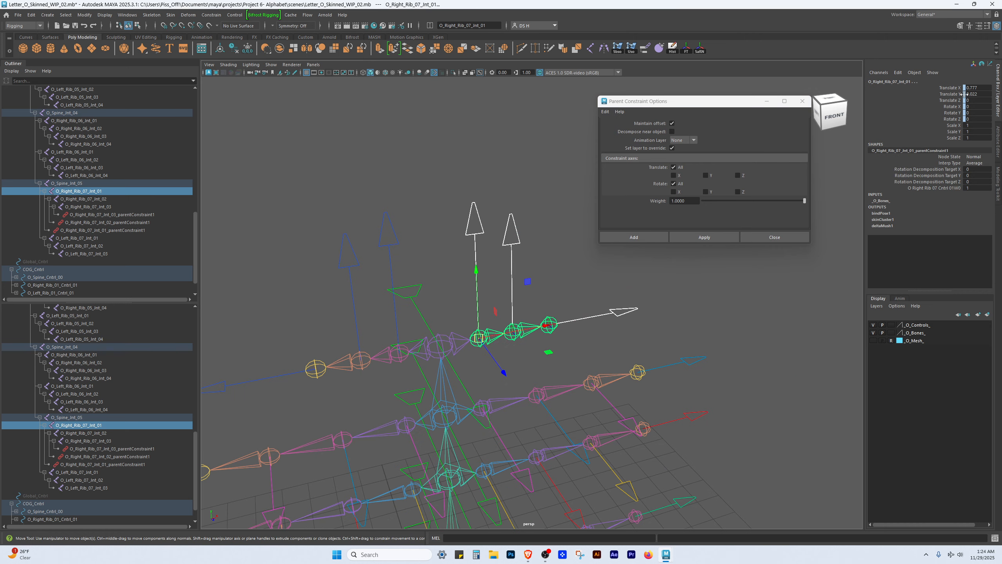
{"action": "middle_click_drag", "start_coordinate": [567, 332], "coordinate": [479, 349], "text": "alt"}
{"action": "left_click", "coordinate": [582, 330]}
{"action": "left_click", "coordinate": [532, 321]}
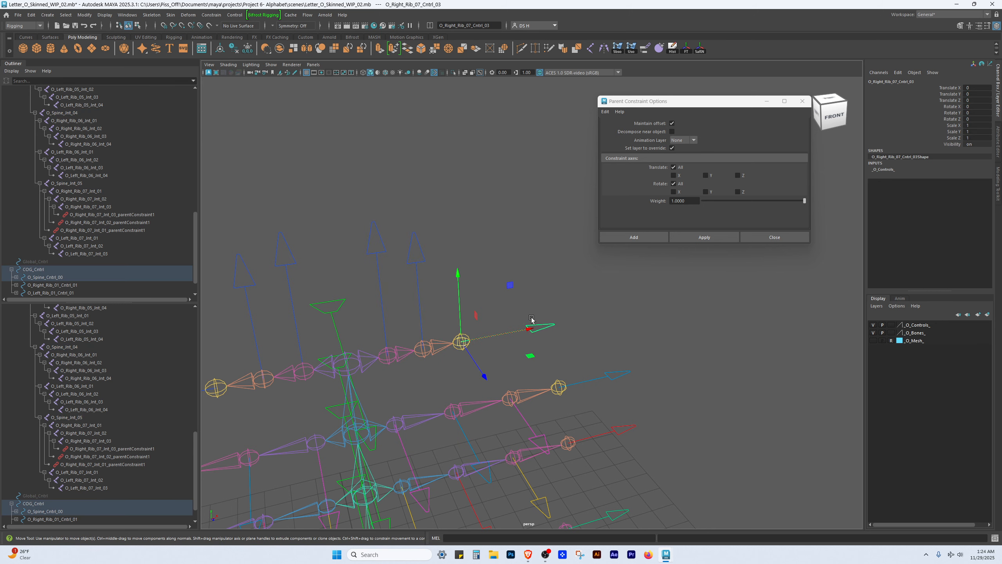
{"action": "left_click", "coordinate": [416, 237]}
{"action": "left_click", "coordinate": [369, 223], "text": "shift"}
{"action": "key", "text": "e"}
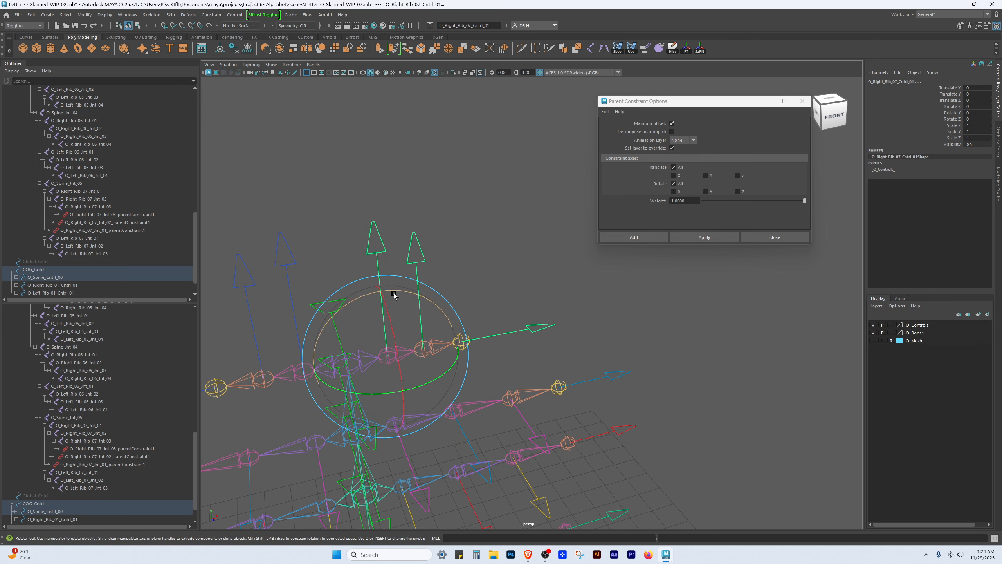
{"action": "mouse_move", "coordinate": [358, 300]}
{"action": "left_mouse_down"}
{"action": "mouse_move", "coordinate": [329, 318]}
{"action": "mouse_move", "coordinate": [375, 309]}
{"action": "left_mouse_up"}
{"action": "key", "text": "ctrl+z"}
{"action": "key", "text": "w"}
{"action": "left_click_drag", "start_coordinate": [457, 340], "coordinate": [484, 334]}
{"action": "key", "text": "ctrl+z"}
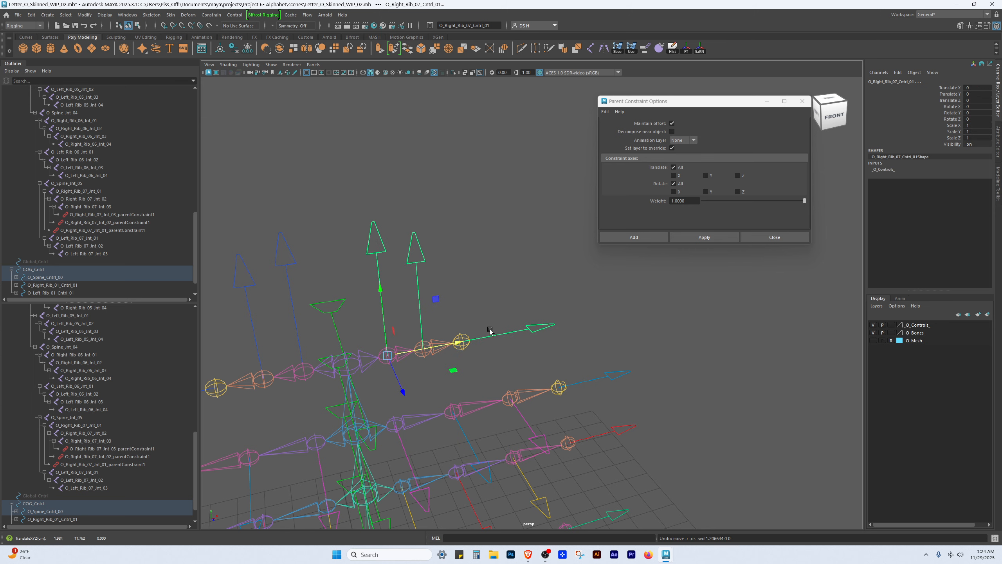
{"action": "left_click", "coordinate": [651, 339]}
- Try raising O_Spine_Cntrl_05 along Y to check how the top spine and rib joints respond, restoring and deselecting it
{"action": "left_click_drag", "start_coordinate": [463, 338], "coordinate": [497, 392], "text": "alt"}
{"action": "left_click", "coordinate": [510, 396]}
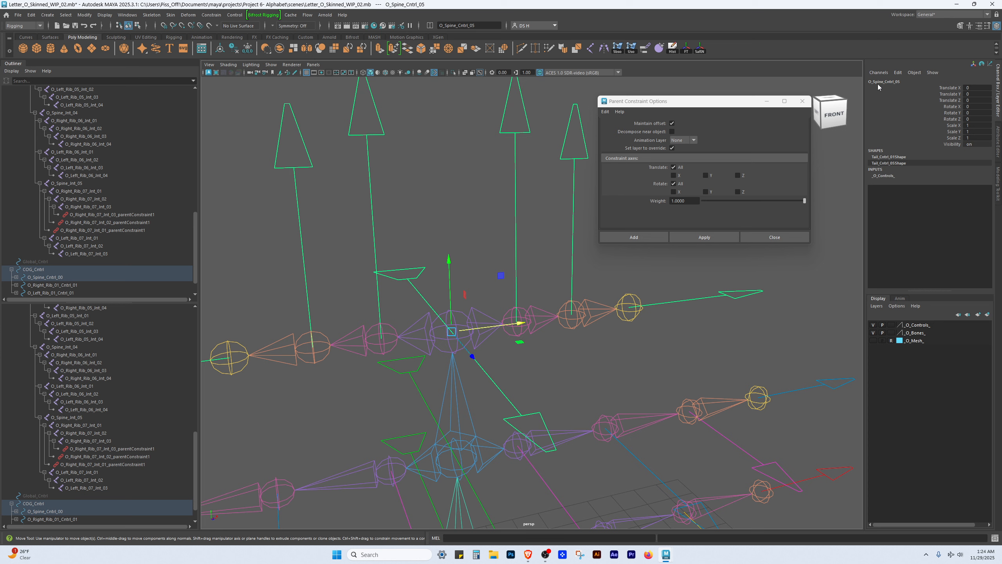
{"action": "left_click_drag", "start_coordinate": [450, 276], "coordinate": [459, 248]}
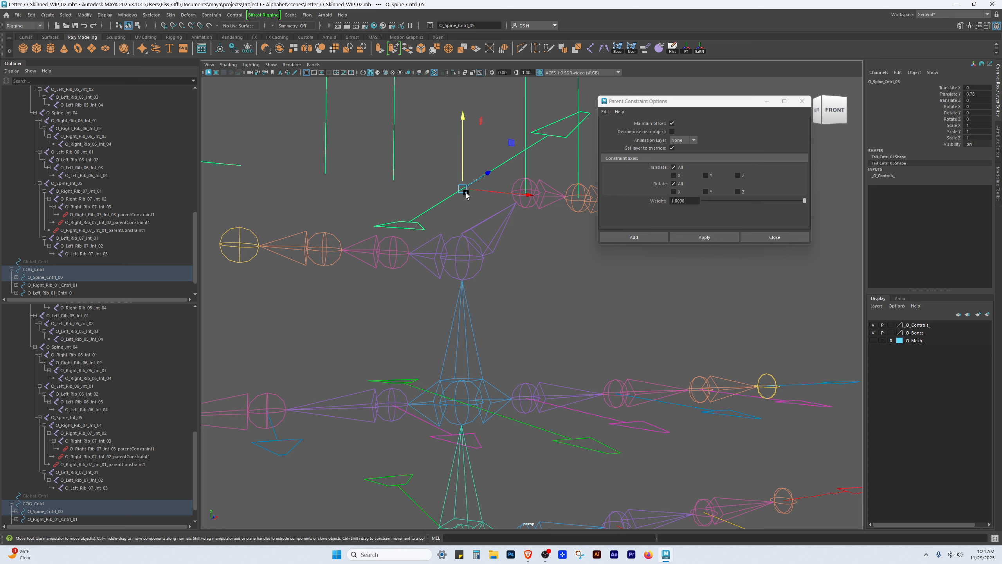
{"action": "left_click_drag", "start_coordinate": [372, 239], "coordinate": [568, 308], "text": "alt"}
{"action": "left_click", "coordinate": [578, 339]}
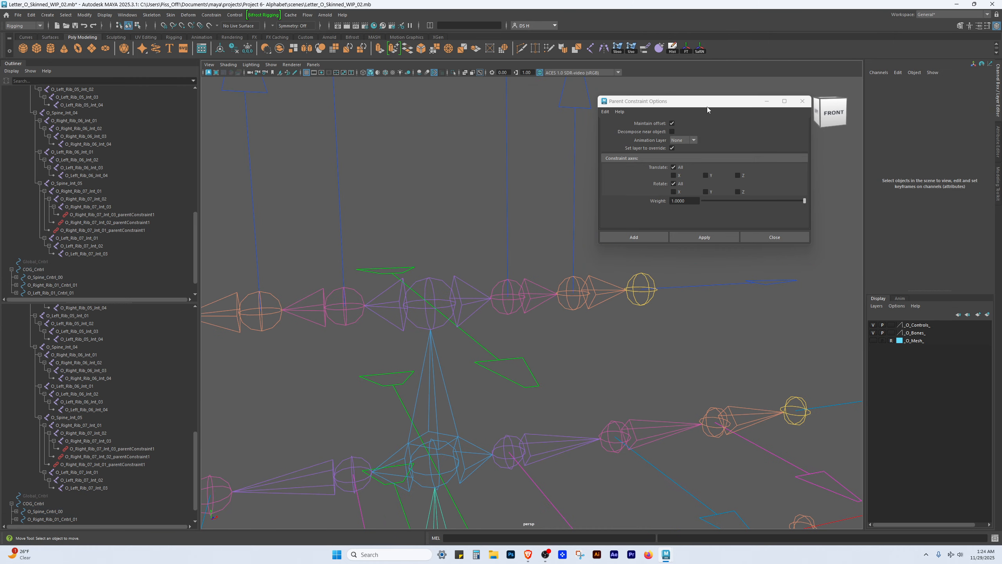
- Parent-constrain O_Spine_Jnt_05 to O_Spine_Cntrl_05 with the offset maintained
{"action": "left_click_drag", "start_coordinate": [707, 106], "coordinate": [755, 17]}
{"action": "left_click", "coordinate": [523, 349]}
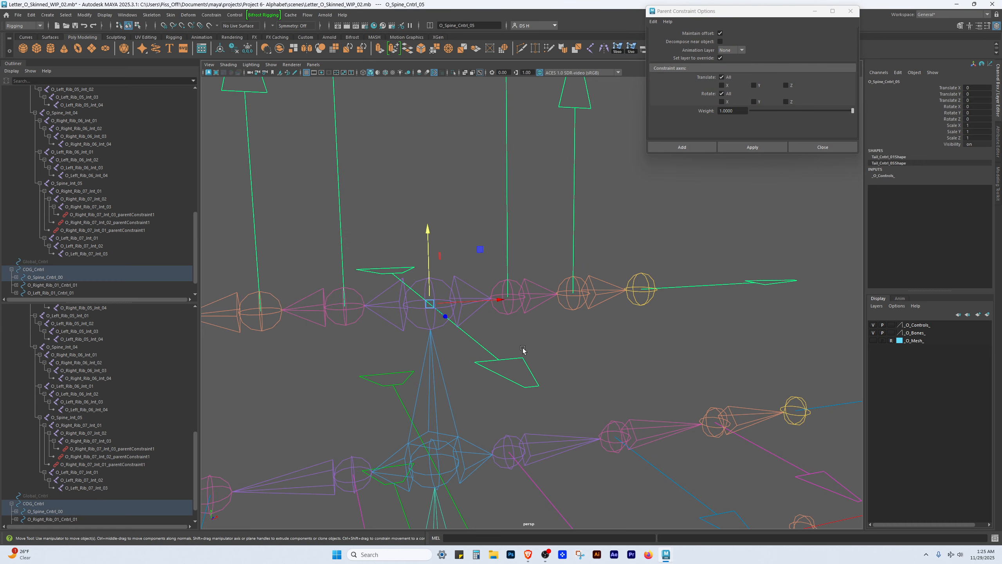
{"action": "left_click_drag", "start_coordinate": [379, 292], "coordinate": [414, 274], "text": "alt"}
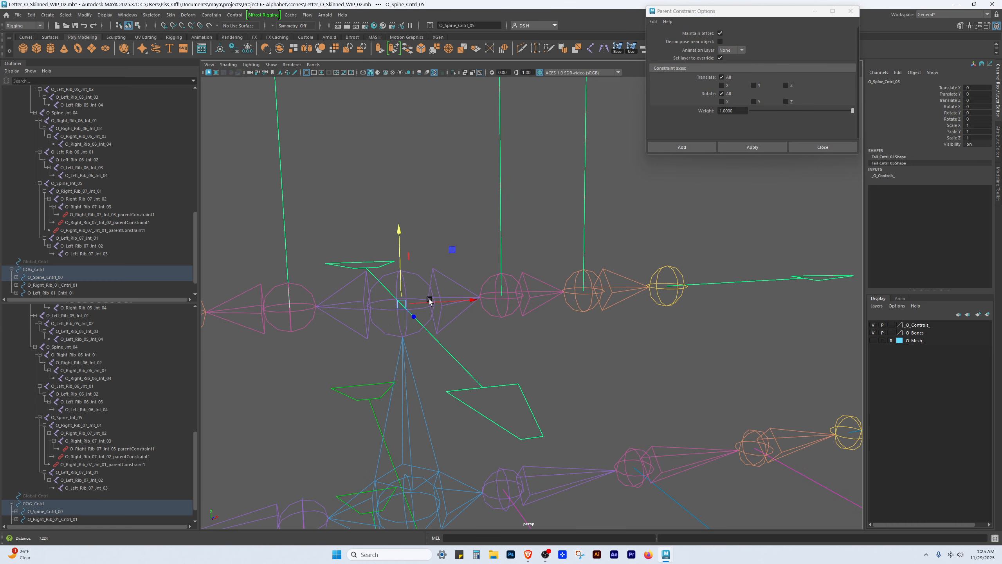
{"action": "left_click", "coordinate": [416, 275], "text": "shift"}
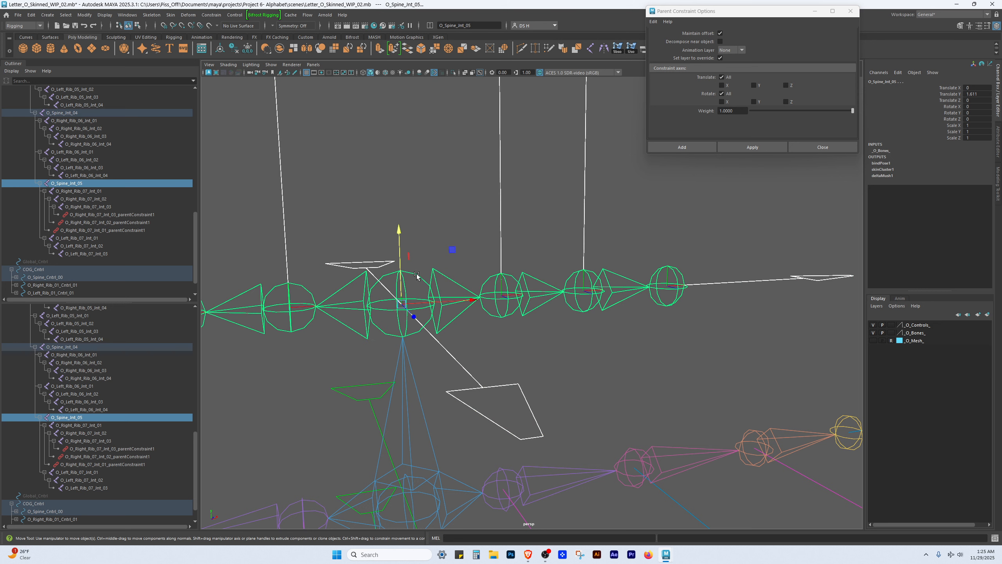
{"action": "left_click", "coordinate": [752, 148]}
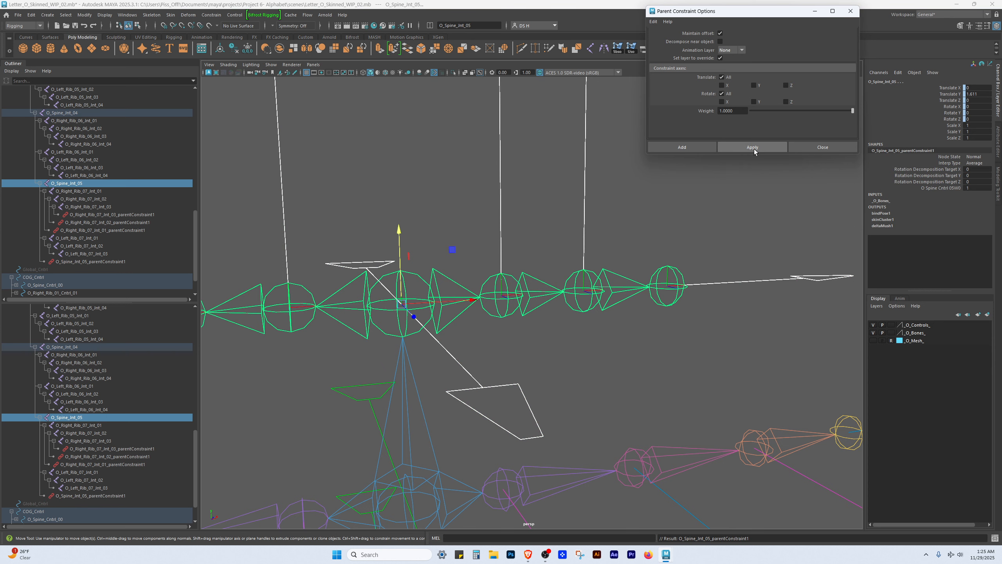
- Test the top spine constraint by raising O_Spine_Cntrl_05 along Y, undoing the move and deselecting the control
{"action": "scroll", "coordinate": [722, 346], "scroll_direction": "down", "scroll_amount": 8}
{"action": "left_click", "coordinate": [520, 237]}
{"action": "left_click_drag", "start_coordinate": [486, 230], "coordinate": [510, 142]}
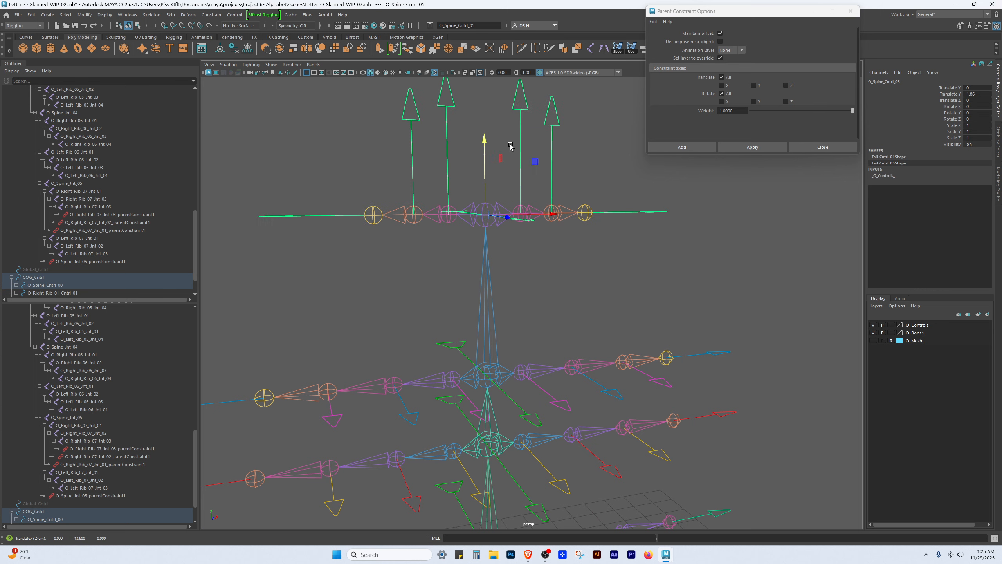
{"action": "key", "text": "ctrl+z"}
{"action": "left_click", "coordinate": [741, 262]}
- Check the unconstrained left rib by moving O_Left_Rib_07_Cntrl_03 and O_Left_Rib_07_Cntrl_02 in turn, undoing each move and clearing the selection
{"action": "scroll", "coordinate": [530, 262], "scroll_direction": "up", "scroll_amount": 2}
{"action": "middle_click_drag", "start_coordinate": [416, 269], "coordinate": [490, 297], "text": "alt"}
{"action": "left_click", "coordinate": [417, 335]}
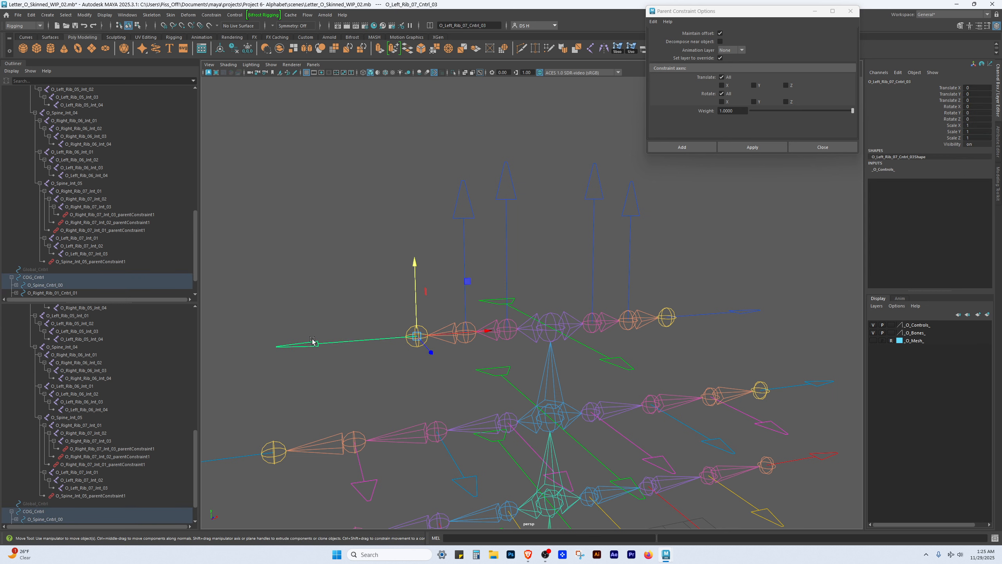
{"action": "left_click_drag", "start_coordinate": [414, 333], "coordinate": [343, 270]}
{"action": "key", "text": "ctrl+z"}
{"action": "left_click", "coordinate": [458, 217]}
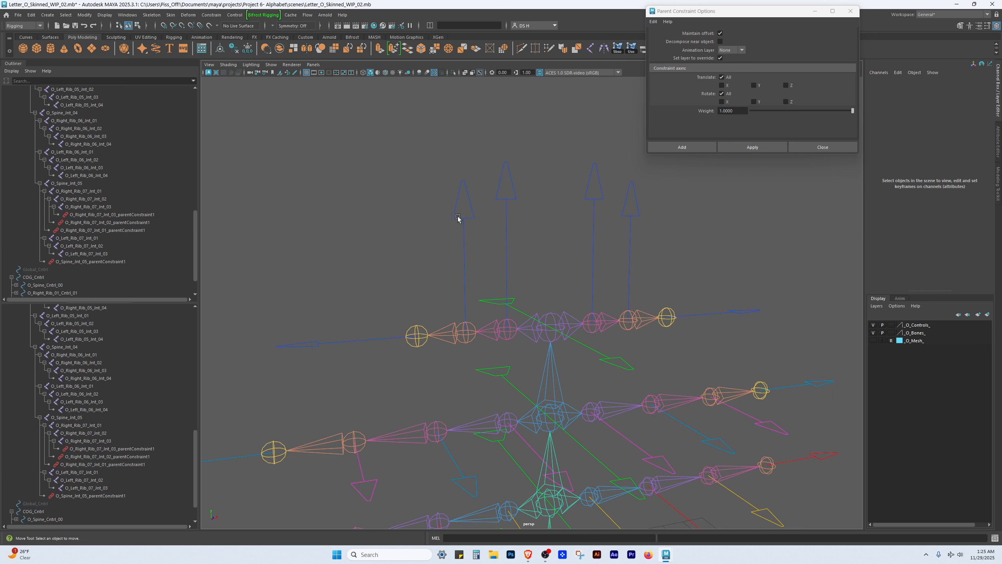
{"action": "left_click_drag", "start_coordinate": [446, 204], "coordinate": [463, 235]}
{"action": "left_click_drag", "start_coordinate": [486, 349], "coordinate": [398, 273]}
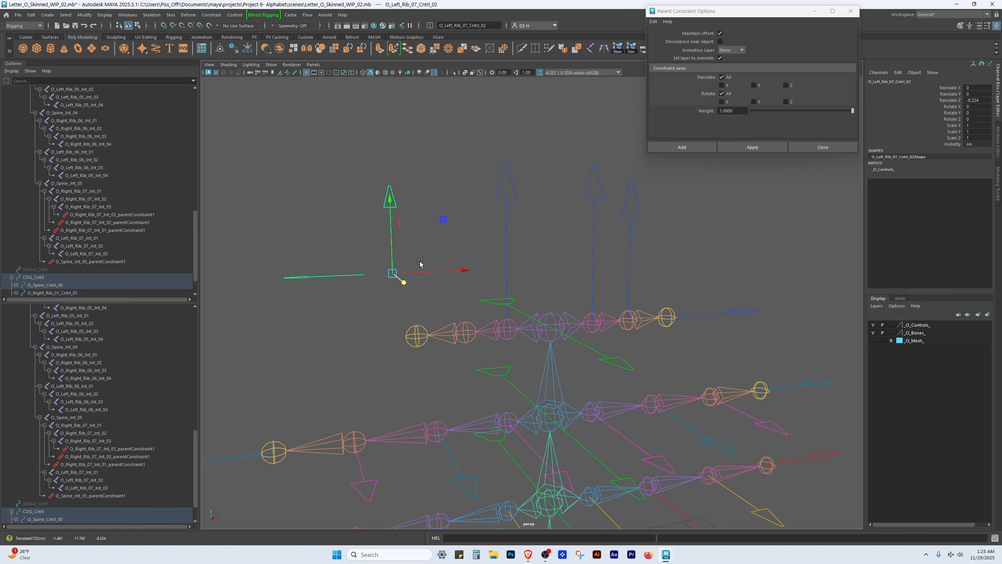
{"action": "key", "text": "ctrl+z"}
{"action": "left_click", "coordinate": [507, 237]}
{"action": "left_click", "coordinate": [423, 379]}
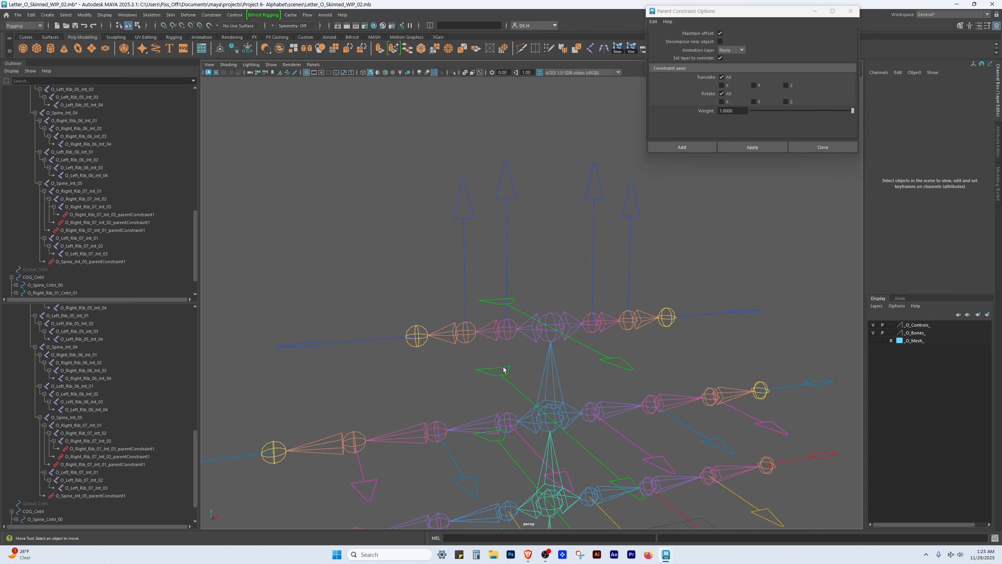
- Select O_Left_Rib_07_Cntrl_03 followed by O_Left_Rib_07_Jnt_03, and reopen the Parent Constraint options for them
{"action": "left_click_drag", "start_coordinate": [503, 367], "coordinate": [410, 343], "text": "alt"}
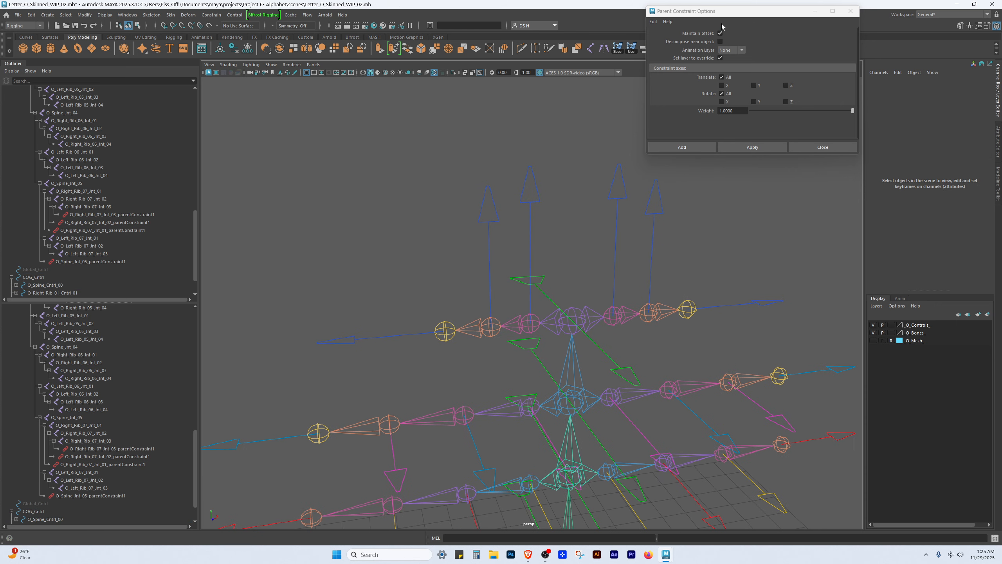
{"action": "left_click", "coordinate": [850, 11]}
{"action": "left_click_drag", "start_coordinate": [336, 306], "coordinate": [436, 395]}
{"action": "scroll", "coordinate": [436, 395], "scroll_direction": "up", "scroll_amount": 3}
{"action": "left_click", "coordinate": [387, 361]}
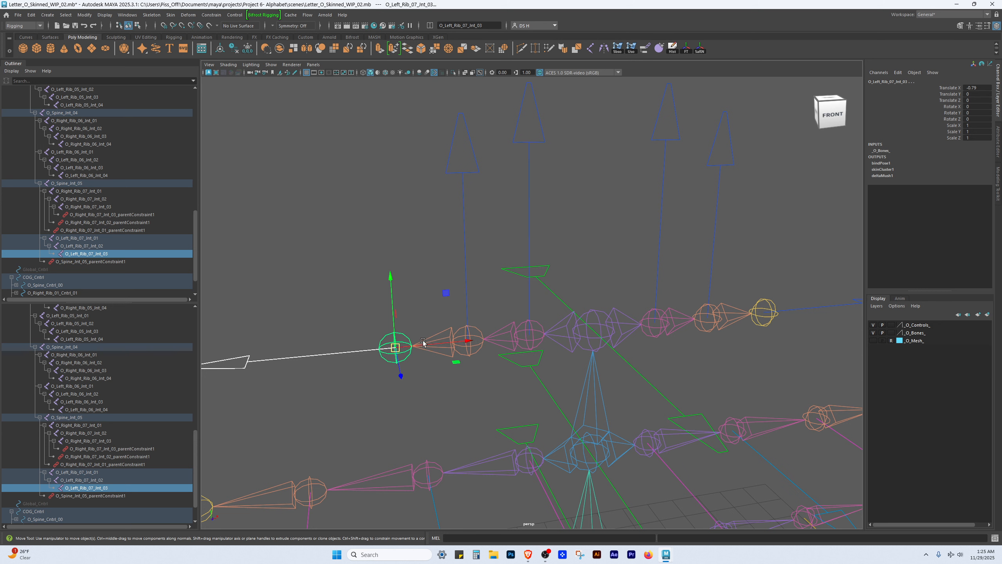
{"action": "double_click", "coordinate": [645, 49]}
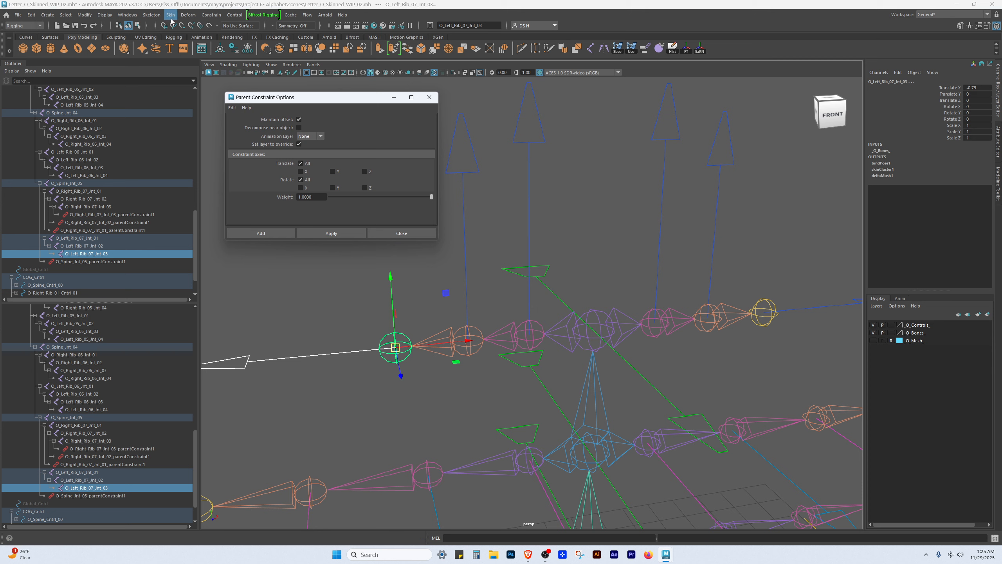
{"action": "left_click", "coordinate": [152, 15]}
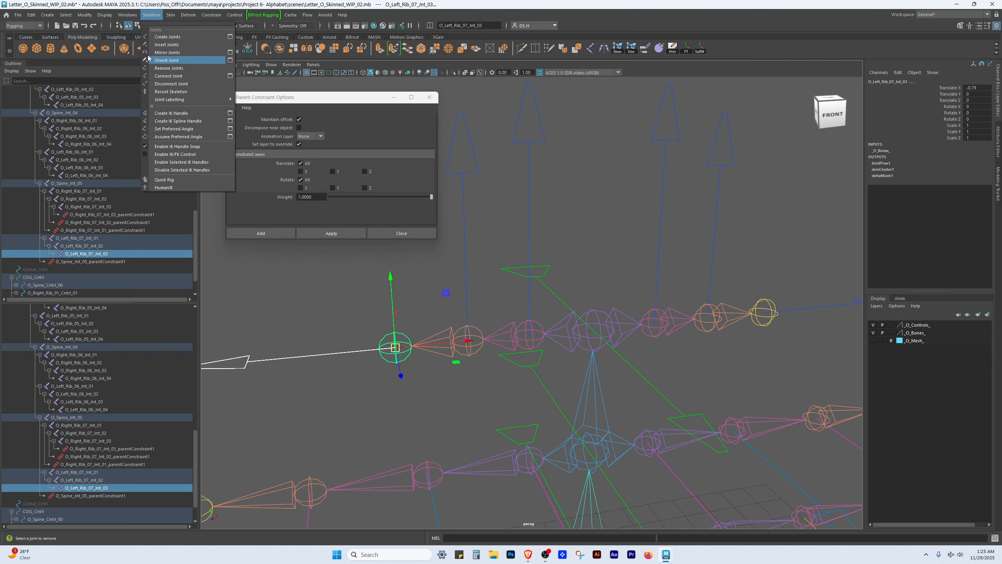
{"action": "mouse_move", "coordinate": [207, 16]}
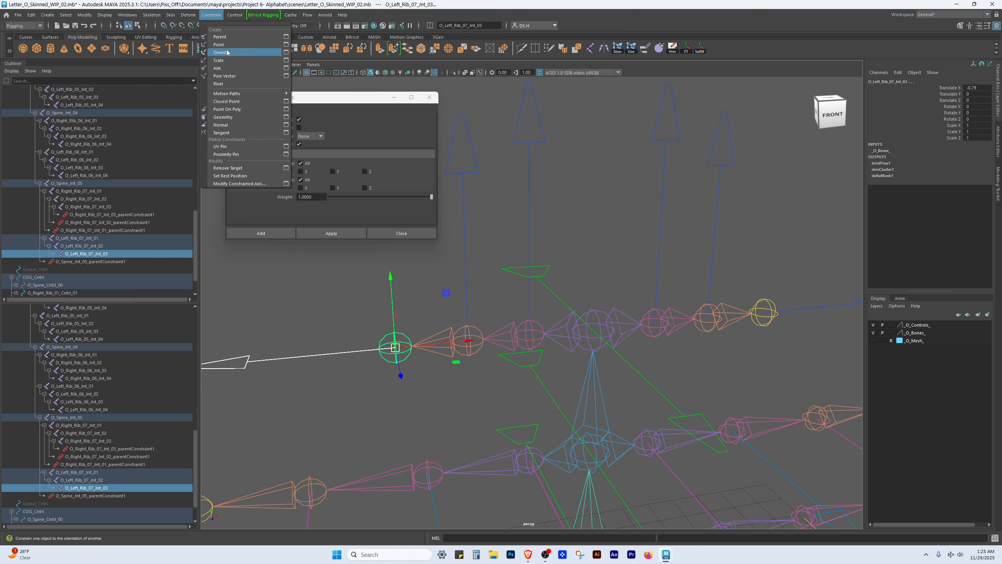
{"action": "left_click", "coordinate": [352, 101]}
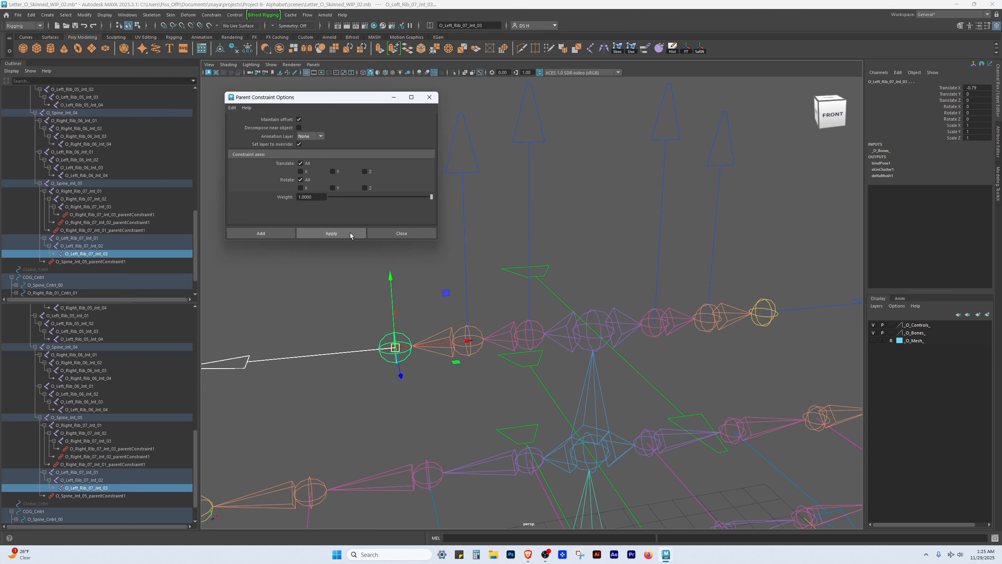
- Parent-constrain O_Left_Rib_07_Jnt_03 to O_Left_Rib_07_Cntrl_03 with the offset maintained, close the constraint options and clear the selection
{"action": "left_click", "coordinate": [348, 234]}
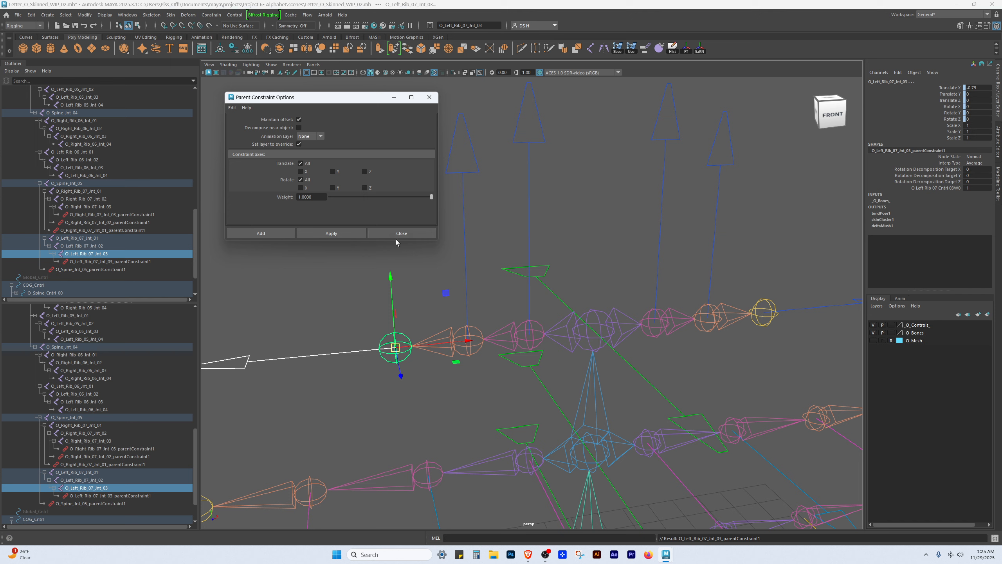
{"action": "left_click", "coordinate": [429, 97]}
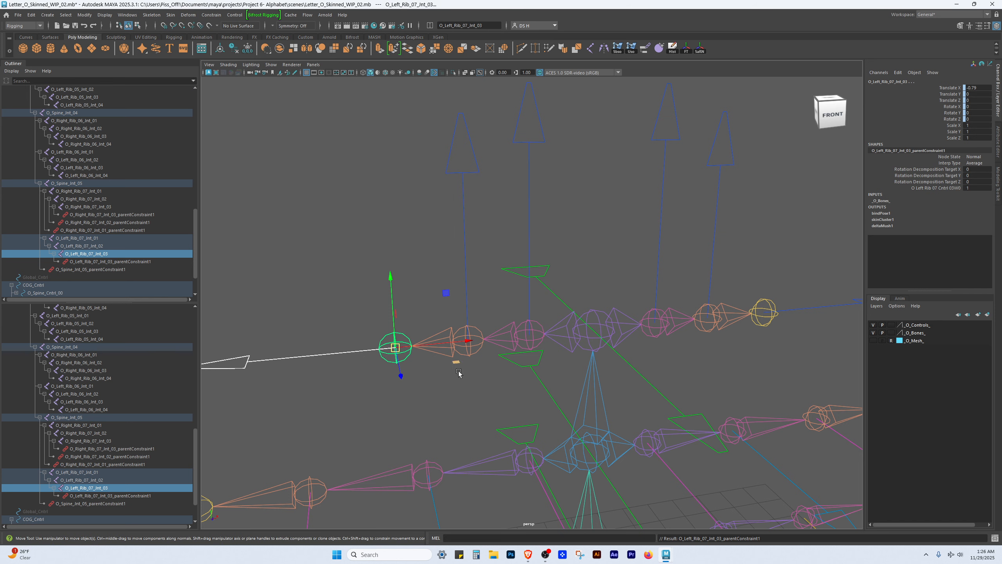
{"action": "left_click", "coordinate": [453, 396]}
- Parent-constrain O_Left_Rib_07_Jnt_02 to O_Left_Rib_07_Cntrl_02 with the offset maintained, and clear the selection
{"action": "left_click_drag", "start_coordinate": [463, 389], "coordinate": [450, 351], "text": "alt"}
{"action": "middle_click_drag", "start_coordinate": [449, 351], "coordinate": [458, 402], "text": "alt"}
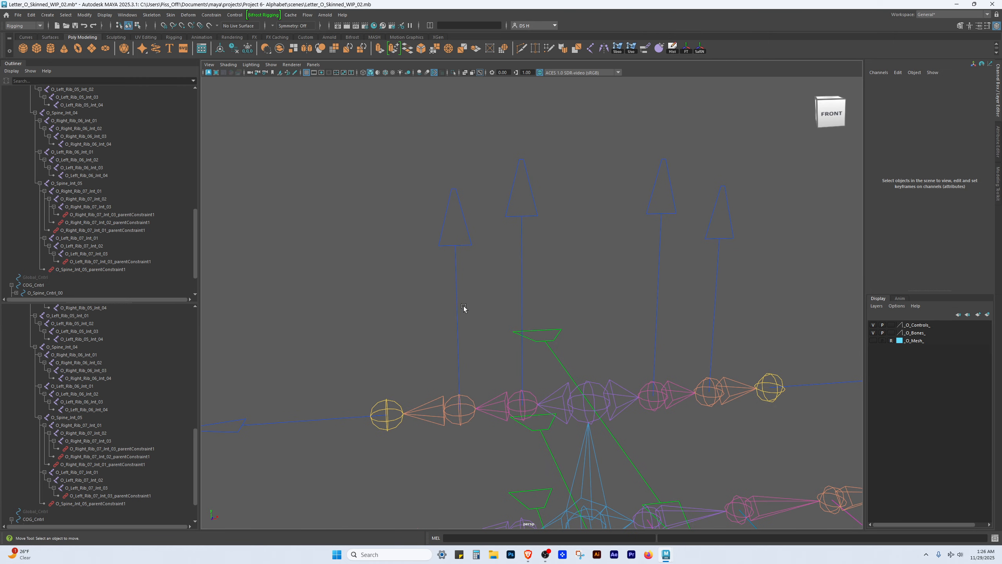
{"action": "left_click_drag", "start_coordinate": [426, 223], "coordinate": [468, 253]}
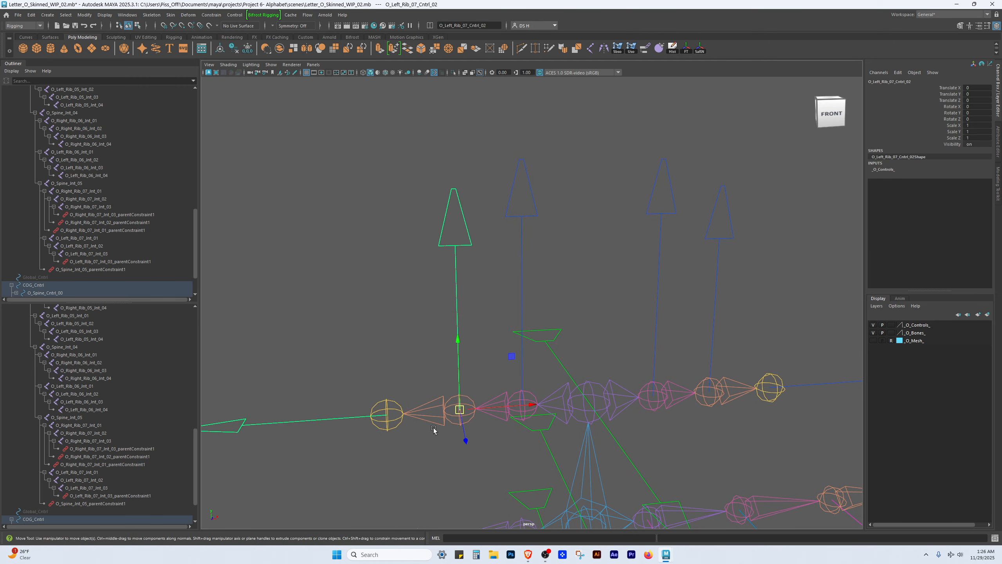
{"action": "left_click", "coordinate": [444, 416], "text": "shift"}
{"action": "left_click", "coordinate": [211, 15]}
{"action": "left_click", "coordinate": [278, 33]}
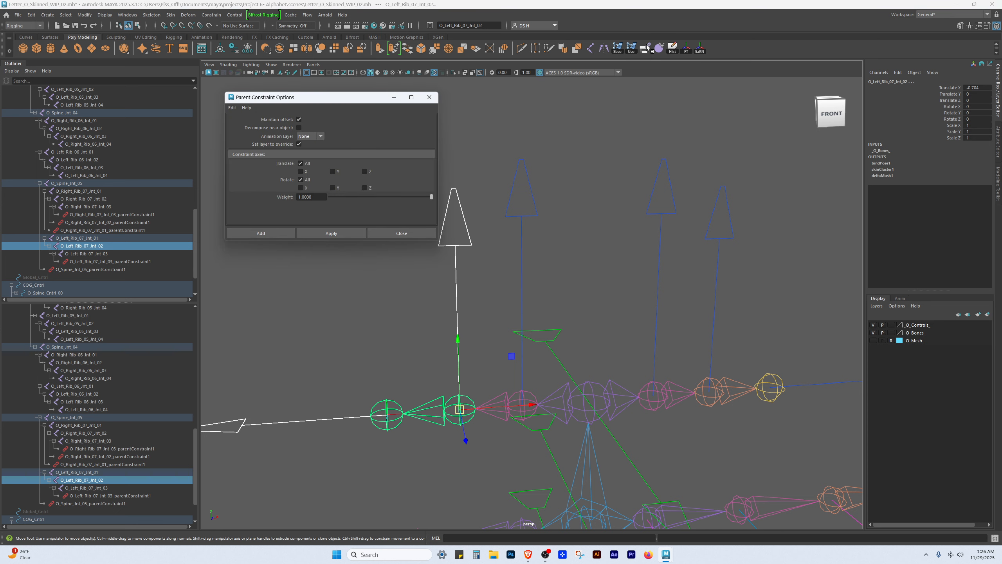
{"action": "left_click", "coordinate": [261, 233]}
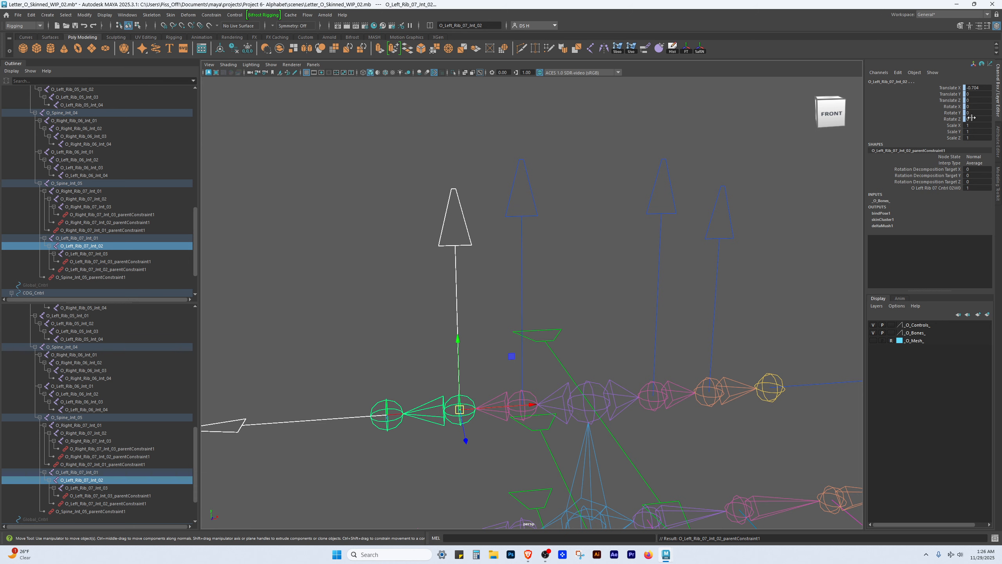
{"action": "left_click", "coordinate": [666, 265]}
- Undo the test rotation of the left rib controls and select O_Right_Rib_07_Cntrl_03, 02 and 01 for moving
{"action": "left_click_drag", "start_coordinate": [519, 312], "coordinate": [461, 296], "text": "alt"}
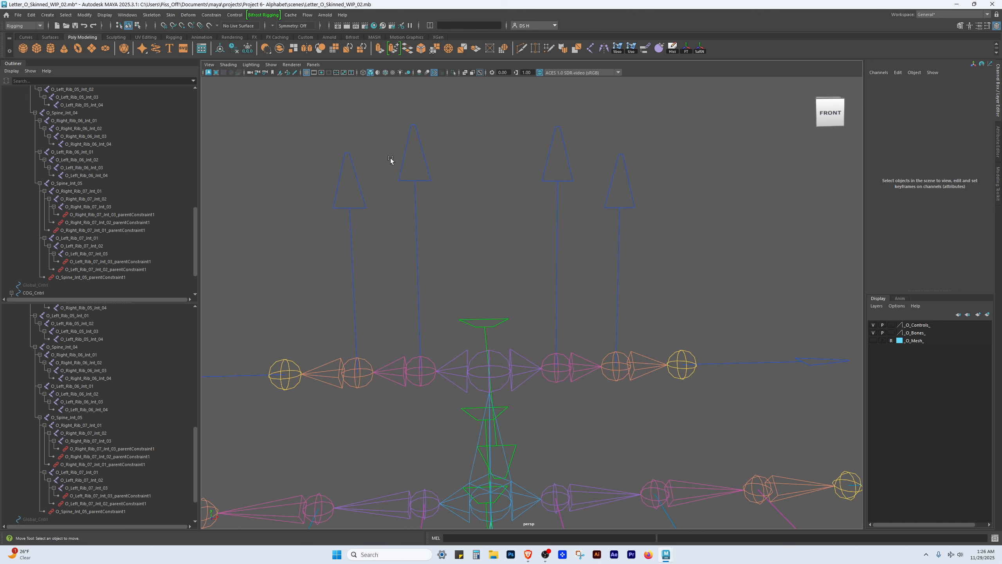
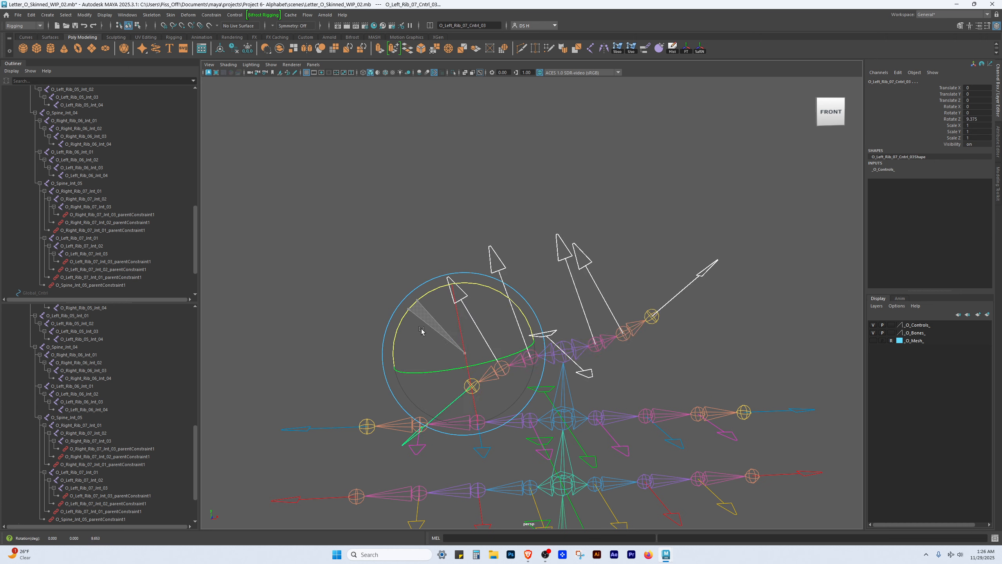
{"action": "key", "text": "ctrl+z"}
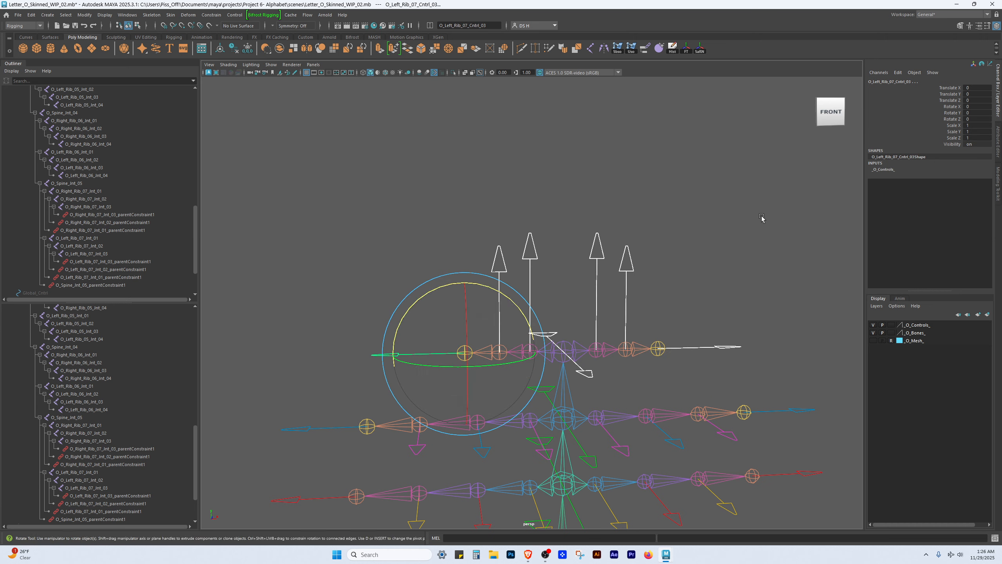
{"action": "left_click", "coordinate": [718, 345]}
{"action": "left_click", "coordinate": [632, 253]}
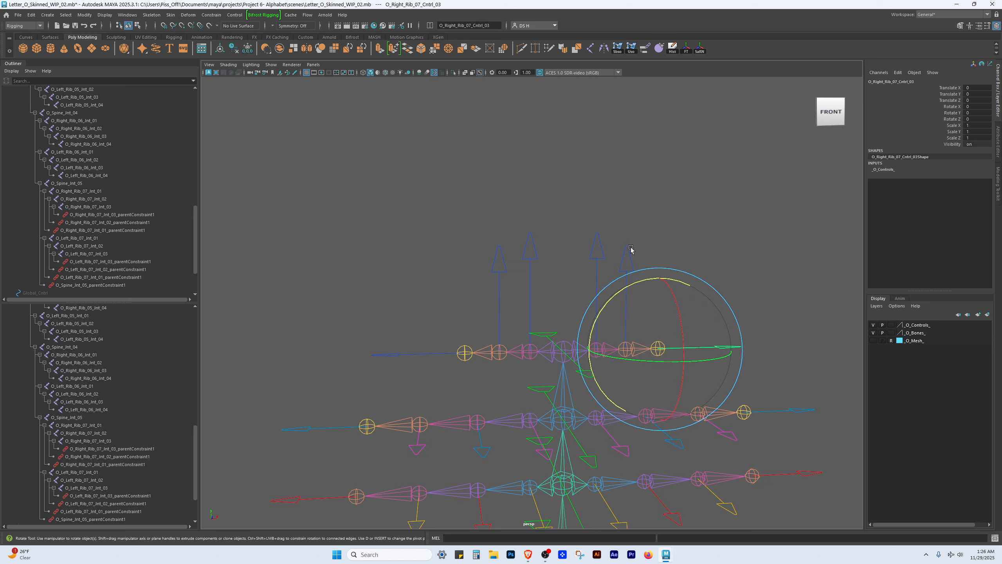
{"action": "left_click", "coordinate": [593, 239]}
{"action": "key", "text": "w"}
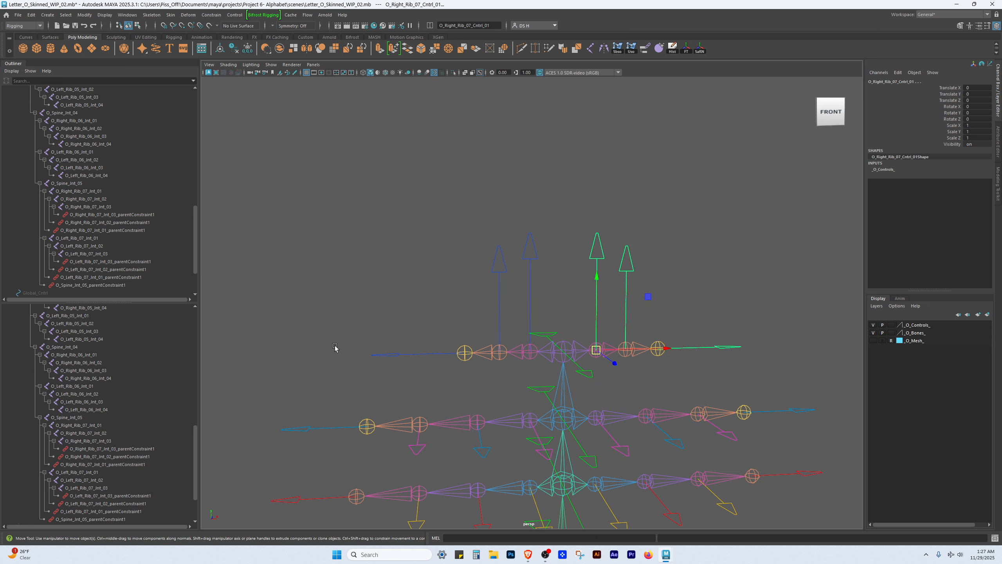
- Add the three O_Left_Rib_07 controls to the selection, test rotating both top ribs together, and clear the selection
{"action": "left_click_drag", "start_coordinate": [351, 338], "coordinate": [392, 353]}
{"action": "left_click_drag", "start_coordinate": [470, 239], "coordinate": [504, 282]}
{"action": "left_click_drag", "start_coordinate": [508, 222], "coordinate": [539, 259], "text": "shift"}
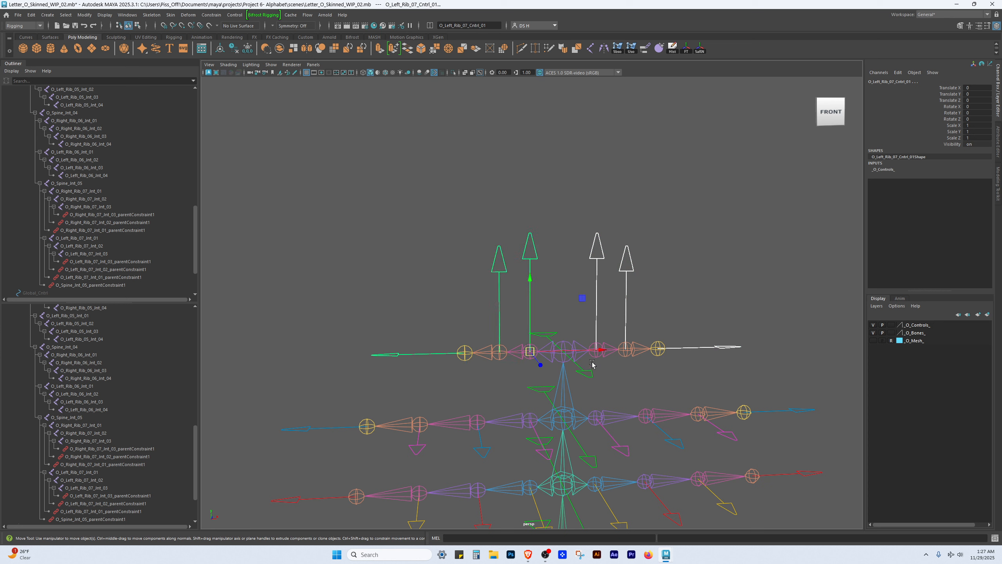
{"action": "key", "text": "e"}
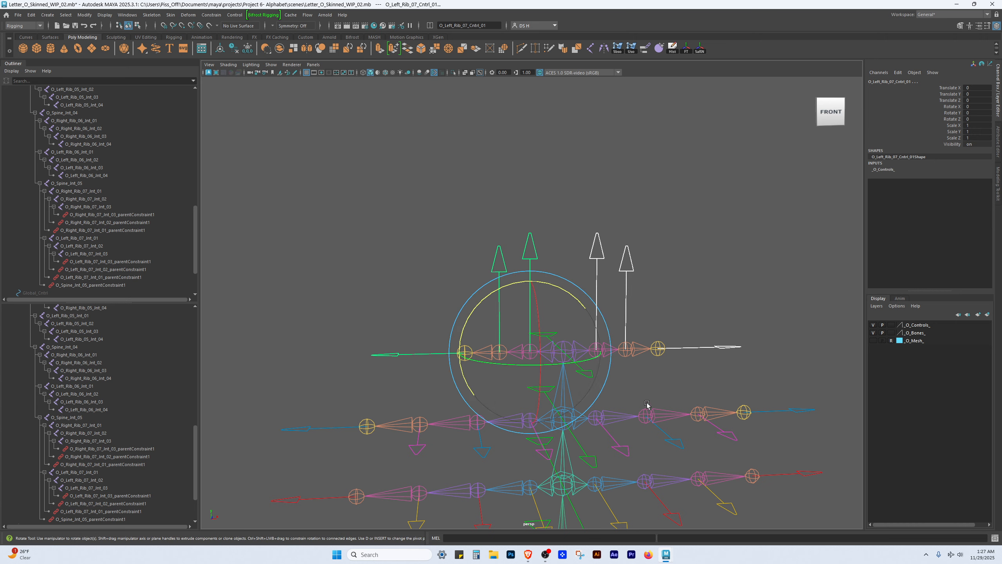
{"action": "left_click_drag", "start_coordinate": [466, 331], "coordinate": [472, 359]}
{"action": "left_click", "coordinate": [702, 273]}
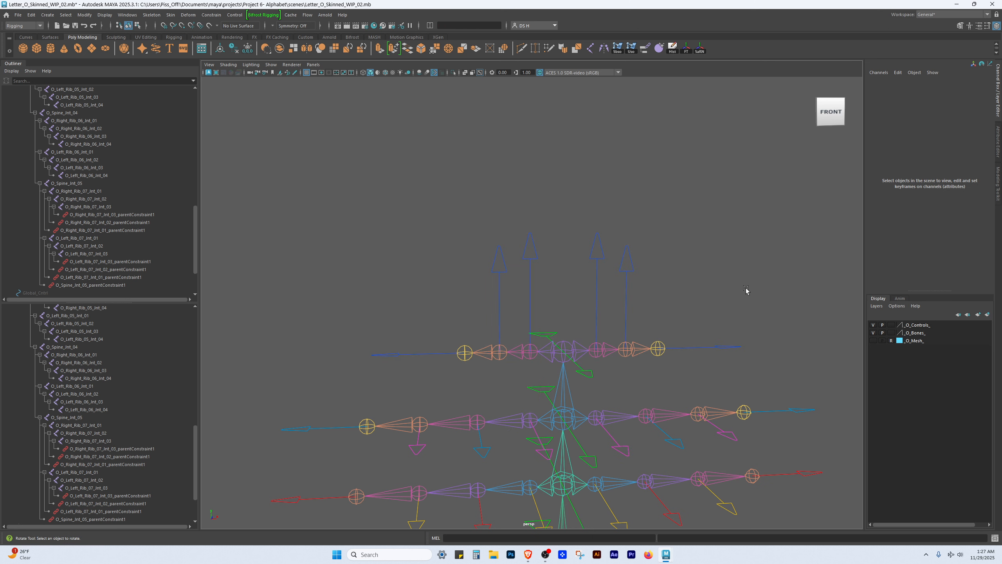
- Examine the channels of the O_Left_Rib_07 joints 03, 02 and 01, comparing them with those of O_Left_Rib_07_Cntrl_01
{"action": "middle_click_drag", "start_coordinate": [637, 324], "coordinate": [547, 331], "text": "alt"}
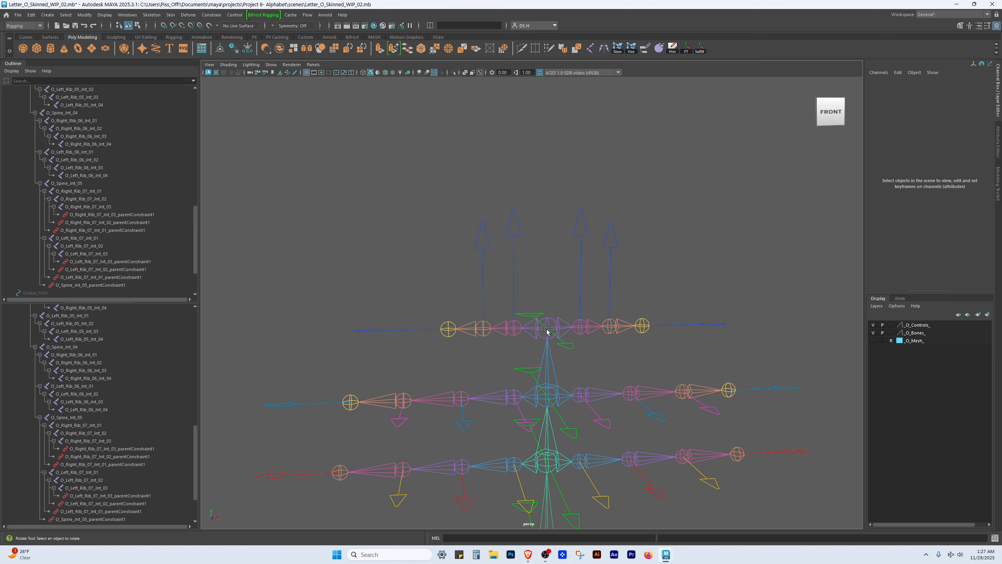
{"action": "left_click", "coordinate": [365, 329]}
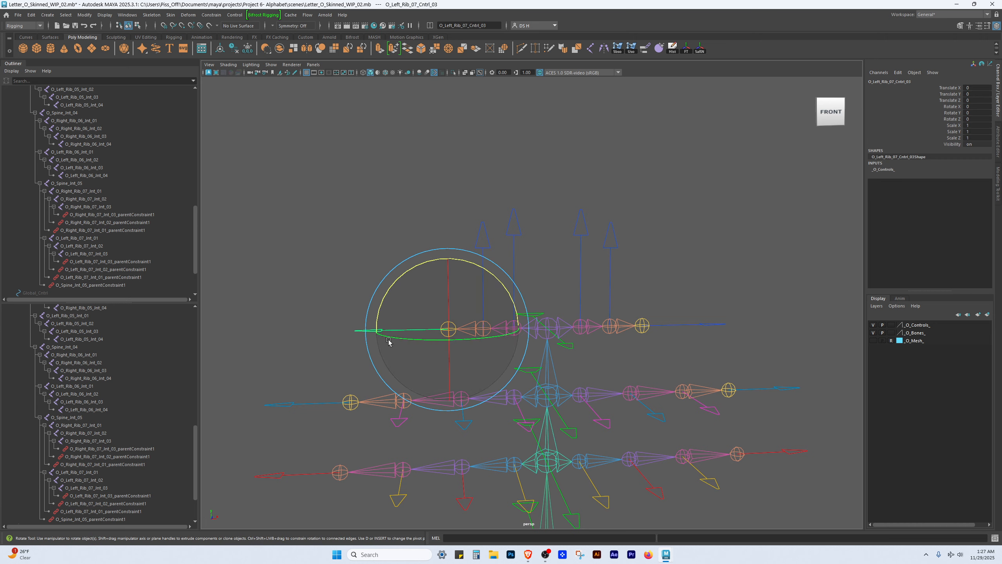
{"action": "left_click", "coordinate": [383, 206]}
{"action": "key", "text": "w"}
{"action": "right_click_drag", "start_coordinate": [378, 331], "coordinate": [469, 369], "text": "alt"}
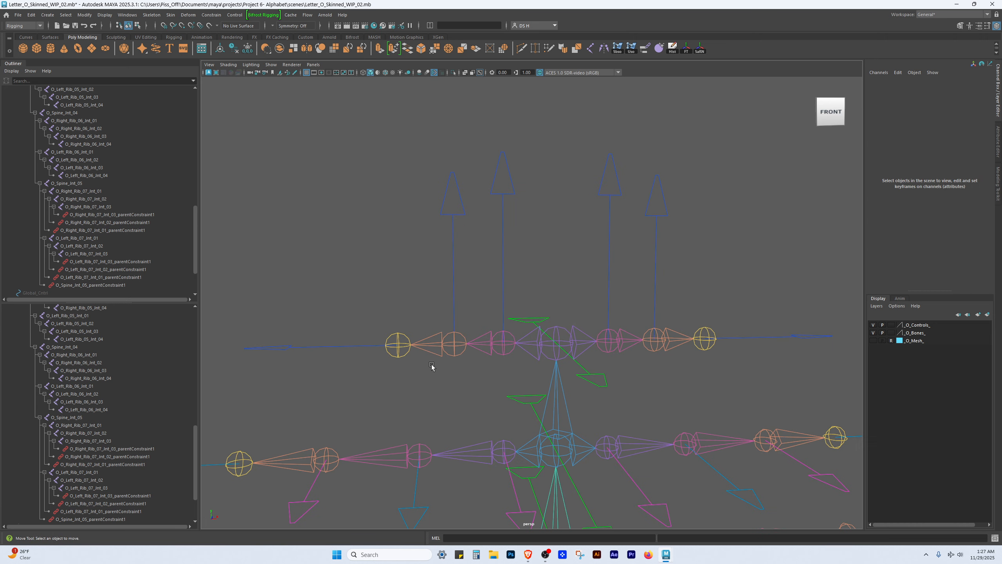
{"action": "left_click", "coordinate": [401, 335]}
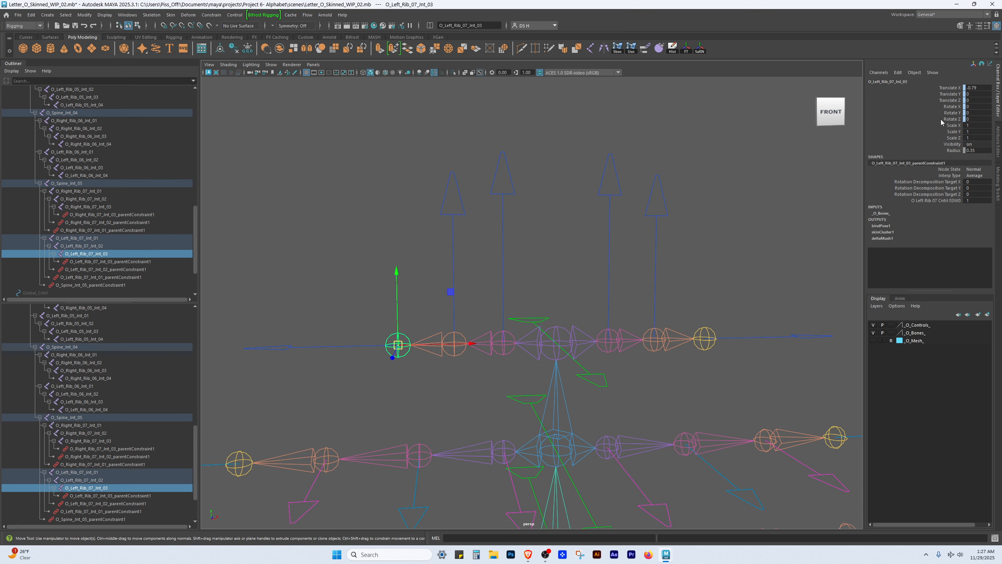
{"action": "left_click", "coordinate": [452, 352]}
{"action": "left_click", "coordinate": [499, 354]}
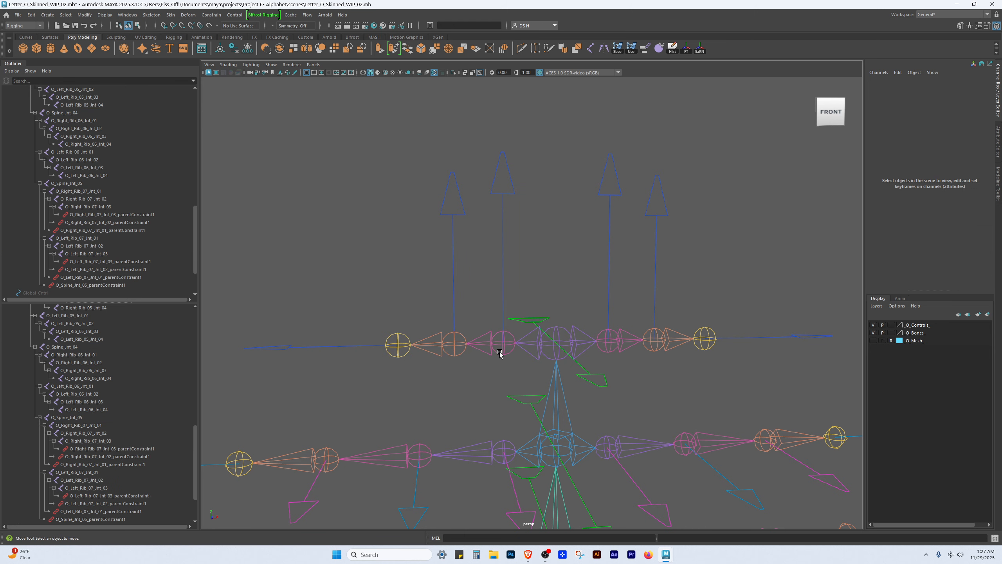
{"action": "left_click", "coordinate": [501, 351]}
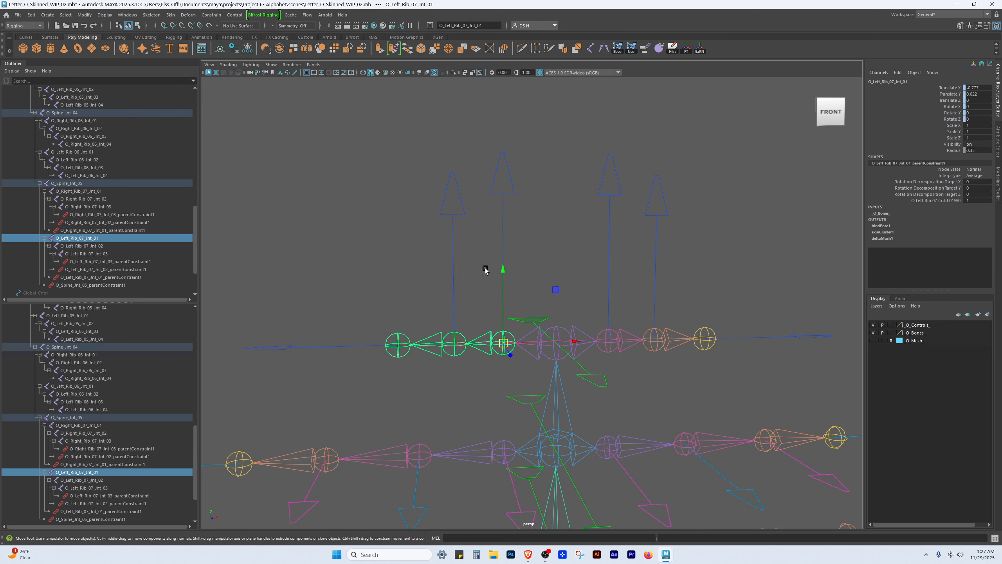
{"action": "left_click", "coordinate": [478, 245]}
{"action": "left_click_drag", "start_coordinate": [492, 143], "coordinate": [527, 202]}
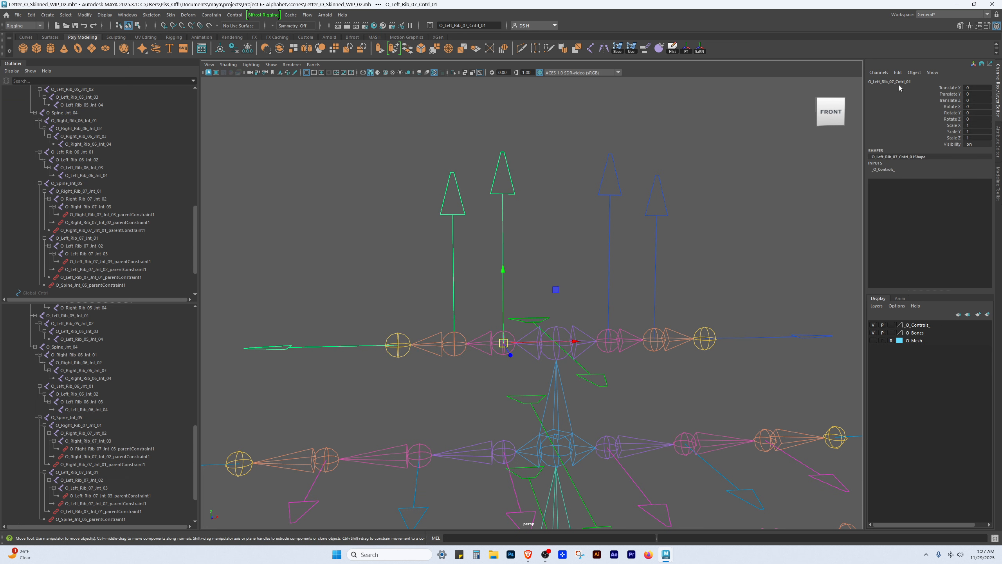
{"action": "left_click", "coordinate": [723, 210]}
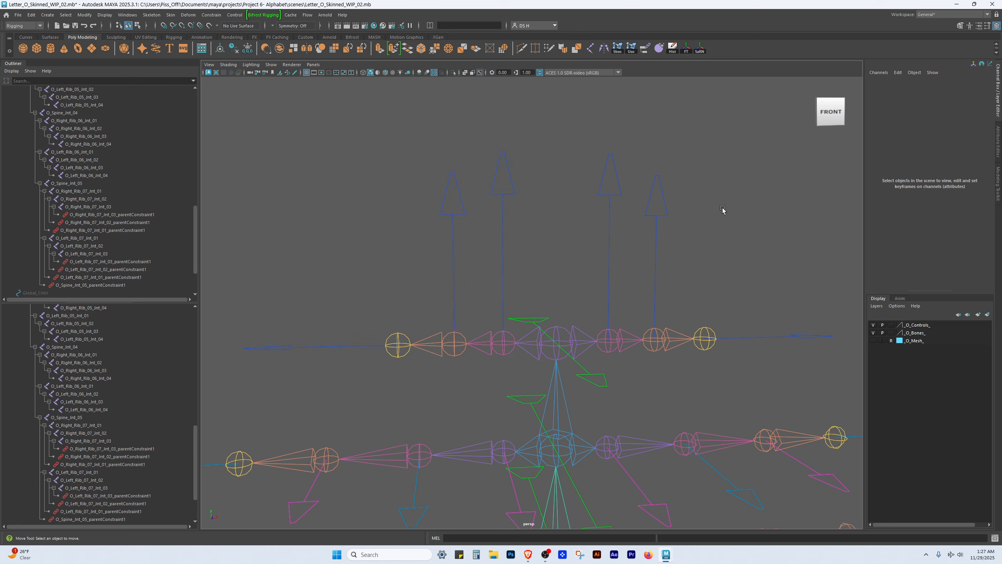
- Expand the whole COG_Cntrl hierarchy in the Outliner and hide the second Outliner pane
{"action": "mouse_move", "coordinate": [513, 349]}
{"action": "left_mouse_down", "text": "alt"}
{"action": "mouse_move", "coordinate": [508, 362]}
{"action": "mouse_move", "coordinate": [494, 342]}
{"action": "left_mouse_up", "text": "alt"}
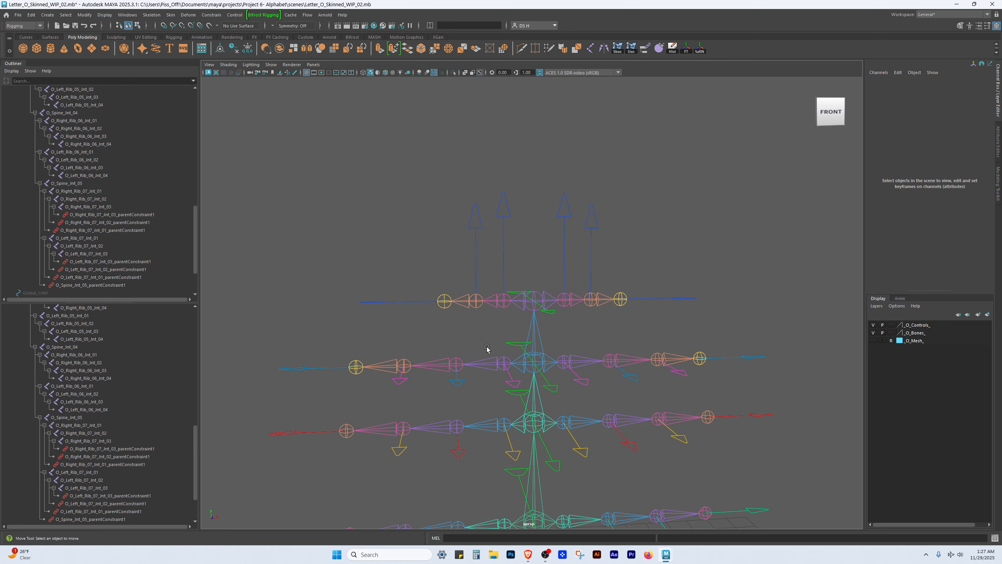
{"action": "middle_click_drag", "start_coordinate": [568, 361], "coordinate": [470, 354], "text": "alt"}
{"action": "right_click_drag", "start_coordinate": [470, 354], "coordinate": [615, 391], "text": "alt"}
{"action": "middle_click_drag", "start_coordinate": [615, 391], "coordinate": [668, 349], "text": "alt"}
{"action": "right_click_drag", "start_coordinate": [668, 349], "coordinate": [649, 346], "text": "alt"}
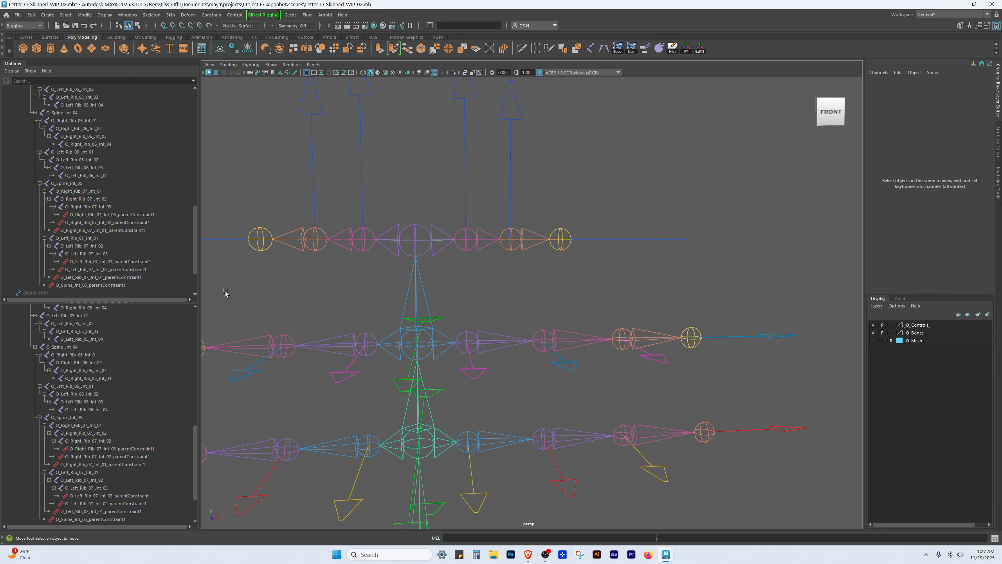
{"action": "scroll", "coordinate": [137, 436], "scroll_direction": "down", "scroll_amount": 3}
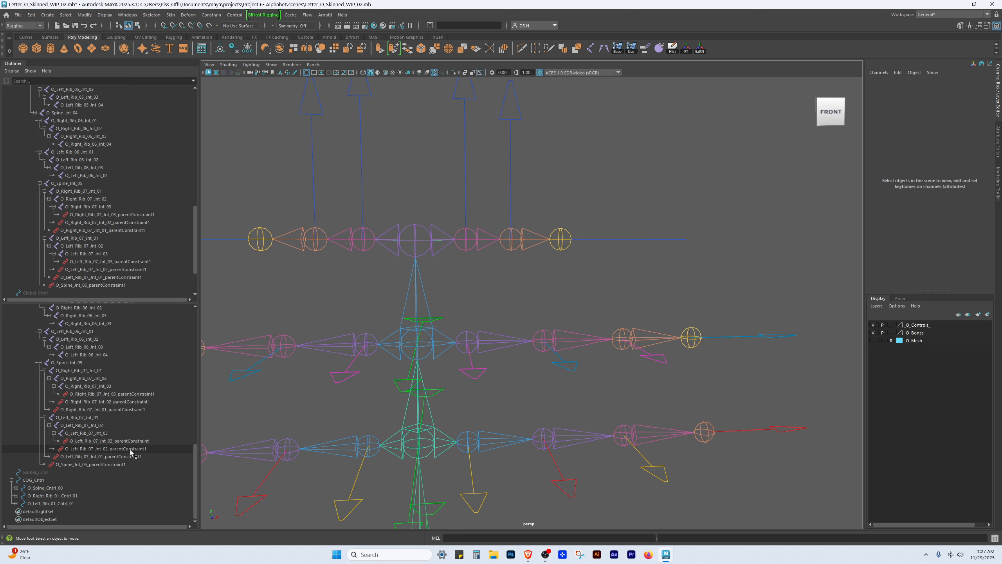
{"action": "left_click", "coordinate": [11, 479]}
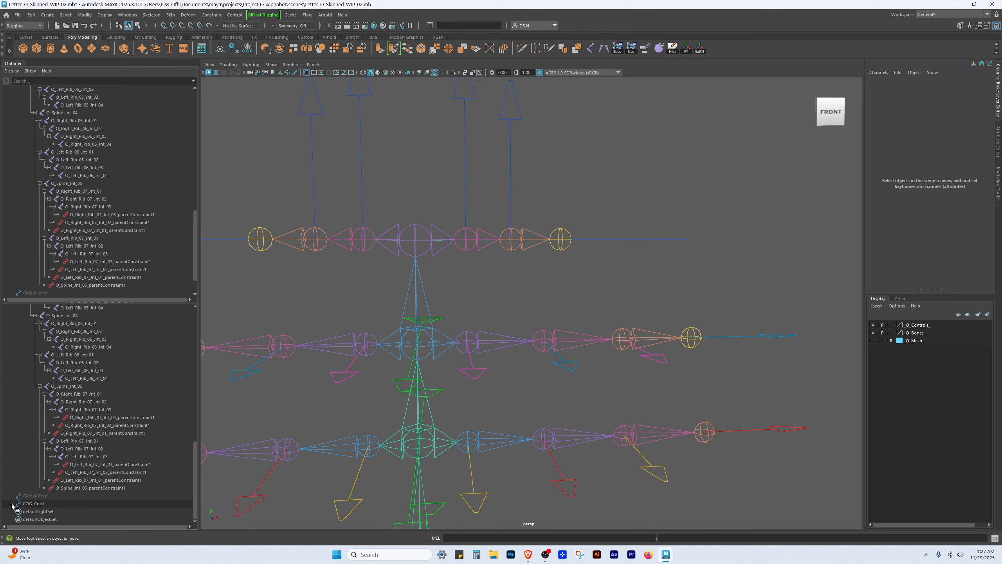
{"action": "left_click", "coordinate": [12, 502]}
{"action": "scroll", "coordinate": [126, 452], "scroll_direction": "down", "scroll_amount": 5}
{"action": "scroll", "coordinate": [104, 471], "scroll_direction": "up", "scroll_amount": 12}
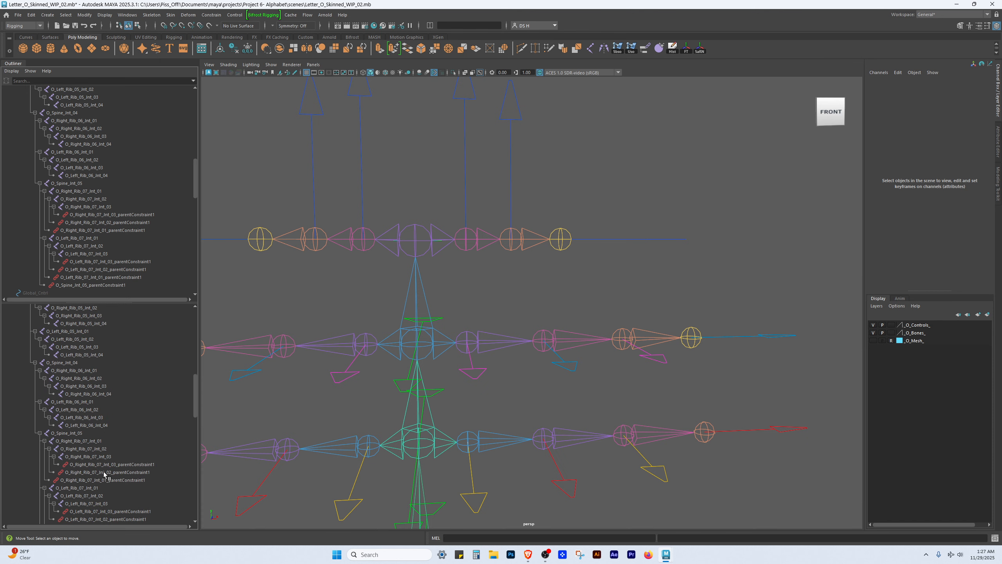
{"action": "left_click_drag", "start_coordinate": [69, 301], "coordinate": [89, 560]}
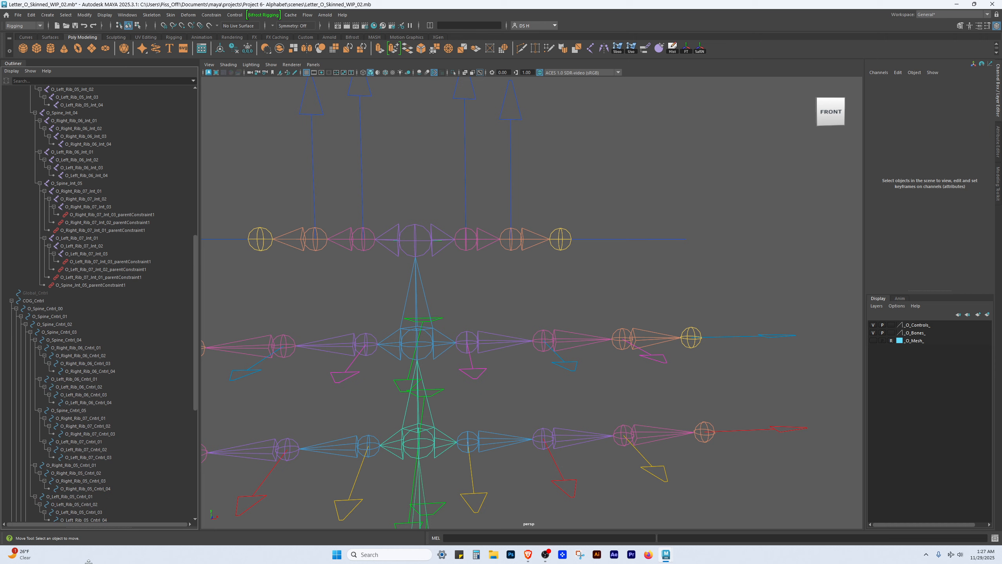
- Check the unconstrained right rib 06 by moving O_Right_Rib_06_Jnt_04, undoing the move and clearing the selection
{"action": "scroll", "coordinate": [769, 339], "scroll_direction": "down", "scroll_amount": 3}
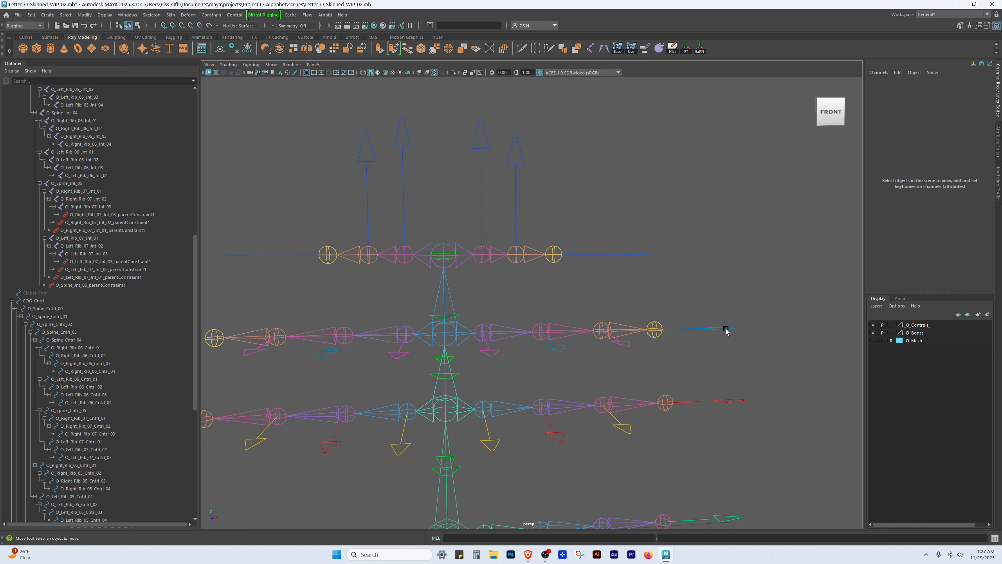
{"action": "left_click", "coordinate": [730, 328]}
{"action": "left_click", "coordinate": [689, 318]}
{"action": "left_click", "coordinate": [655, 331]}
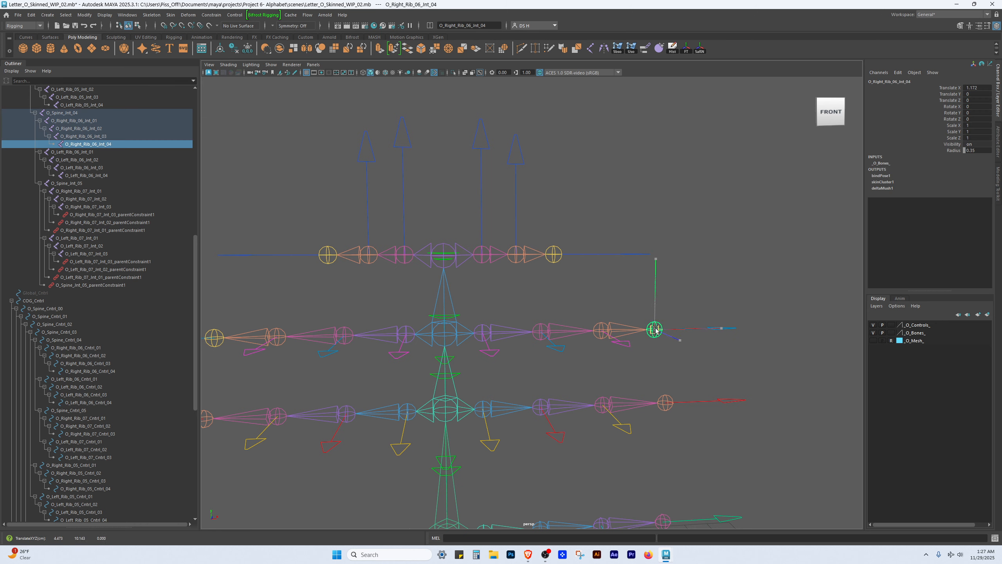
{"action": "left_click_drag", "start_coordinate": [656, 331], "coordinate": [659, 354]}
{"action": "key", "text": "ctrl+z"}
{"action": "left_click", "coordinate": [646, 322]}
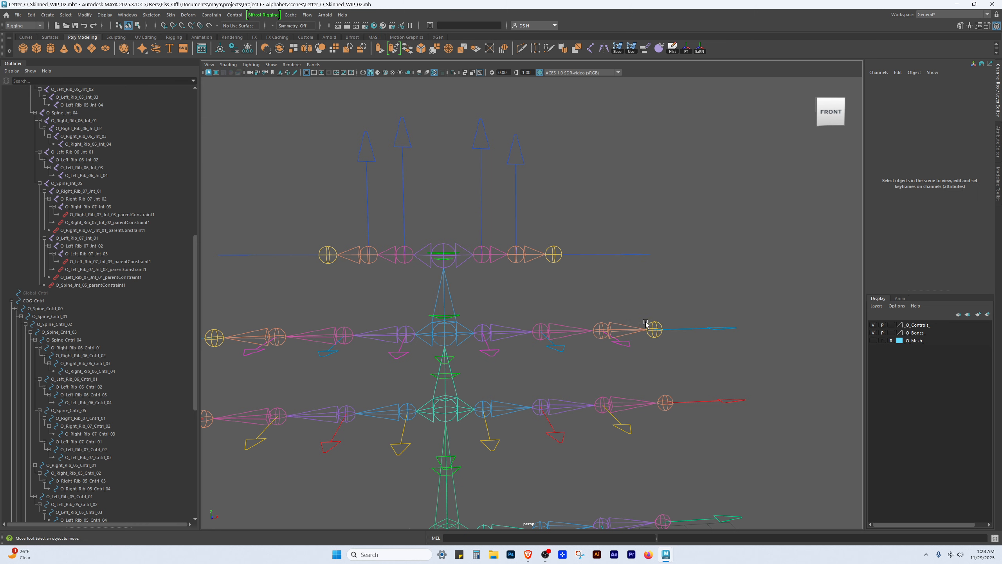
- Save the scene as a new file named Letter_O_Parent_Constraints_WIP_01
{"action": "key", "text": "ctrl+shift+s"}
{"action": "left_click", "coordinate": [368, 482]}
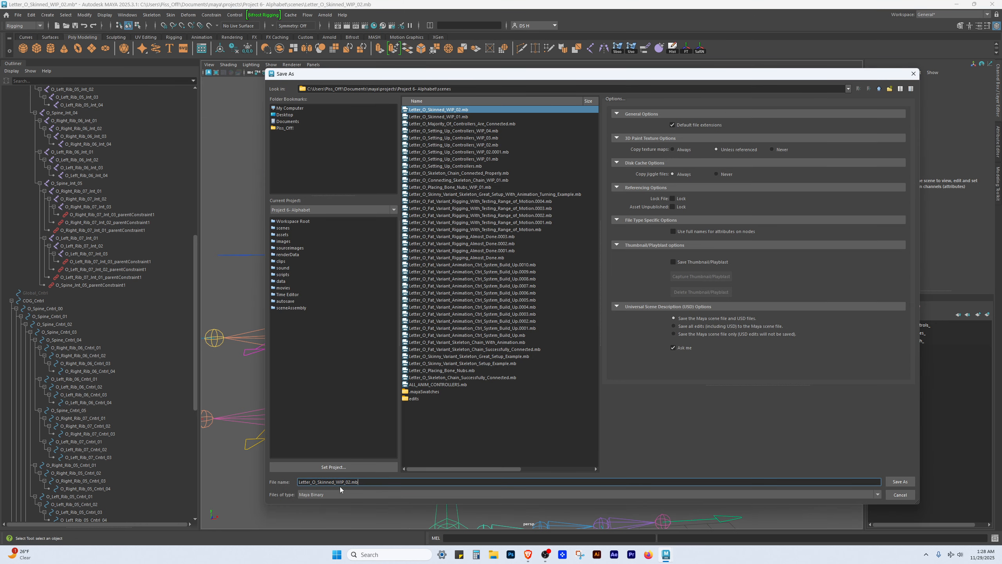
{"action": "left_click_drag", "start_coordinate": [335, 482], "coordinate": [428, 476]}
{"action": "key", "text": "BackSpace"}
{"action": "key", "text": "BackSpace"}
{"action": "key", "text": "BackSpace"}
{"action": "key", "text": "BackSpace"}
{"action": "key", "text": "BackSpace"}
{"action": "key", "text": "BackSpace"}
{"action": "key", "text": "BackSpace"}
{"action": "key", "text": "BackSpace"}
{"action": "key", "text": "BackSpace"}
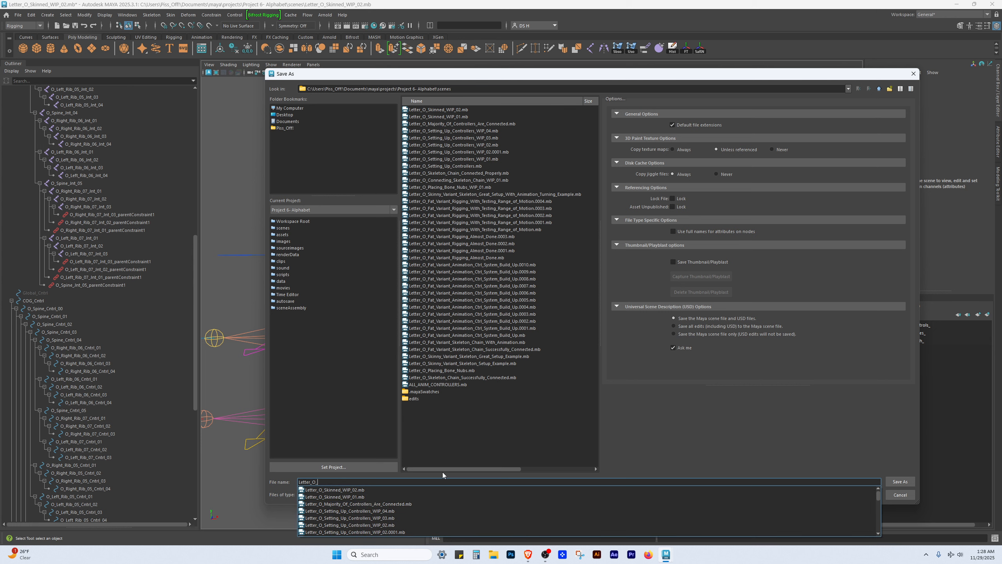
{"action": "type", "text": "Parent_"}
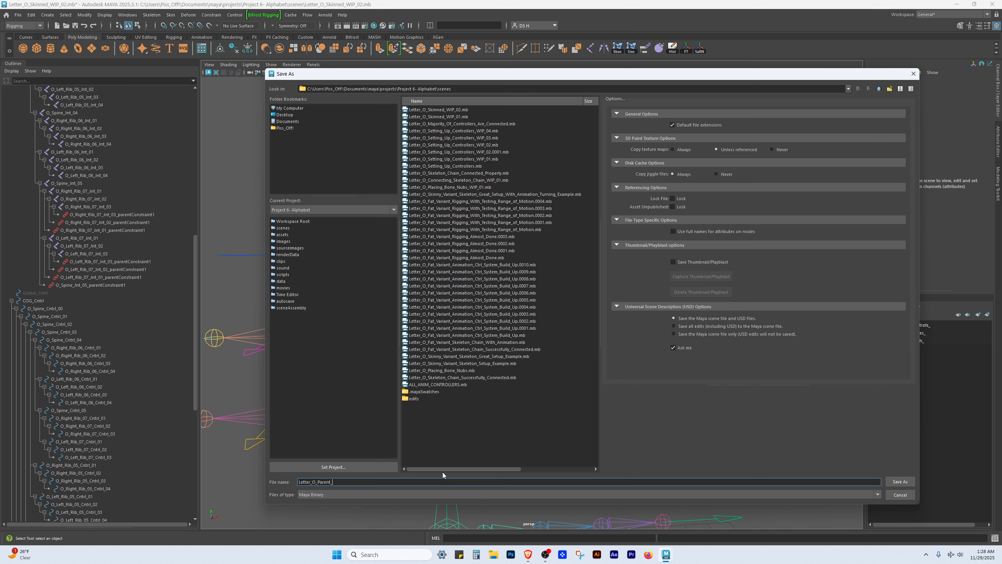
{"action": "type", "text": "Constraints_WIP_01"}
{"action": "key", "text": "Return"}
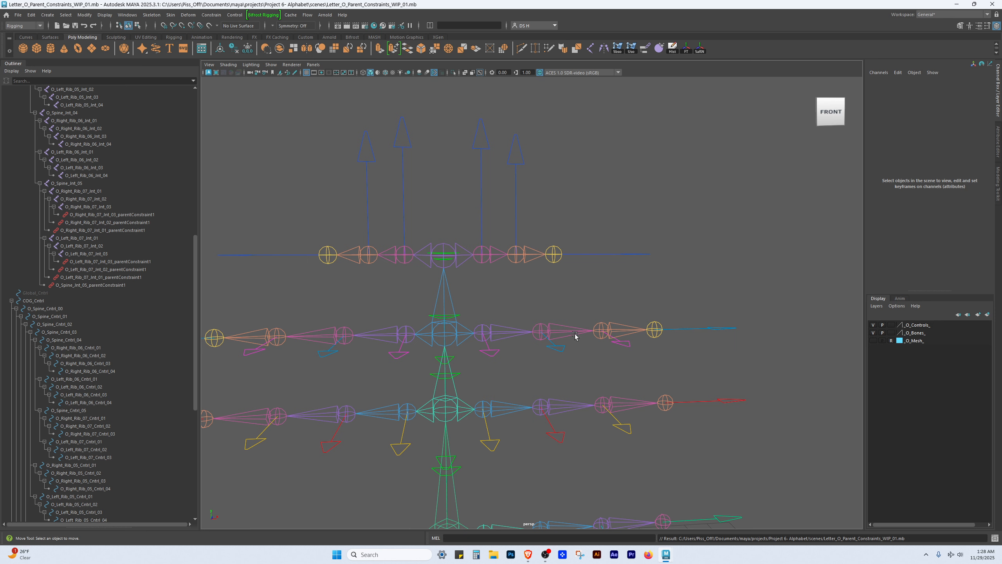
- Parent-constrain joint O_Right_Rib_06_Jnt_04 to O_Right_Rib_06_Cntrl_04 with Maintain offset enabled
{"action": "left_click_drag", "start_coordinate": [200, 100], "coordinate": [196, 100]}
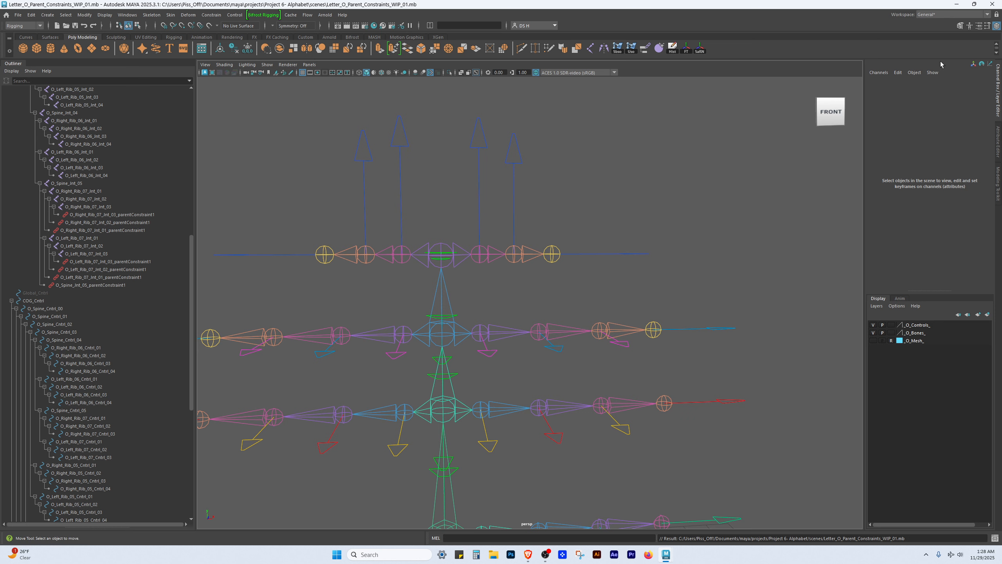
{"action": "scroll", "coordinate": [759, 330], "scroll_direction": "up", "scroll_amount": 2}
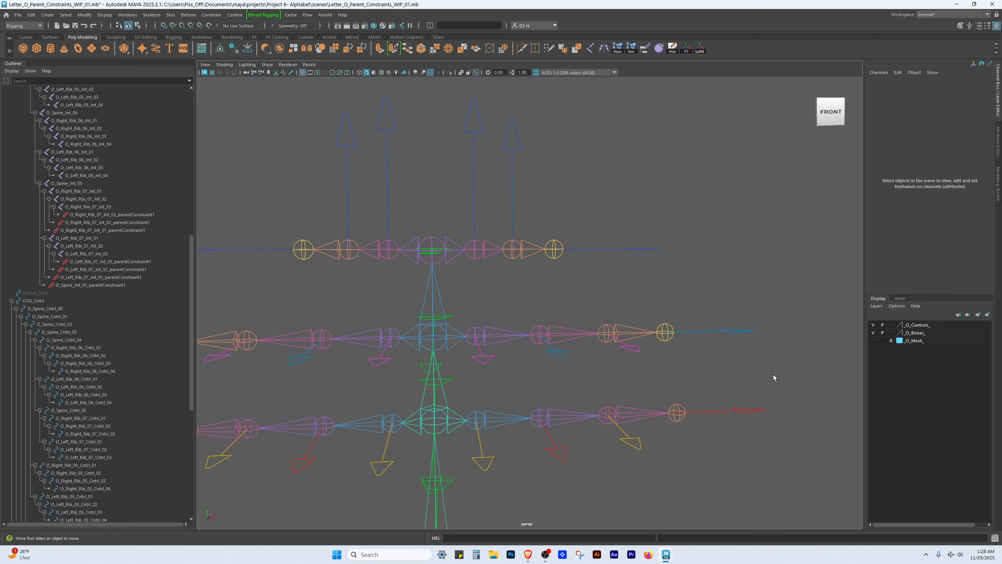
{"action": "left_click_drag", "start_coordinate": [733, 316], "coordinate": [763, 374]}
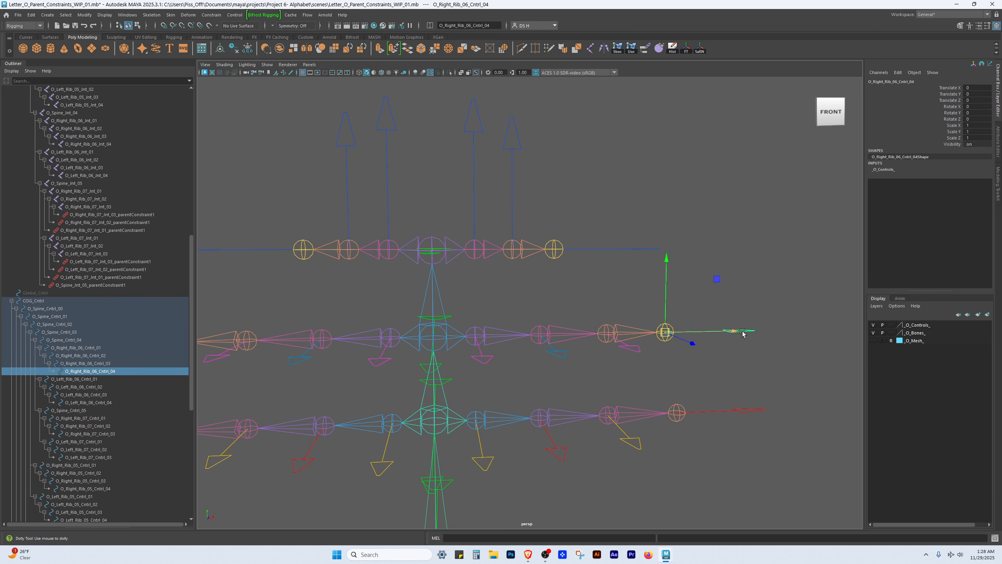
{"action": "scroll", "coordinate": [718, 340], "scroll_direction": "up", "scroll_amount": 2}
{"action": "scroll", "coordinate": [776, 351], "scroll_direction": "up", "scroll_amount": 2}
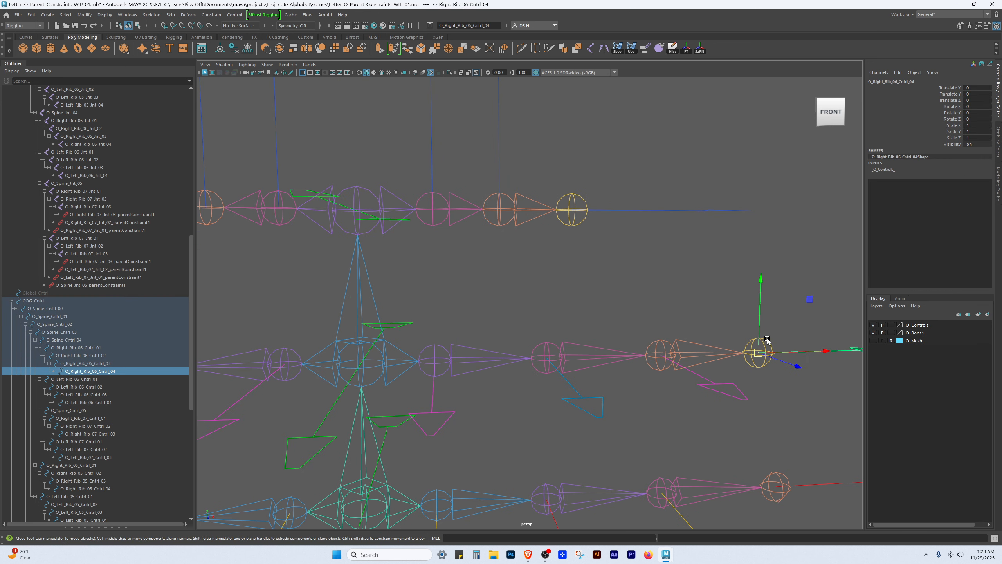
{"action": "left_click", "coordinate": [768, 344], "text": "shift"}
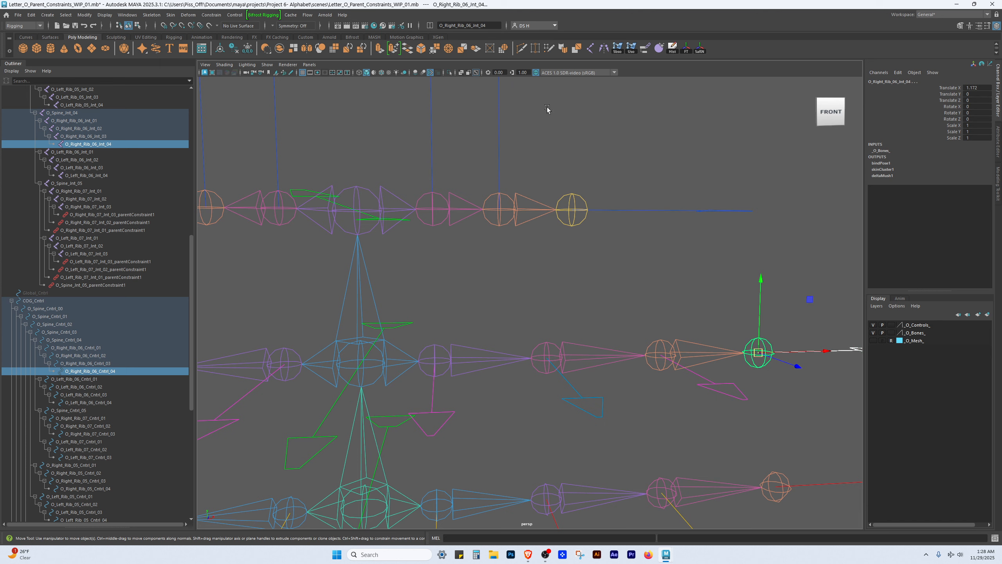
{"action": "left_click", "coordinate": [646, 48]}
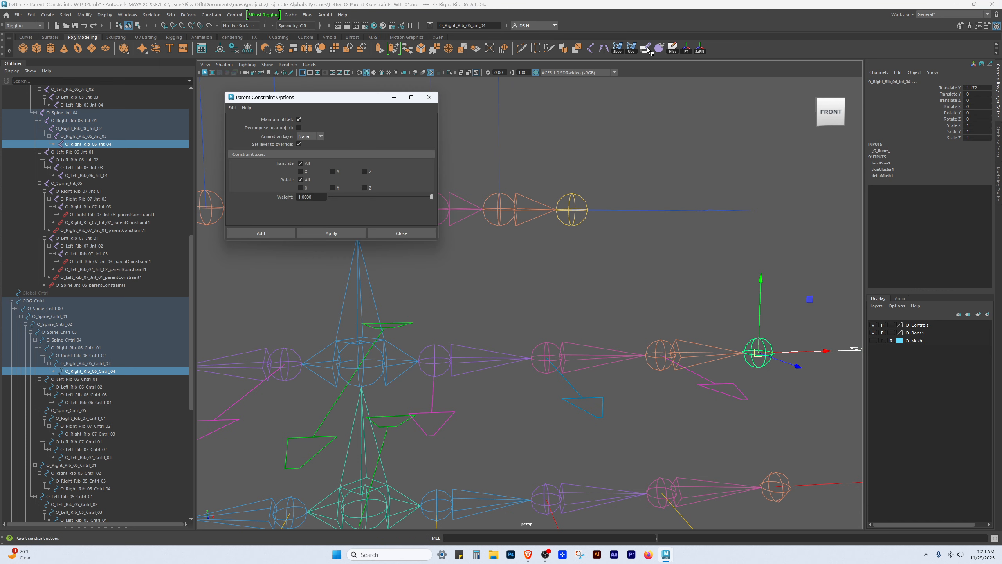
{"action": "left_click", "coordinate": [271, 233]}
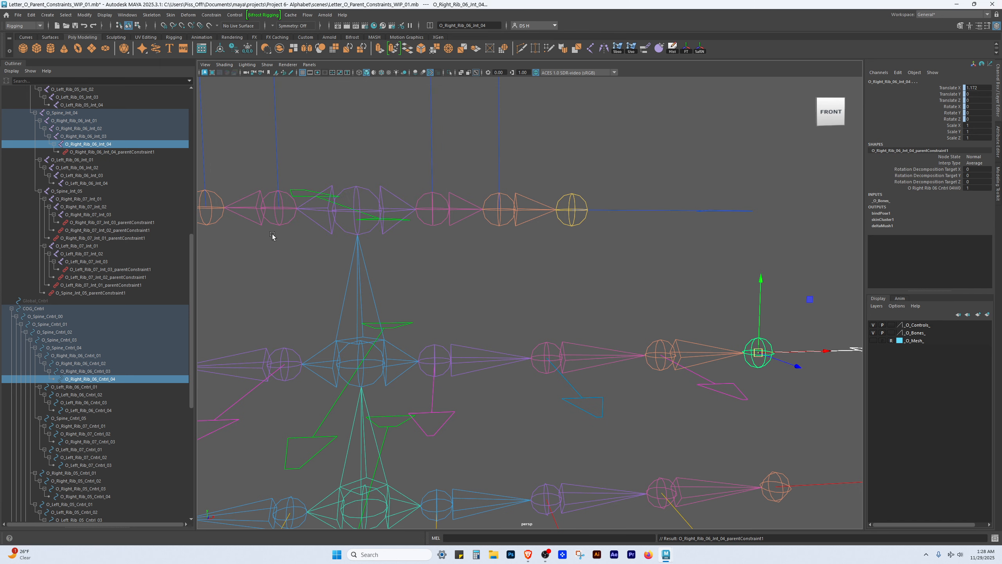
- Test the new constraint by moving O_Right_Rib_06_Cntrl_04, undo the move and clear the selection
{"action": "middle_click_drag", "start_coordinate": [649, 402], "coordinate": [509, 312], "text": "alt"}
{"action": "left_click_drag", "start_coordinate": [656, 324], "coordinate": [836, 160], "text": "alt"}
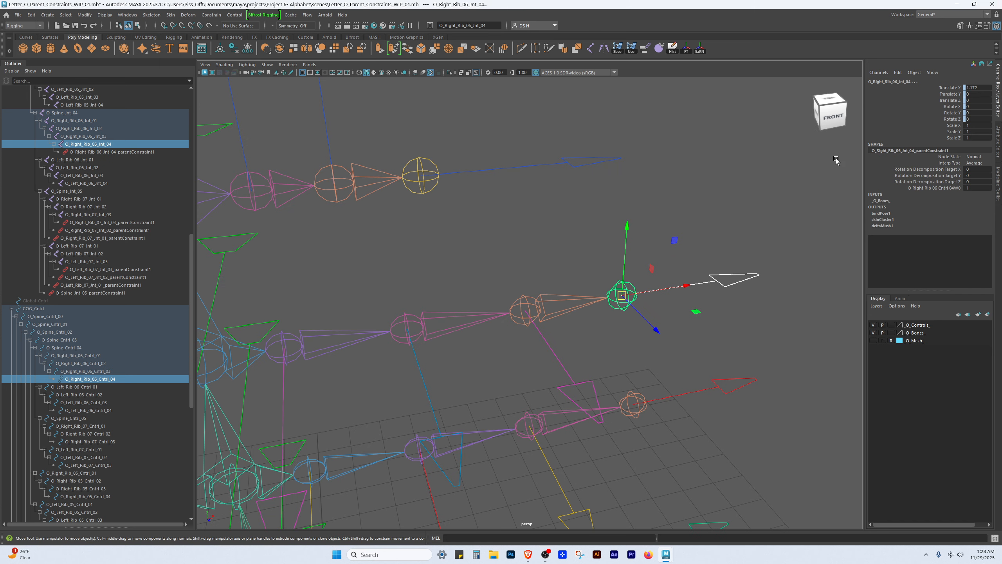
{"action": "left_click", "coordinate": [786, 295]}
{"action": "left_click_drag", "start_coordinate": [732, 267], "coordinate": [718, 302]}
{"action": "left_click_drag", "start_coordinate": [622, 295], "coordinate": [693, 239]}
{"action": "key", "text": "ctrl+z"}
{"action": "left_click", "coordinate": [617, 340]}
- Parent-constrain joint O_Right_Rib_06_Jnt_03 to O_Right_Rib_06_Cntrl_03 with Maintain offset enabled
{"action": "scroll", "coordinate": [597, 294], "scroll_direction": "down", "scroll_amount": 2}
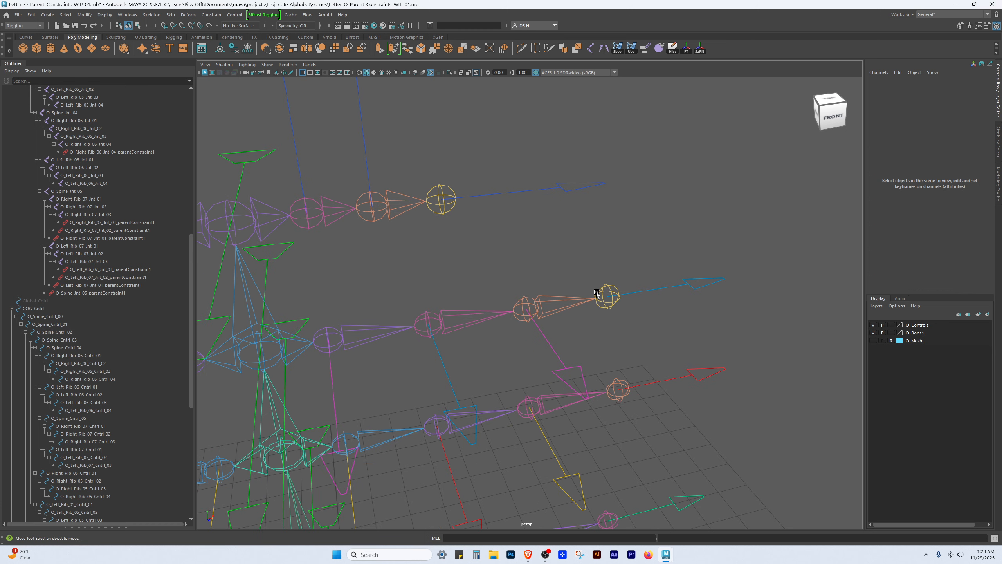
{"action": "left_click", "coordinate": [549, 346]}
{"action": "key", "text": "f"}
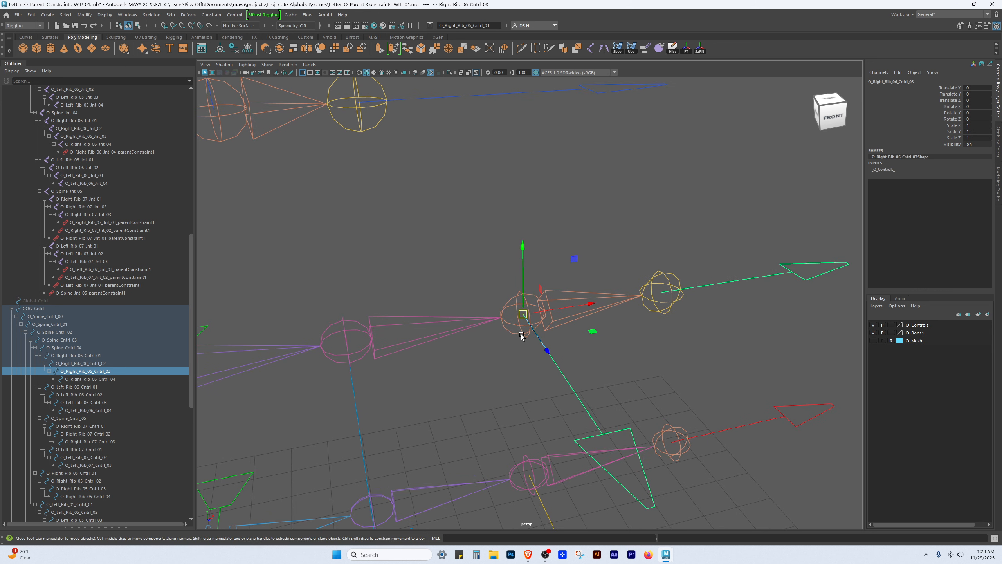
{"action": "left_click", "coordinate": [523, 334], "text": "shift"}
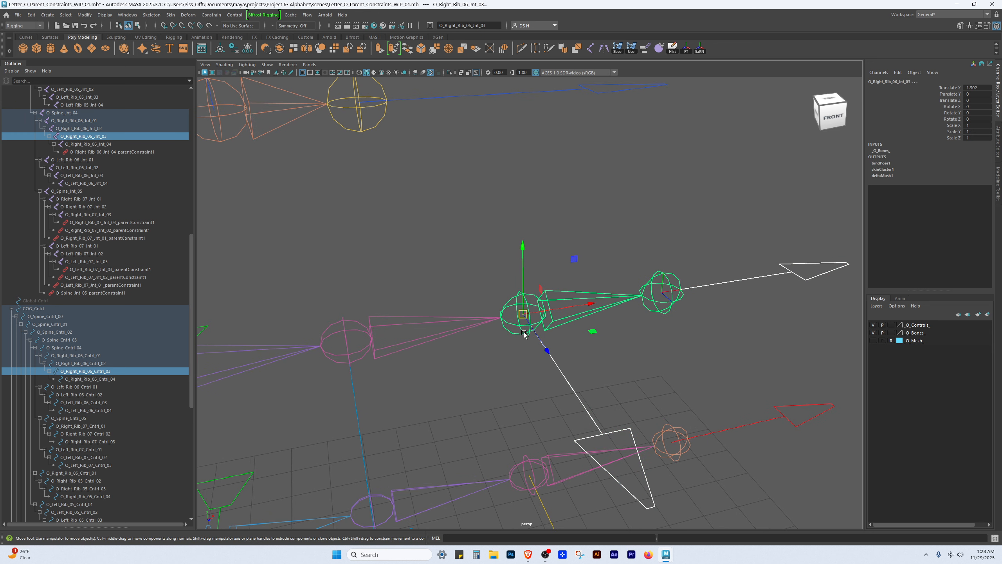
{"action": "double_click", "coordinate": [644, 49]}
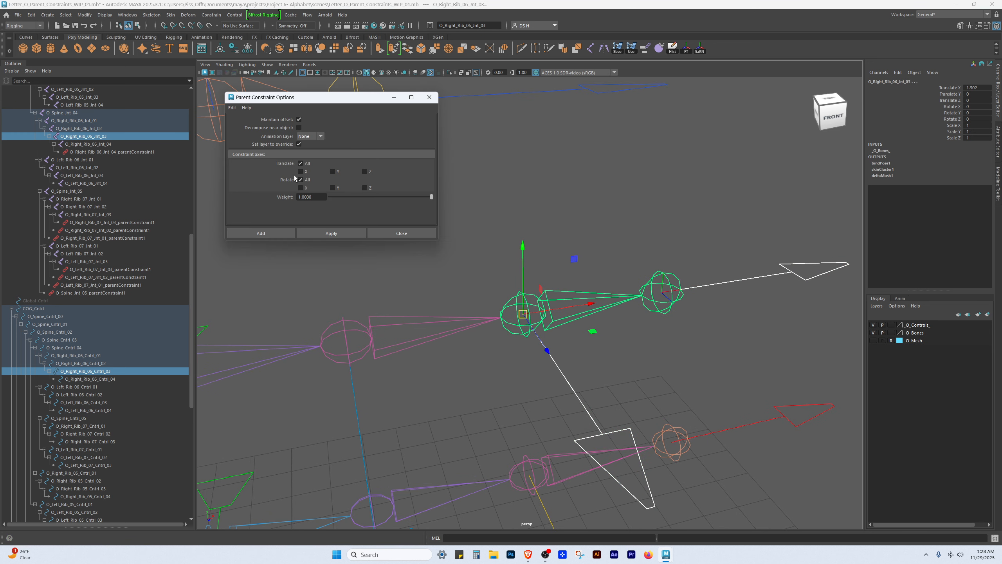
{"action": "left_click", "coordinate": [281, 234]}
- Try moving the constrained joint O_Right_Rib_06_Jnt_03 away from its control and undo the move
{"action": "mouse_move", "coordinate": [613, 328]}
{"action": "left_mouse_down", "text": "alt"}
{"action": "mouse_move", "coordinate": [631, 256]}
{"action": "mouse_move", "coordinate": [615, 321]}
{"action": "left_mouse_up", "text": "alt"}
{"action": "right_click_drag", "start_coordinate": [615, 321], "coordinate": [499, 314], "text": "alt"}
{"action": "left_click", "coordinate": [545, 249]}
{"action": "left_click", "coordinate": [527, 276]}
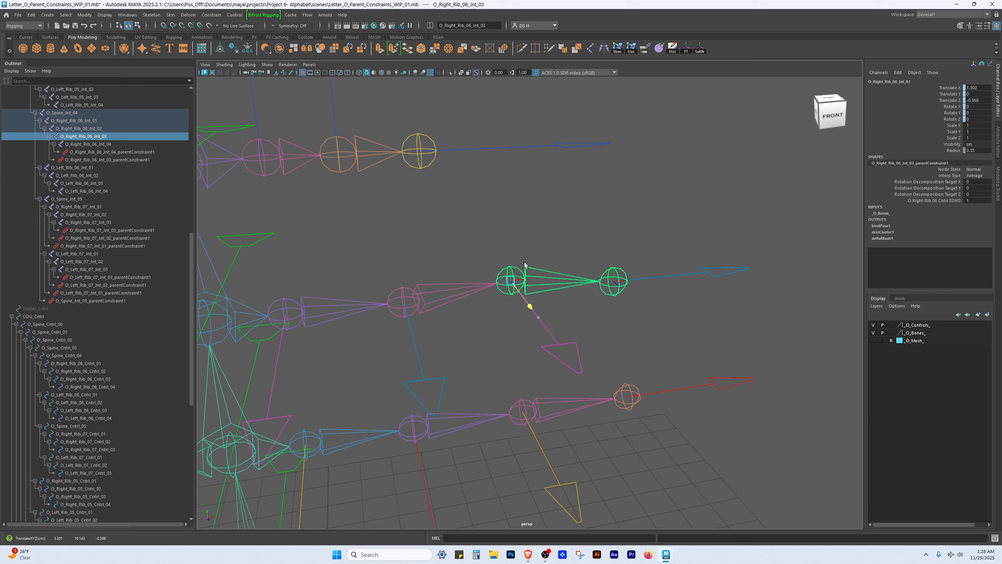
{"action": "left_click_drag", "start_coordinate": [539, 318], "coordinate": [497, 264]}
{"action": "key", "text": "ctrl+z"}
- Test O_Right_Rib_06_Cntrl_03 by moving and rotating it, undoing the changes and clearing the selection
{"action": "left_click_drag", "start_coordinate": [507, 342], "coordinate": [587, 354]}
{"action": "left_click", "coordinate": [633, 355]}
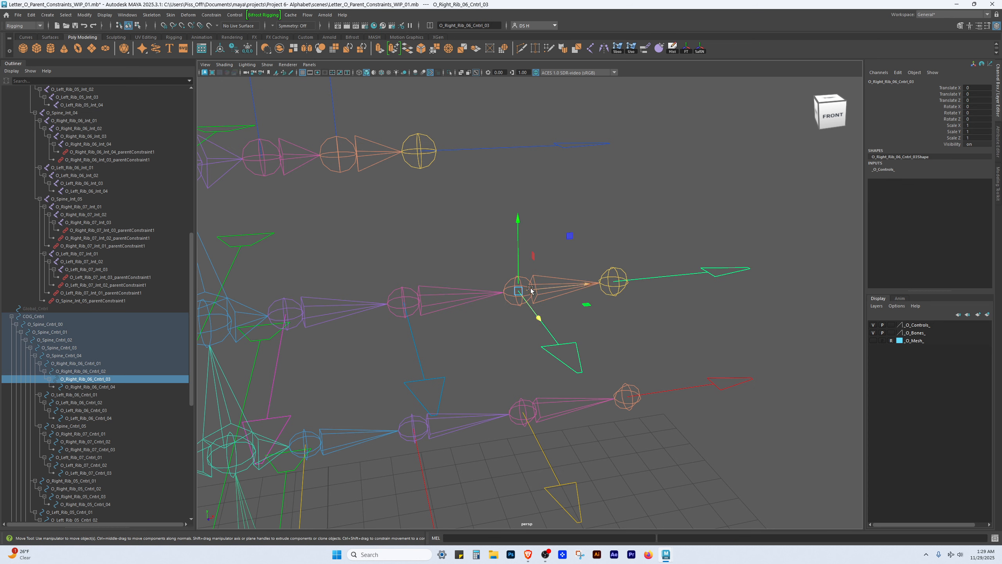
{"action": "left_click_drag", "start_coordinate": [517, 291], "coordinate": [461, 283]}
{"action": "key", "text": "ctrl+z"}
{"action": "key", "text": "e"}
{"action": "key", "text": "ctrl+z"}
{"action": "left_click", "coordinate": [678, 326]}
- Parent-constrain joint O_Right_Rib_06_Jnt_02 to O_Right_Rib_06_Cntrl_02 with Maintain offset enabled and clear the selection
{"action": "left_click_drag", "start_coordinate": [677, 327], "coordinate": [584, 297], "text": "alt"}
{"action": "left_click", "coordinate": [601, 311]}
{"action": "key", "text": "w"}
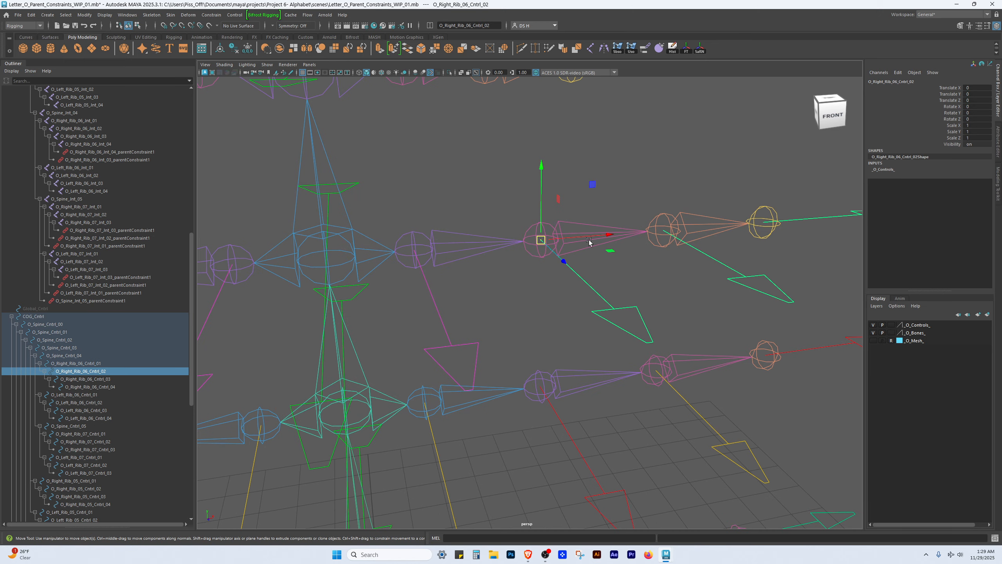
{"action": "left_click", "coordinate": [551, 227], "text": "shift"}
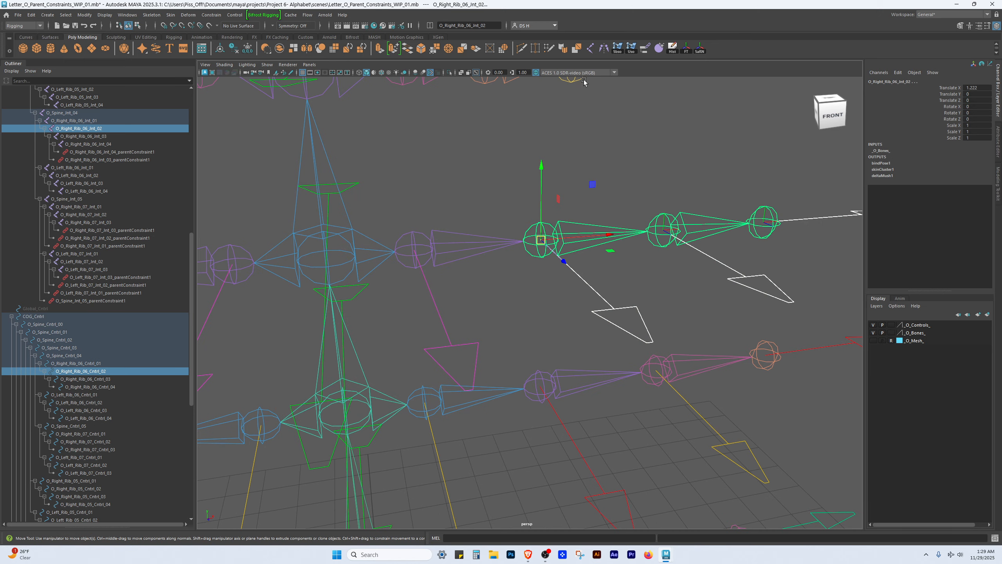
{"action": "double_click", "coordinate": [646, 48]}
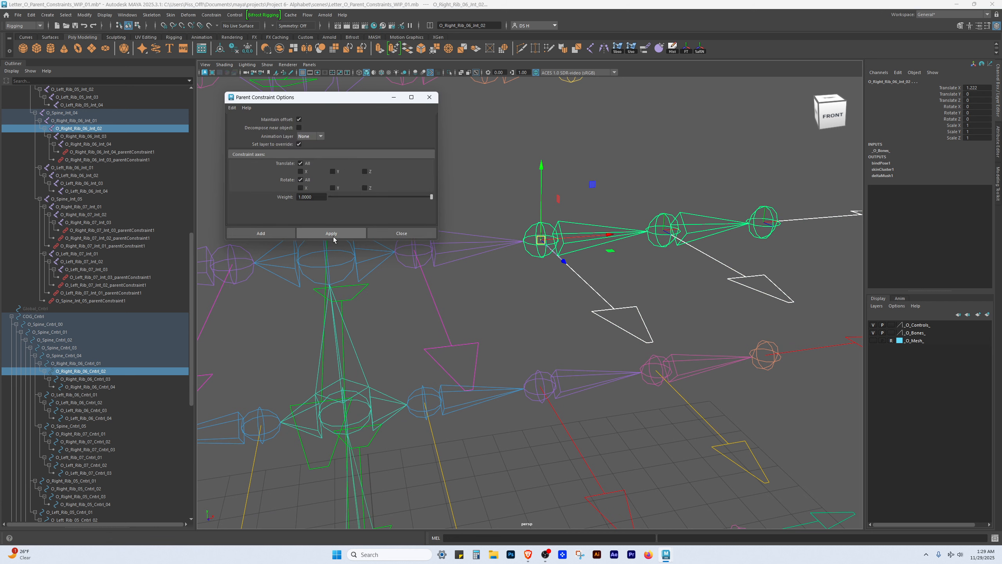
{"action": "left_click", "coordinate": [261, 233]}
{"action": "left_click", "coordinate": [525, 308]}
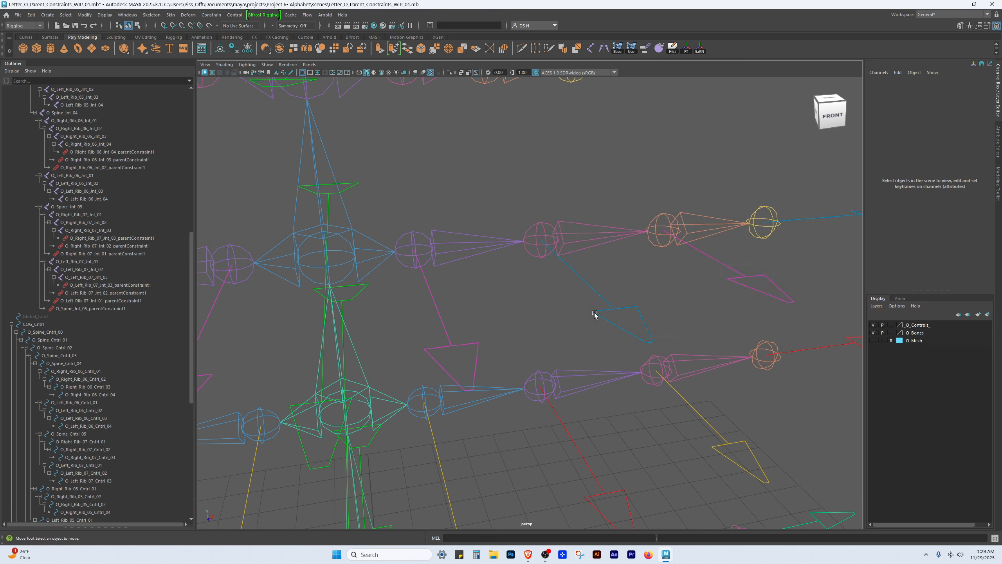
- Test the new constraint by rotating O_Right_Rib_06_Cntrl_02, undo the rotation and clear the selection
{"action": "right_click_drag", "start_coordinate": [595, 315], "coordinate": [561, 315], "text": "alt"}
{"action": "mouse_move", "coordinate": [567, 301]}
{"action": "left_mouse_down"}
{"action": "mouse_move", "coordinate": [593, 317]}
{"action": "mouse_move", "coordinate": [578, 310]}
{"action": "left_mouse_up"}
{"action": "key", "text": "e"}
{"action": "left_click", "coordinate": [643, 316]}
{"action": "left_click", "coordinate": [644, 310]}
{"action": "left_click_drag", "start_coordinate": [504, 215], "coordinate": [564, 253]}
{"action": "key", "text": "ctrl+z"}
{"action": "left_click", "coordinate": [749, 286]}
- Move the still unconstrained O_Right_Rib_06_Cntrl_01 slightly, undo the move and clear the selection
{"action": "scroll", "coordinate": [561, 303], "scroll_direction": "up", "scroll_amount": 3}
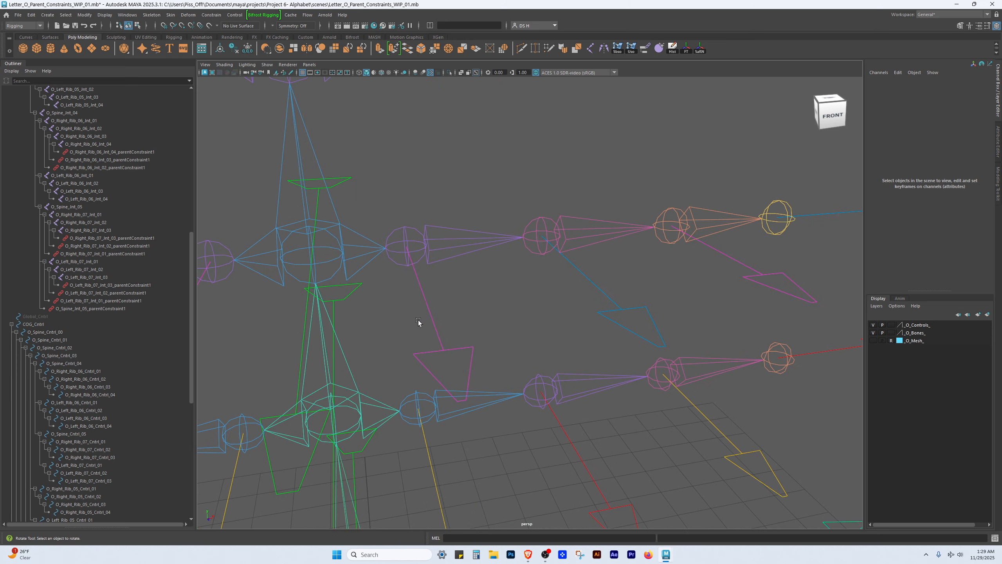
{"action": "left_click_drag", "start_coordinate": [419, 322], "coordinate": [465, 331]}
{"action": "key", "text": "w"}
{"action": "left_click_drag", "start_coordinate": [417, 247], "coordinate": [405, 237]}
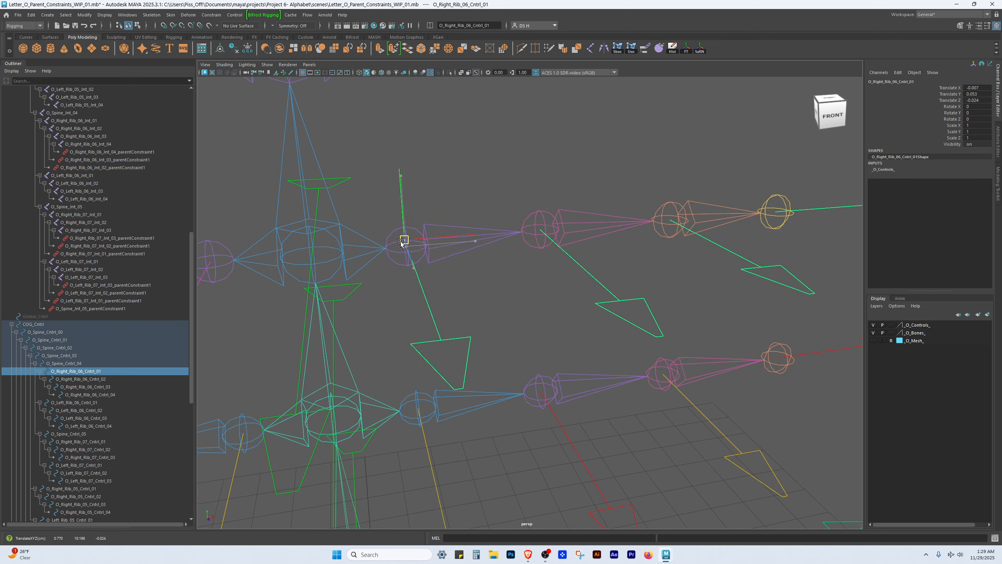
{"action": "key", "text": "ctrl+z"}
{"action": "left_click", "coordinate": [491, 324]}
- Parent-constrain joint O_Right_Rib_06_Jnt_01 to O_Right_Rib_06_Cntrl_01 with Maintain offset enabled and clear the selection
{"action": "left_click_drag", "start_coordinate": [418, 334], "coordinate": [440, 333]}
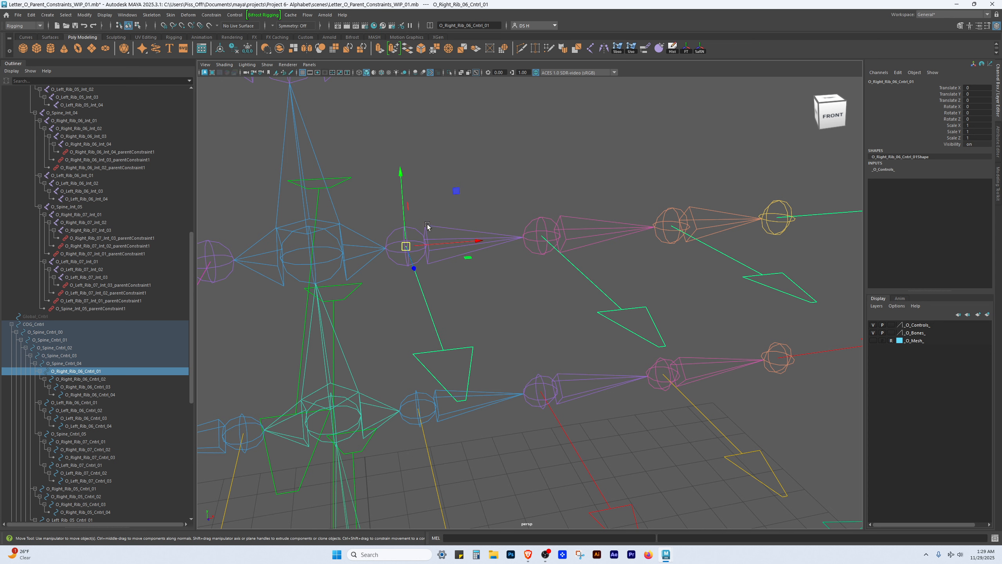
{"action": "left_click", "coordinate": [420, 235], "text": "shift"}
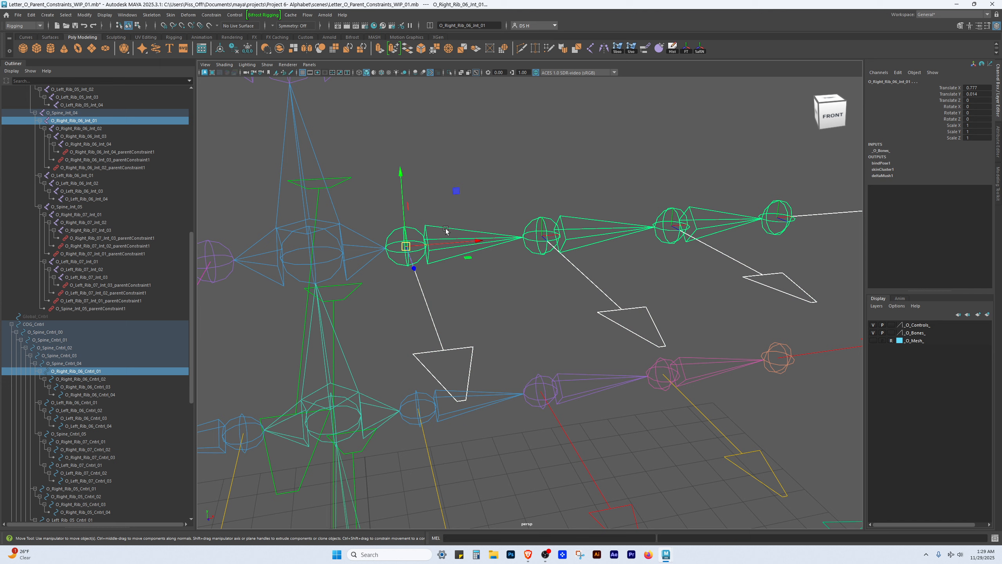
{"action": "double_click", "coordinate": [644, 48]}
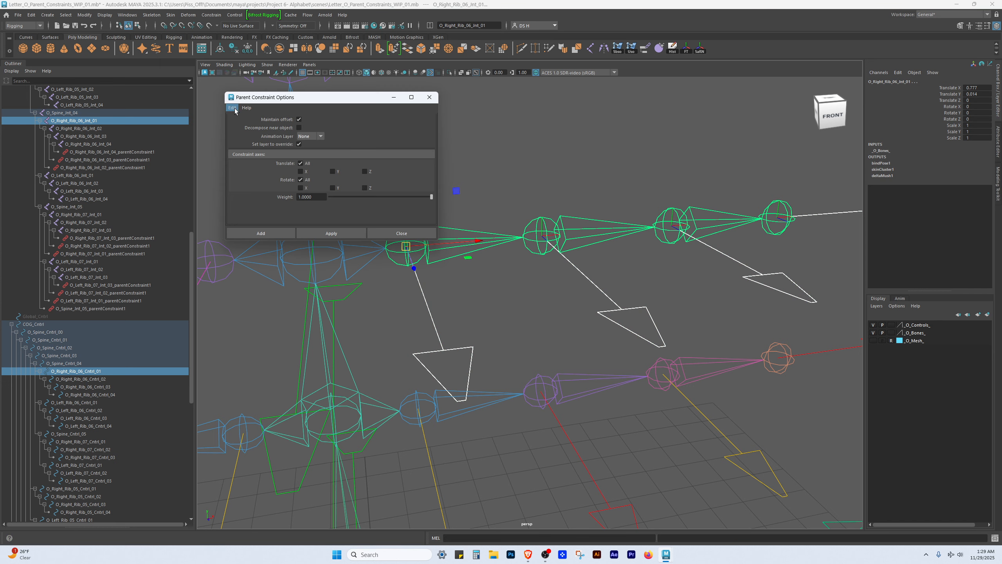
{"action": "left_click", "coordinate": [271, 234]}
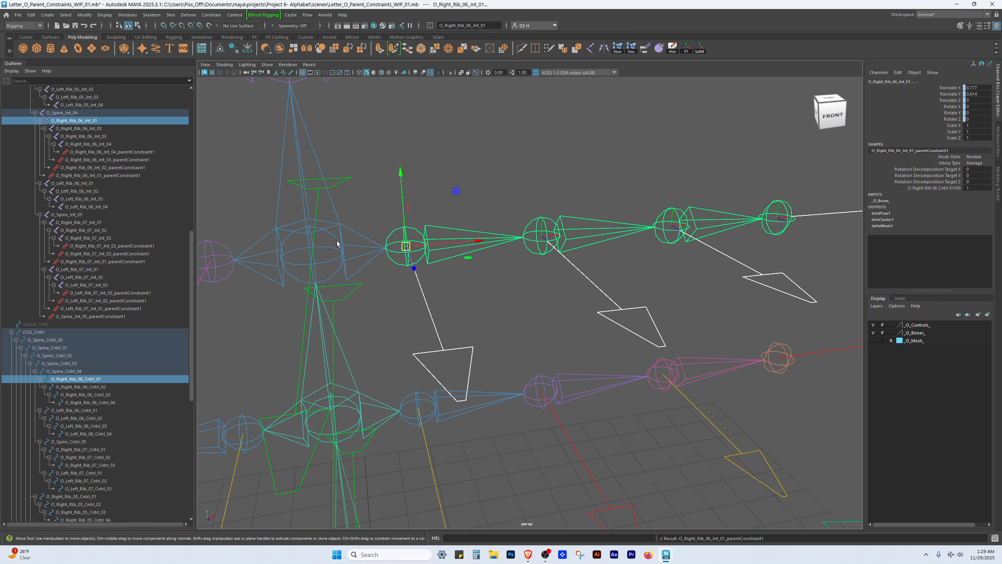
{"action": "left_click", "coordinate": [504, 307]}
- Test right rib 06 by rotating its four controls together, undo the rotation and clear the selection
{"action": "left_click_drag", "start_coordinate": [503, 307], "coordinate": [617, 315], "text": "alt"}
{"action": "left_click_drag", "start_coordinate": [801, 232], "coordinate": [819, 247]}
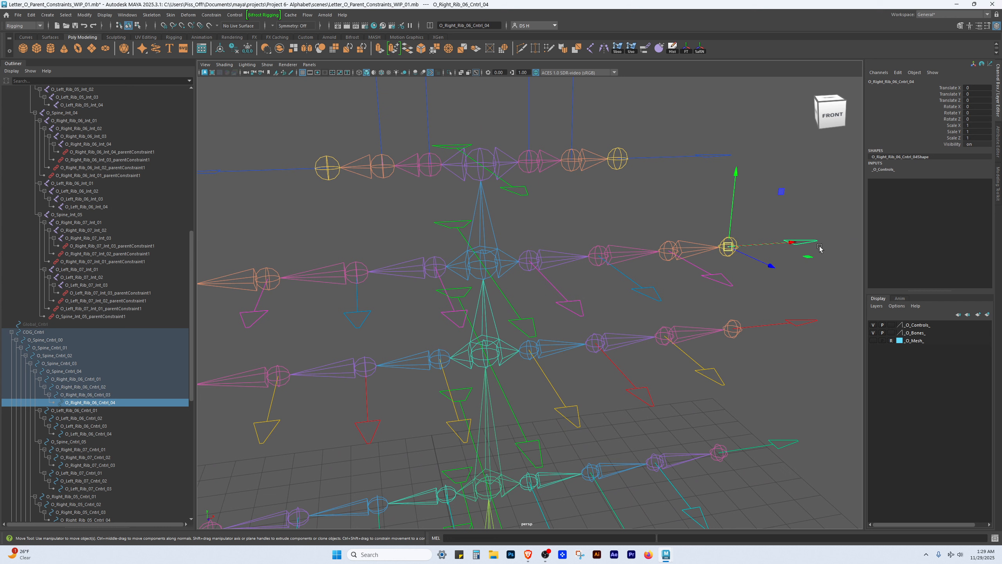
{"action": "left_click", "coordinate": [714, 281], "text": "shift"}
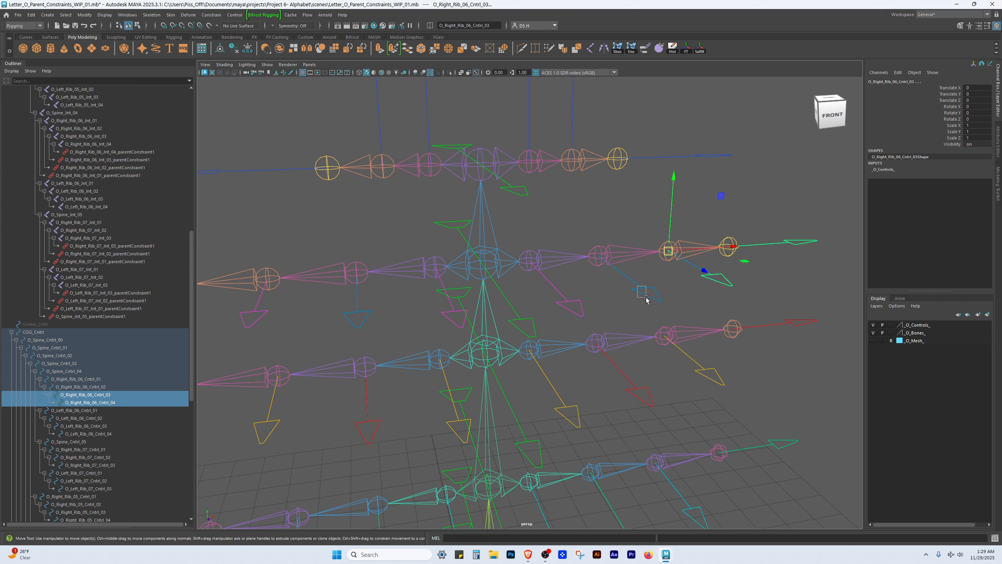
{"action": "left_click", "coordinate": [646, 299], "text": "shift"}
{"action": "left_click", "coordinate": [566, 306], "text": "shift"}
{"action": "key", "text": "e"}
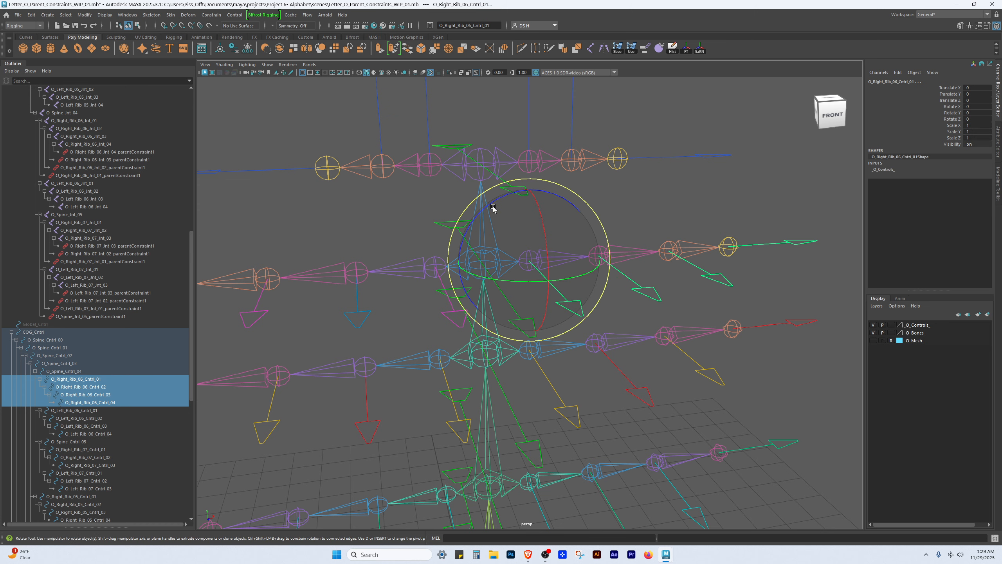
{"action": "left_click_drag", "start_coordinate": [493, 208], "coordinate": [521, 217]}
{"action": "key", "text": "ctrl+z"}
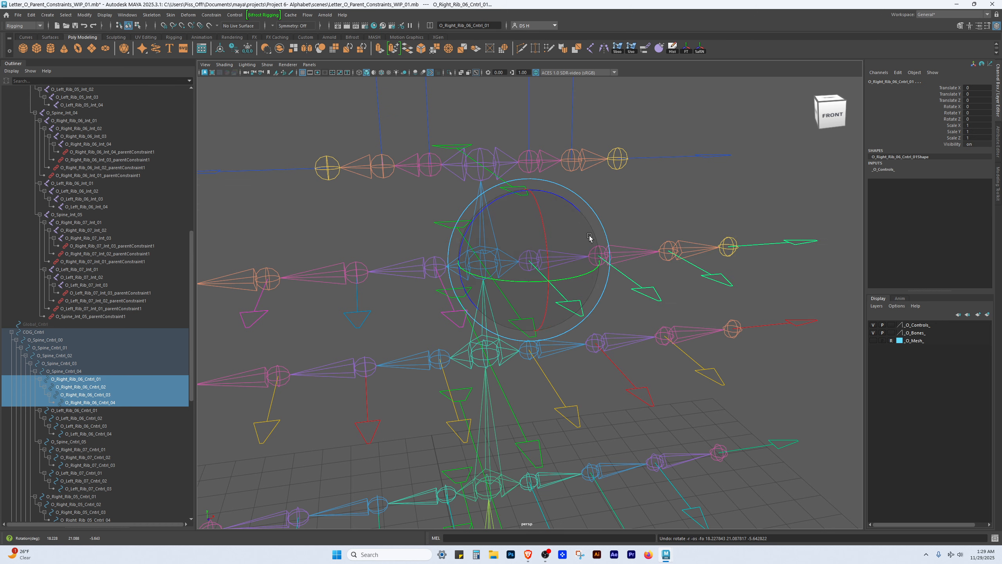
{"action": "left_click", "coordinate": [750, 204]}
- Cycle through the viewport background colours to compare the rig's visibility and leave the background solid black
{"action": "left_click_drag", "start_coordinate": [604, 311], "coordinate": [653, 276], "text": "alt"}
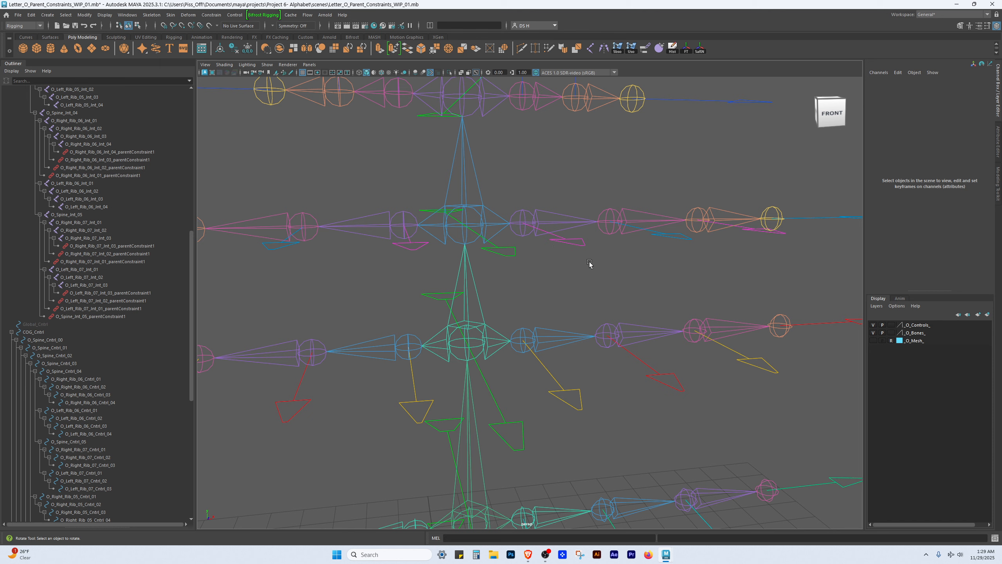
{"action": "key", "text": "alt+b"}
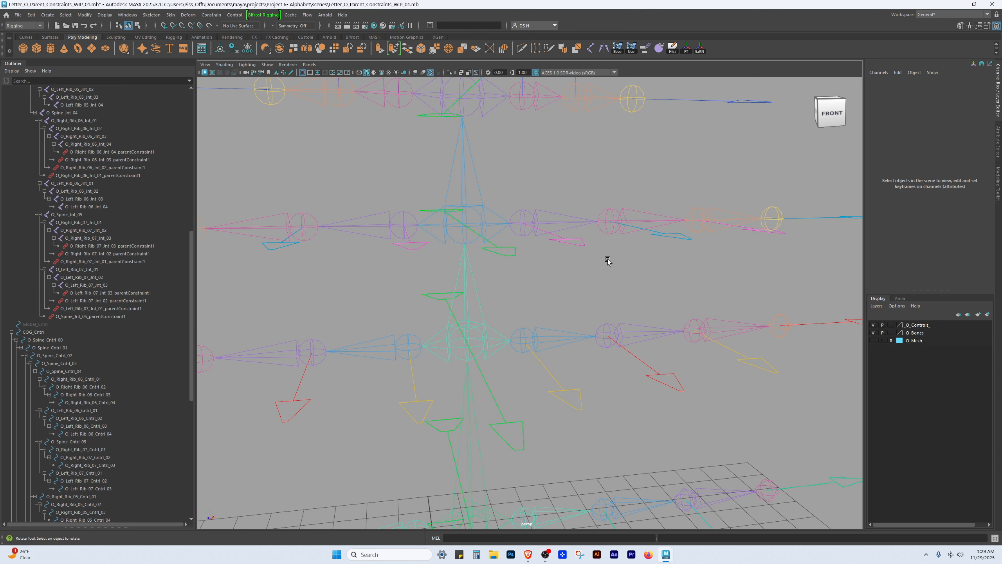
{"action": "key", "text": "alt+b"}
{"action": "key", "text": "alt+b"}
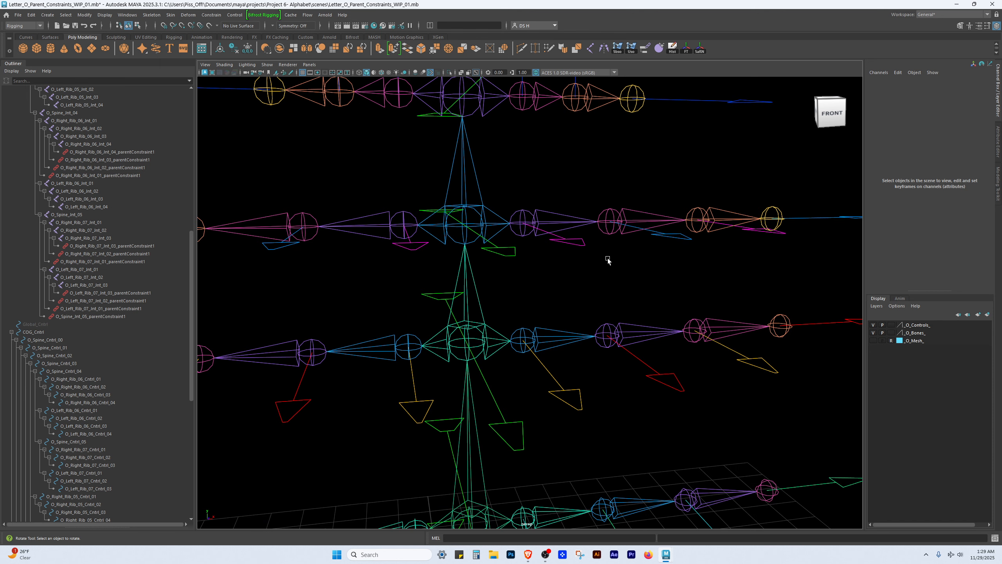
{"action": "scroll", "coordinate": [595, 189], "scroll_direction": "down", "scroll_amount": 3}
{"action": "key", "text": "alt+b"}
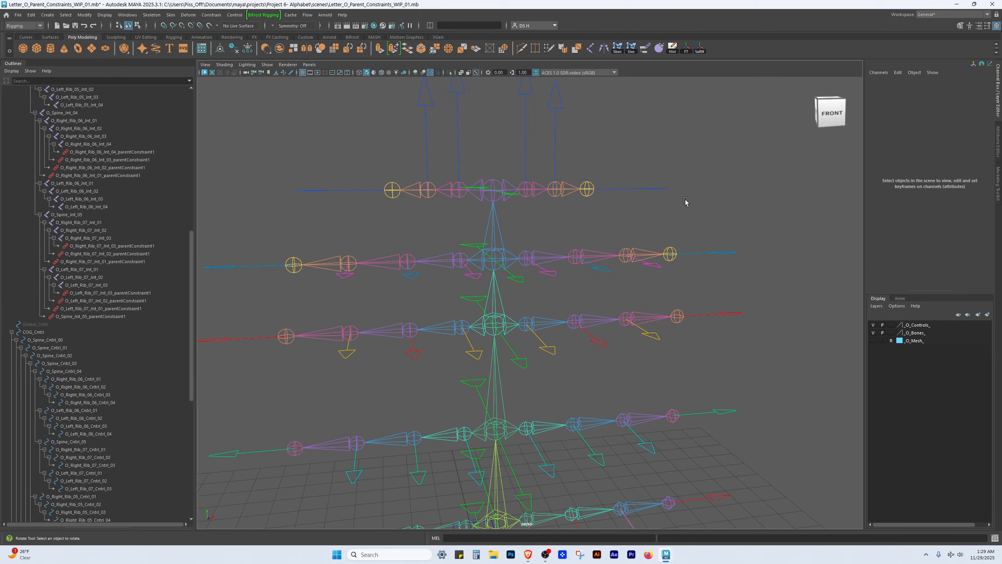
{"action": "key", "text": "alt+b"}
{"action": "key", "text": "alt+b"}
{"action": "key", "text": "alt+b"}
{"action": "key", "text": "alt+b"}
{"action": "key", "text": "alt+b"}
{"action": "key", "text": "alt+b"}
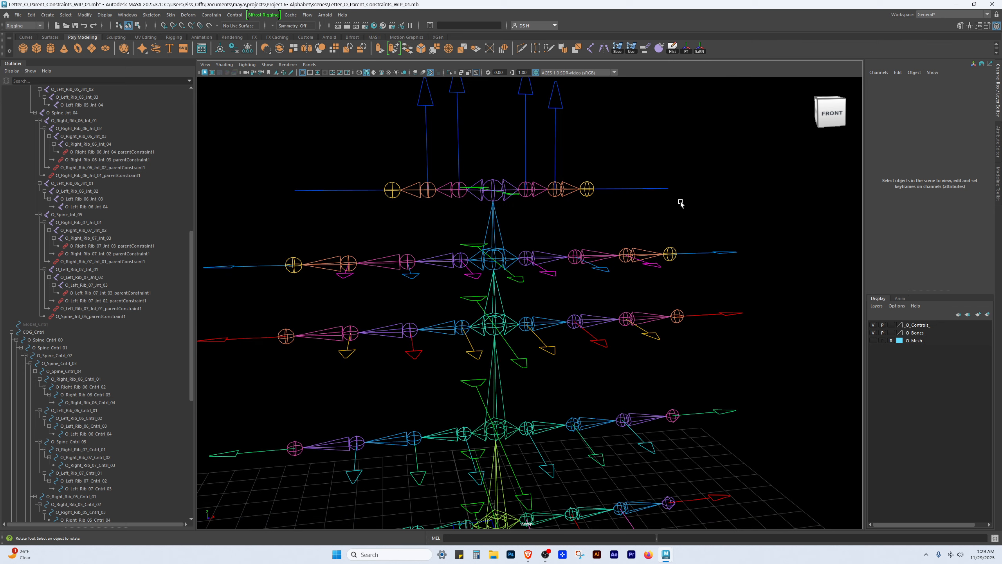
{"action": "key", "text": "alt+b"}
{"action": "key", "text": "alt+b"}
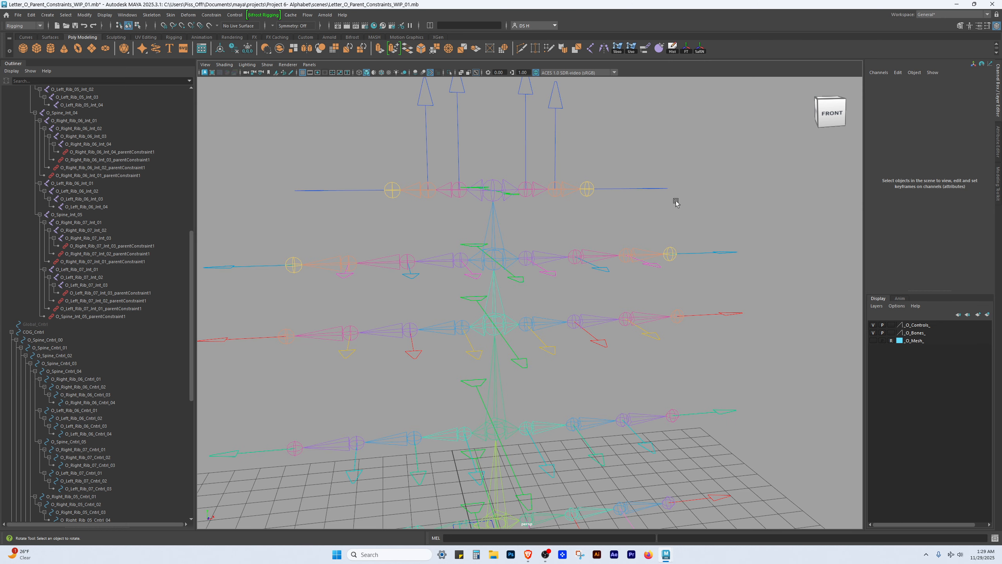
{"action": "key", "text": "alt+b"}
{"action": "key", "text": "alt+b"}
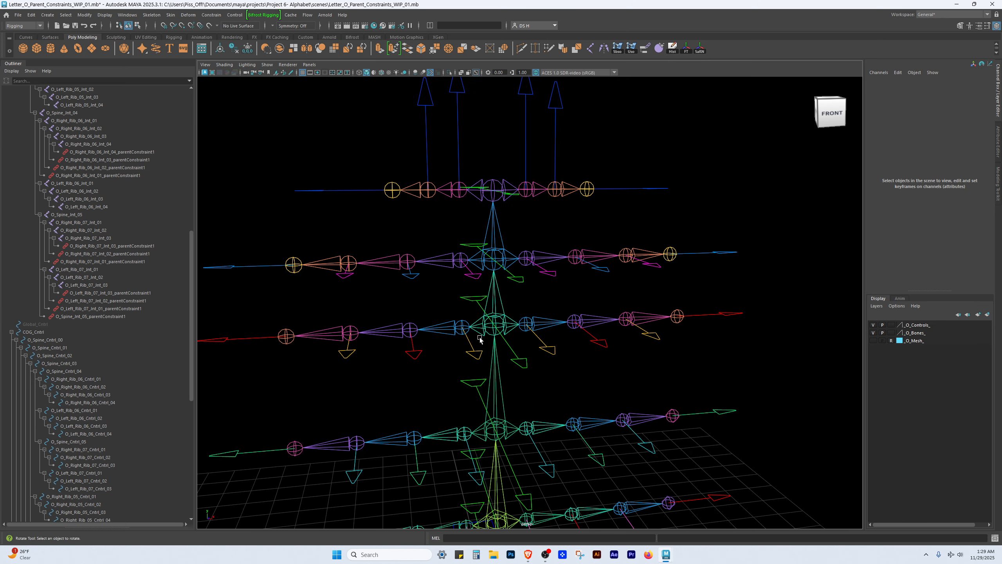
- Check the channels of joints O_Right_Rib_05_Jnt_01 and O_Right_Rib_06_Jnt_02 for parent constraints, then clear the selection
{"action": "left_click_drag", "start_coordinate": [633, 350], "coordinate": [561, 386], "text": "alt"}
{"action": "left_click", "coordinate": [560, 323]}
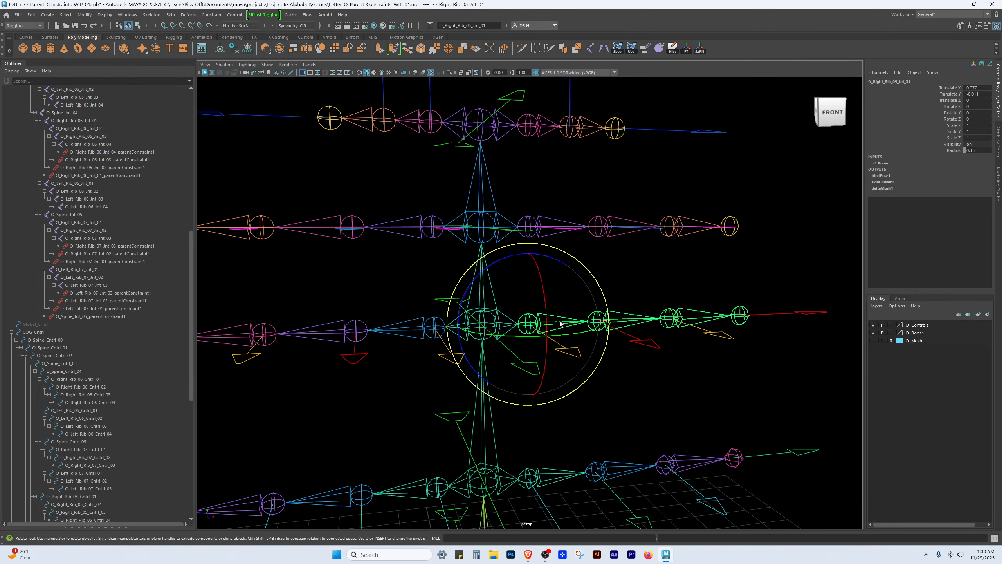
{"action": "left_click", "coordinate": [637, 396]}
{"action": "key", "text": "w"}
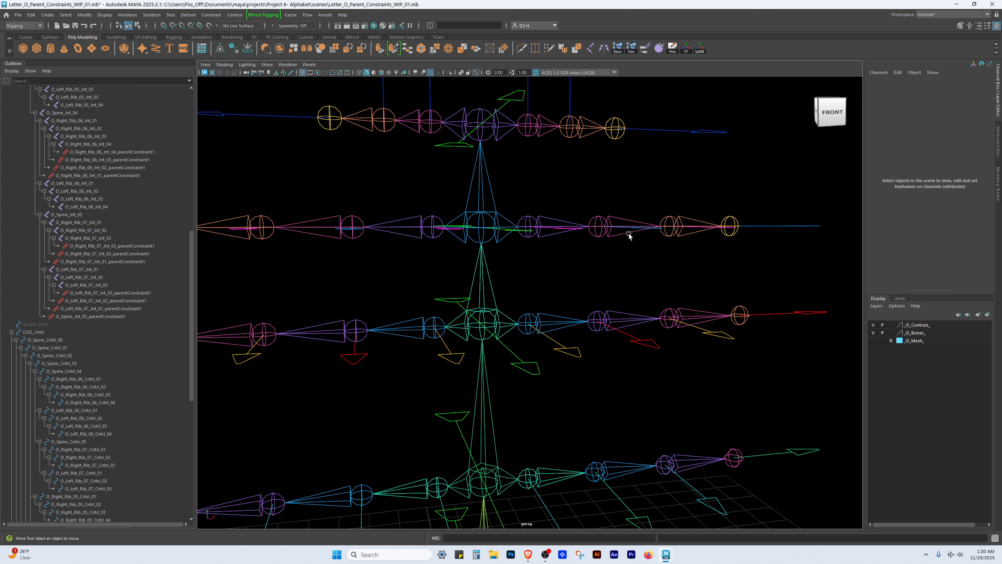
{"action": "left_click", "coordinate": [614, 219]}
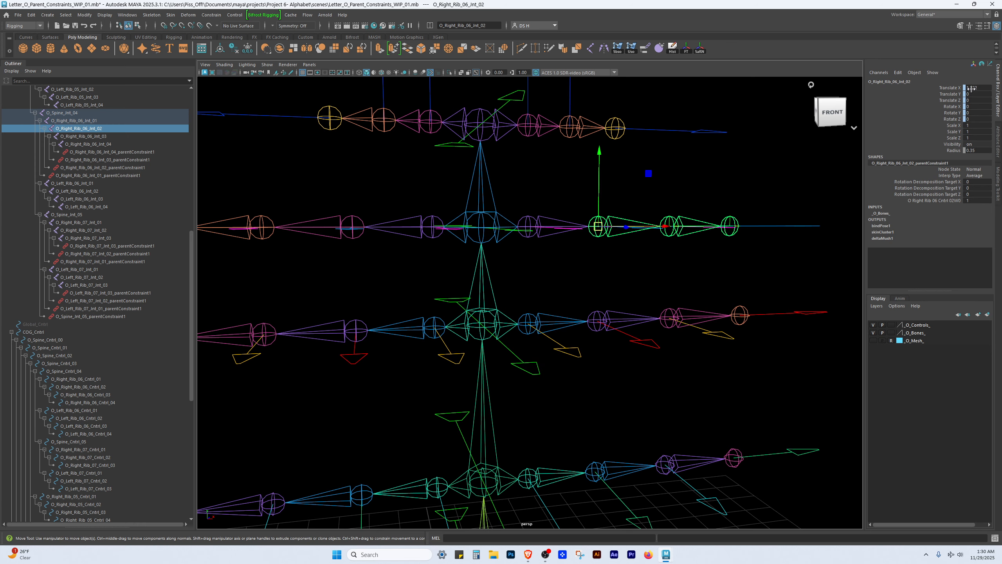
{"action": "left_click", "coordinate": [607, 266]}
- Compare the channels of joints O_Left_Rib_06_Jnt_01 and O_Left_Rib_07_Jnt_03 for parent constraints and clear the selection
{"action": "left_click_drag", "start_coordinate": [497, 294], "coordinate": [513, 335], "text": "alt"}
{"action": "left_click", "coordinate": [512, 323]}
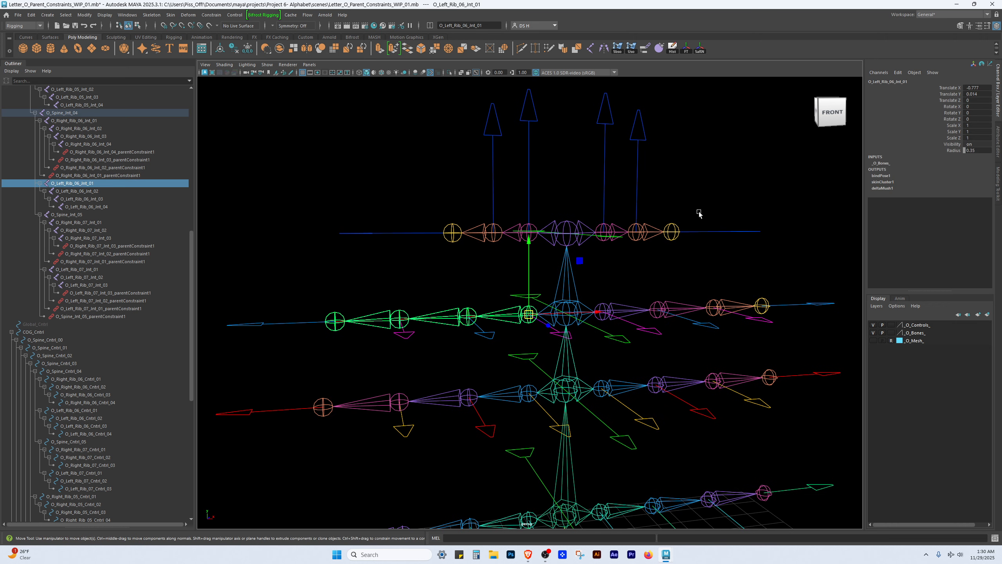
{"action": "left_click", "coordinate": [442, 290]}
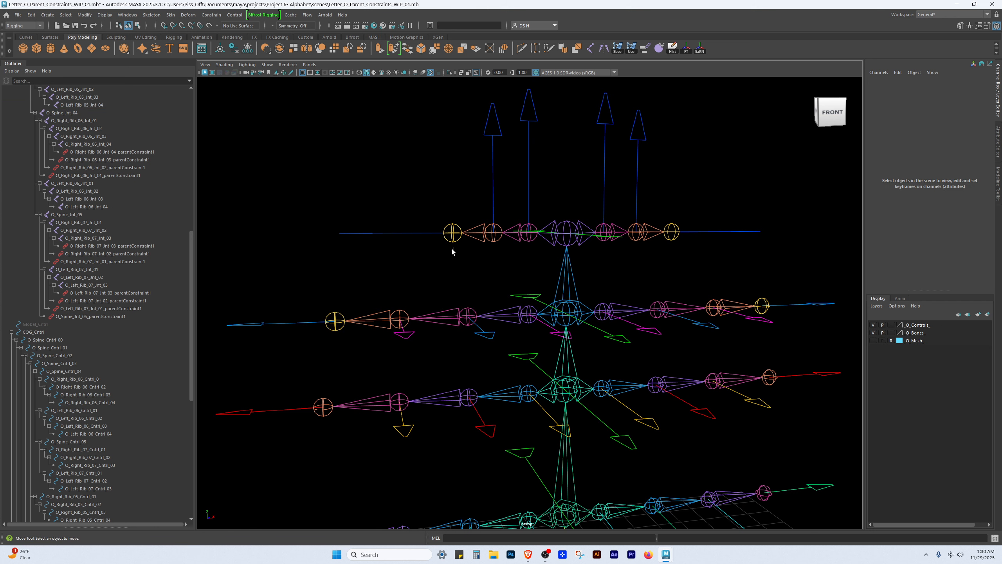
{"action": "left_click", "coordinate": [451, 240]}
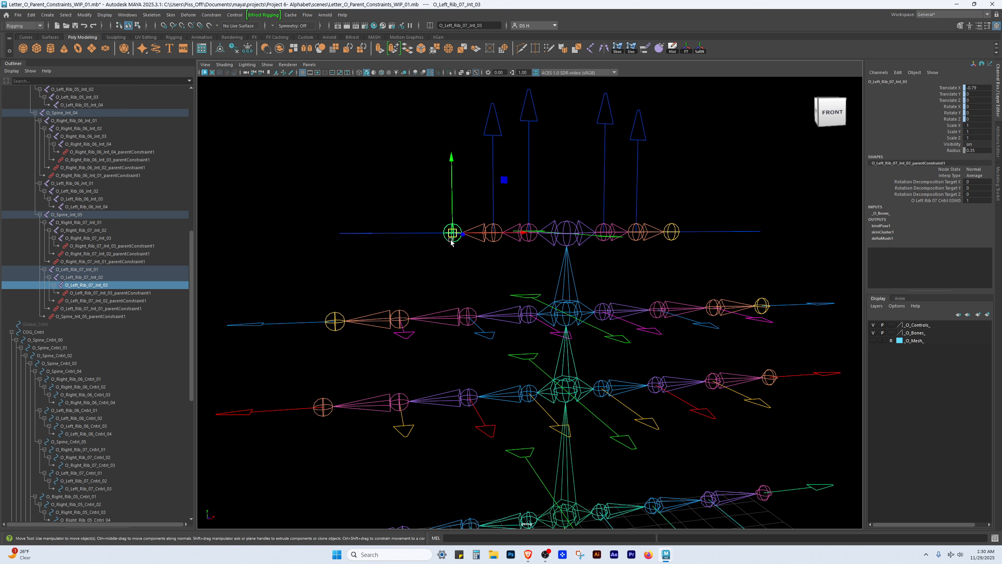
{"action": "left_click", "coordinate": [285, 371]}
{"action": "scroll", "coordinate": [517, 335], "scroll_direction": "up", "scroll_amount": 5}
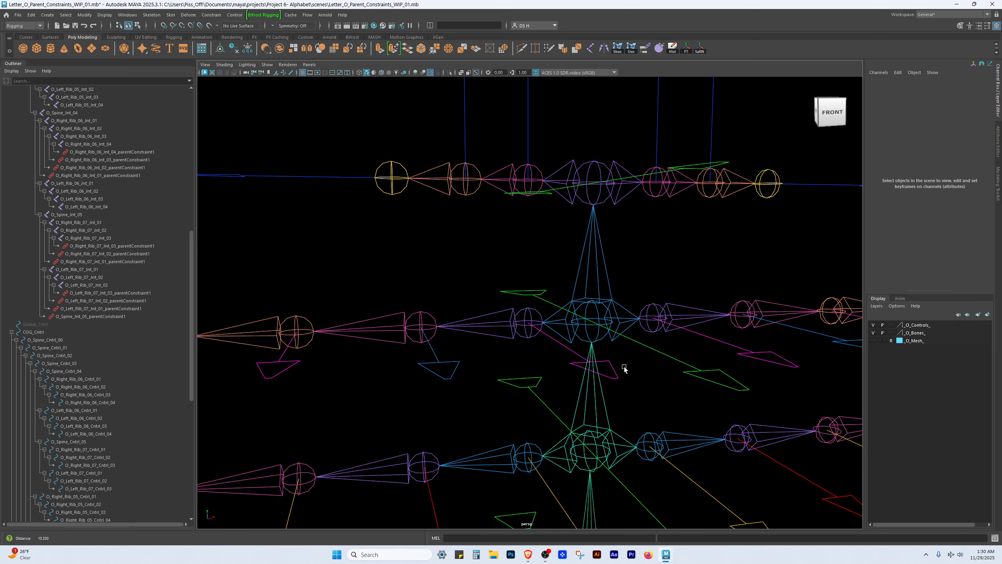
- Parent-constrain joint O_Spine_Jnt_04 to O_Spine_Cntrl_04 with Maintain offset enabled and clear the selection
{"action": "left_click", "coordinate": [598, 314]}
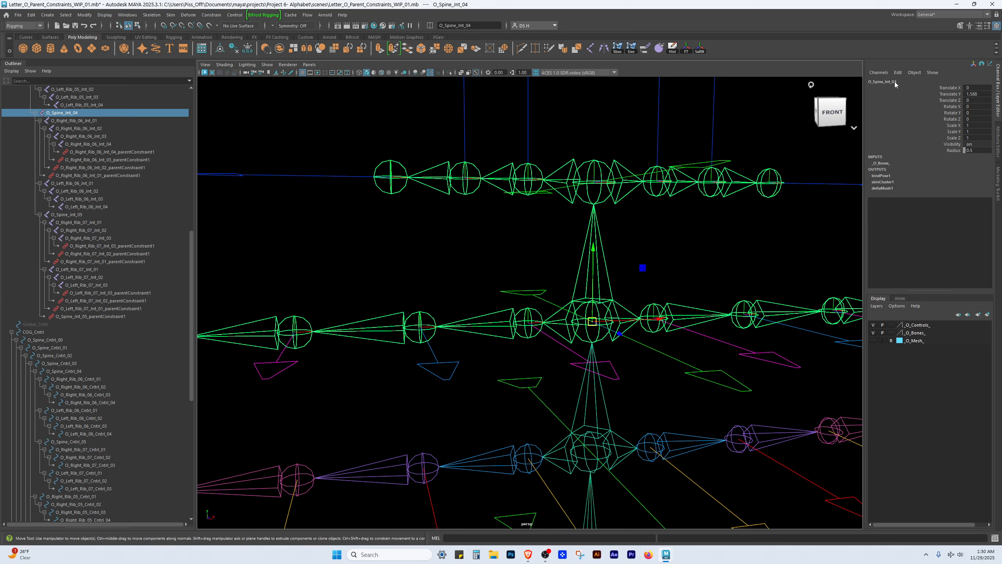
{"action": "left_click_drag", "start_coordinate": [644, 372], "coordinate": [507, 363], "text": "alt"}
{"action": "left_click", "coordinate": [552, 397]}
{"action": "left_click", "coordinate": [501, 364]}
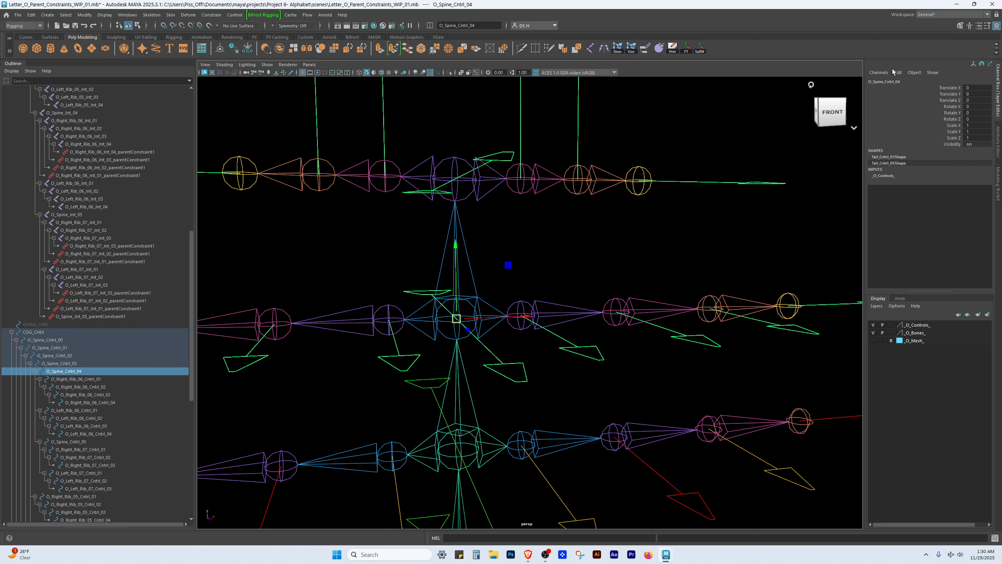
{"action": "right_click_drag", "start_coordinate": [416, 286], "coordinate": [479, 317], "text": "alt"}
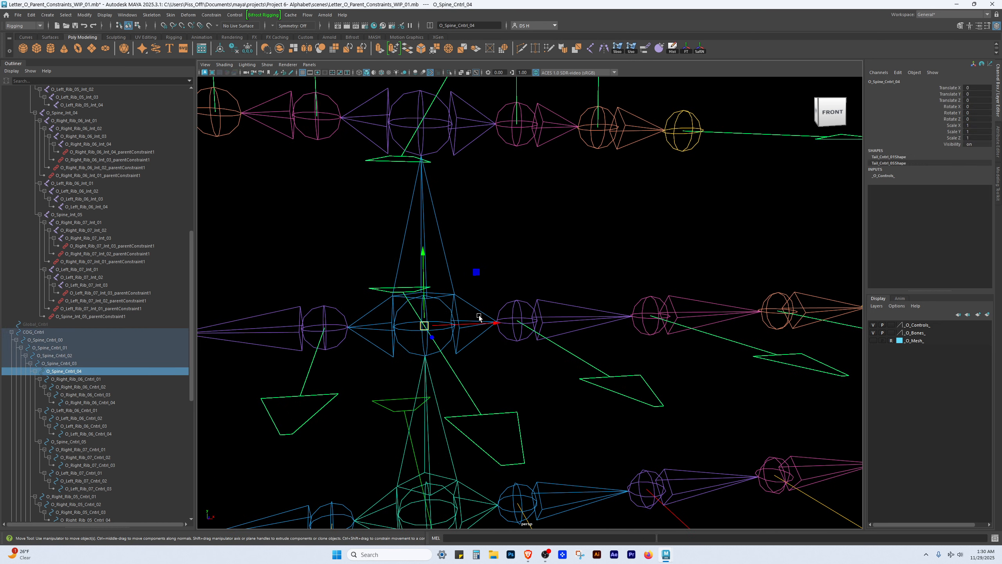
{"action": "left_click_drag", "start_coordinate": [446, 307], "coordinate": [442, 302], "text": "alt"}
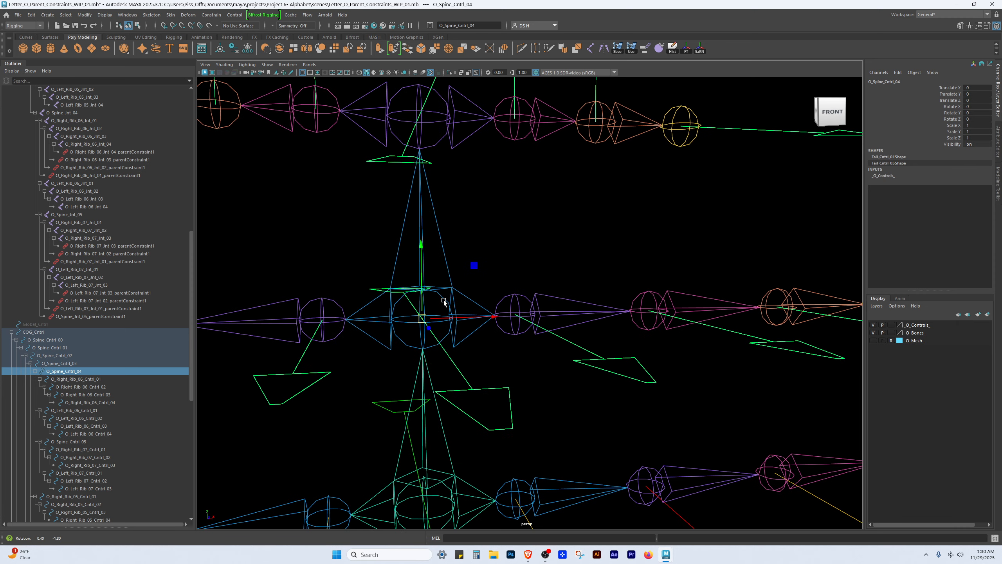
{"action": "left_click", "coordinate": [445, 298], "text": "shift"}
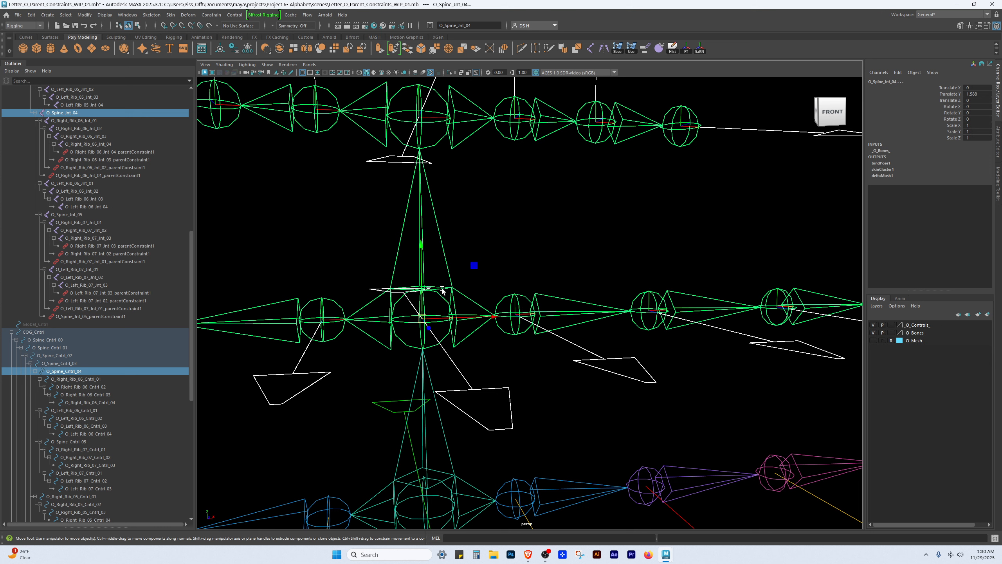
{"action": "double_click", "coordinate": [645, 49]}
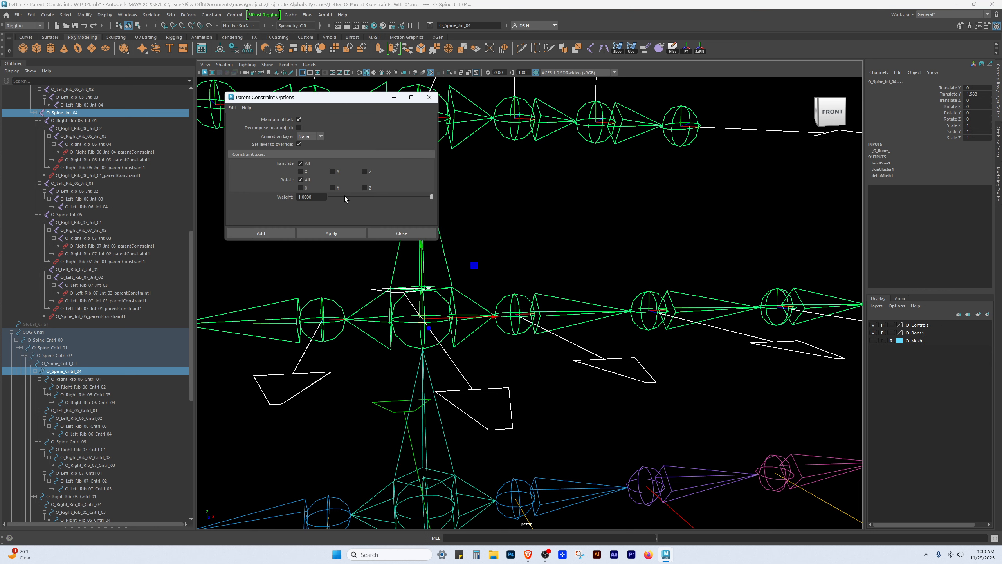
{"action": "left_click", "coordinate": [283, 231]}
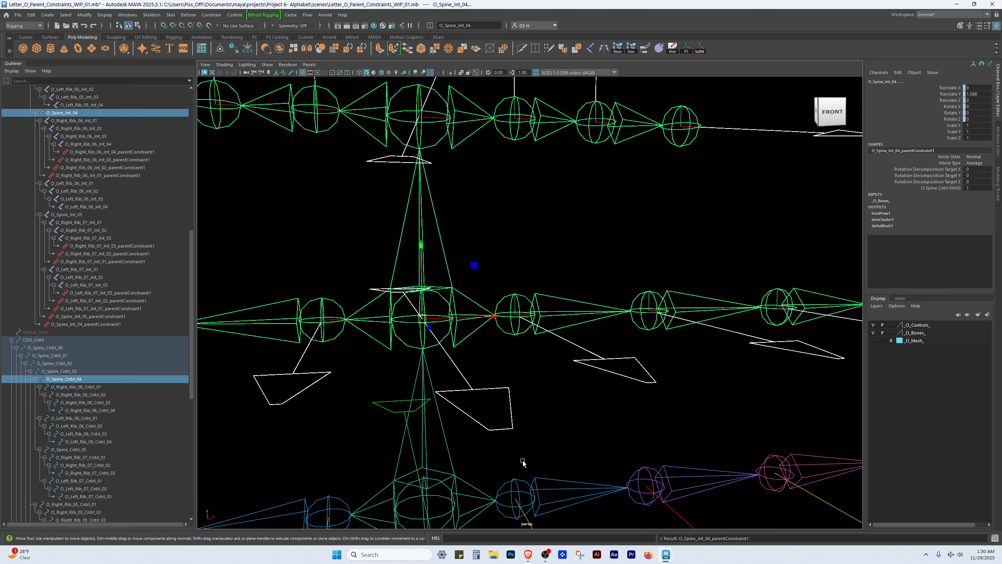
{"action": "left_click", "coordinate": [558, 427]}
- Inspect O_Spine_Cntrl_04 and its child controls, take a closer look at the inner part of left rib 06, and clear the selection
{"action": "scroll", "coordinate": [553, 423], "scroll_direction": "down", "scroll_amount": 2}
{"action": "left_click", "coordinate": [511, 380]}
{"action": "scroll", "coordinate": [506, 381], "scroll_direction": "down", "scroll_amount": 4}
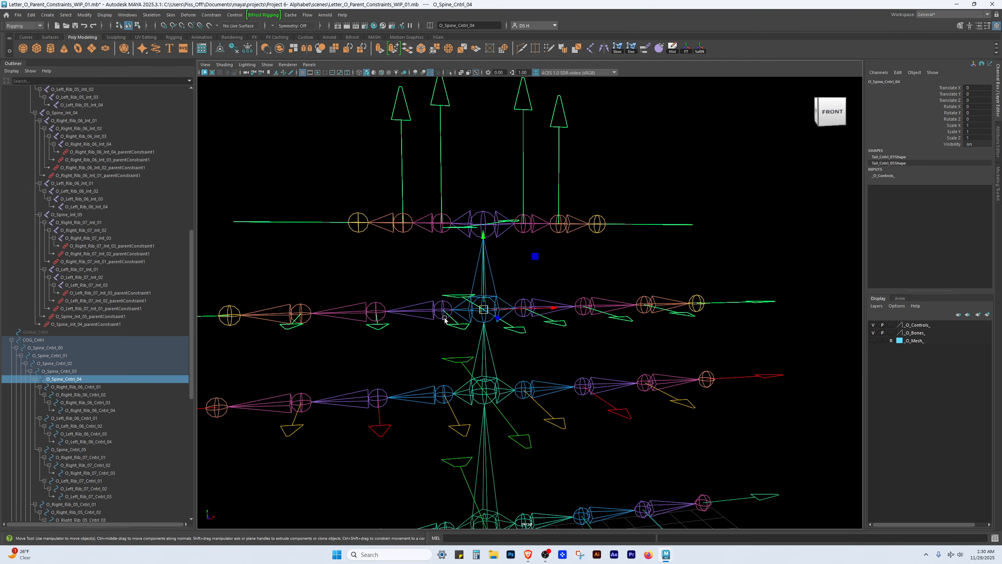
{"action": "scroll", "coordinate": [435, 349], "scroll_direction": "up", "scroll_amount": 4}
{"action": "left_click", "coordinate": [361, 377]}
{"action": "middle_click_drag", "start_coordinate": [407, 338], "coordinate": [474, 334], "text": "alt"}
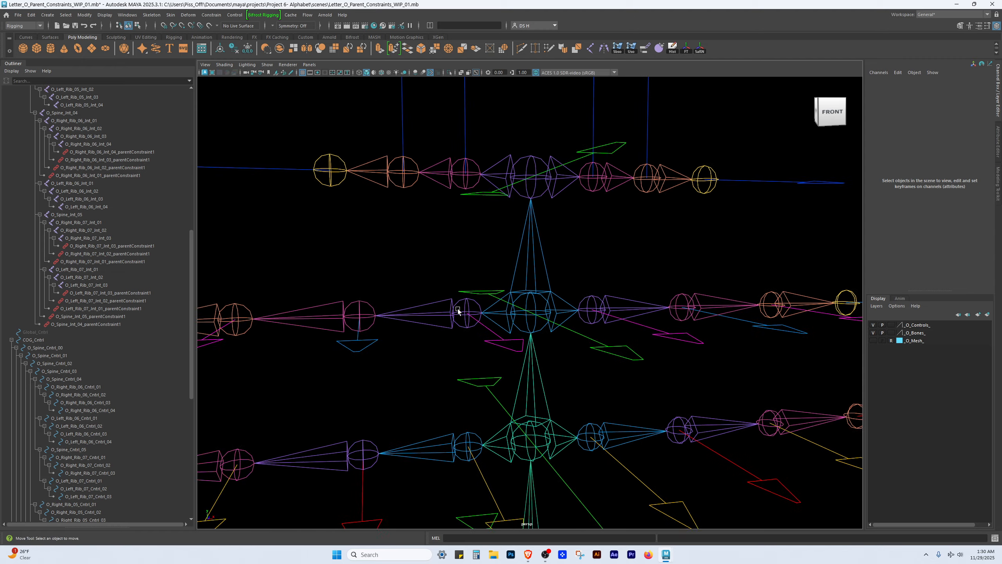
{"action": "scroll", "coordinate": [458, 311], "scroll_direction": "up", "scroll_amount": 3}
{"action": "left_click_drag", "start_coordinate": [458, 359], "coordinate": [475, 366]}
{"action": "left_click", "coordinate": [399, 379]}
- Parent-constrain joint O_Left_Rib_06_Jnt_04 to O_Left_Rib_06_Cntrl_04 with Maintain offset enabled and clear the selection
{"action": "scroll", "coordinate": [385, 350], "scroll_direction": "down", "scroll_amount": 3}
{"action": "middle_click_drag", "start_coordinate": [410, 348], "coordinate": [627, 354], "text": "alt"}
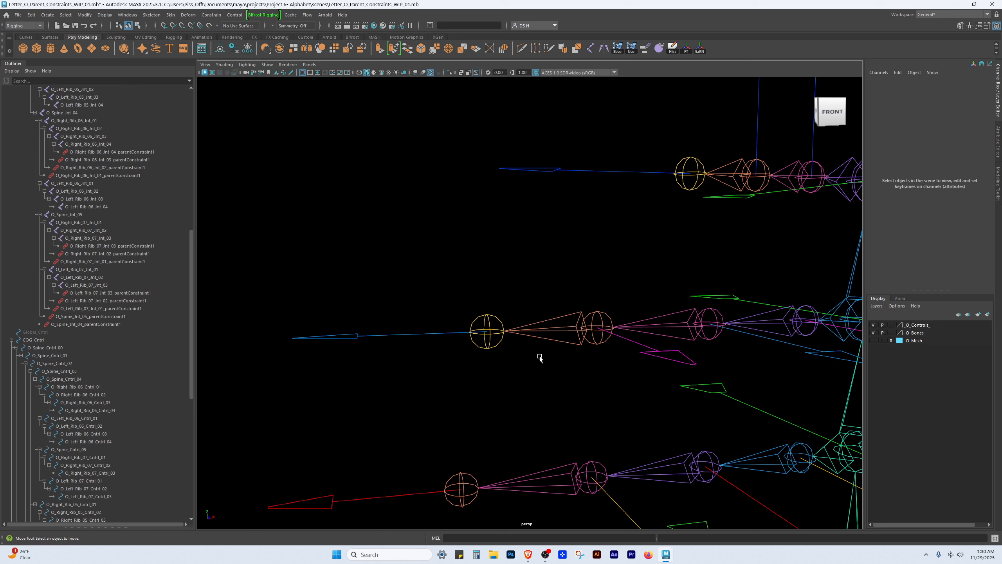
{"action": "left_click", "coordinate": [483, 319]}
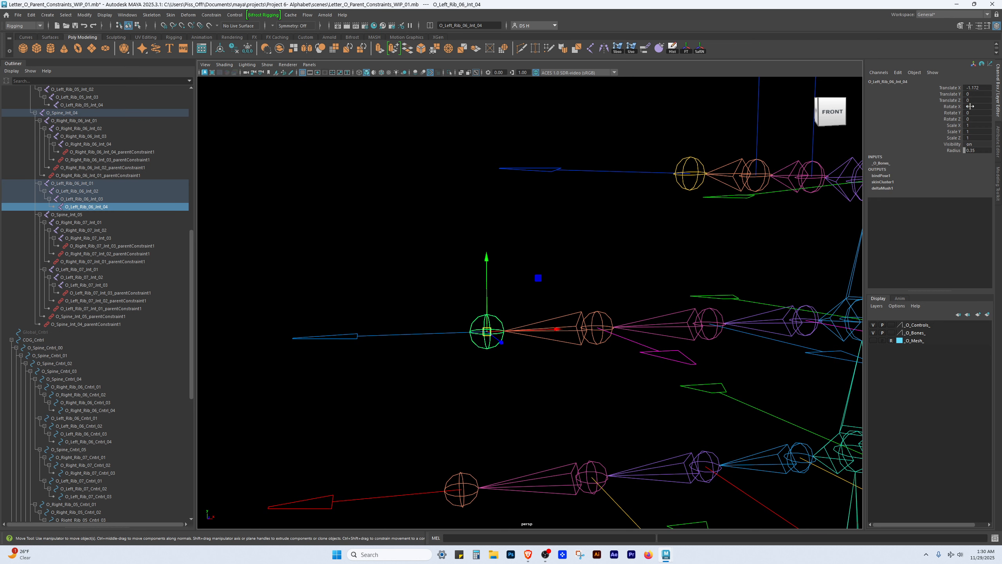
{"action": "left_click", "coordinate": [315, 355]}
{"action": "left_click_drag", "start_coordinate": [308, 308], "coordinate": [336, 344]}
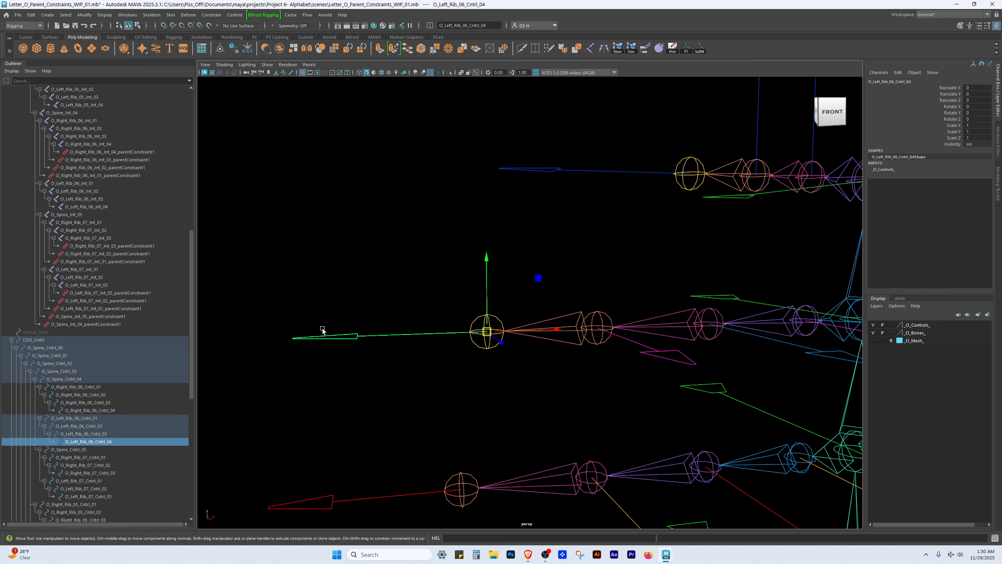
{"action": "scroll", "coordinate": [486, 340], "scroll_direction": "up", "scroll_amount": 2}
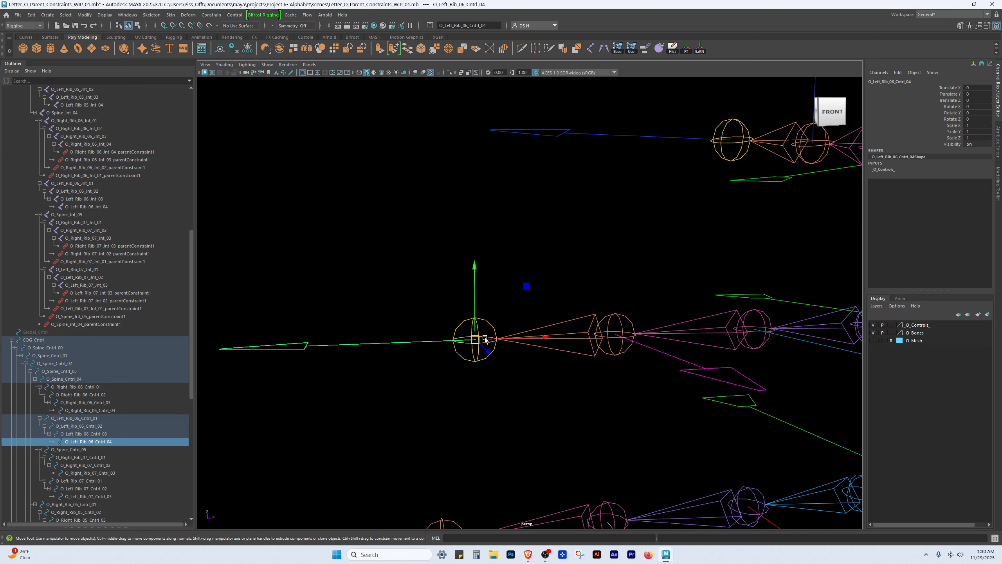
{"action": "left_click", "coordinate": [463, 324], "text": "shift"}
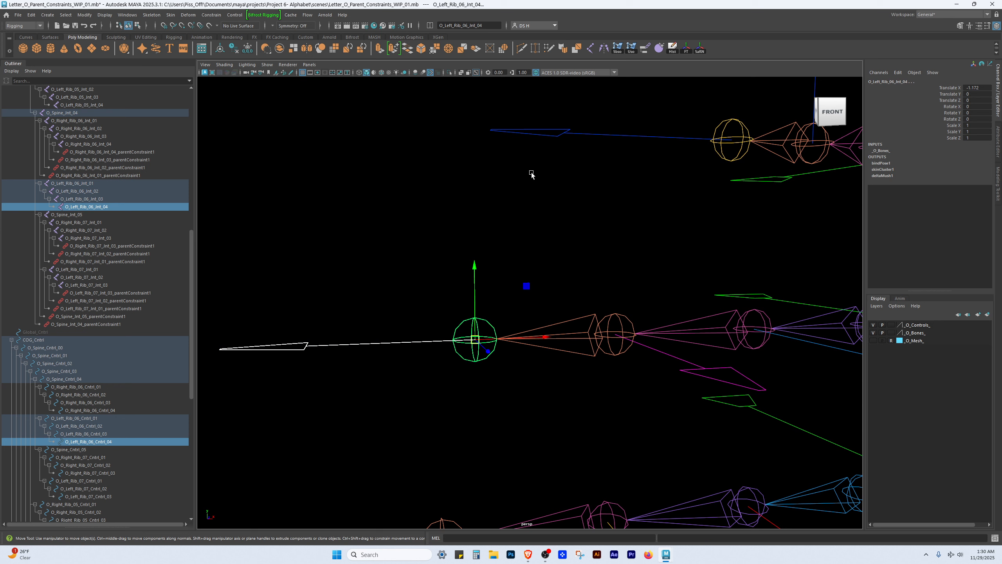
{"action": "left_click", "coordinate": [645, 48]}
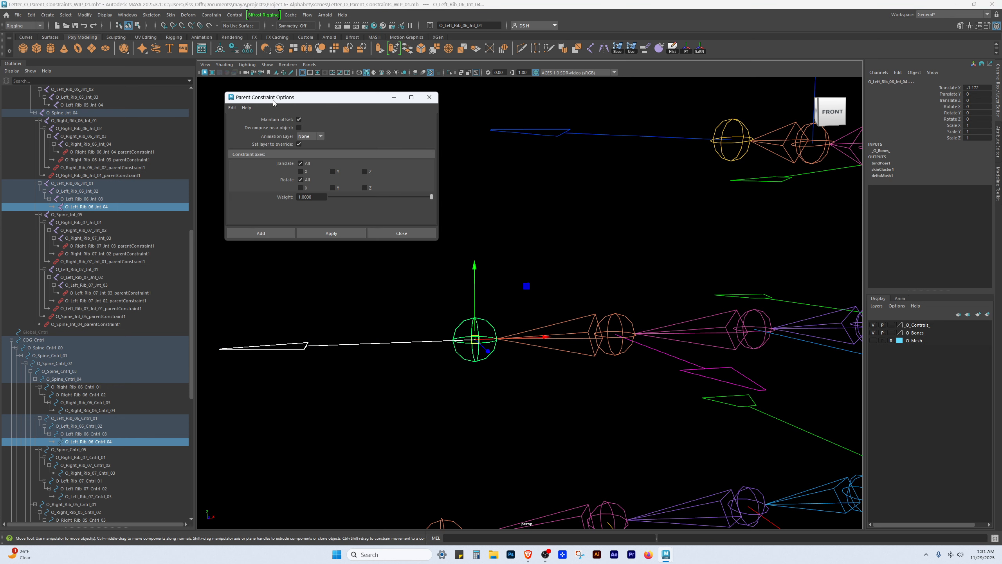
{"action": "left_click", "coordinate": [261, 234]}
{"action": "left_click", "coordinate": [378, 442]}
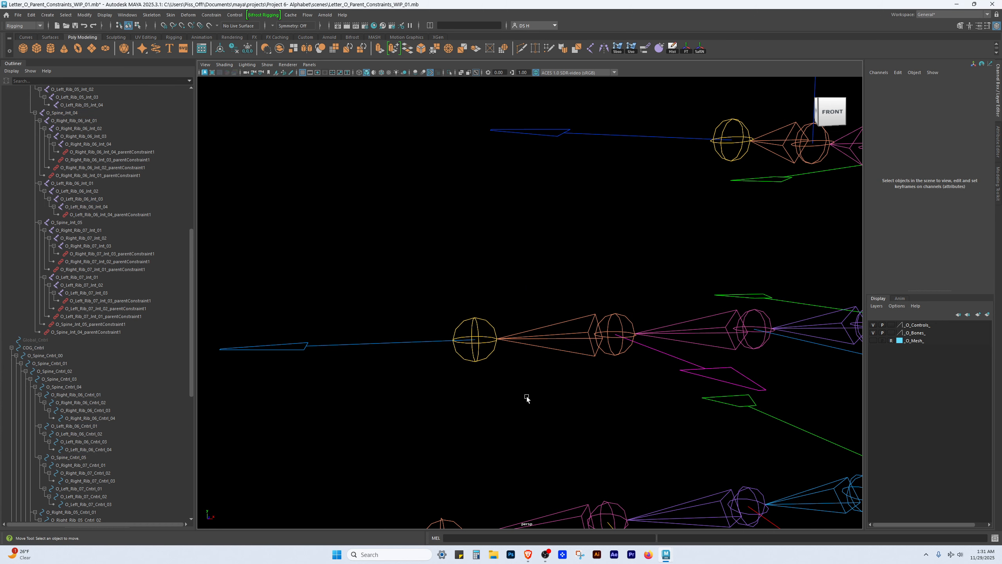
- Parent-constrain joint O_Left_Rib_06_Jnt_03 to O_Left_Rib_06_Cntrl_03 with Maintain offset enabled and clear the selection
{"action": "middle_click_drag", "start_coordinate": [562, 359], "coordinate": [456, 360], "text": "alt"}
{"action": "left_click", "coordinate": [475, 392]}
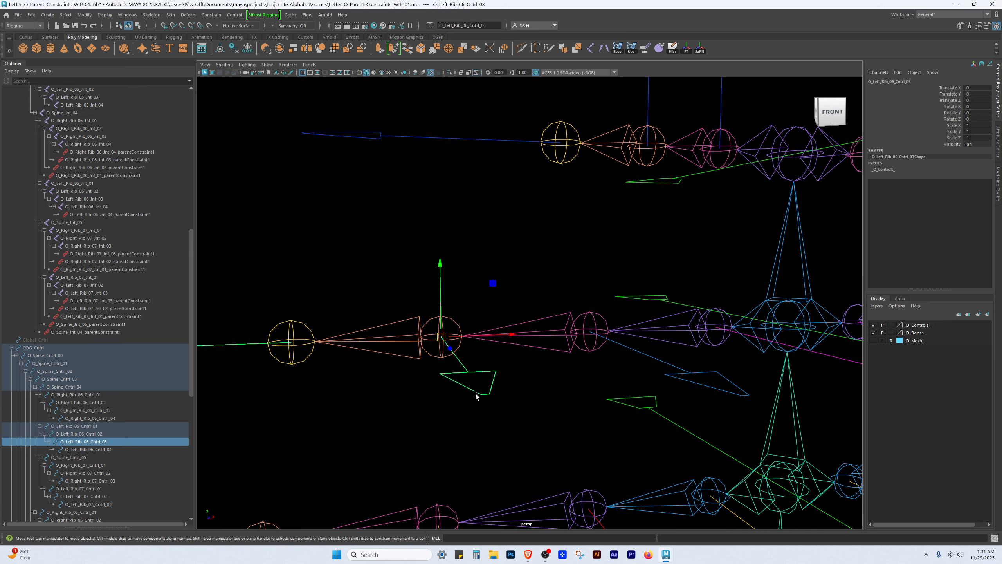
{"action": "left_click", "coordinate": [429, 324], "text": "shift"}
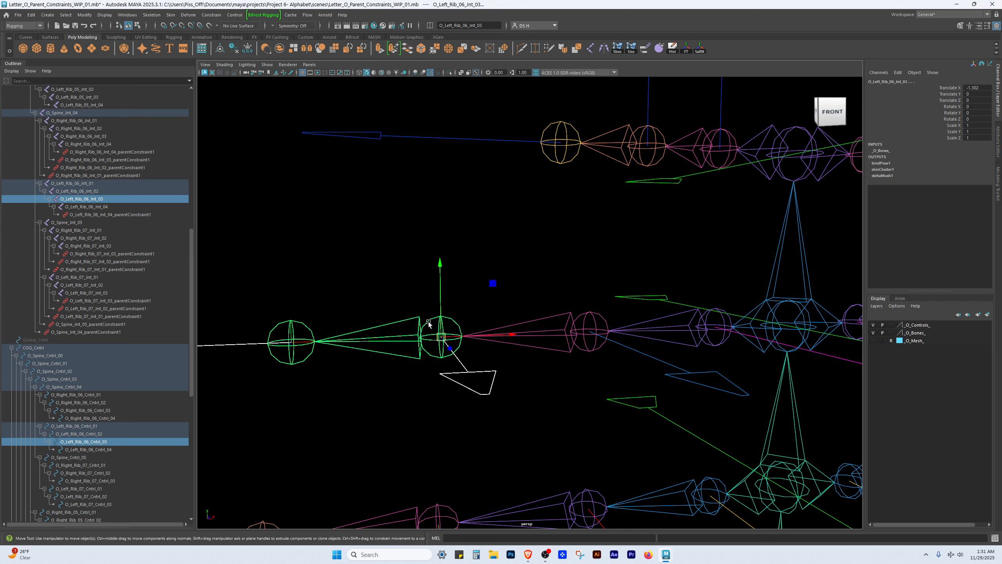
{"action": "left_click", "coordinate": [645, 48]}
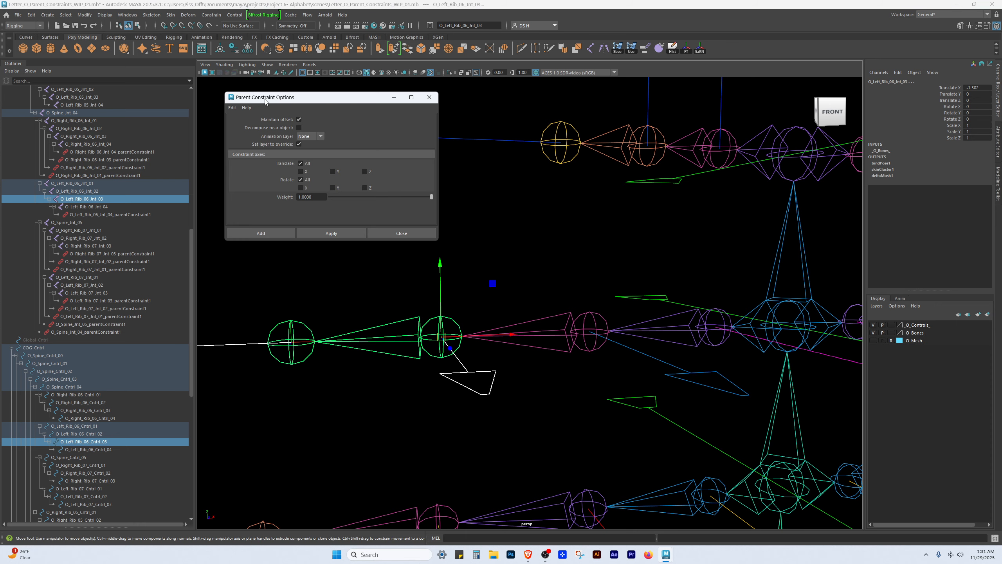
{"action": "left_click", "coordinate": [268, 234]}
{"action": "left_click", "coordinate": [550, 420]}
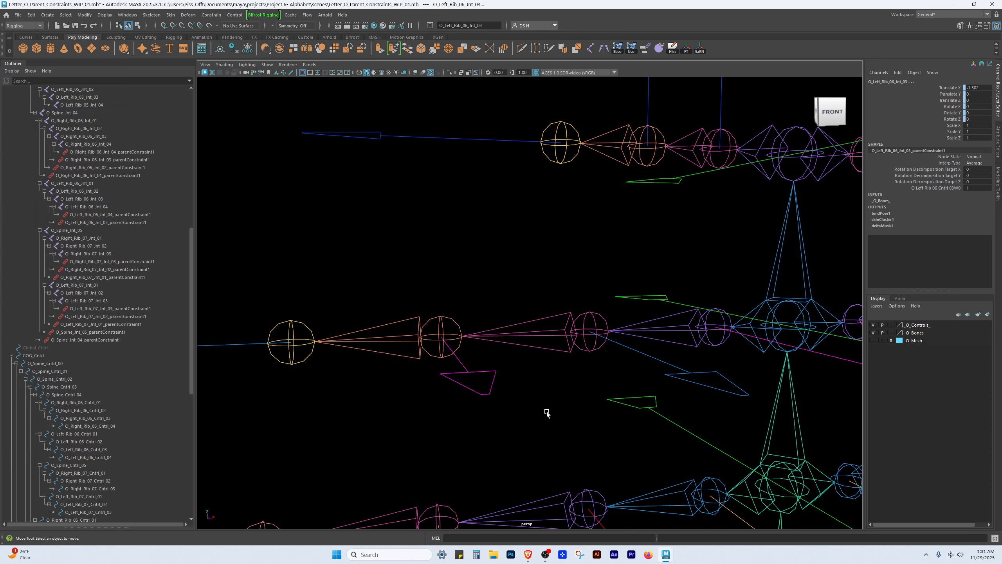
- Parent-constrain joint O_Left_Rib_06_Jnt_02 to O_Left_Rib_06_Cntrl_02 with Maintain offset enabled and clear the selection
{"action": "middle_click_drag", "start_coordinate": [582, 390], "coordinate": [463, 351], "text": "alt"}
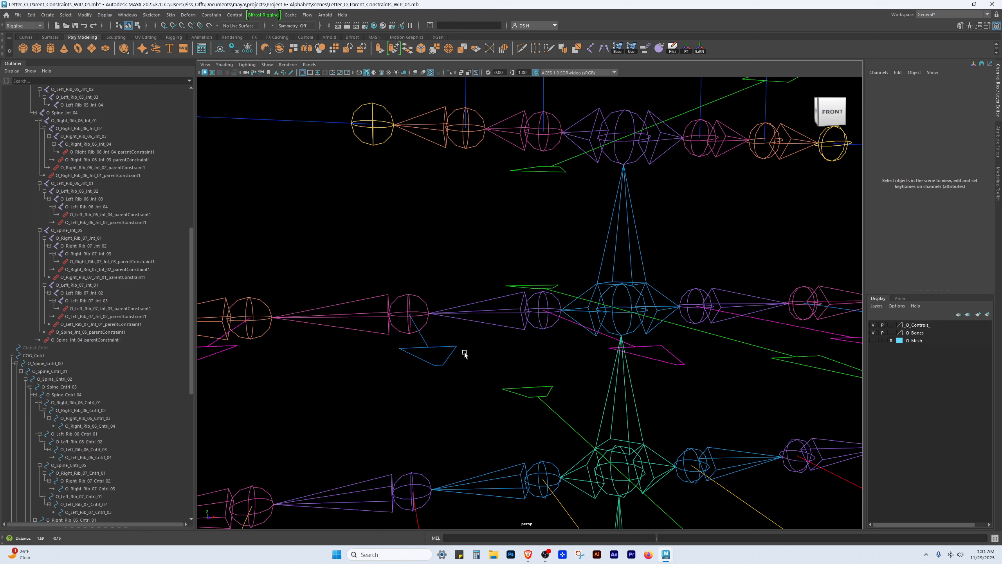
{"action": "left_click_drag", "start_coordinate": [427, 351], "coordinate": [449, 367]}
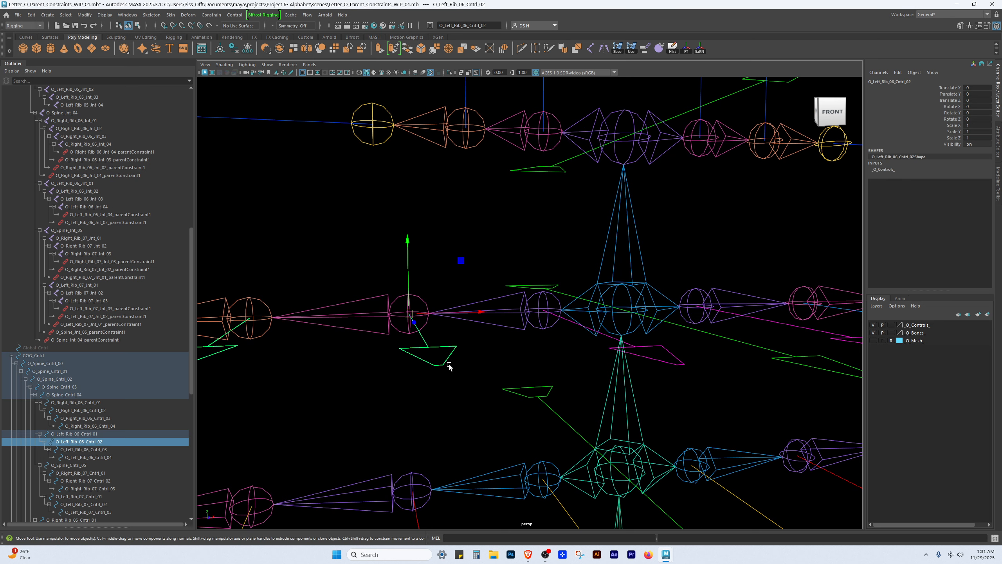
{"action": "left_click", "coordinate": [421, 297], "text": "shift"}
{"action": "double_click", "coordinate": [646, 49]}
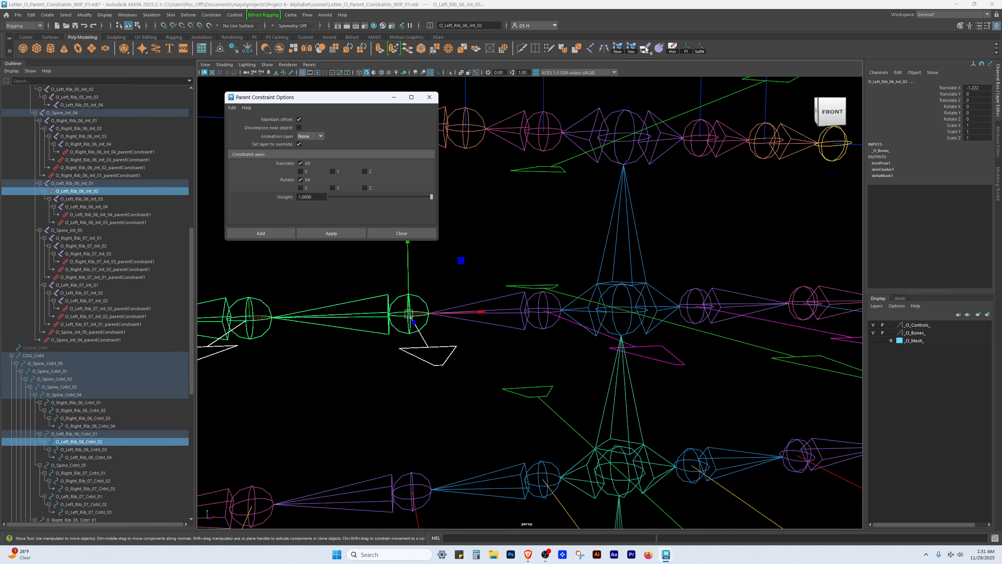
{"action": "left_click", "coordinate": [261, 233]}
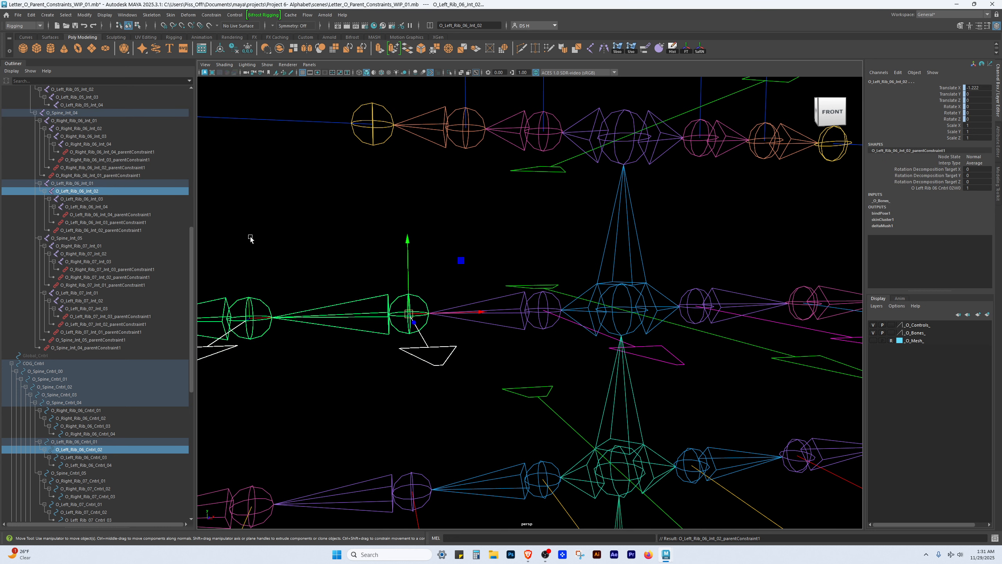
{"action": "left_click", "coordinate": [339, 400]}
- Parent-constrain joint O_Left_Rib_06_Jnt_01 to O_Left_Rib_06_Cntrl_01 with Maintain offset enabled and clear the selection
{"action": "middle_click_drag", "start_coordinate": [440, 390], "coordinate": [354, 380], "text": "alt"}
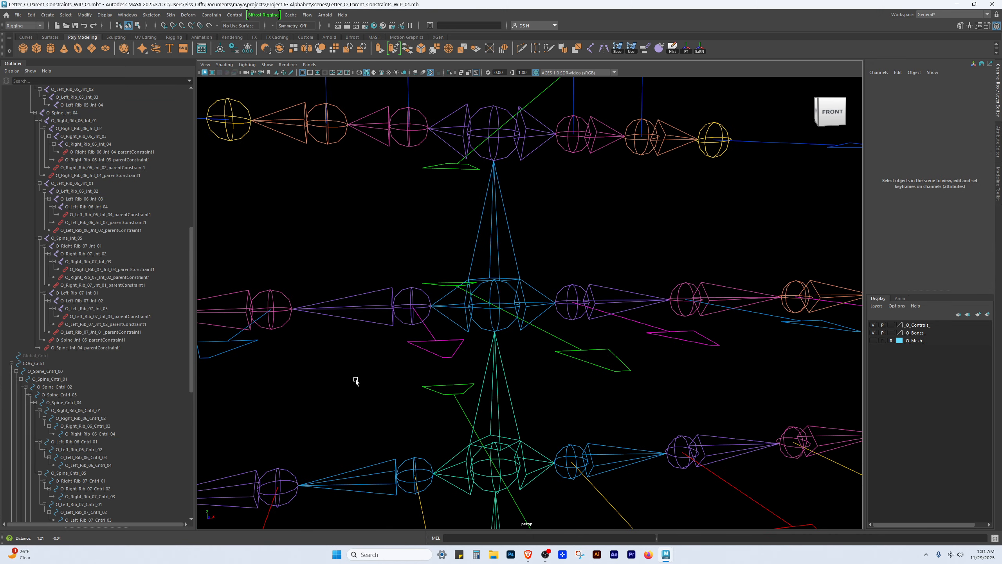
{"action": "left_click", "coordinate": [446, 360]}
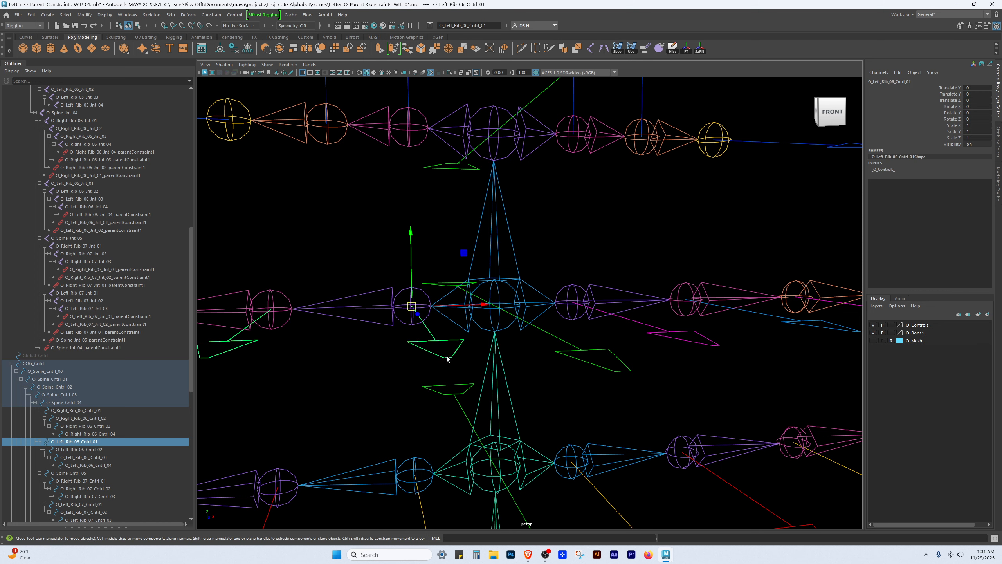
{"action": "left_click", "coordinate": [425, 294], "text": "shift"}
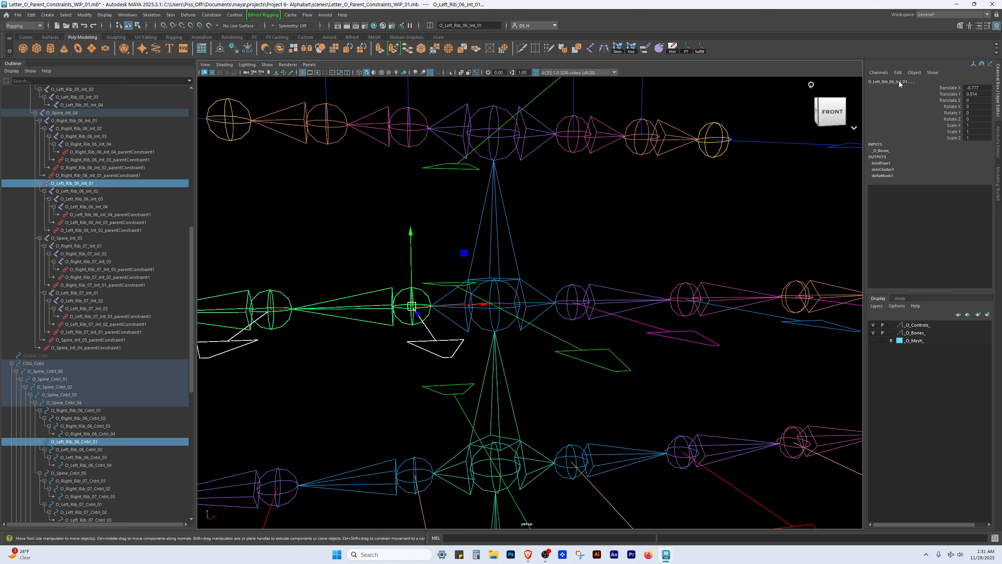
{"action": "left_click", "coordinate": [645, 49]}
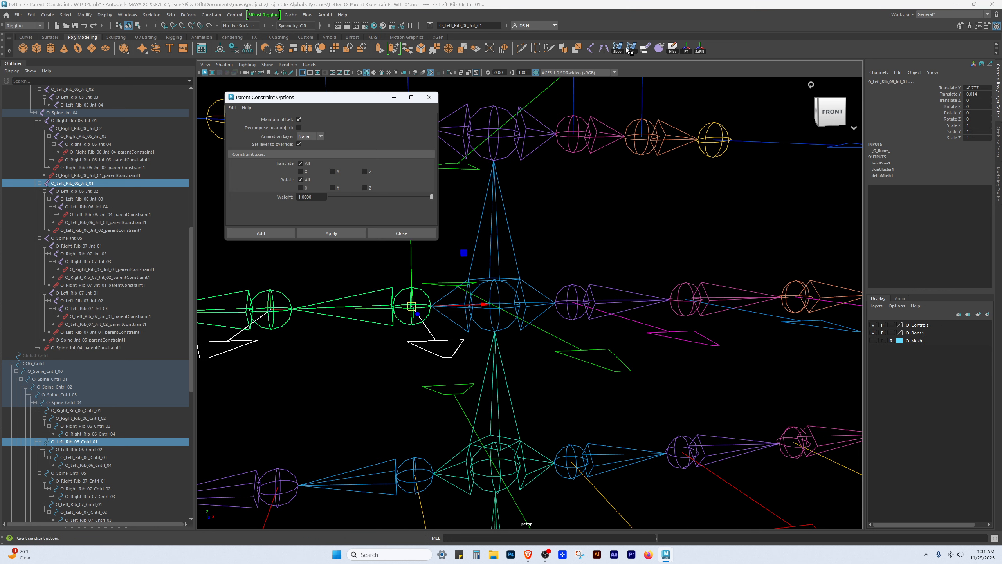
{"action": "left_click", "coordinate": [257, 234]}
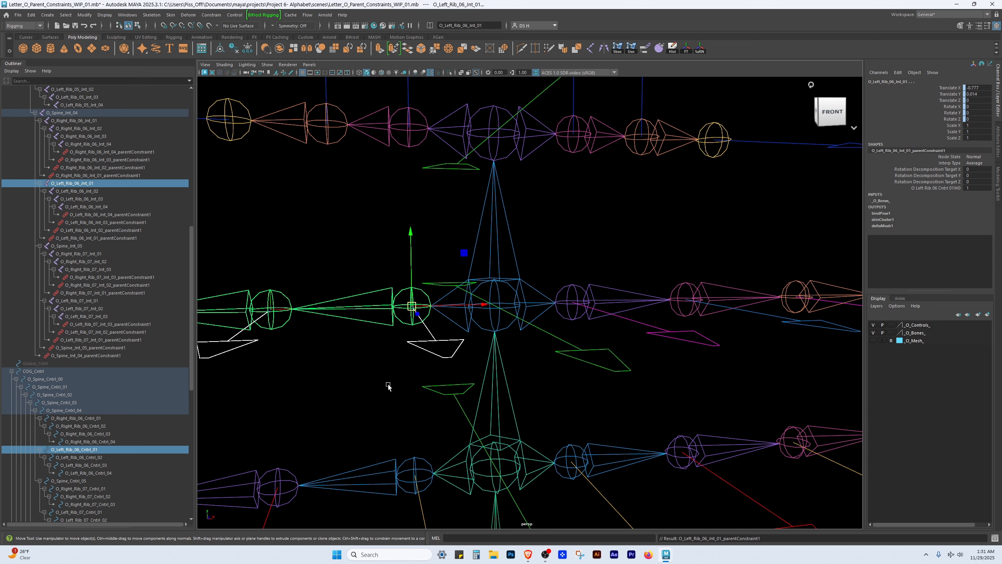
{"action": "left_click", "coordinate": [332, 397]}
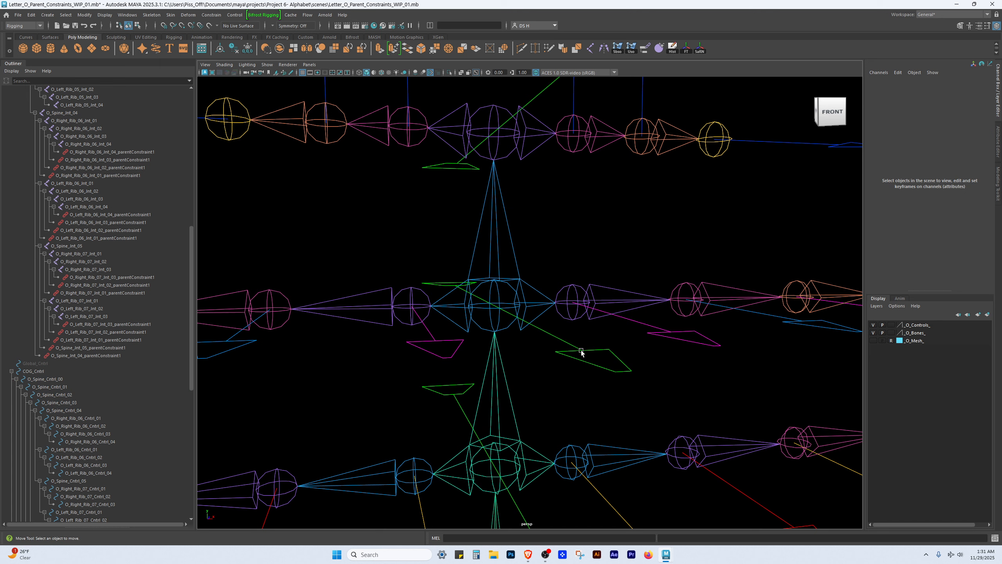
- Select O_Spine_Cntrl_04 with joint O_Spine_Jnt_04 to check the joint's existing parent constraint, then clear the selection
{"action": "left_click", "coordinate": [582, 349]}
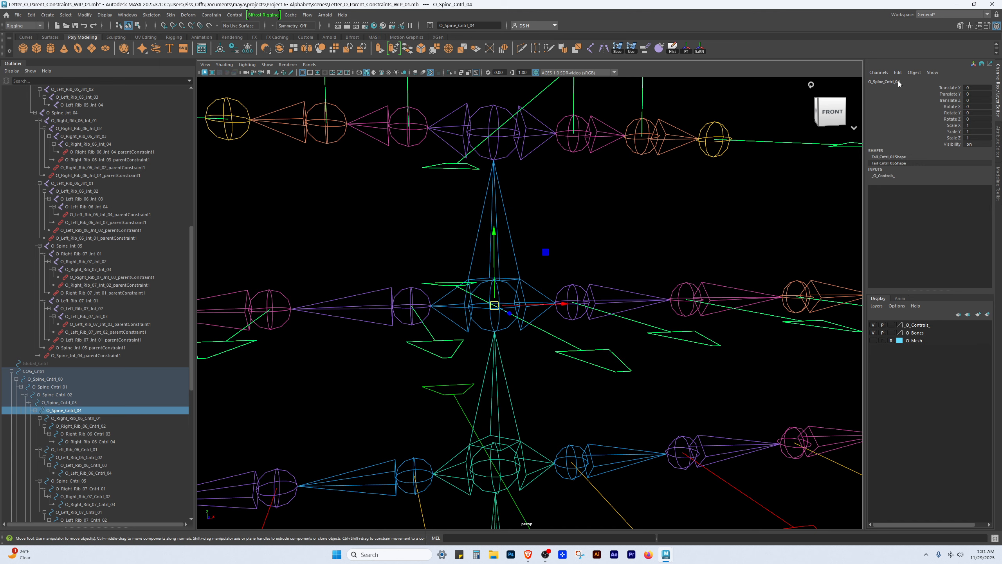
{"action": "left_click", "coordinate": [506, 283], "text": "shift"}
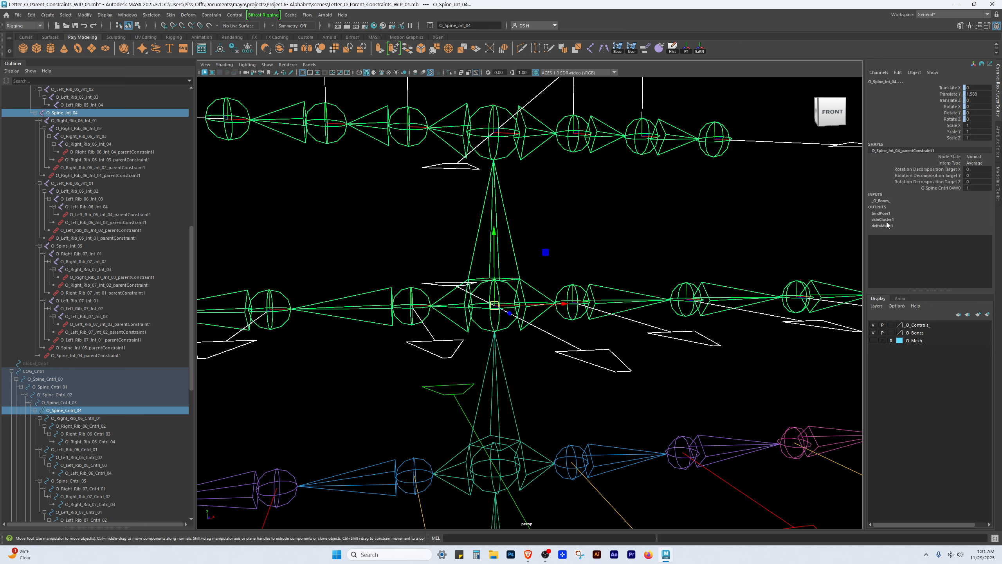
{"action": "left_click", "coordinate": [640, 403]}
{"action": "right_click_drag", "start_coordinate": [715, 377], "coordinate": [552, 350], "text": "alt"}
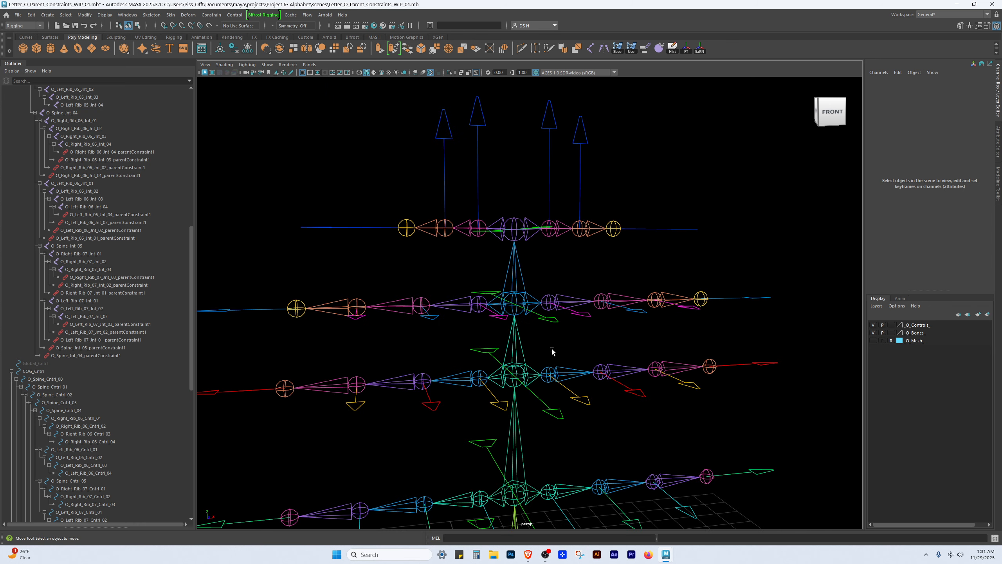
{"action": "right_click_drag", "start_coordinate": [519, 274], "coordinate": [448, 278], "text": "alt"}
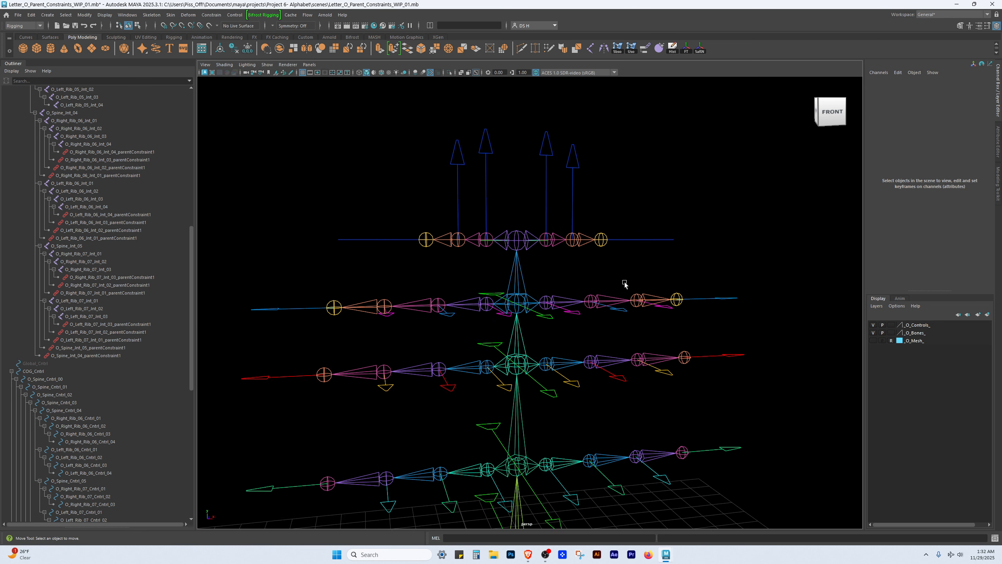
- Test-rotate the four left rib 06 controls together, undo the rotation, and clear the selection
{"action": "right_click_drag", "start_coordinate": [542, 320], "coordinate": [512, 311], "text": "alt"}
{"action": "left_click_drag", "start_coordinate": [521, 312], "coordinate": [418, 325], "text": "alt"}
{"action": "right_click_drag", "start_coordinate": [366, 323], "coordinate": [434, 338], "text": "alt"}
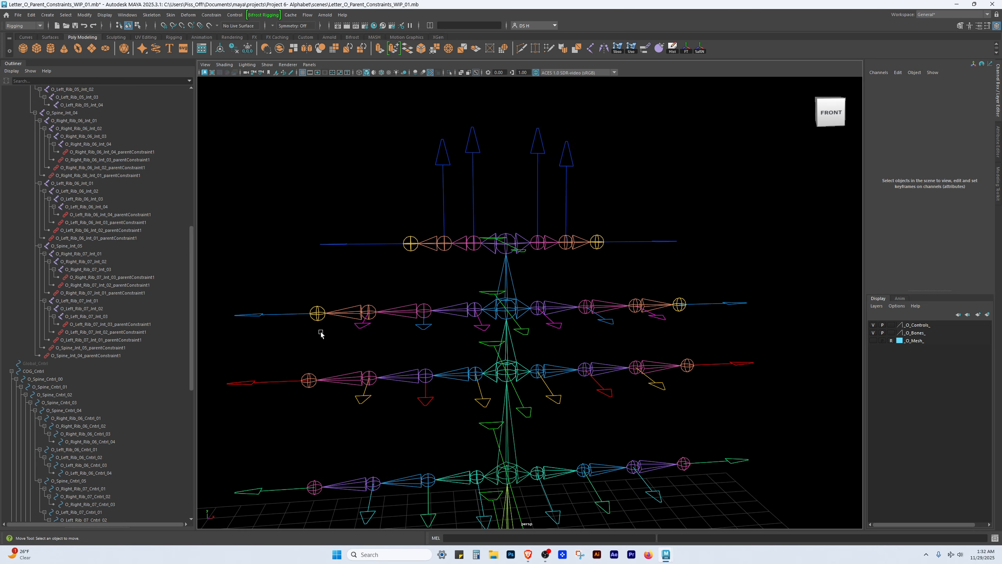
{"action": "left_click_drag", "start_coordinate": [268, 303], "coordinate": [272, 328]}
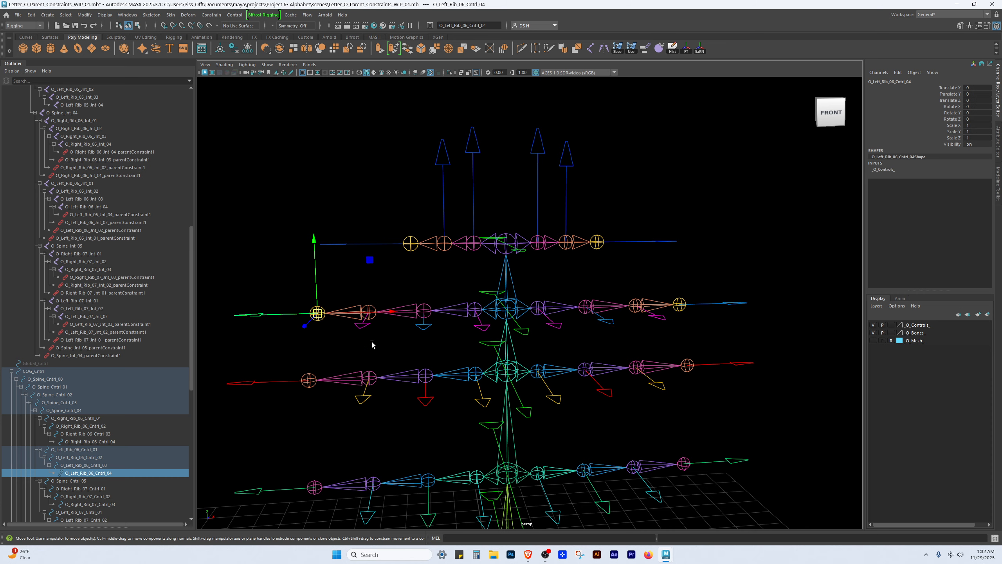
{"action": "left_click_drag", "start_coordinate": [372, 344], "coordinate": [250, 308], "text": "alt"}
{"action": "left_click", "coordinate": [342, 325]}
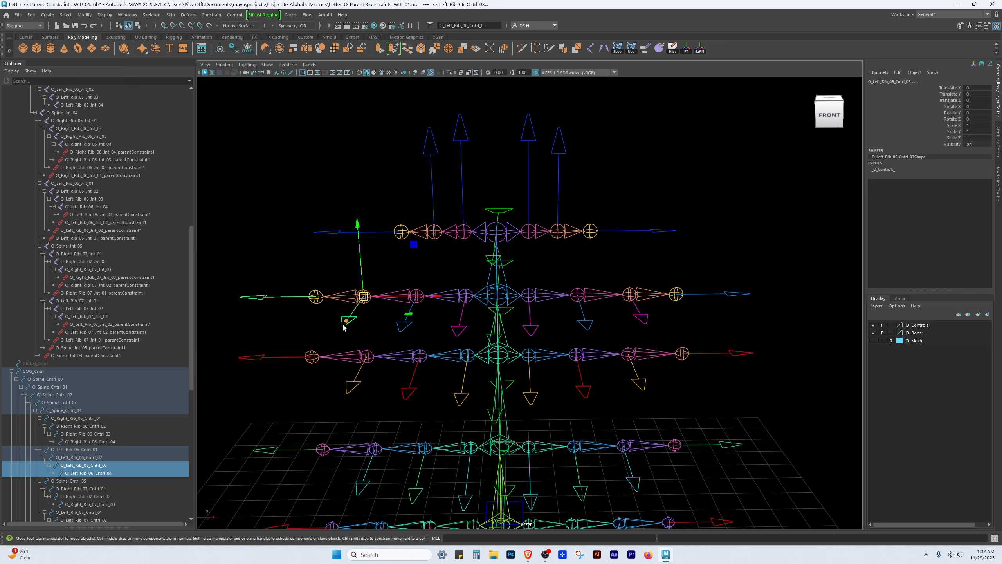
{"action": "left_click", "coordinate": [400, 331]}
{"action": "left_click", "coordinate": [455, 334]}
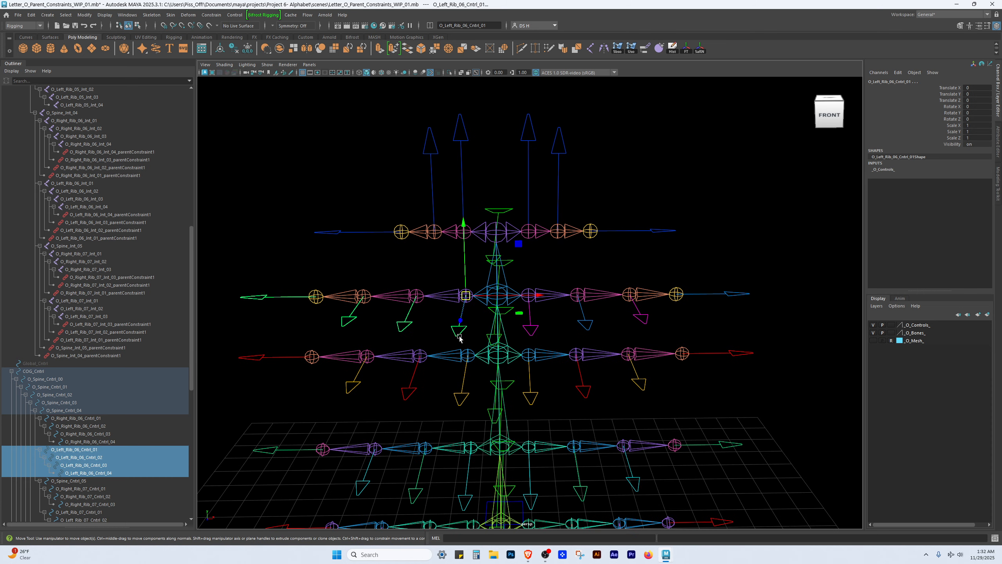
{"action": "key", "text": "e"}
{"action": "left_click_drag", "start_coordinate": [510, 241], "coordinate": [515, 270]}
{"action": "key", "text": "ctrl+z"}
{"action": "left_click", "coordinate": [382, 165]}
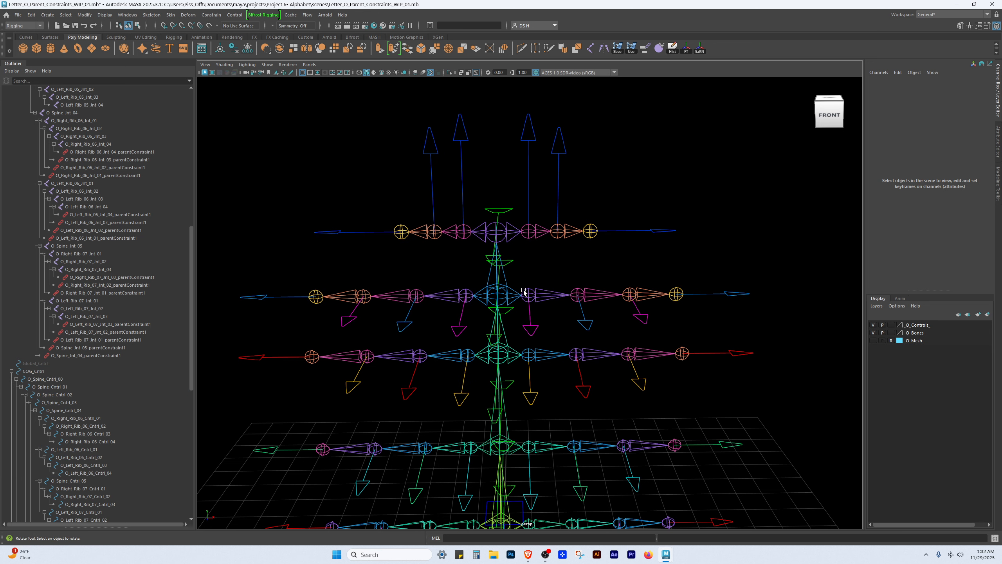
- Select the end joint O_Left_Rib_07_Jnt_03 and activate the Move tool
{"action": "left_click", "coordinate": [402, 228]}
{"action": "key", "text": "w"}
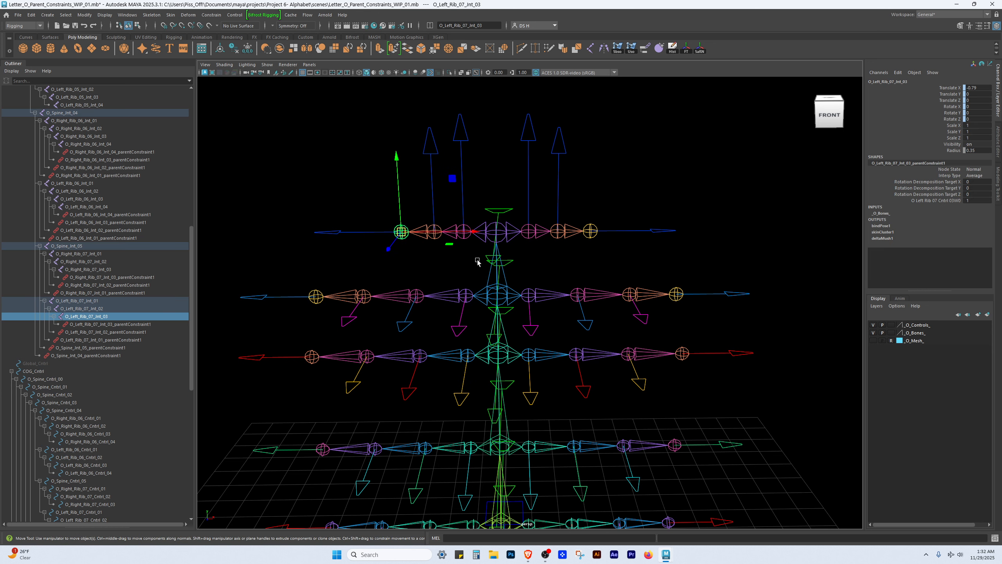
- Parent-constrain joint O_Right_Rib_05_Jnt_04 to control O_Right_Rib_05_Cntrl_04 with maintain offset on, then clear the selection
{"action": "left_click", "coordinate": [534, 253]}
{"action": "left_click_drag", "start_coordinate": [532, 264], "coordinate": [521, 311], "text": "alt"}
{"action": "left_click", "coordinate": [499, 229]}
{"action": "left_click", "coordinate": [544, 279]}
{"action": "right_click_drag", "start_coordinate": [521, 311], "coordinate": [615, 323], "text": "alt"}
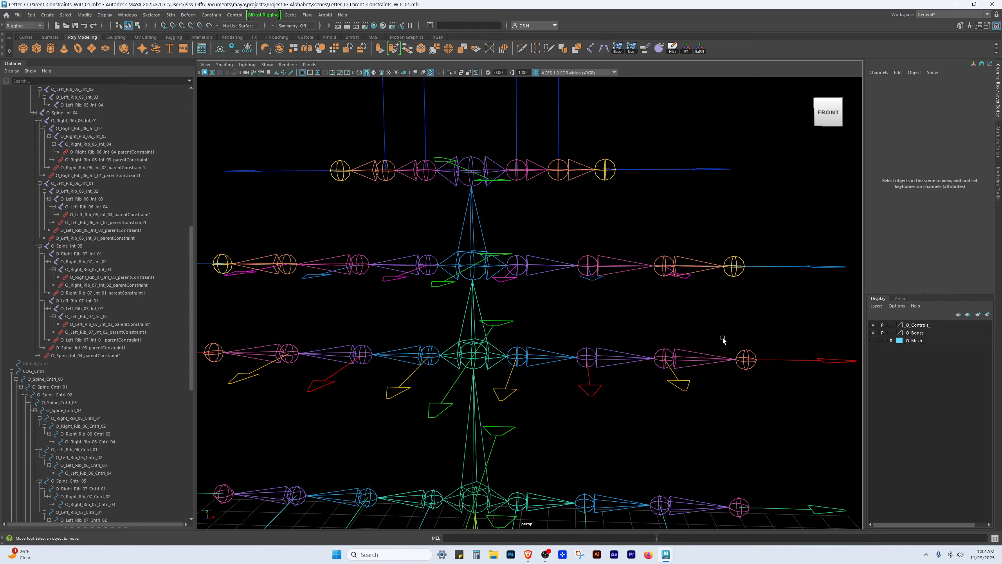
{"action": "middle_click_drag", "start_coordinate": [738, 341], "coordinate": [622, 334], "text": "alt"}
{"action": "left_click_drag", "start_coordinate": [616, 330], "coordinate": [710, 395], "text": "alt"}
{"action": "scroll", "coordinate": [608, 378], "scroll_direction": "up", "scroll_amount": 3}
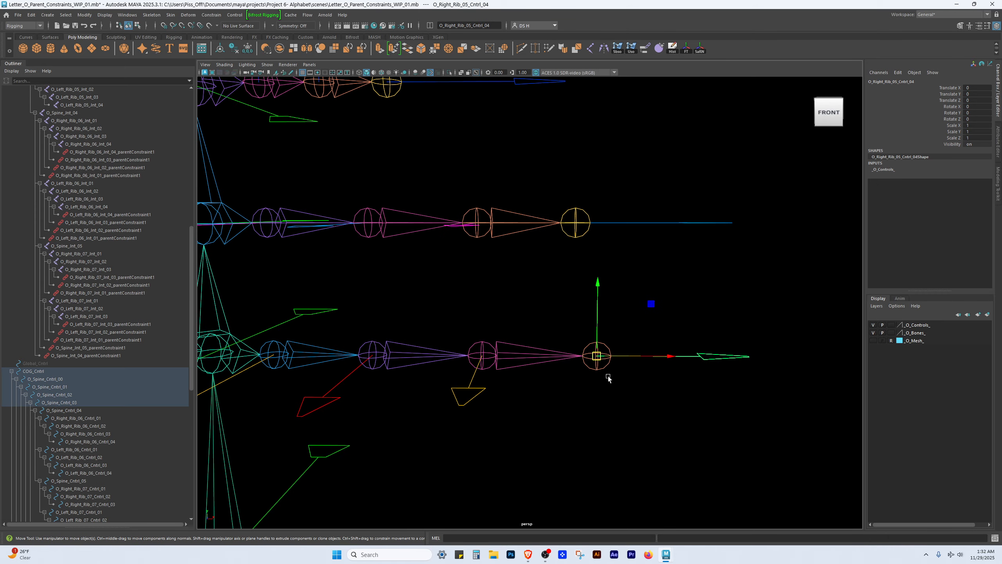
{"action": "left_click", "coordinate": [599, 372], "text": "shift"}
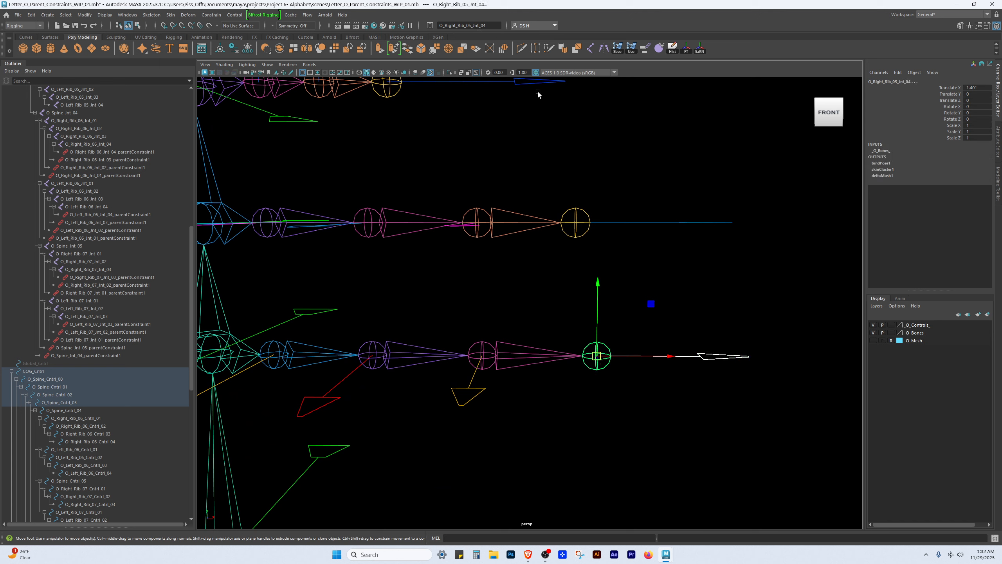
{"action": "double_click", "coordinate": [645, 50]}
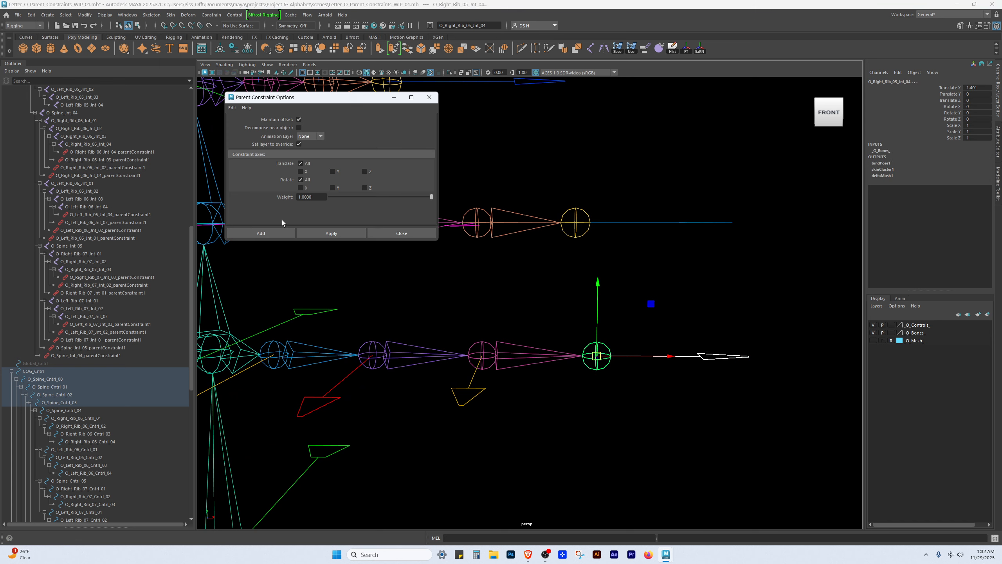
{"action": "left_click", "coordinate": [275, 239]}
{"action": "left_click", "coordinate": [547, 433]}
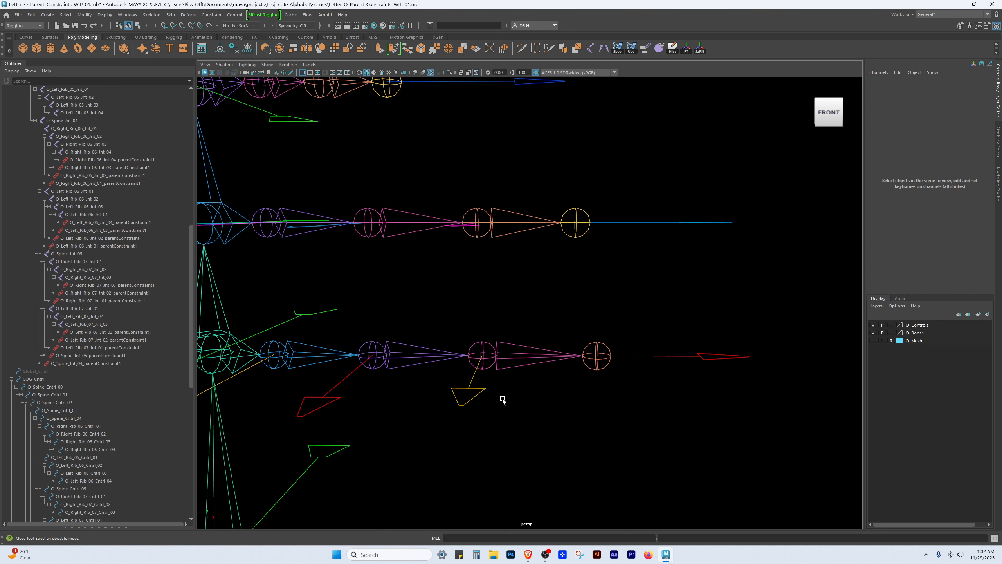
- Parent-constrain joint O_Right_Rib_05_Jnt_03 to control O_Right_Rib_05_Cntrl_03 with maintain offset on, and deselect both
{"action": "middle_click_drag", "start_coordinate": [502, 400], "coordinate": [518, 406], "text": "alt"}
{"action": "left_click", "coordinate": [491, 407]}
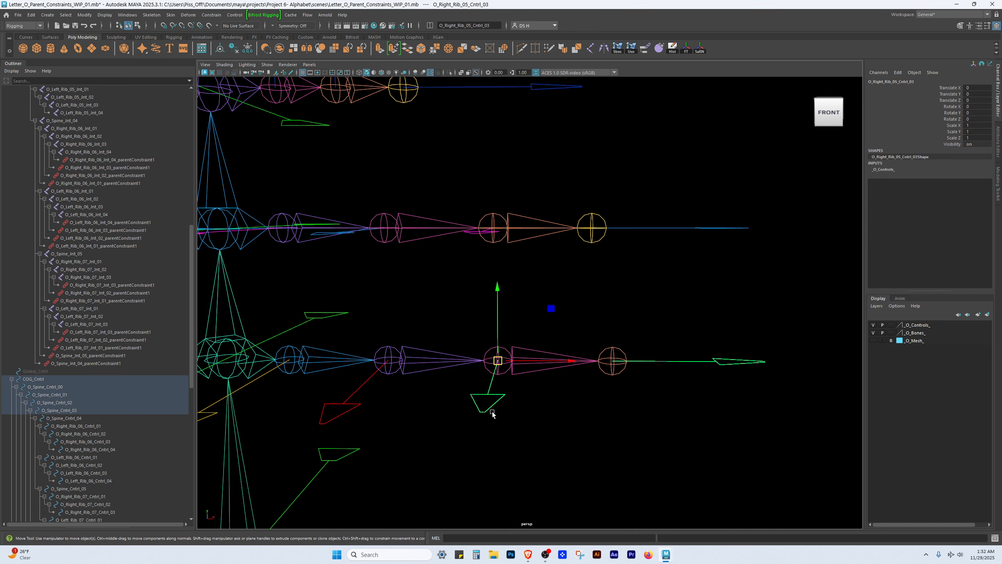
{"action": "left_click", "coordinate": [521, 348], "text": "shift"}
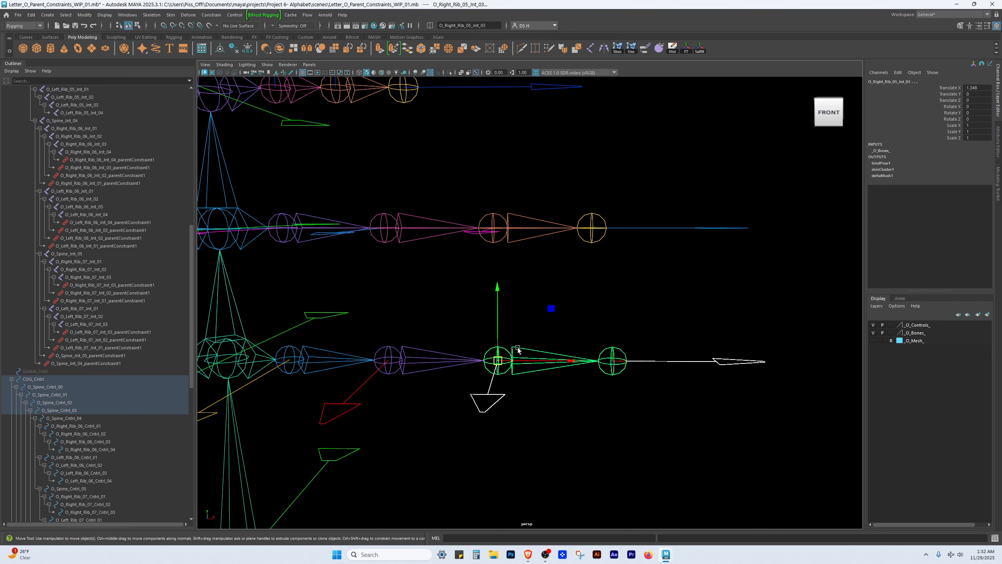
{"action": "double_click", "coordinate": [649, 51]}
{"action": "left_click", "coordinate": [412, 96]}
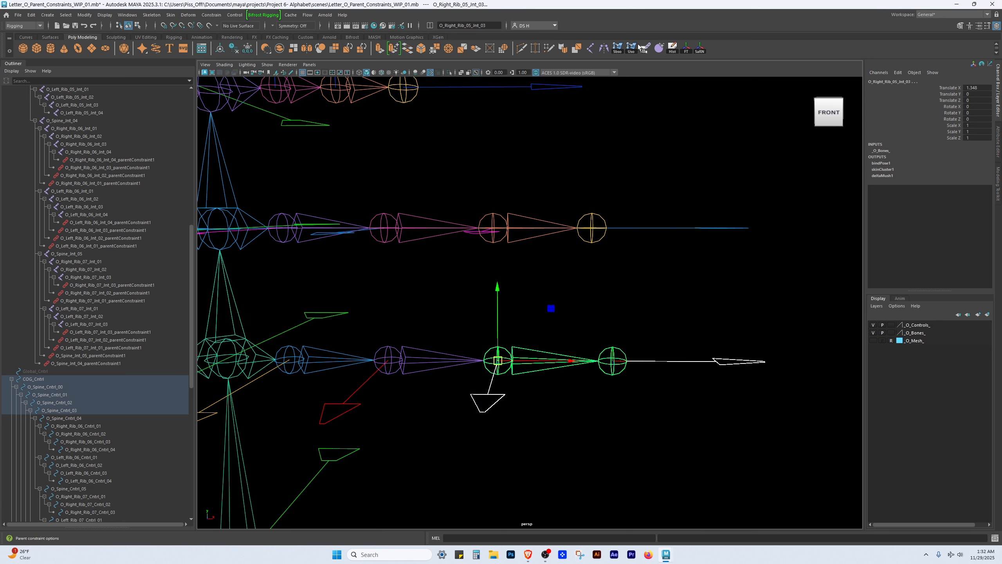
{"action": "double_click", "coordinate": [644, 48]}
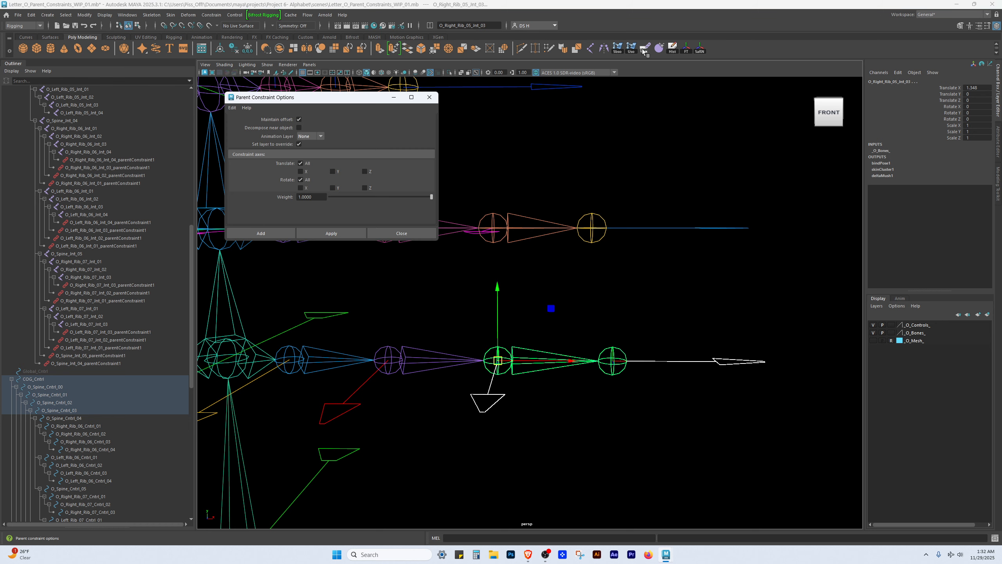
{"action": "left_click", "coordinate": [262, 235]}
{"action": "left_click", "coordinate": [477, 412]}
- Parent-constrain joint O_Right_Rib_05_Jnt_02 to control O_Right_Rib_05_Cntrl_02 with maintain offset on, and deselect both
{"action": "mouse_move", "coordinate": [477, 412]}
{"action": "middle_mouse_down", "text": "alt"}
{"action": "mouse_move", "coordinate": [501, 394]}
{"action": "mouse_move", "coordinate": [479, 425]}
{"action": "middle_mouse_up", "text": "alt"}
{"action": "left_click", "coordinate": [453, 403]}
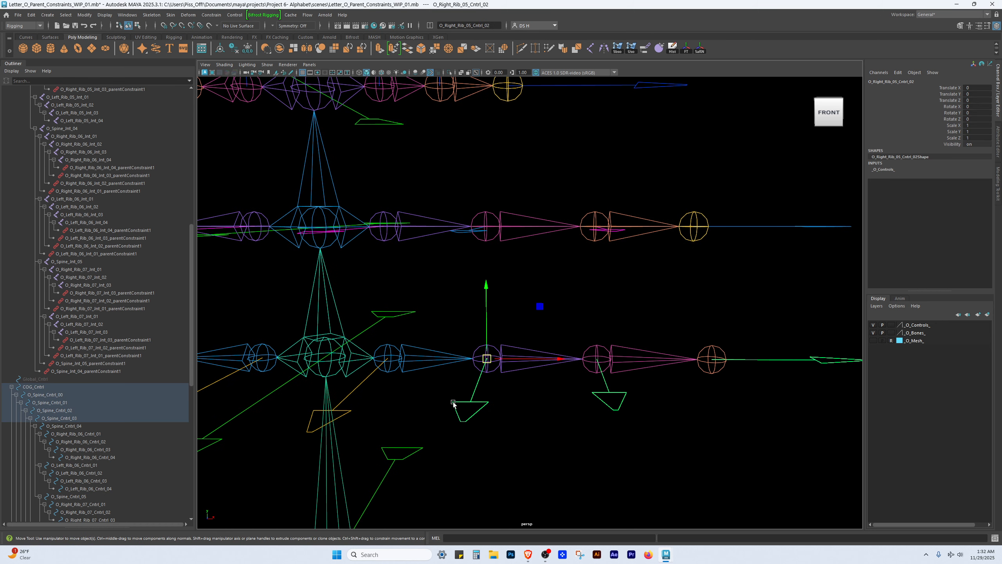
{"action": "left_click", "coordinate": [506, 374], "text": "shift"}
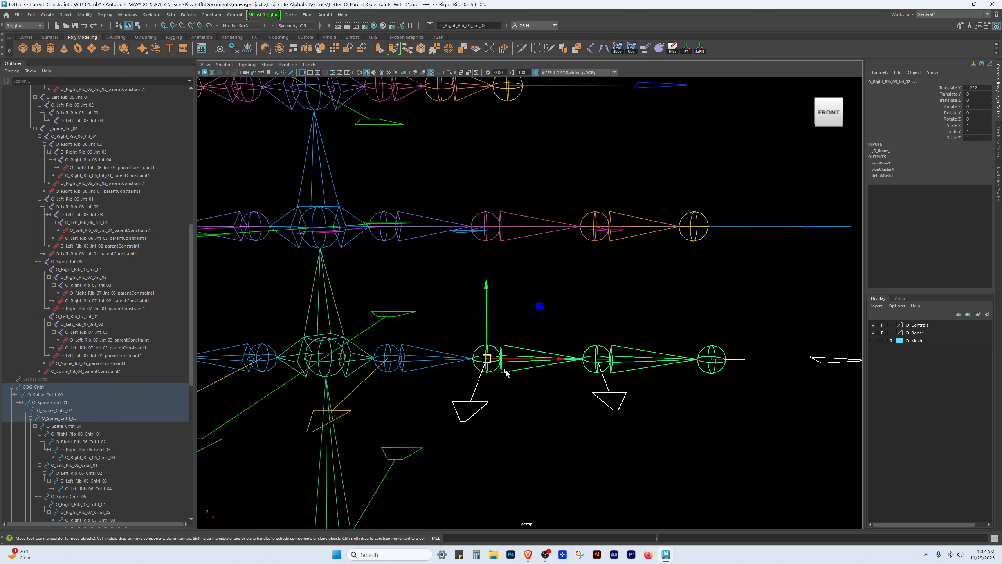
{"action": "double_click", "coordinate": [644, 49]}
{"action": "left_click", "coordinate": [261, 235]}
{"action": "left_click", "coordinate": [500, 421]}
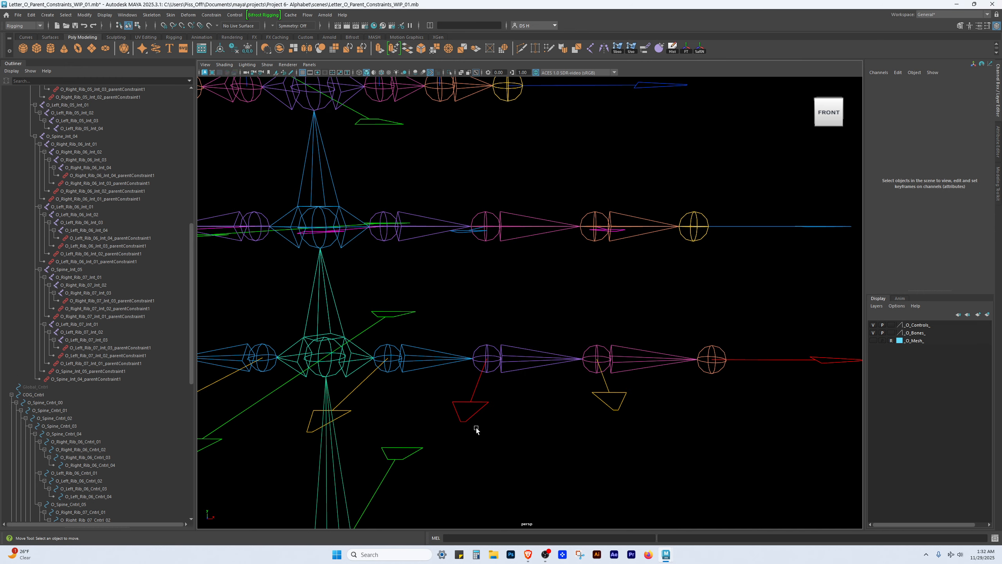
- Parent-constrain joint O_Right_Rib_05_Jnt_01 to control O_Right_Rib_05_Cntrl_01 with maintain offset on, and deselect both
{"action": "middle_click_drag", "start_coordinate": [475, 425], "coordinate": [584, 414], "text": "alt"}
{"action": "left_click", "coordinate": [574, 406]}
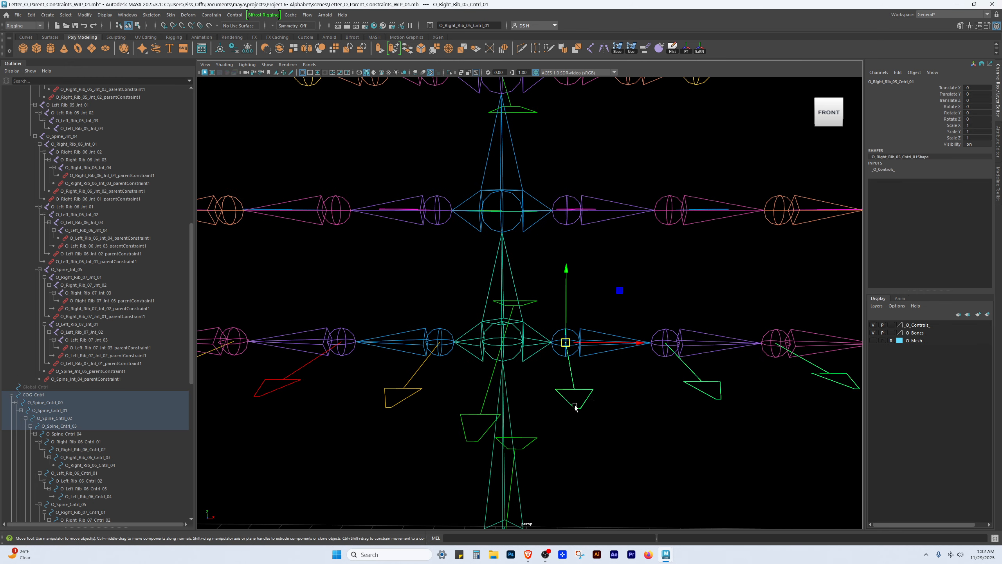
{"action": "left_click", "coordinate": [582, 331], "text": "shift"}
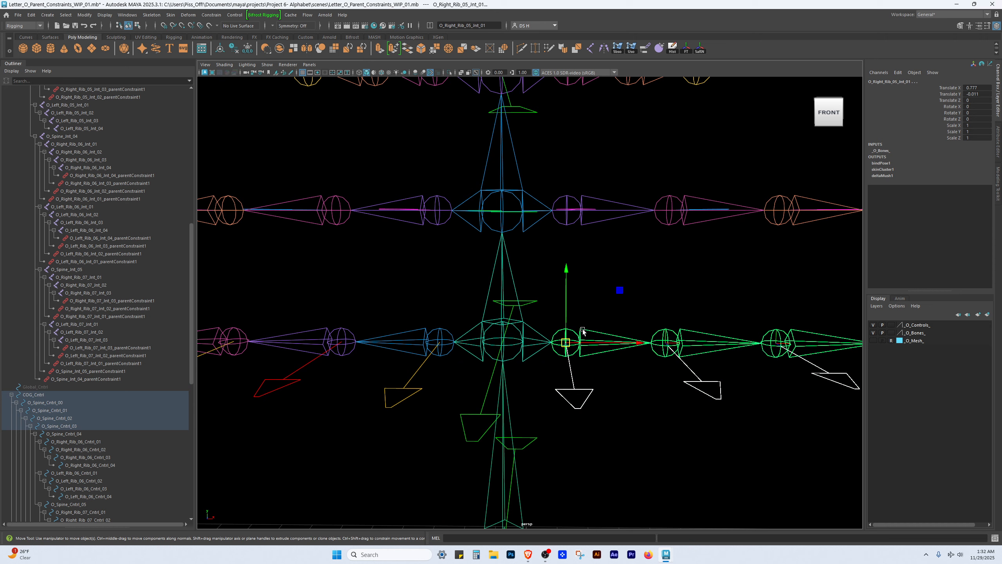
{"action": "double_click", "coordinate": [650, 53]}
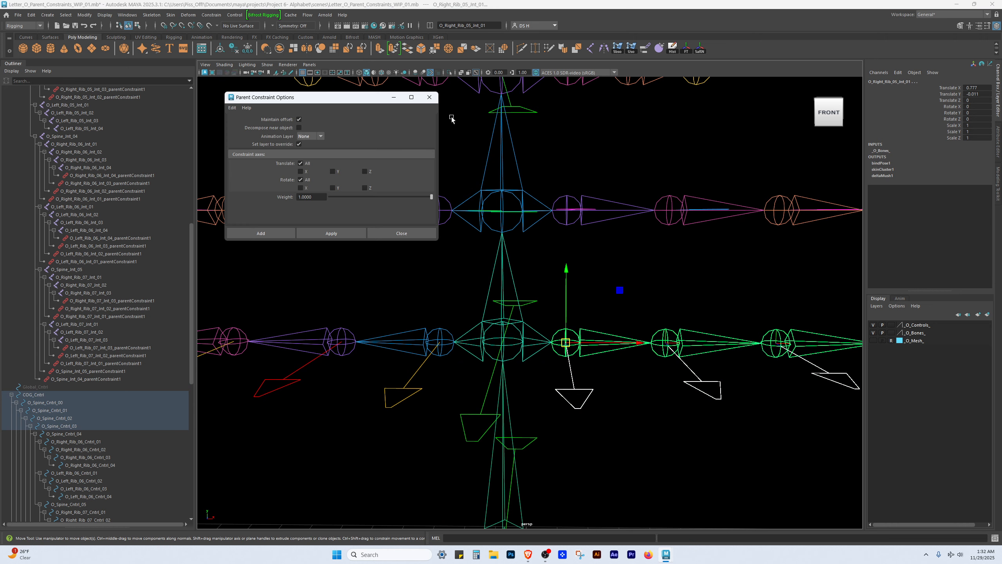
{"action": "left_click", "coordinate": [273, 232]}
{"action": "left_click", "coordinate": [577, 427]}
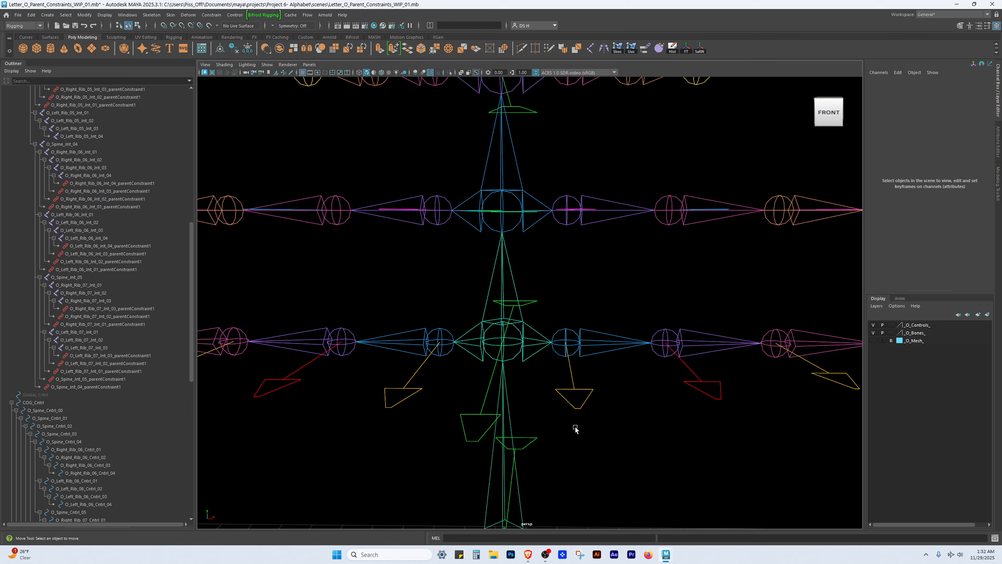
- Parent-constrain spine joint O_Spine_Jnt_03 to control O_Spine_Cntrl_03 with maintain offset on, and deselect both
{"action": "middle_click_drag", "start_coordinate": [577, 427], "coordinate": [520, 377], "text": "alt"}
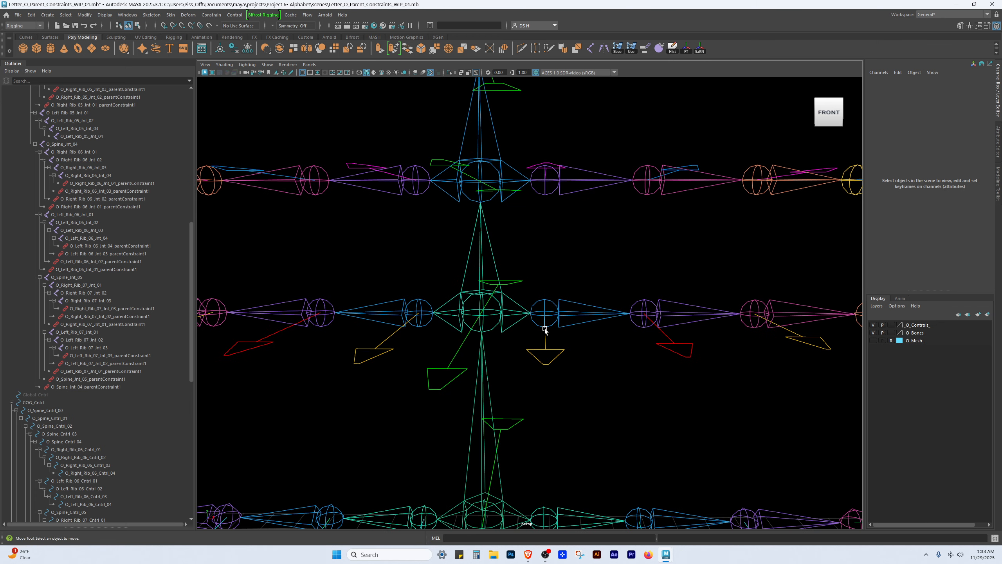
{"action": "left_click", "coordinate": [441, 390]}
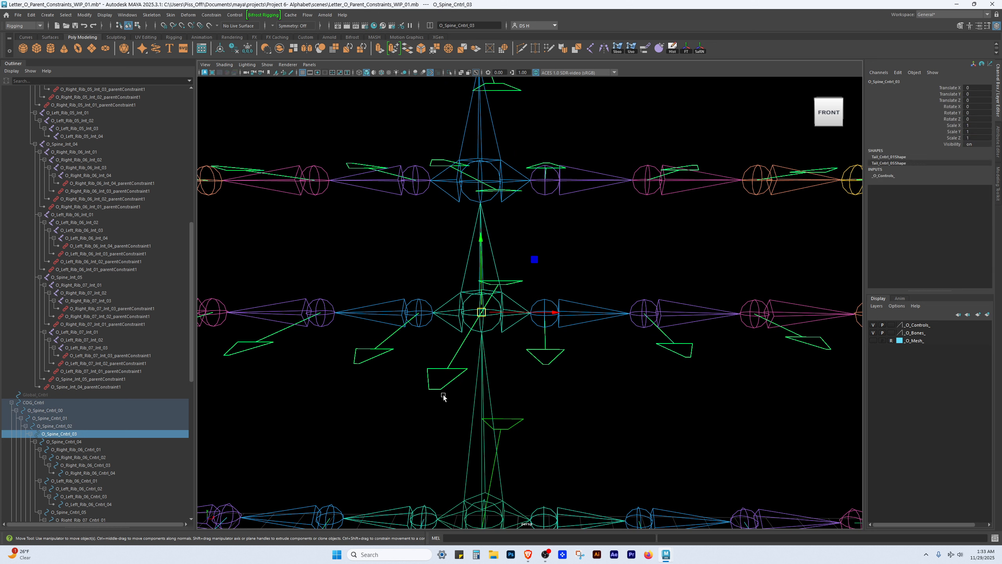
{"action": "left_click", "coordinate": [499, 301], "text": "shift"}
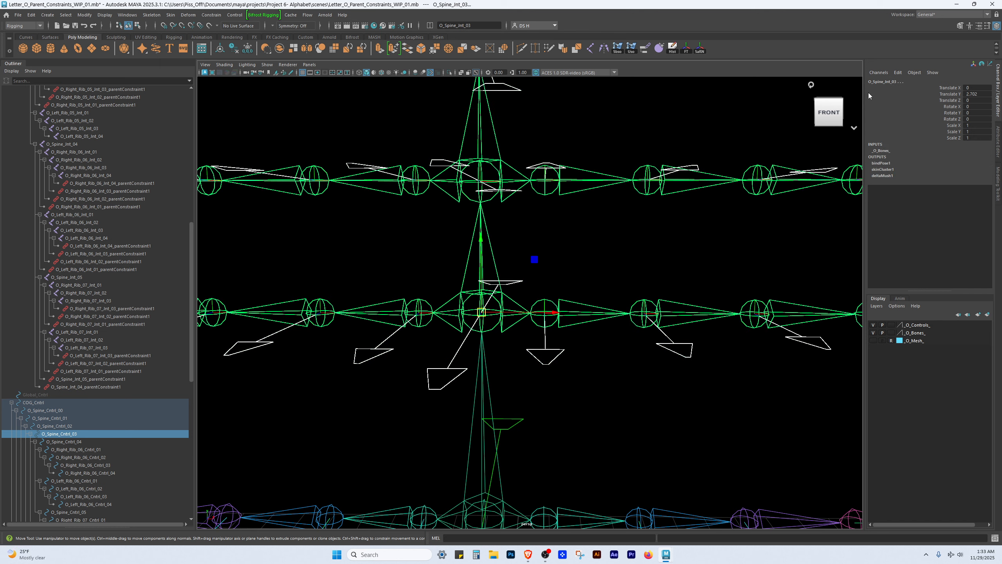
{"action": "double_click", "coordinate": [646, 48]}
{"action": "left_click", "coordinate": [254, 236]}
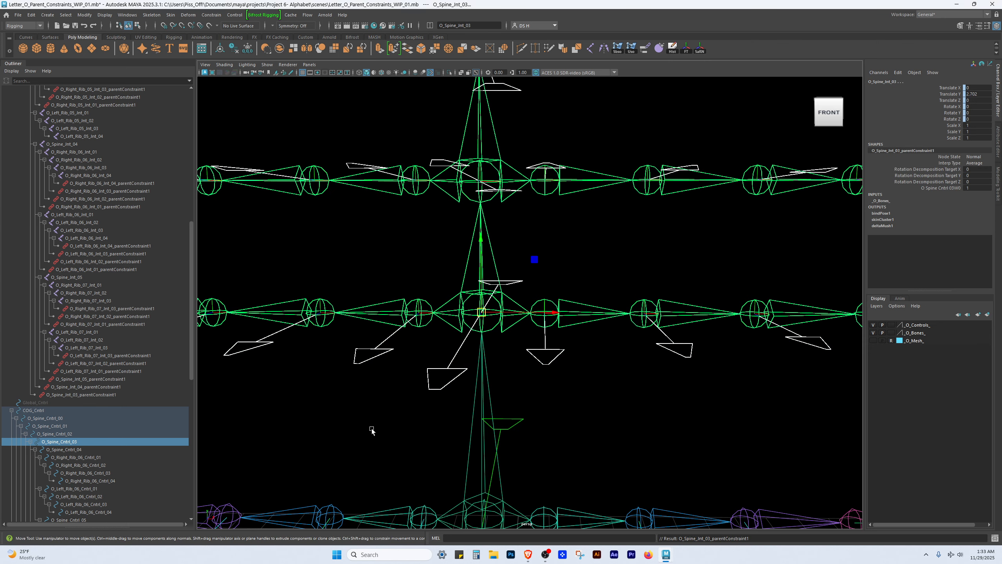
{"action": "middle_click_drag", "start_coordinate": [371, 430], "coordinate": [437, 412], "text": "alt"}
{"action": "left_click", "coordinate": [360, 405]}
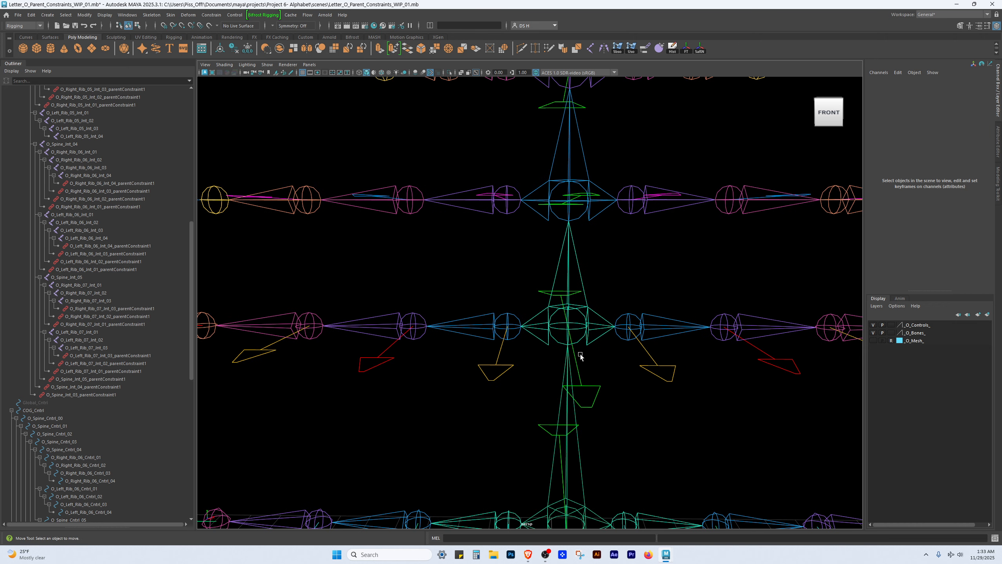
- Parent-constrain joint O_Left_Rib_05_Jnt_01 to control O_Left_Rib_05_Cntrl_01 with maintain offset on, and deselect both
{"action": "left_click", "coordinate": [489, 374]}
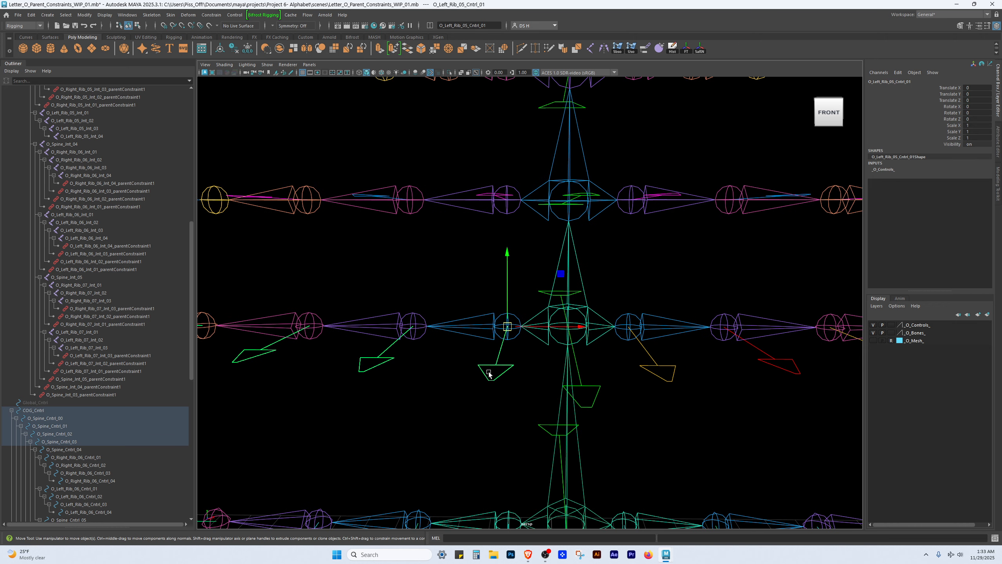
{"action": "left_click", "coordinate": [517, 316]}
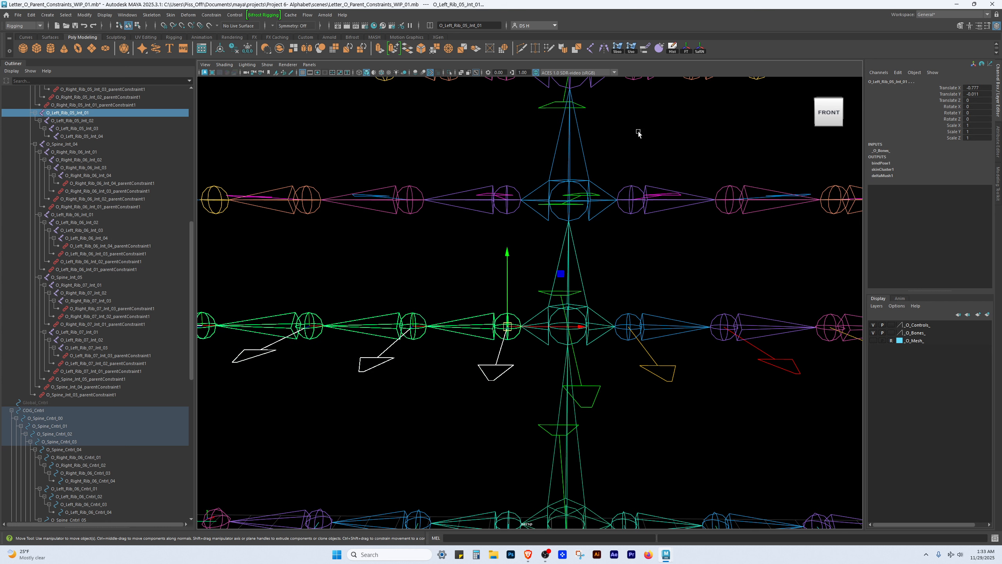
{"action": "double_click", "coordinate": [646, 49]}
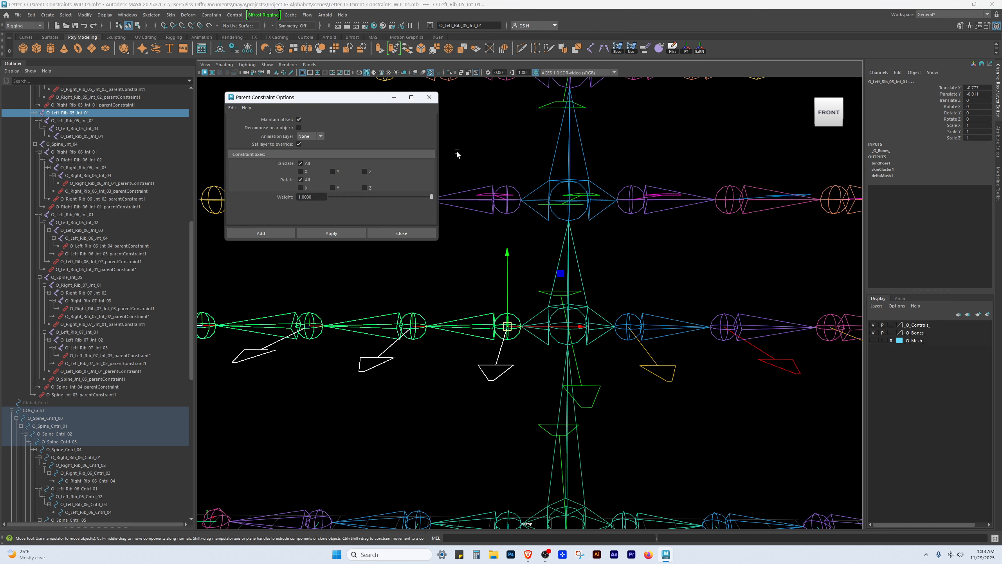
{"action": "left_click", "coordinate": [256, 237]}
{"action": "middle_click_drag", "start_coordinate": [322, 428], "coordinate": [437, 425], "text": "alt"}
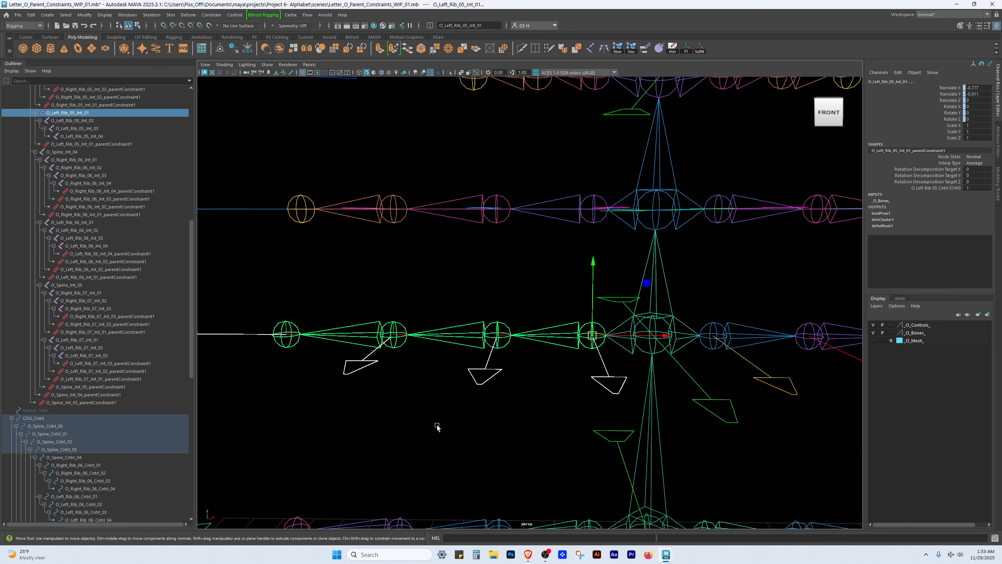
{"action": "left_click", "coordinate": [436, 425]}
- Parent-constrain joint O_Left_Rib_05_Jnt_02 to control O_Left_Rib_05_Cntrl_02 with maintain offset on, and deselect both
{"action": "left_click_drag", "start_coordinate": [471, 381], "coordinate": [494, 394]}
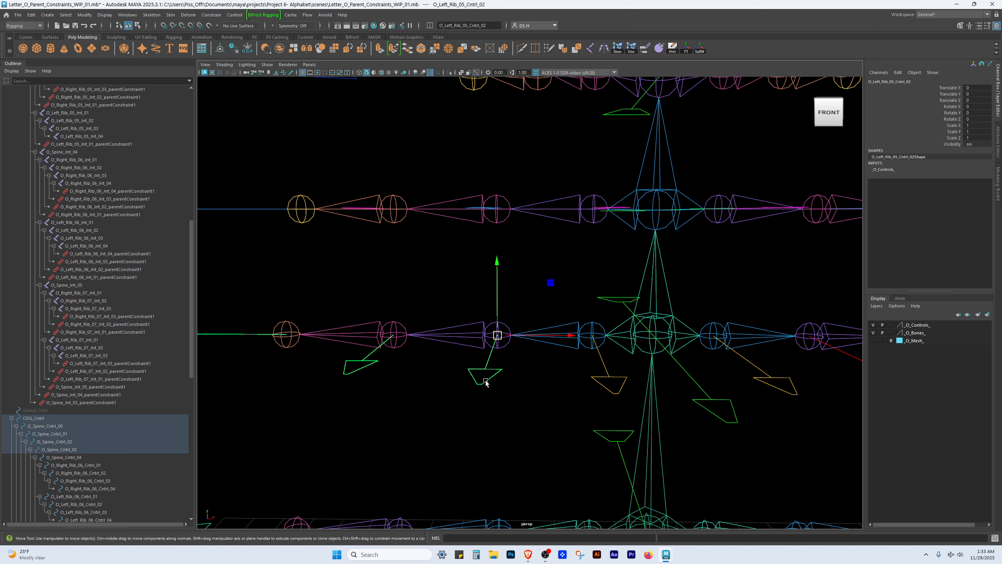
{"action": "left_click", "coordinate": [508, 324], "text": "shift"}
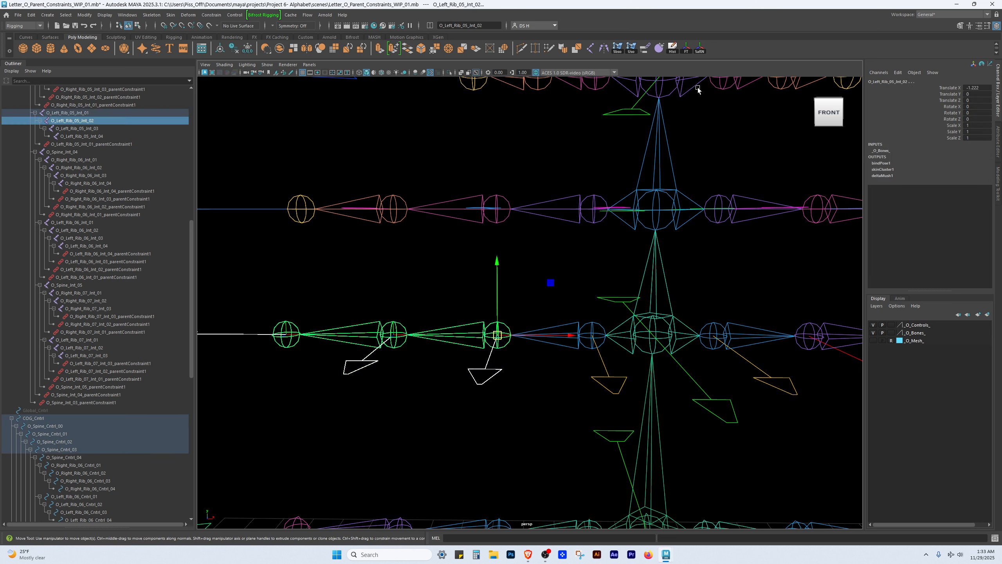
{"action": "left_click", "coordinate": [646, 49]}
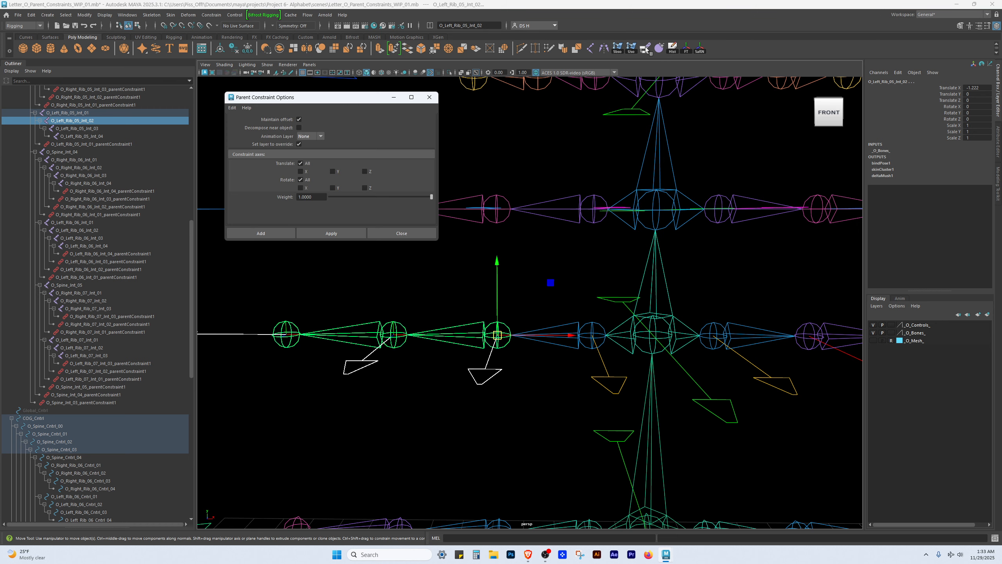
{"action": "left_click", "coordinate": [266, 235]}
{"action": "left_click", "coordinate": [413, 430]}
- Parent-constrain joint O_Left_Rib_05_Jnt_03 to control O_Left_Rib_05_Cntrl_03 with maintain offset on, and deselect both
{"action": "middle_click_drag", "start_coordinate": [374, 411], "coordinate": [432, 433], "text": "alt"}
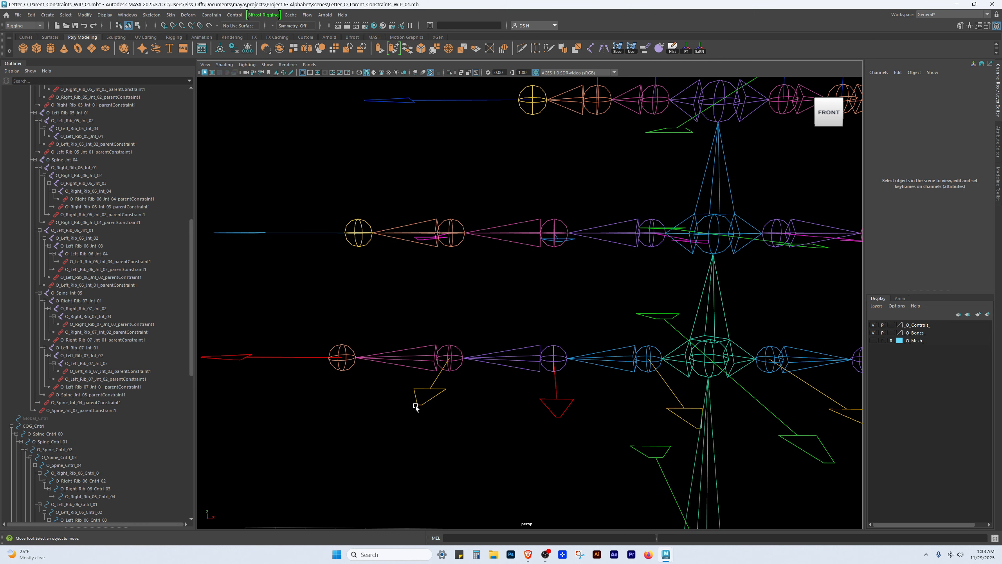
{"action": "left_click", "coordinate": [434, 397]}
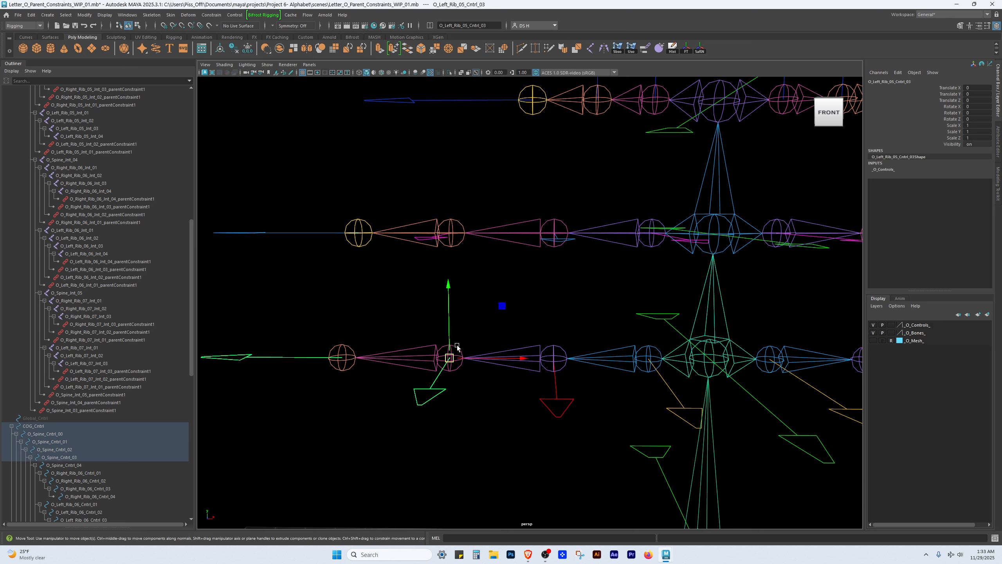
{"action": "left_click", "coordinate": [457, 346]}
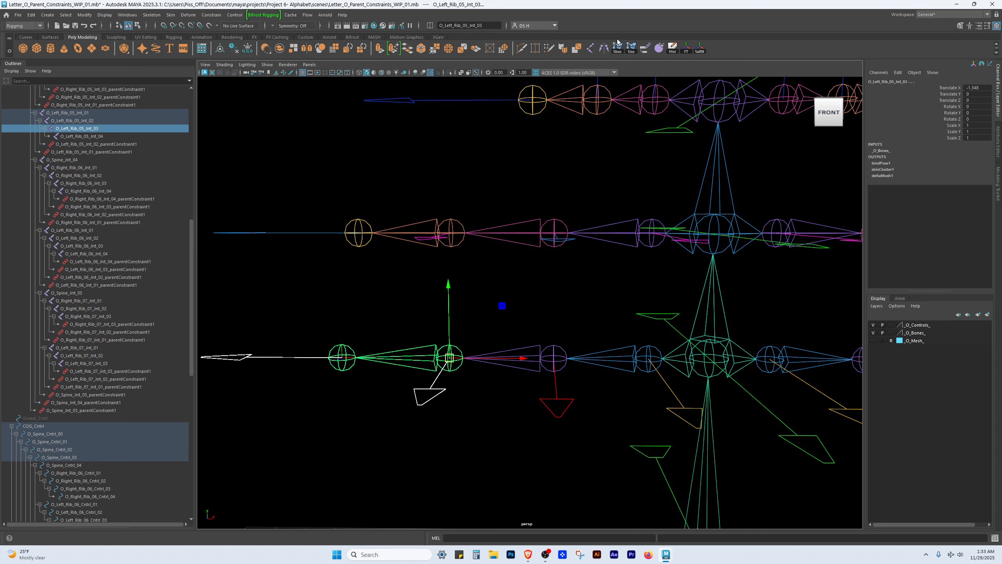
{"action": "double_click", "coordinate": [646, 48]}
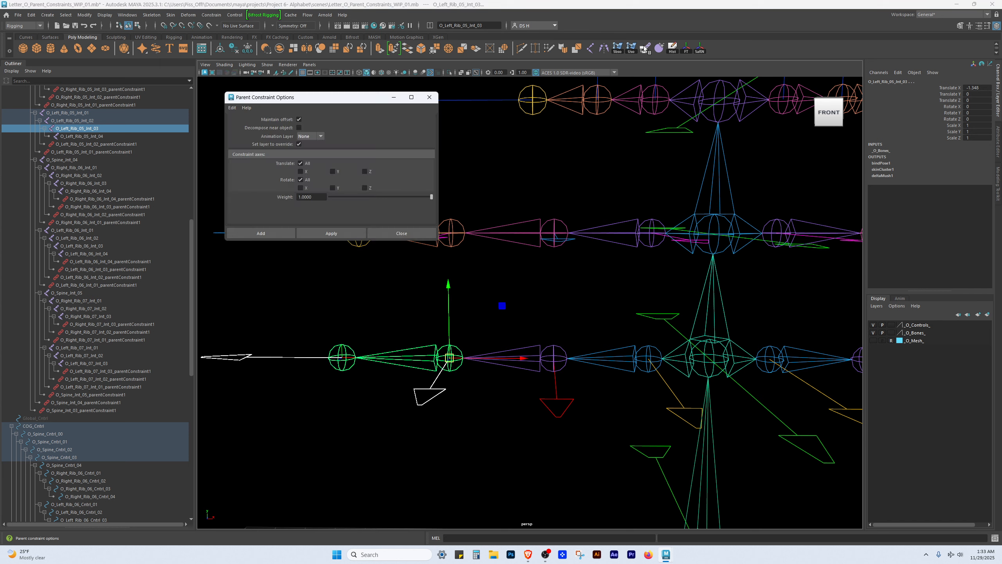
{"action": "left_click", "coordinate": [261, 234]}
{"action": "left_click", "coordinate": [281, 414]}
- Parent-constrain joint O_Left_Rib_05_Jnt_04 to control O_Left_Rib_05_Cntrl_04 with maintain offset on, and deselect both
{"action": "middle_click_drag", "start_coordinate": [348, 344], "coordinate": [476, 316], "text": "alt"}
{"action": "left_click_drag", "start_coordinate": [413, 315], "coordinate": [423, 346]}
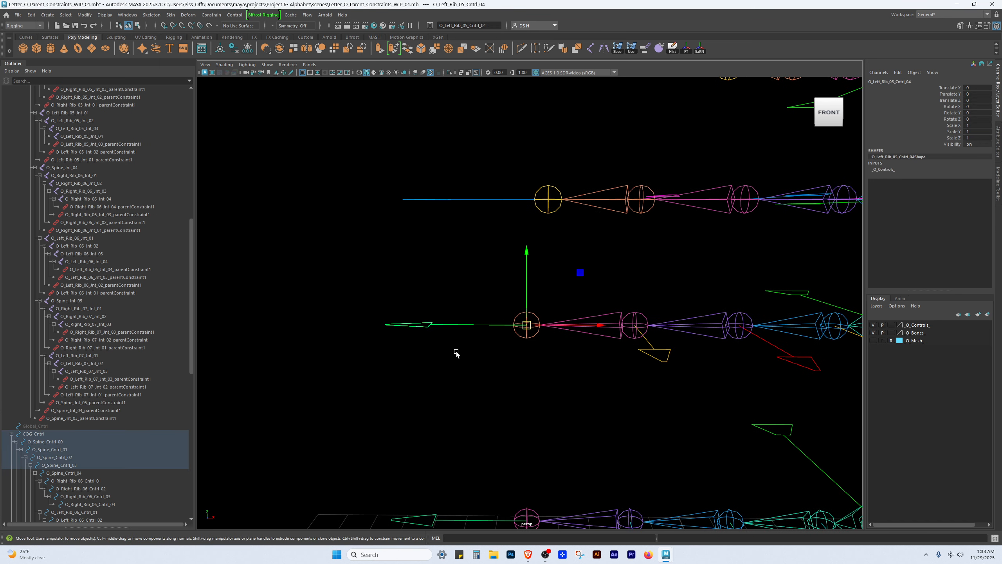
{"action": "left_click", "coordinate": [530, 338], "text": "shift"}
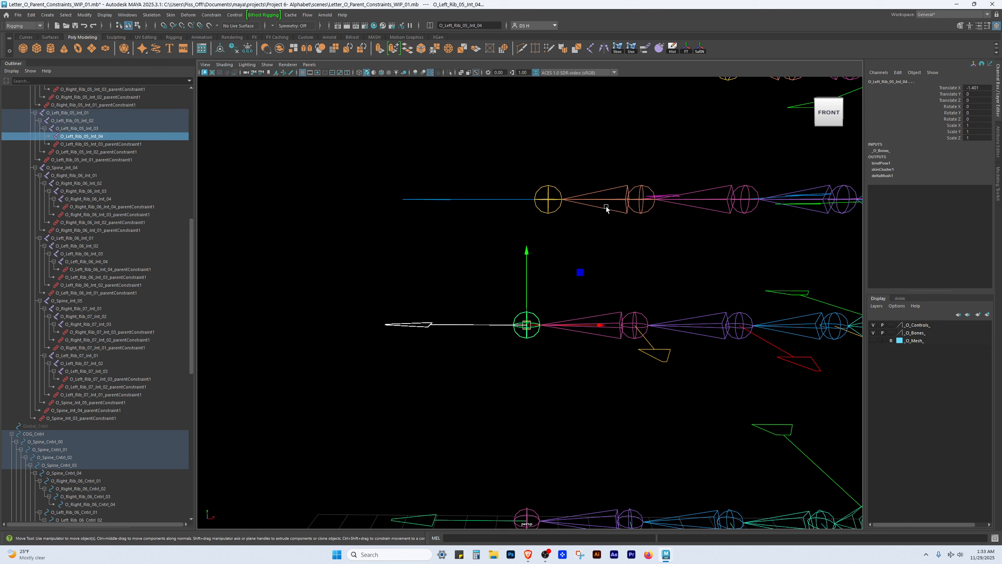
{"action": "double_click", "coordinate": [645, 48]}
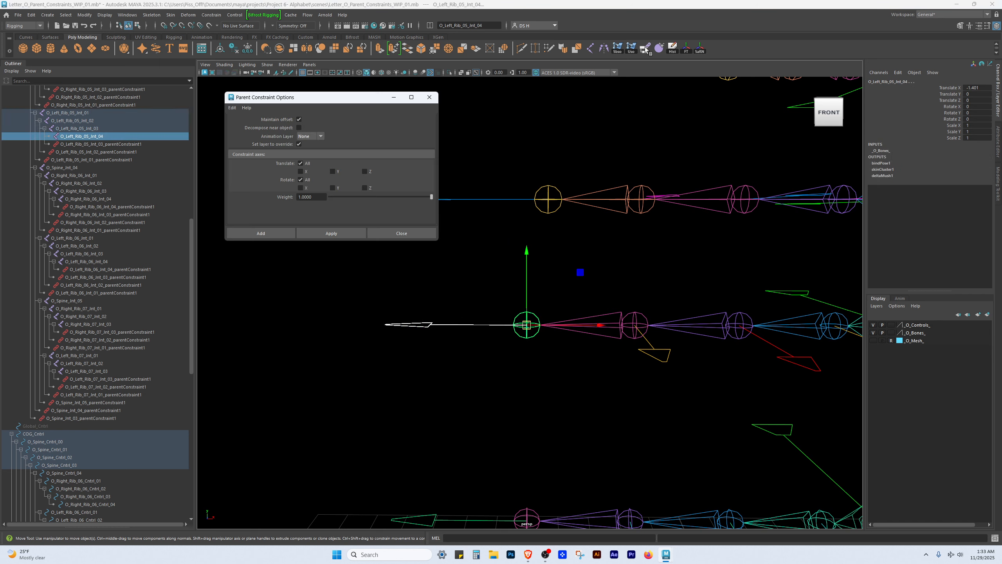
{"action": "left_click", "coordinate": [273, 233]}
{"action": "left_click", "coordinate": [320, 374]}
- Inspect joints O_Left_Rib_06_Jnt_04 and O_Spine_Jnt_03 for existing parent constraints, and clear the selection
{"action": "left_click_drag", "start_coordinate": [454, 358], "coordinate": [420, 235], "text": "alt"}
{"action": "left_click", "coordinate": [424, 232]}
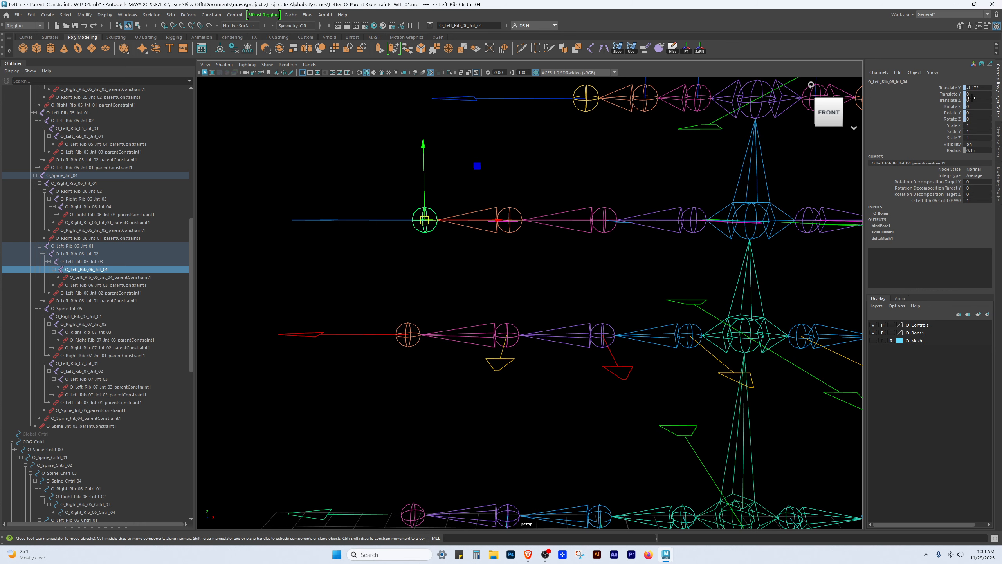
{"action": "left_click", "coordinate": [445, 376]}
{"action": "left_click_drag", "start_coordinate": [445, 376], "coordinate": [534, 388], "text": "alt"}
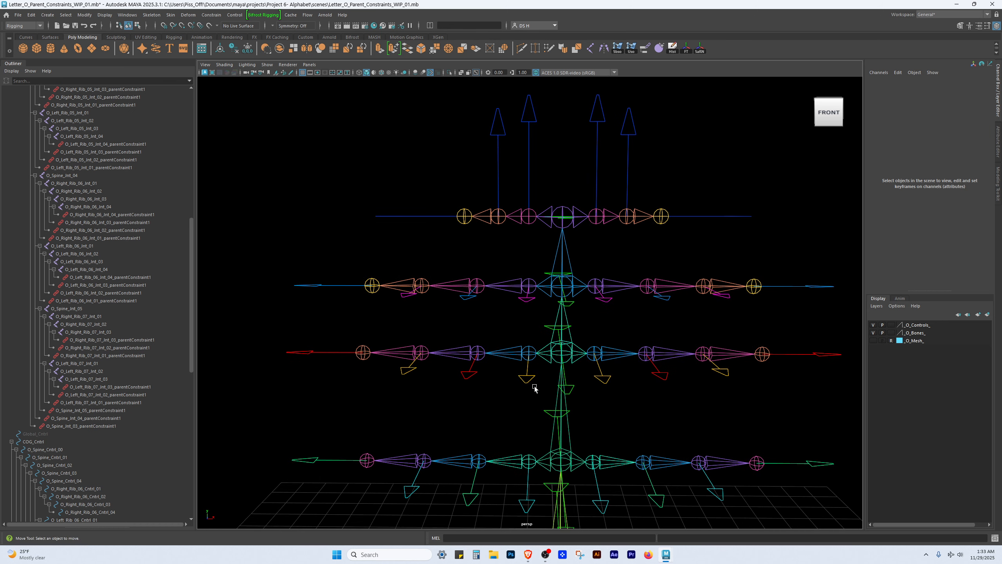
{"action": "scroll", "coordinate": [535, 393], "scroll_direction": "up", "scroll_amount": 5}
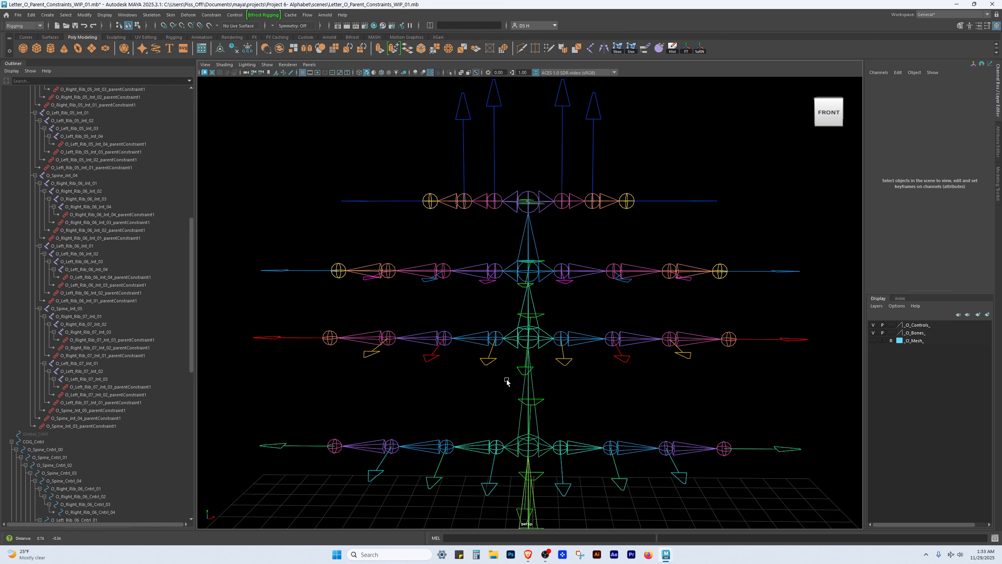
{"action": "left_click", "coordinate": [542, 342]}
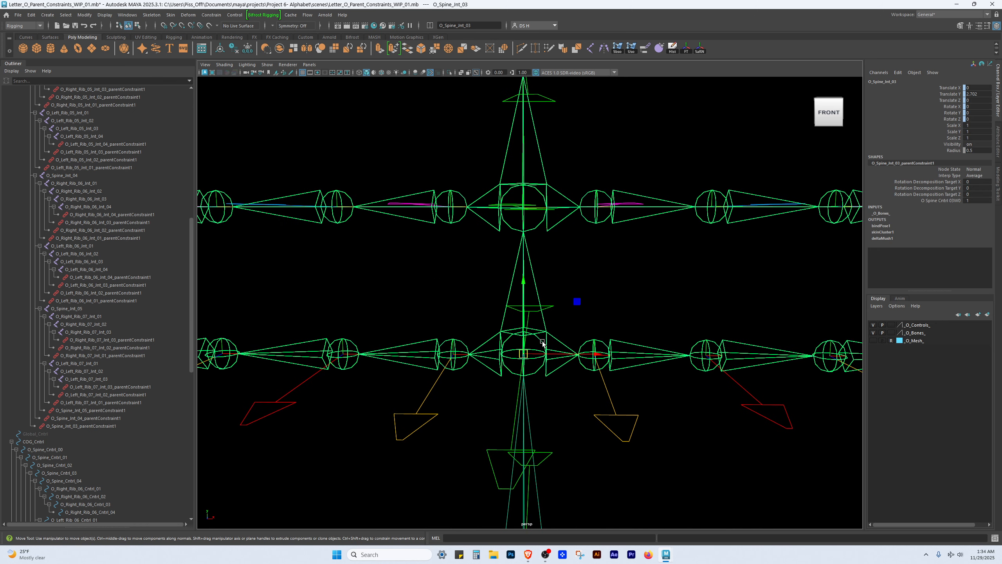
{"action": "scroll", "coordinate": [647, 451], "scroll_direction": "down", "scroll_amount": 5}
{"action": "left_click", "coordinate": [382, 374]}
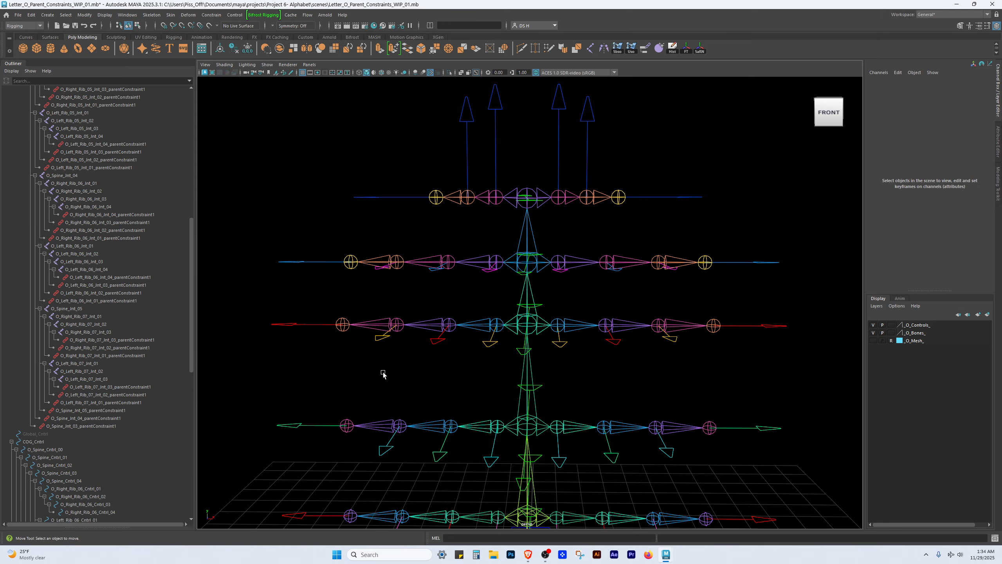
- Test-rotate the O_Left_Rib_05 controls together from the tip back to Cntrl_01, undo the rotation and deselect them
{"action": "left_click", "coordinate": [292, 323]}
{"action": "key", "text": "Up"}
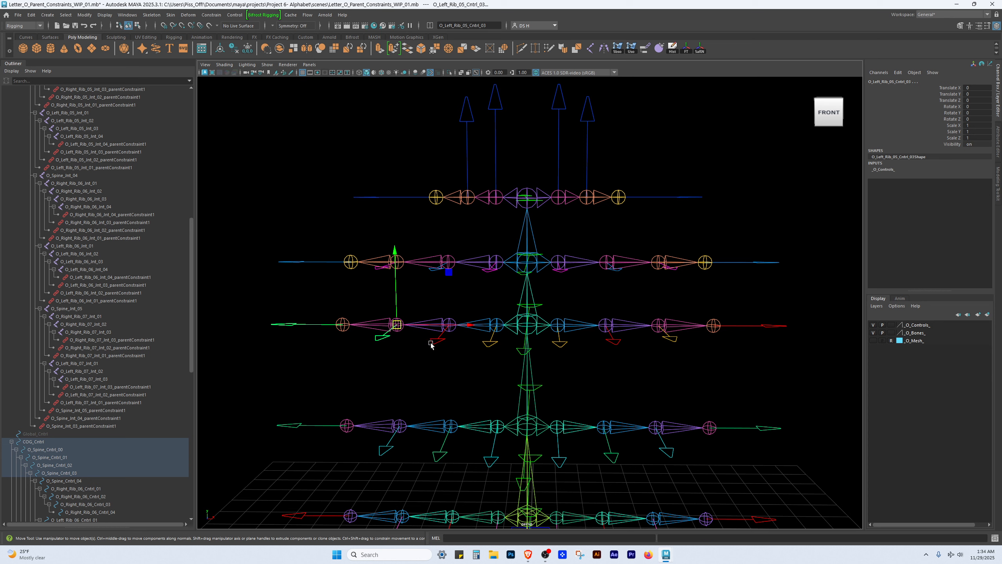
{"action": "key", "text": "Up"}
{"action": "key", "text": "Up"}
{"action": "key", "text": "e"}
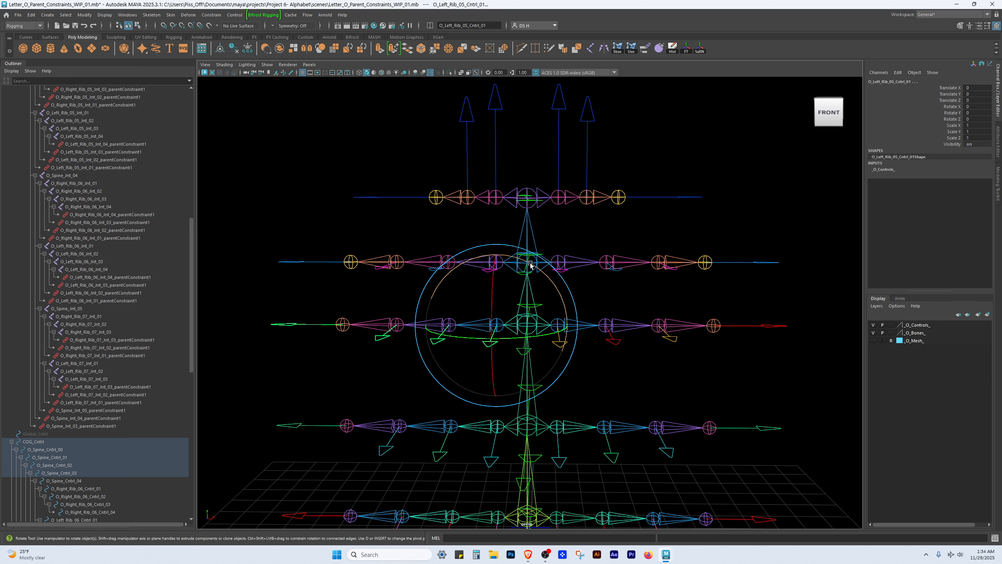
{"action": "left_click_drag", "start_coordinate": [550, 278], "coordinate": [510, 245]}
{"action": "left_click", "coordinate": [749, 381]}
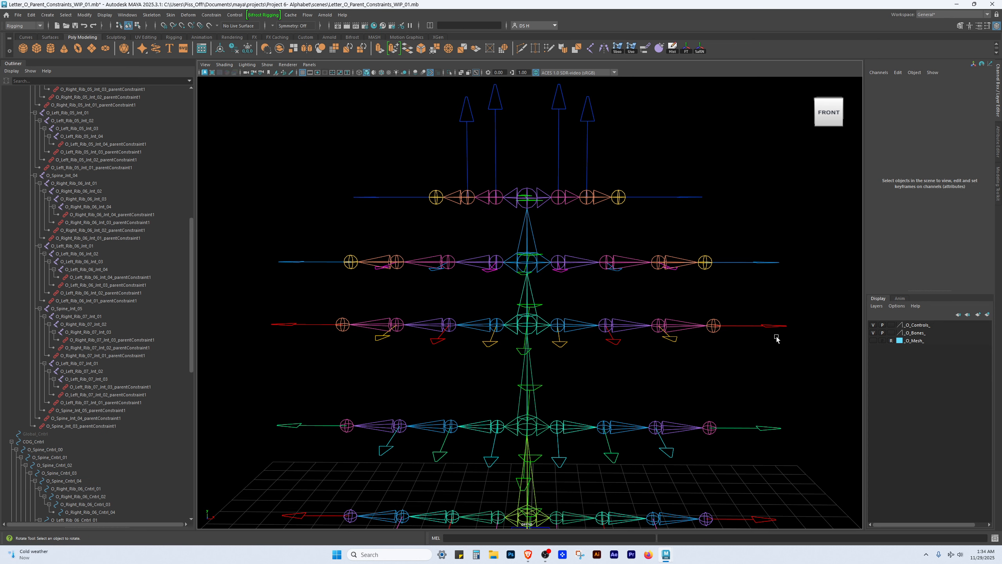
- Test-rotate the O_Right_Rib_05 controls together from the tip back to Cntrl_01, undo the rotation and deselect them
{"action": "left_click_drag", "start_coordinate": [791, 306], "coordinate": [759, 359]}
{"action": "key", "text": "w"}
{"action": "key", "text": "Up"}
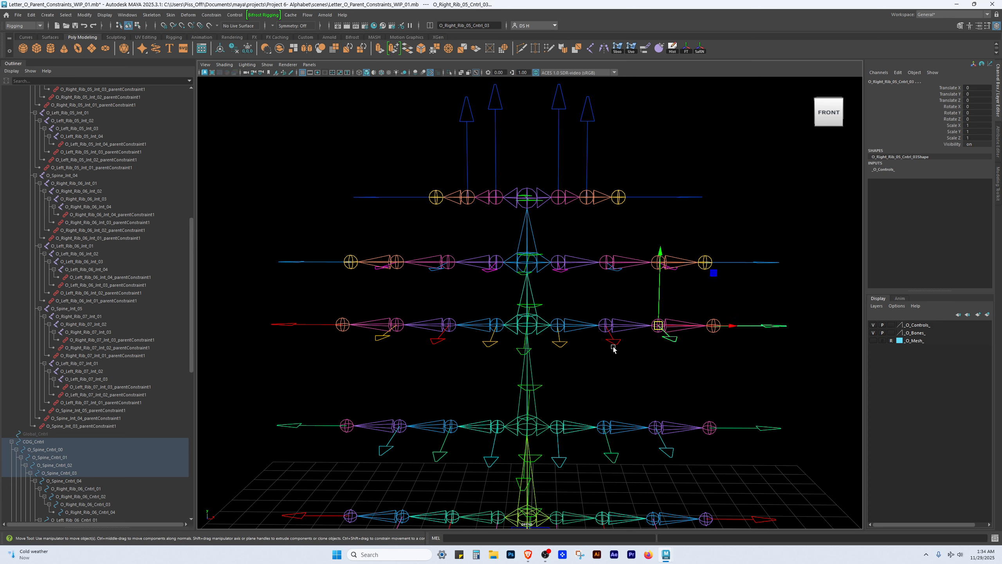
{"action": "key", "text": "Up"}
{"action": "key", "text": "Up"}
{"action": "key", "text": "e"}
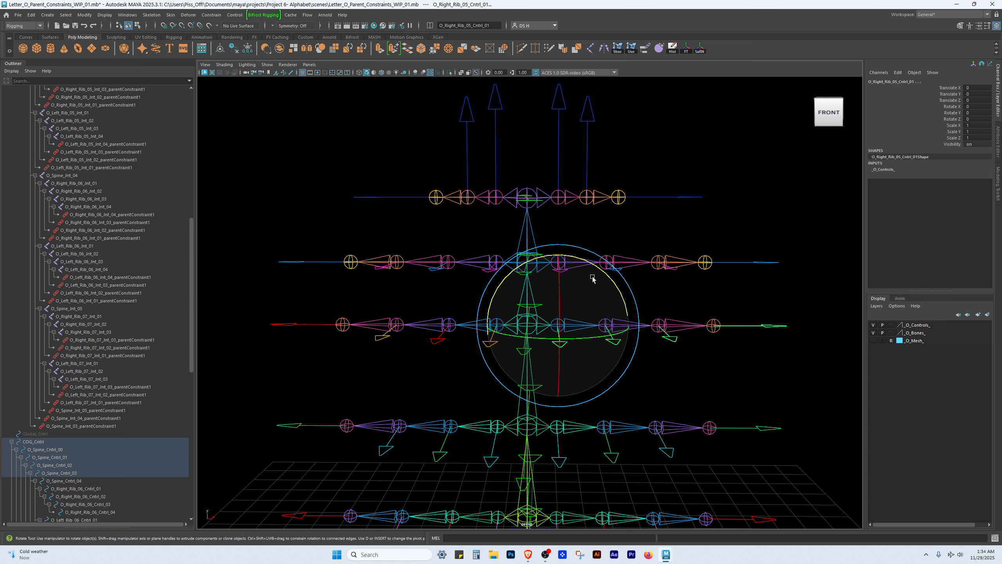
{"action": "left_click_drag", "start_coordinate": [603, 282], "coordinate": [607, 304]}
{"action": "key", "text": "ctrl+z"}
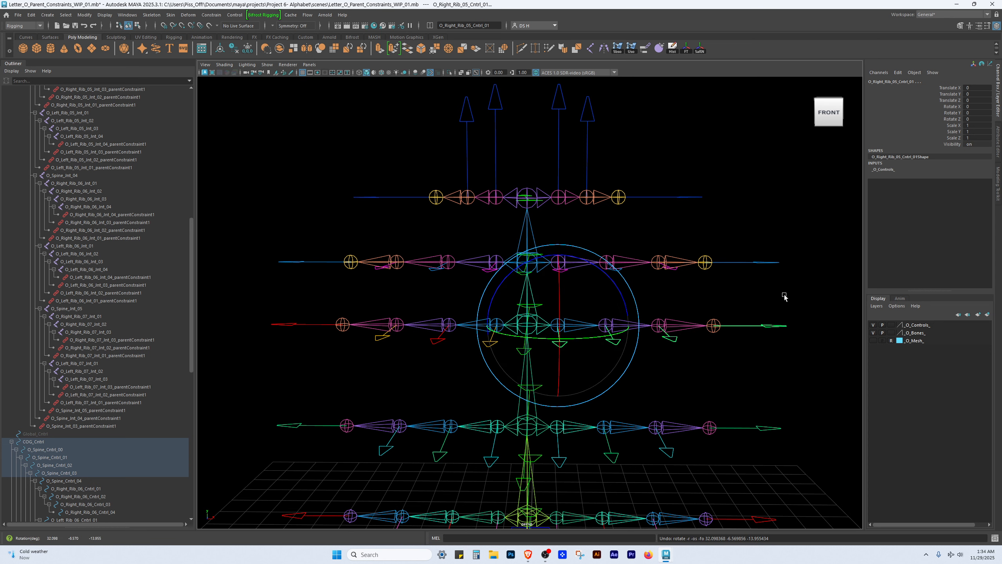
{"action": "left_click", "coordinate": [786, 299]}
- Test-move control O_Spine_Cntrl_03 upward, undo the move and deselect it
{"action": "left_click", "coordinate": [520, 350]}
{"action": "key", "text": "w"}
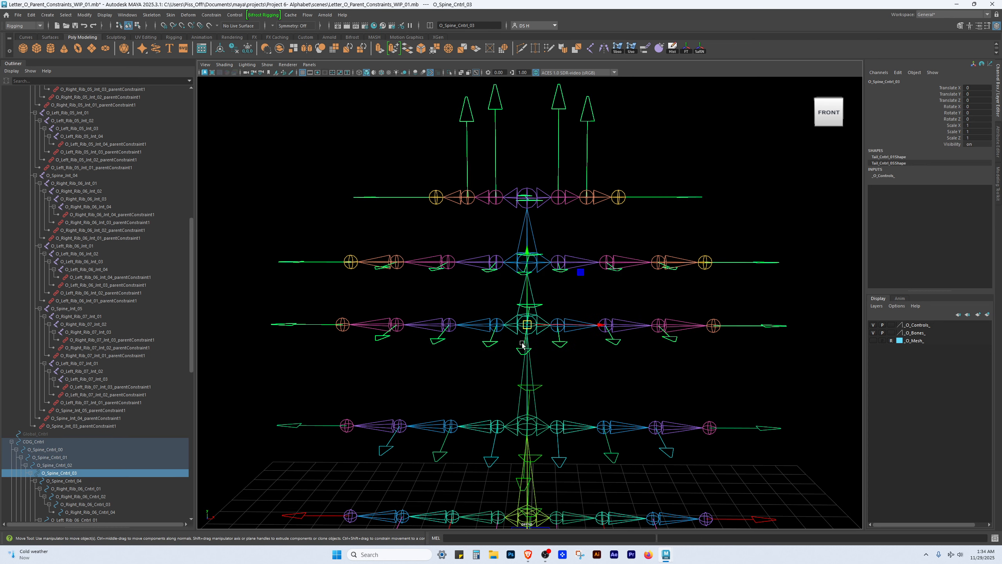
{"action": "left_click_drag", "start_coordinate": [519, 350], "coordinate": [431, 361], "text": "alt"}
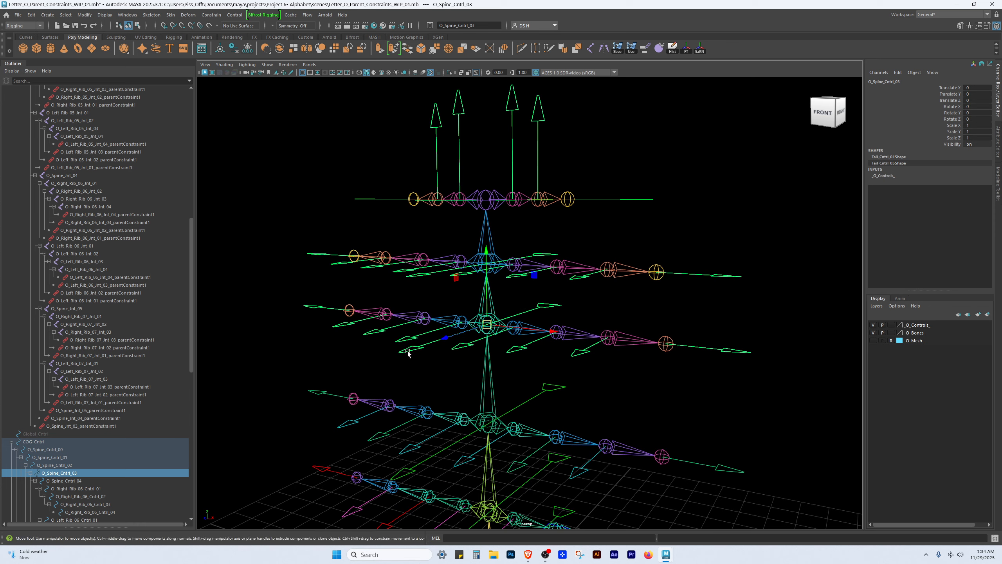
{"action": "left_click_drag", "start_coordinate": [487, 255], "coordinate": [501, 203]}
{"action": "key", "text": "ctrl+z"}
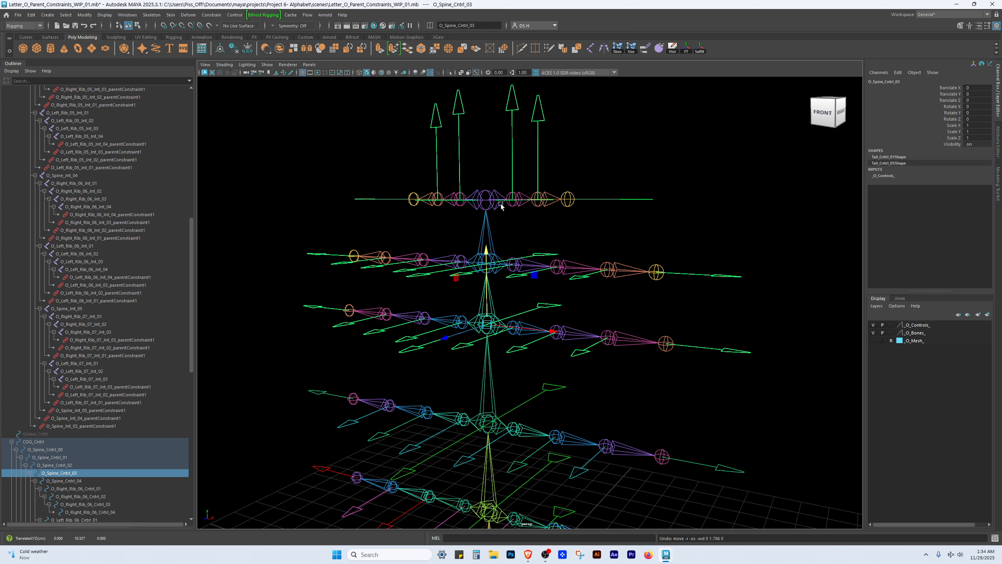
{"action": "left_click", "coordinate": [762, 205]}
- Test-move O_Spine_Cntrl_05 and another upper control, undoing each move and clearing the selection
{"action": "left_click_drag", "start_coordinate": [548, 237], "coordinate": [528, 170], "text": "alt"}
{"action": "left_click", "coordinate": [528, 229]}
{"action": "key", "text": "ctrl+z"}
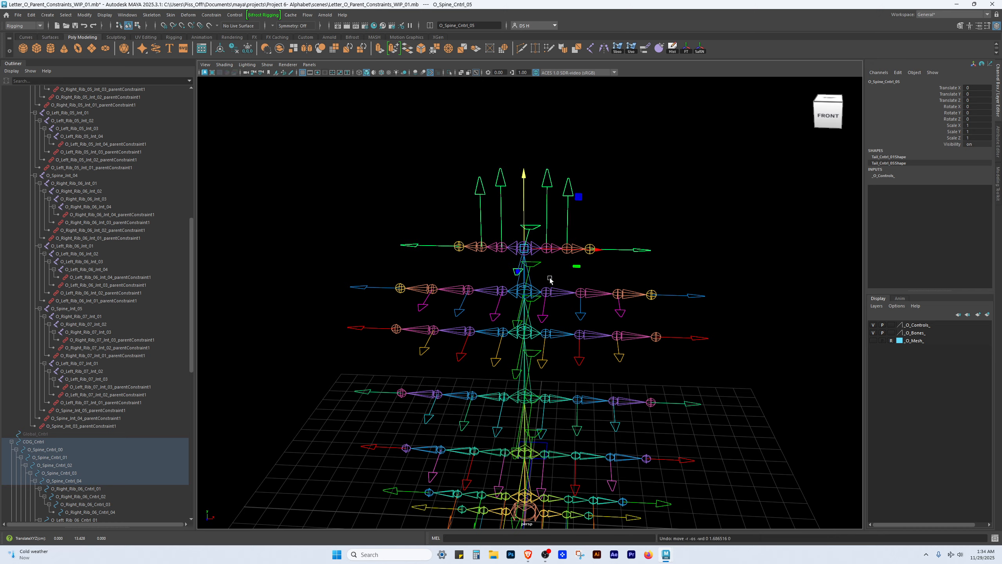
{"action": "left_click_drag", "start_coordinate": [550, 278], "coordinate": [494, 220], "text": "alt"}
{"action": "left_click", "coordinate": [489, 276]}
{"action": "key", "text": "ctrl+z"}
{"action": "left_click", "coordinate": [734, 271]}
- Compare joints O_Right_Rib_04_Jnt_02 and O_Right_Rib_05_Jnt_02 to check which rib row already has parent constraints
{"action": "left_click_drag", "start_coordinate": [592, 353], "coordinate": [628, 346], "text": "alt"}
{"action": "middle_click_drag", "start_coordinate": [579, 377], "coordinate": [554, 284], "text": "alt"}
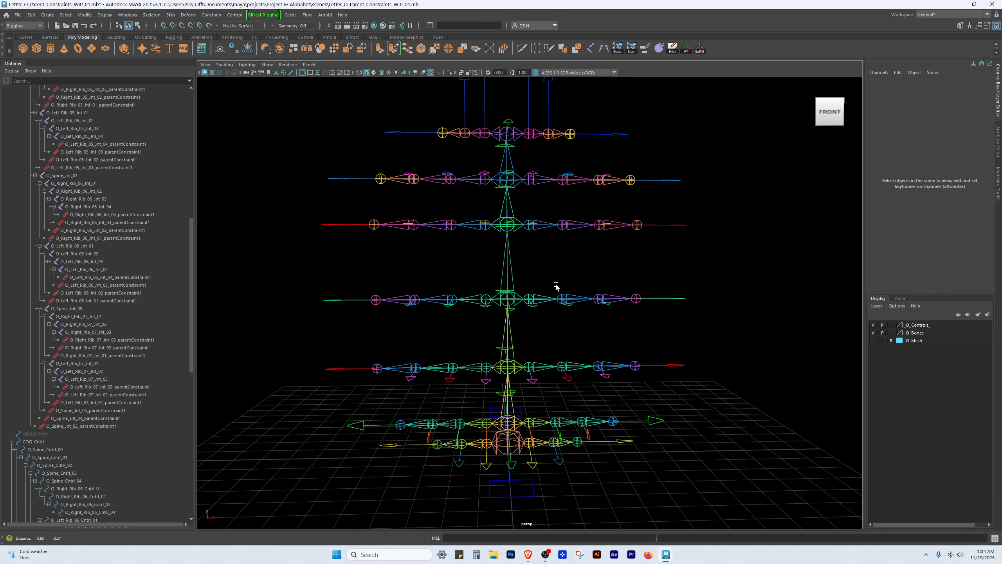
{"action": "left_click_drag", "start_coordinate": [554, 284], "coordinate": [558, 310], "text": "alt"}
{"action": "right_click_drag", "start_coordinate": [540, 319], "coordinate": [598, 349], "text": "alt"}
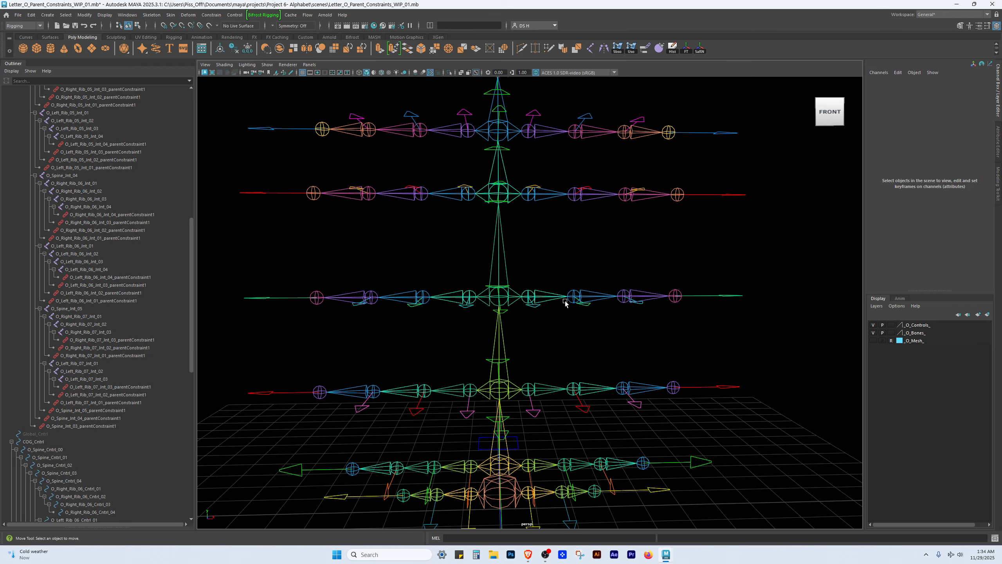
{"action": "left_click", "coordinate": [571, 295]}
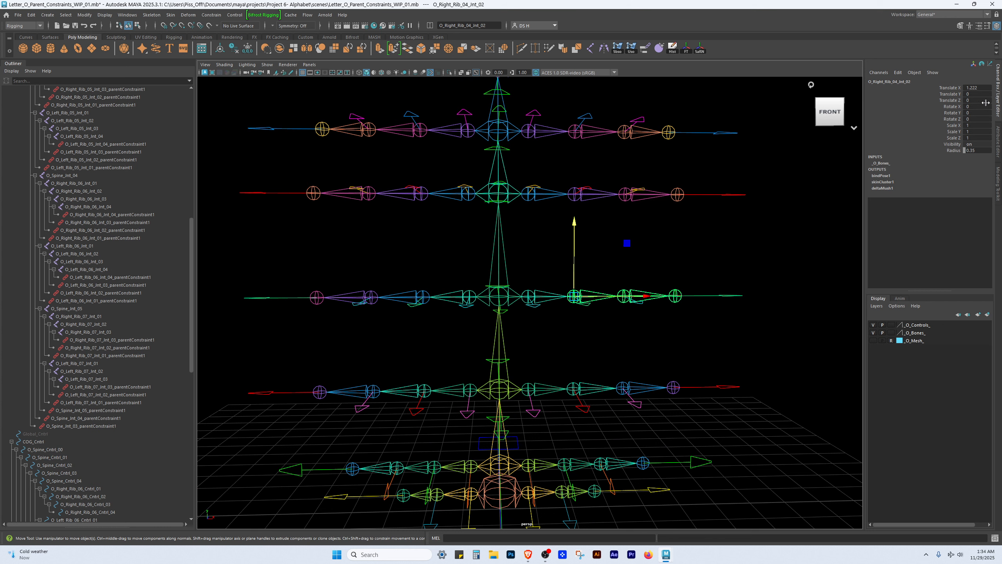
{"action": "left_click", "coordinate": [653, 325]}
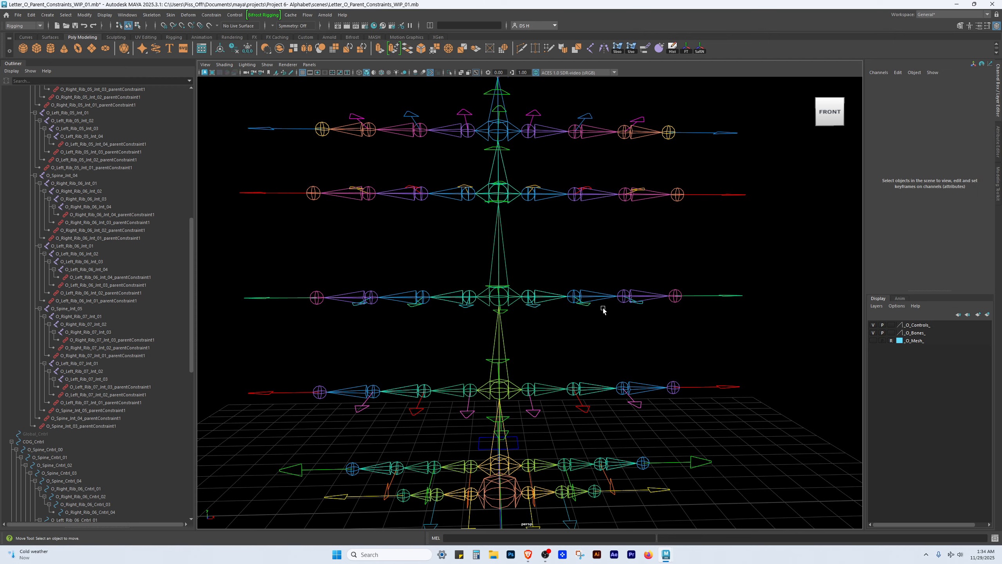
{"action": "middle_click_drag", "start_coordinate": [599, 310], "coordinate": [542, 333], "text": "alt"}
{"action": "right_click_drag", "start_coordinate": [543, 333], "coordinate": [610, 294], "text": "alt"}
{"action": "left_click", "coordinate": [530, 212]}
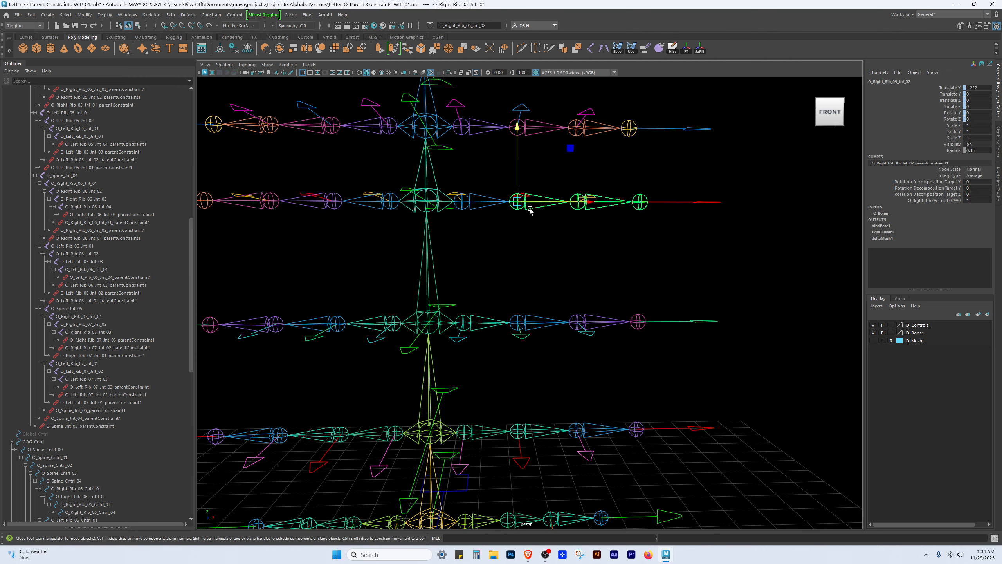
{"action": "left_click", "coordinate": [624, 377]}
- Parent-constrain joint O_Right_Rib_04_Jnt_04 to control O_Right_Rib_04_Cntrl_04 with maintain offset on, and deselect both
{"action": "right_click_drag", "start_coordinate": [677, 346], "coordinate": [746, 350], "text": "alt"}
{"action": "middle_click_drag", "start_coordinate": [710, 343], "coordinate": [601, 359], "text": "alt"}
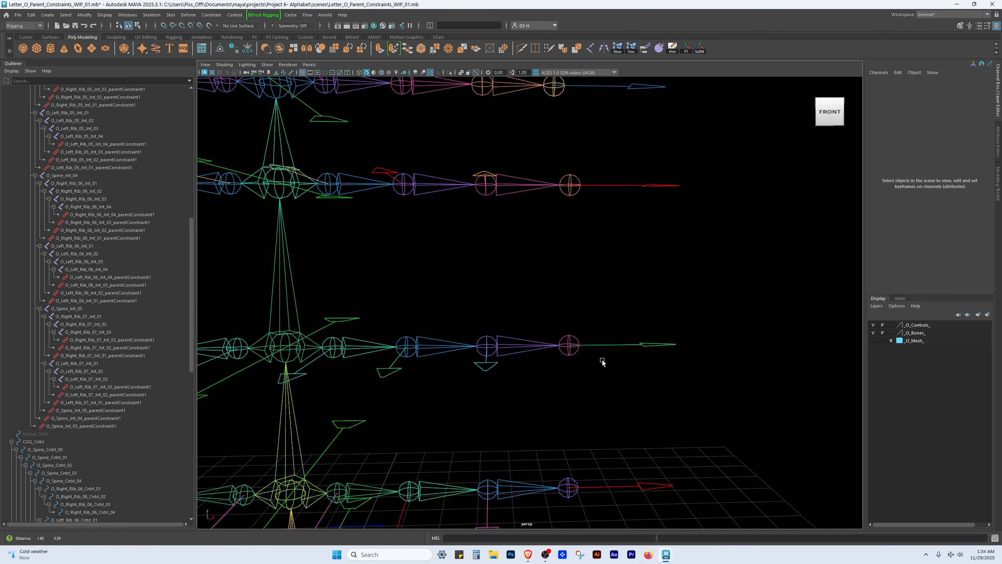
{"action": "left_click", "coordinate": [646, 344]}
{"action": "right_click_drag", "start_coordinate": [651, 346], "coordinate": [666, 372], "text": "alt"}
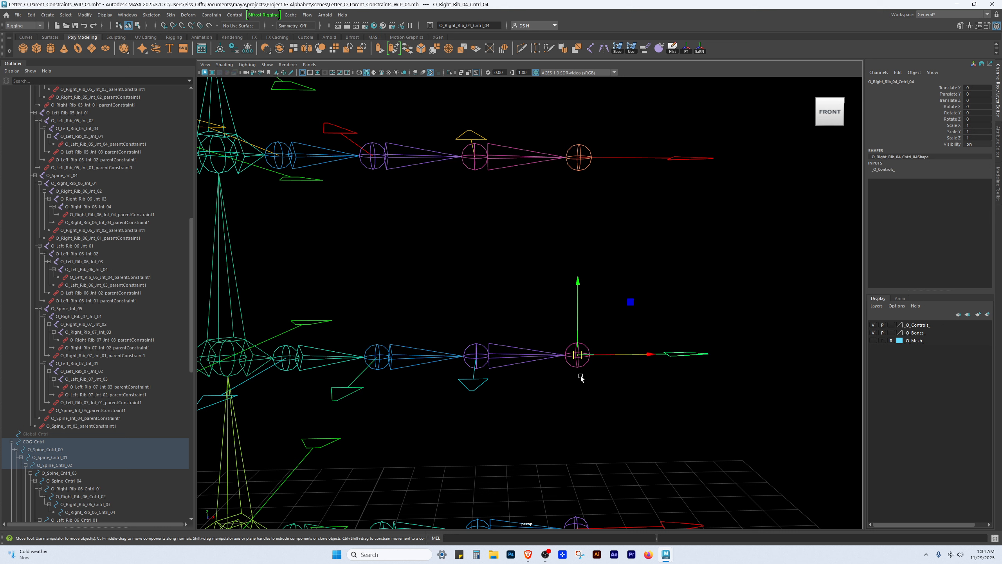
{"action": "left_click", "coordinate": [569, 364], "text": "shift"}
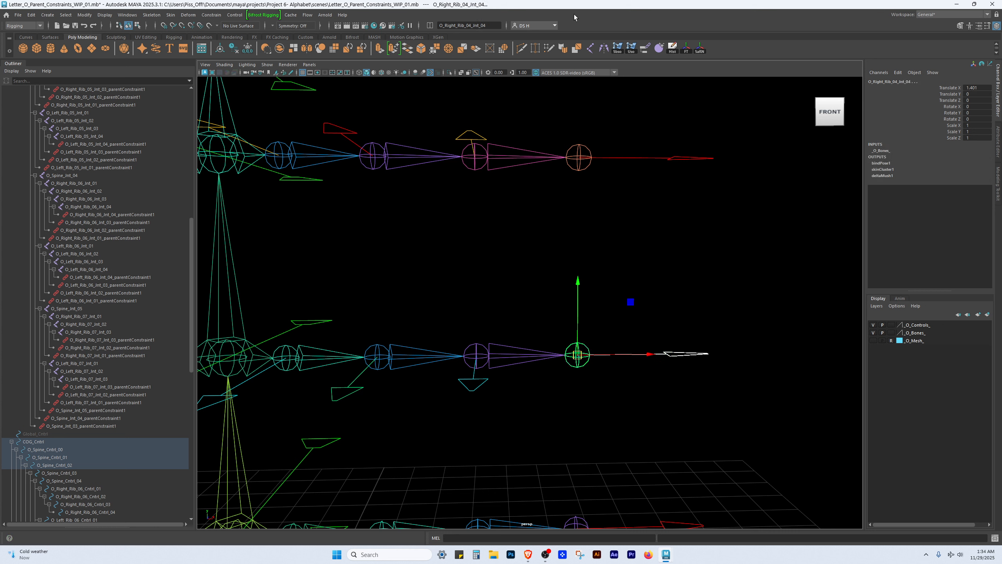
{"action": "double_click", "coordinate": [646, 49]}
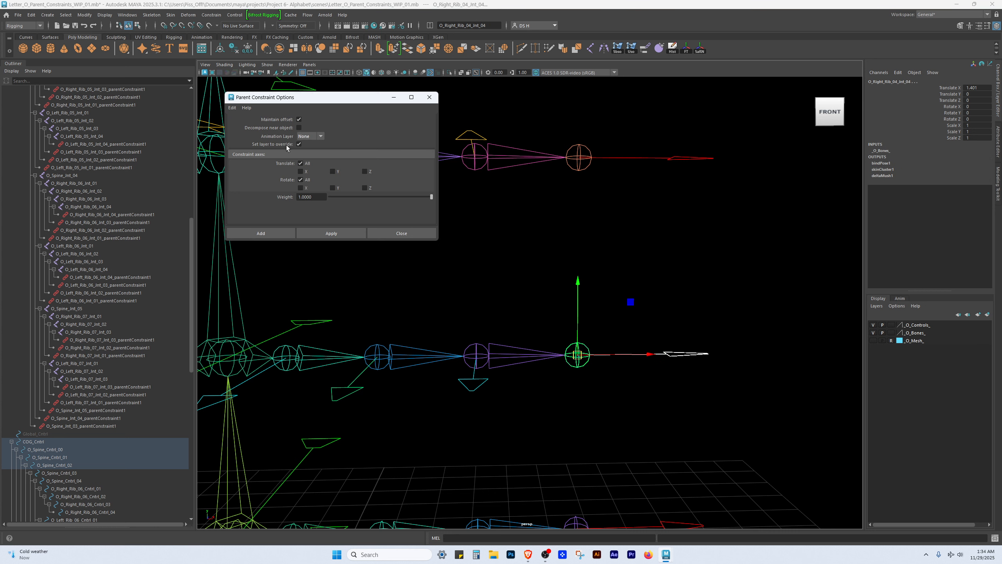
{"action": "left_click", "coordinate": [237, 235]}
{"action": "left_click", "coordinate": [547, 425]}
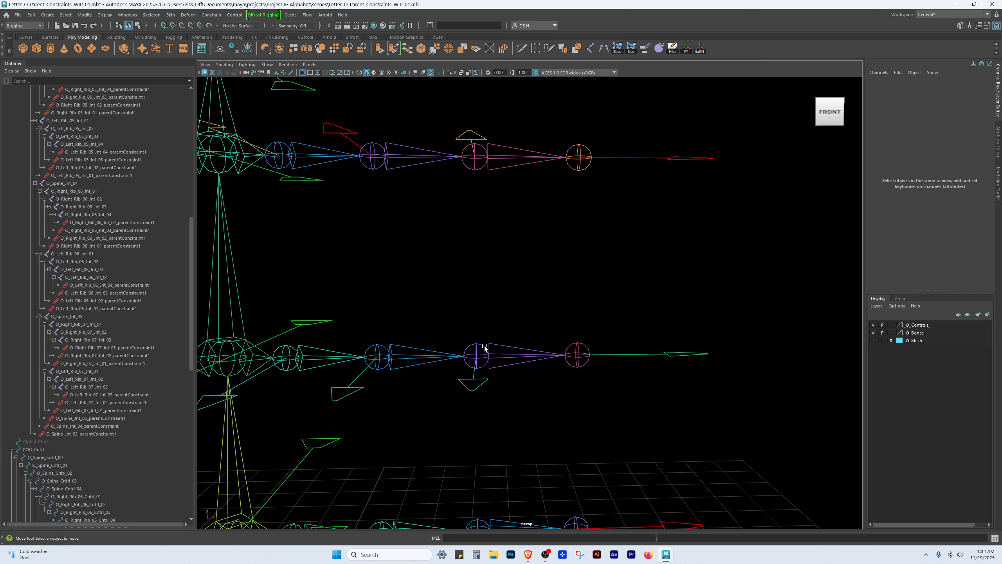
- Parent-constrain joint O_Right_Rib_04_Jnt_03 to control O_Right_Rib_04_Cntrl_03 with maintain offset on, and deselect both
{"action": "left_click", "coordinate": [485, 348]}
{"action": "left_click", "coordinate": [496, 432]}
{"action": "left_click", "coordinate": [474, 386]}
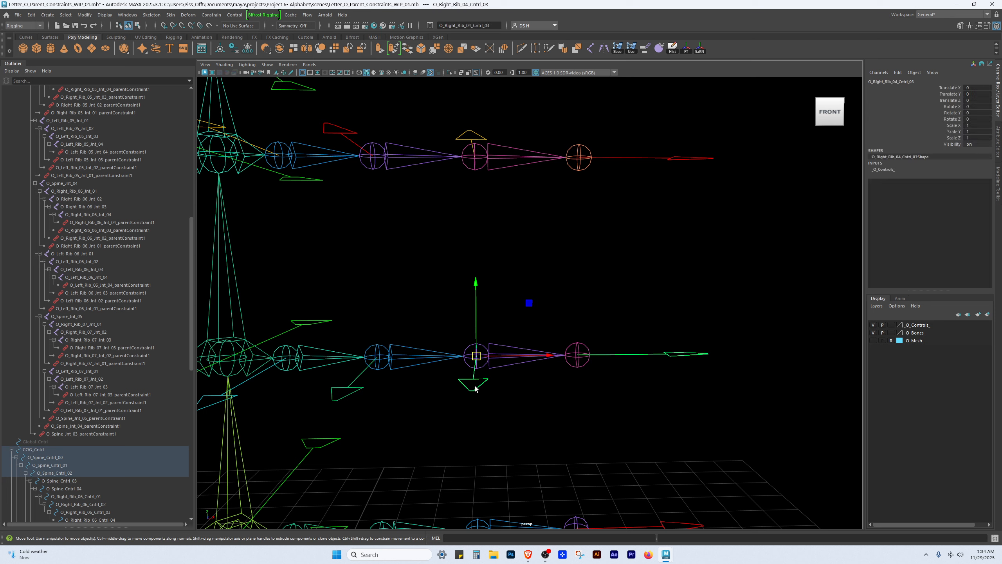
{"action": "left_click", "coordinate": [479, 347], "text": "shift"}
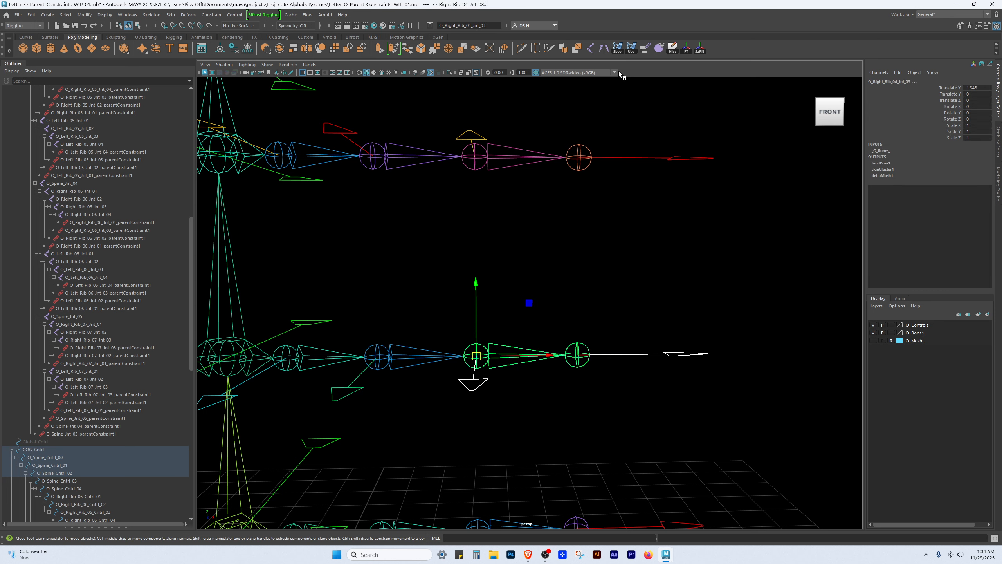
{"action": "double_click", "coordinate": [646, 47]}
{"action": "left_click", "coordinate": [261, 236]}
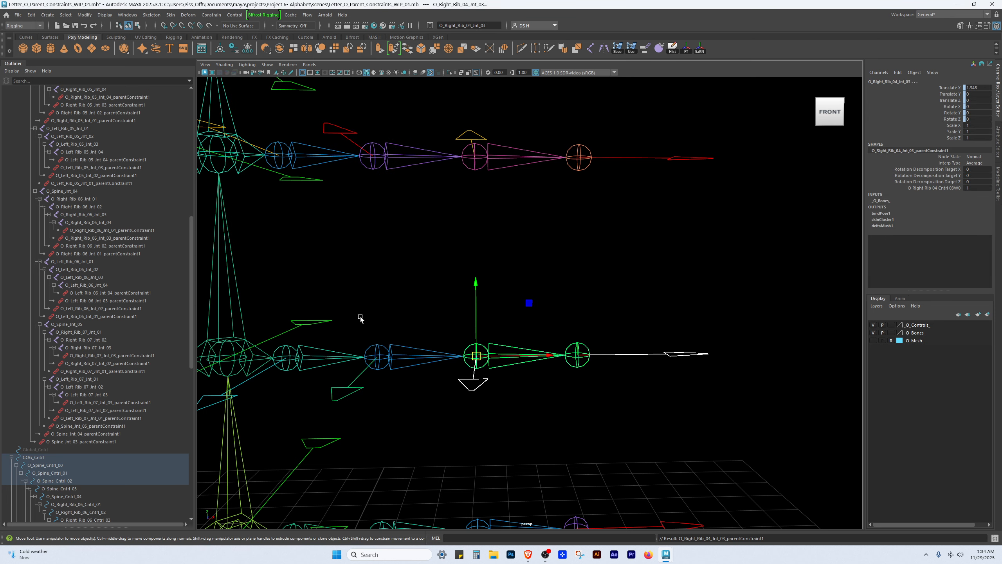
{"action": "left_click", "coordinate": [422, 408]}
- Parent-constrain joint O_Right_Rib_04_Jnt_02 to control O_Right_Rib_04_Cntrl_02 with maintain offset on
{"action": "middle_click_drag", "start_coordinate": [422, 408], "coordinate": [542, 398], "text": "alt"}
{"action": "left_click", "coordinate": [504, 397]}
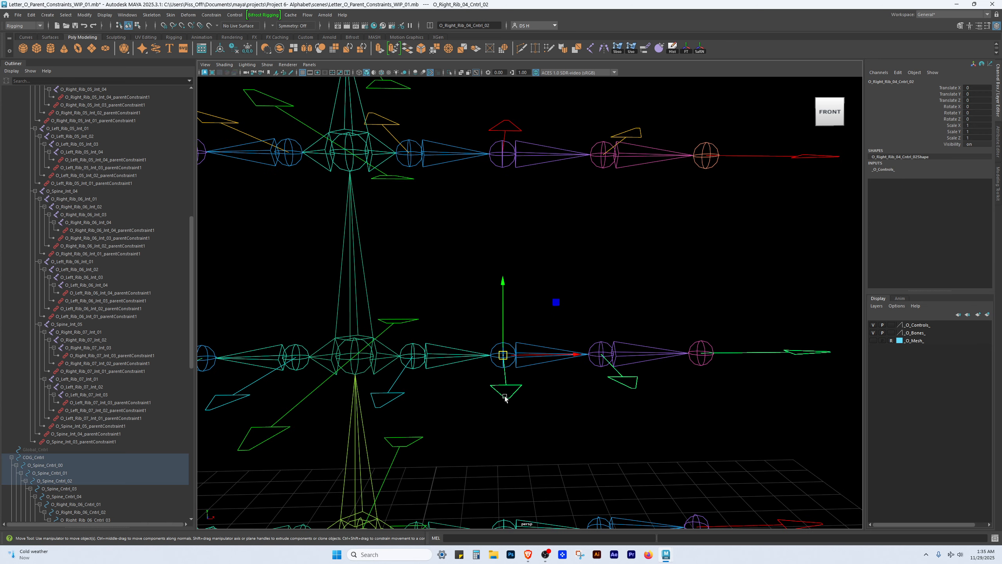
{"action": "left_click", "coordinate": [509, 346], "text": "shift"}
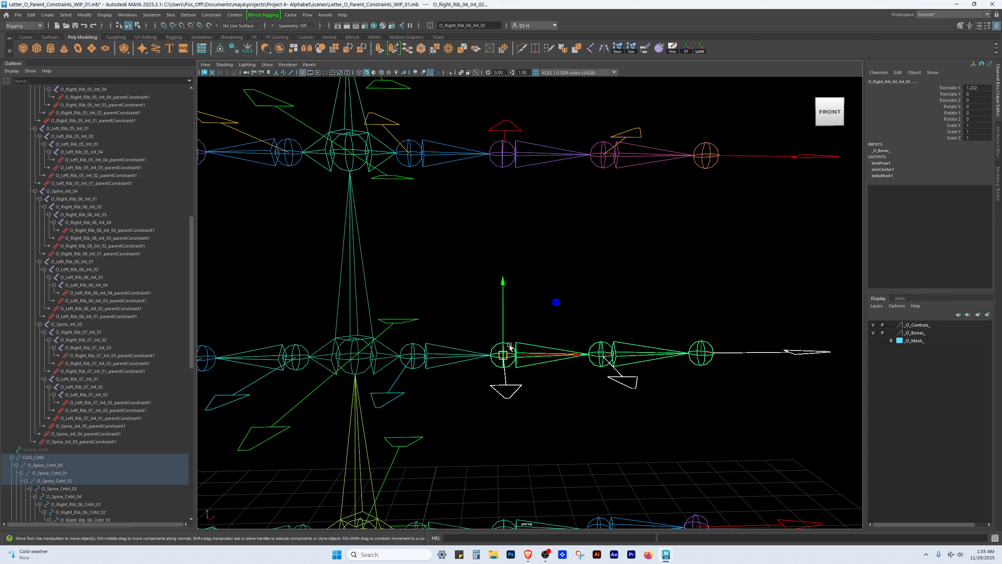
{"action": "double_click", "coordinate": [645, 48]}
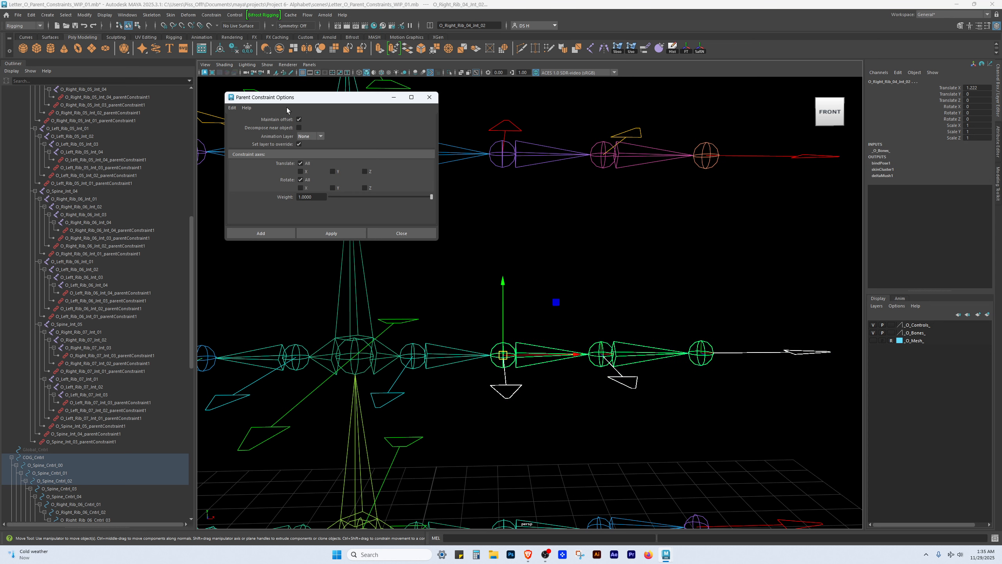
{"action": "left_click", "coordinate": [266, 232]}
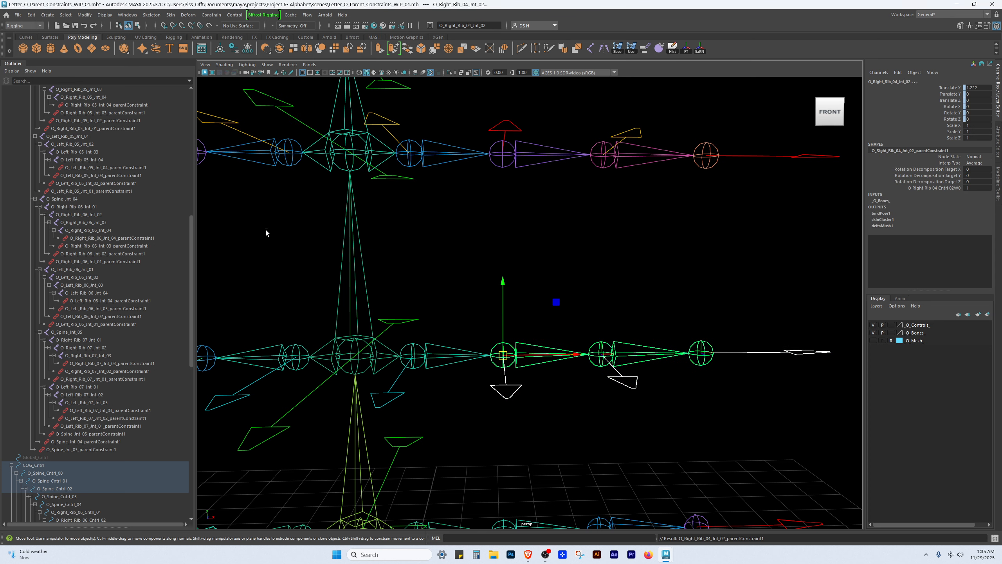
- Parent-constrain joint O_Right_Rib_04_Jnt_01 to control O_Right_Rib_04_Cntrl_01 with maintain offset on, and deselect both
{"action": "left_click", "coordinate": [524, 452]}
{"action": "middle_click_drag", "start_coordinate": [437, 403], "coordinate": [533, 392], "text": "alt"}
{"action": "left_click", "coordinate": [529, 390]}
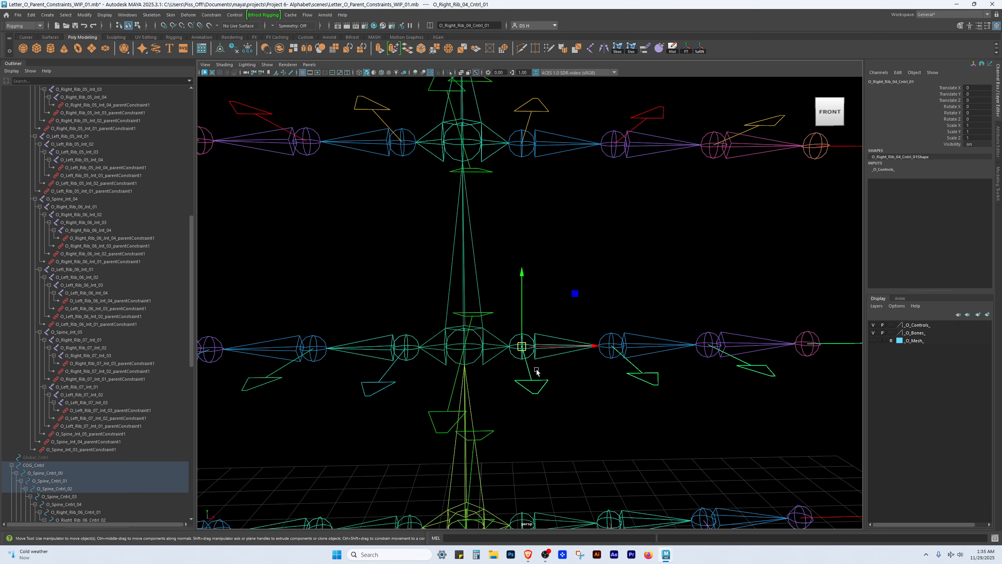
{"action": "left_click", "coordinate": [532, 337], "text": "shift"}
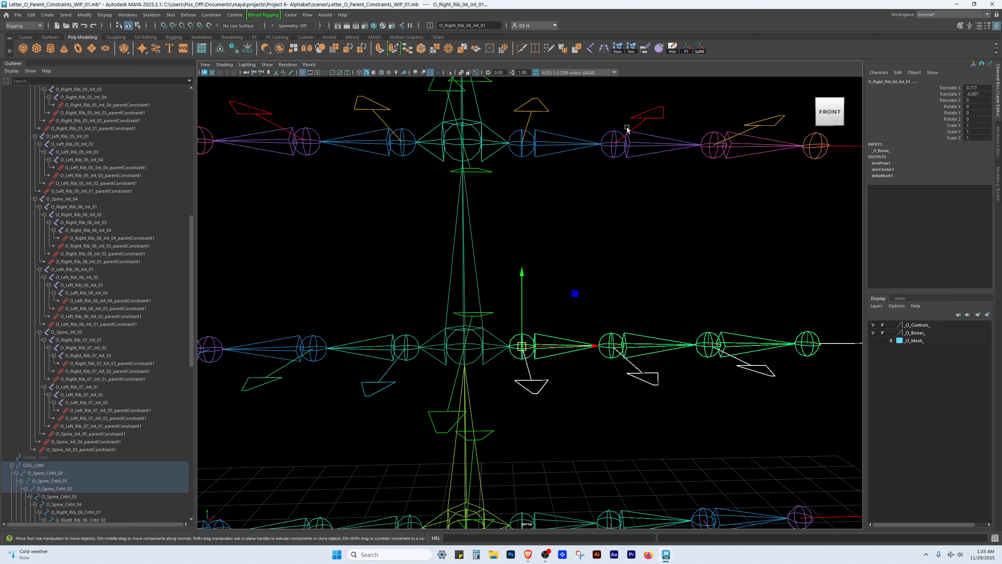
{"action": "left_click", "coordinate": [645, 49]}
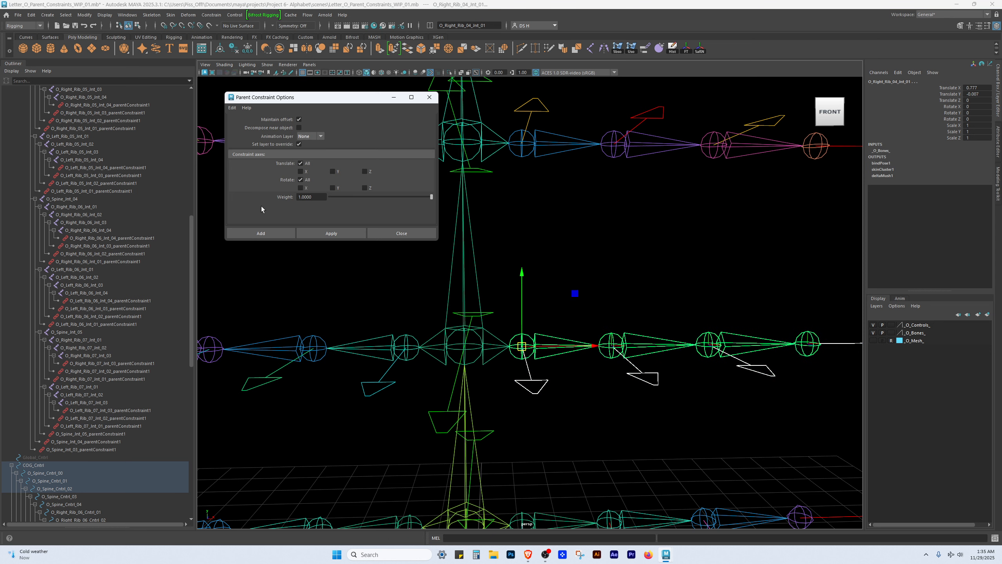
{"action": "left_click", "coordinate": [252, 233]}
{"action": "left_click", "coordinate": [520, 421]}
- Parent-constrain joint O_Spine_Jnt_02 to control O_Spine_Cntrl_02 with maintain offset on, and deselect both
{"action": "middle_click_drag", "start_coordinate": [530, 420], "coordinate": [438, 383], "text": "alt"}
{"action": "left_click", "coordinate": [364, 408]}
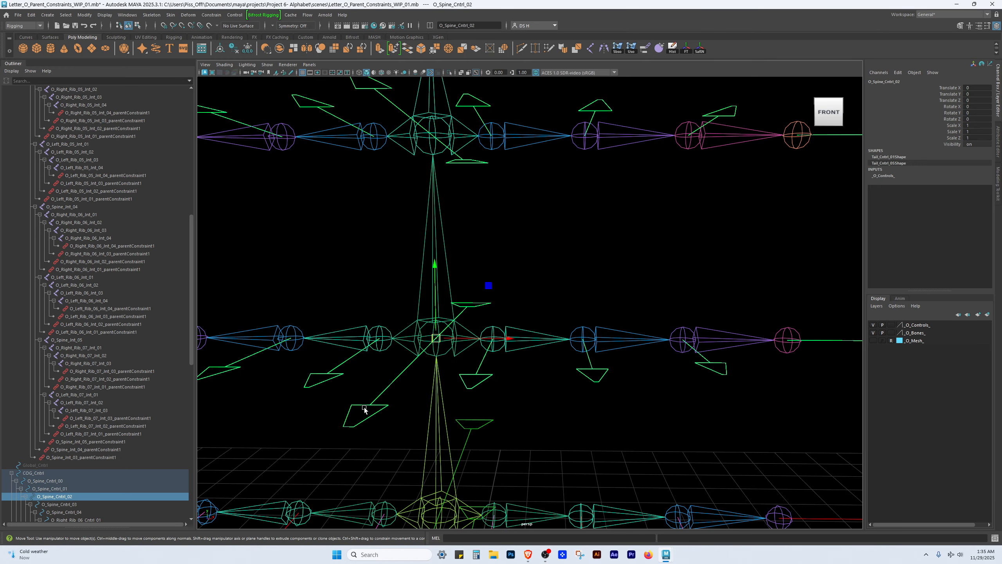
{"action": "left_click", "coordinate": [424, 323]}
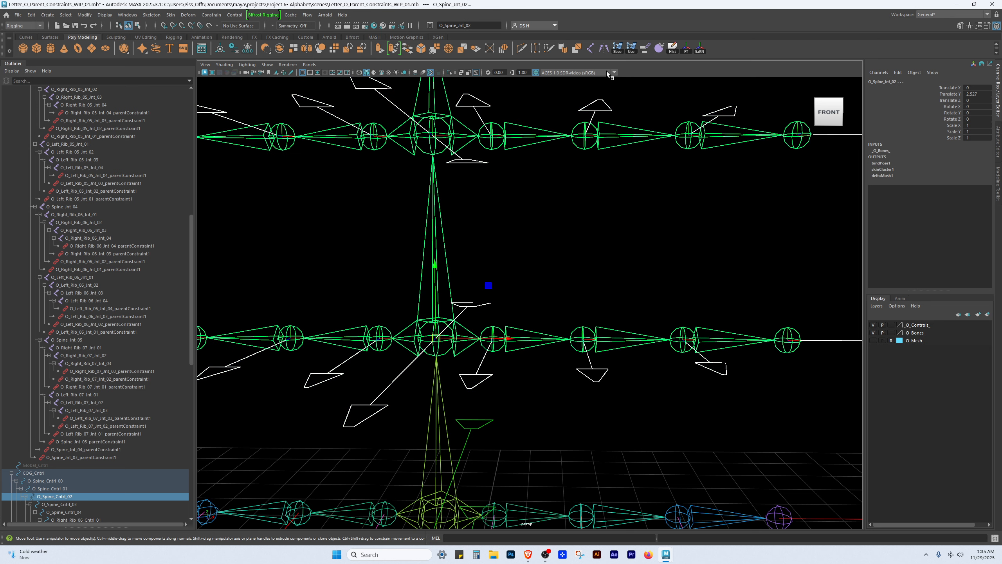
{"action": "double_click", "coordinate": [646, 47]}
{"action": "left_click", "coordinate": [252, 235]}
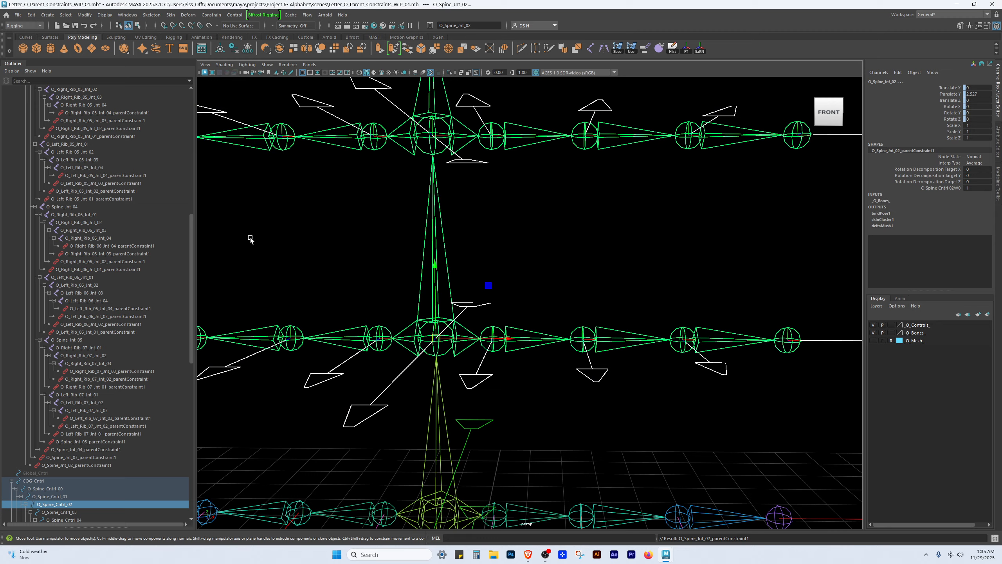
{"action": "left_click", "coordinate": [323, 278]}
- Parent-constrain joint O_Left_Rib_04_Jnt_01 to control O_Left_Rib_04_Cntrl_01 with maintain offset on, and deselect both
{"action": "middle_click_drag", "start_coordinate": [360, 310], "coordinate": [464, 318], "text": "alt"}
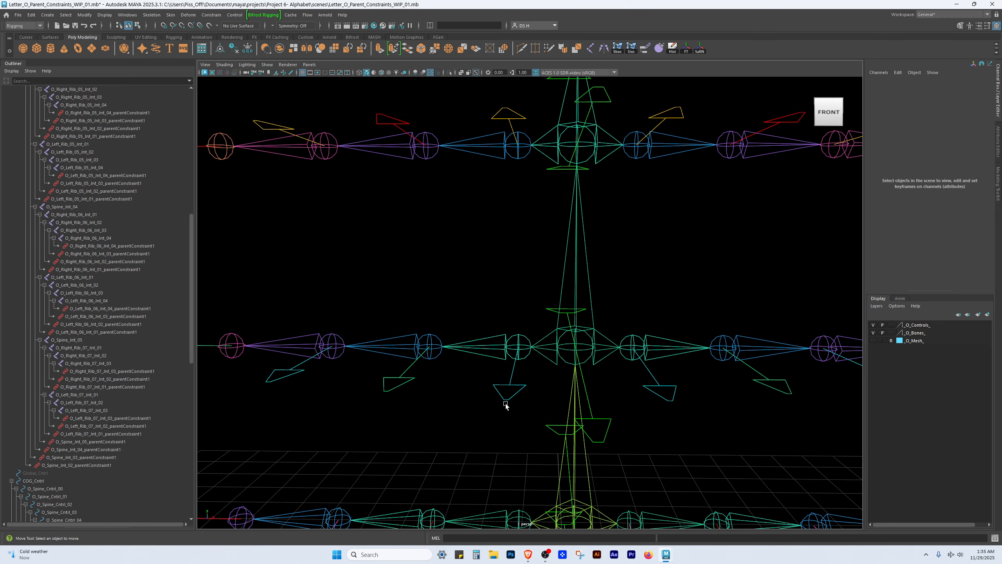
{"action": "left_click", "coordinate": [509, 400]}
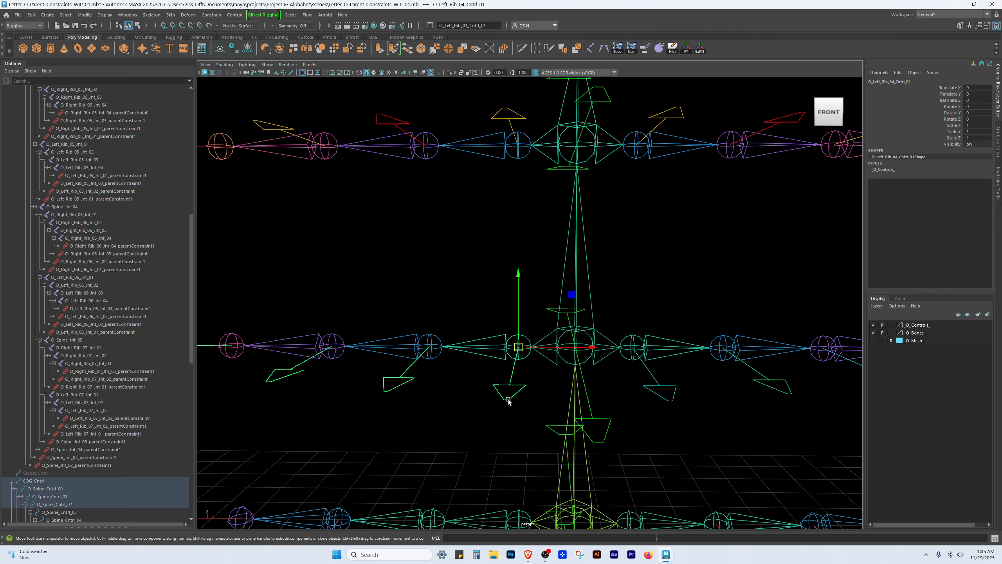
{"action": "left_click", "coordinate": [525, 340], "text": "shift"}
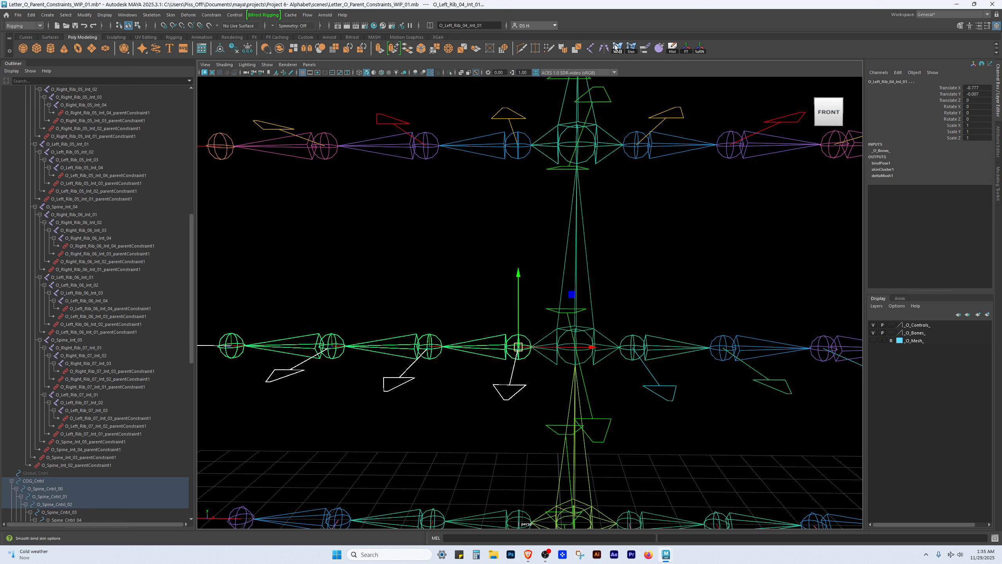
{"action": "left_click", "coordinate": [646, 49]}
{"action": "left_click", "coordinate": [247, 230]}
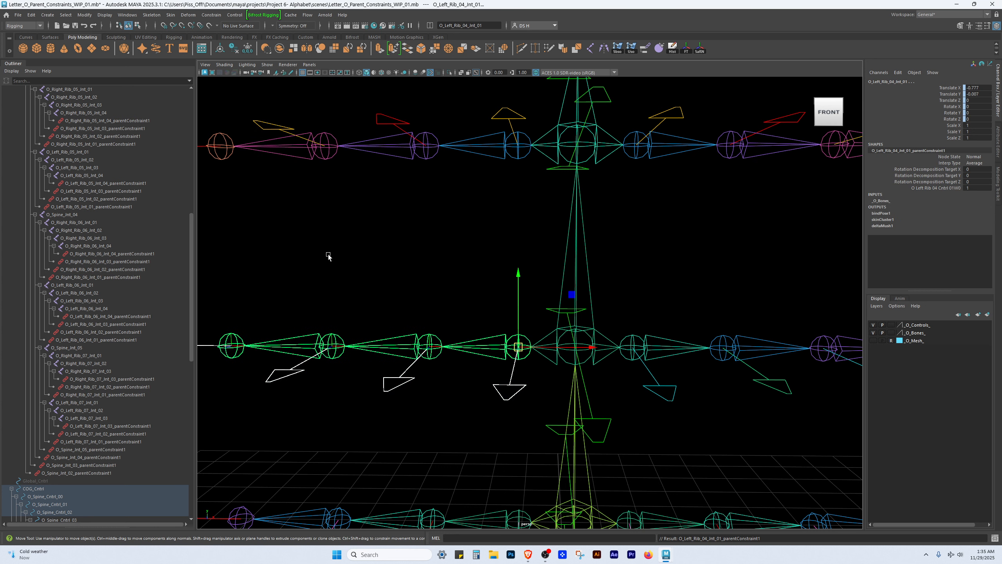
{"action": "left_click", "coordinate": [420, 275]}
- Parent-constrain joint O_Left_Rib_04_Jnt_02 to control O_Left_Rib_04_Cntrl_02 with maintain offset on, and deselect both
{"action": "middle_click_drag", "start_coordinate": [412, 389], "coordinate": [458, 400], "text": "alt"}
{"action": "left_click", "coordinate": [460, 402]}
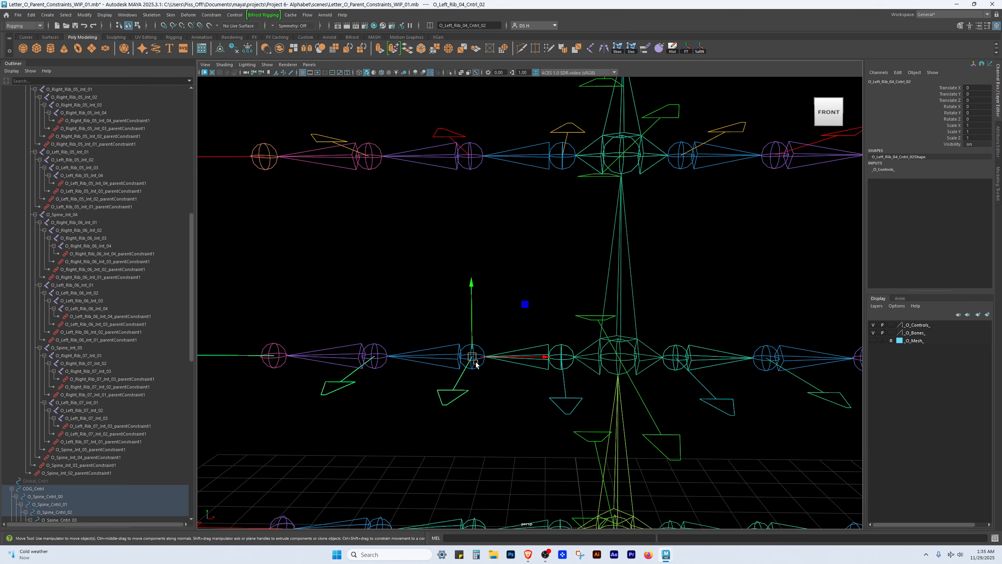
{"action": "left_click", "coordinate": [481, 346], "text": "shift"}
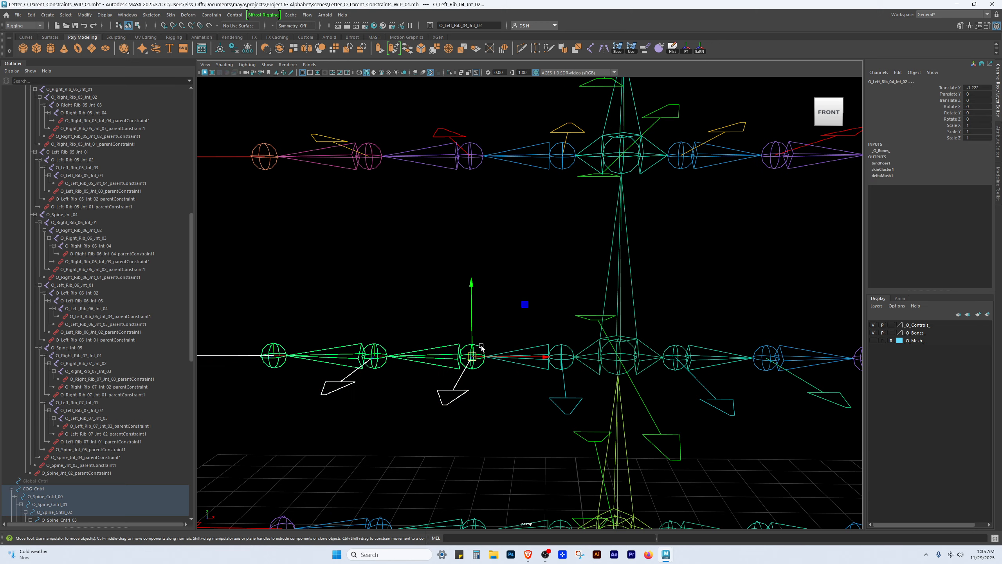
{"action": "left_click", "coordinate": [646, 54]}
{"action": "left_click", "coordinate": [279, 238]}
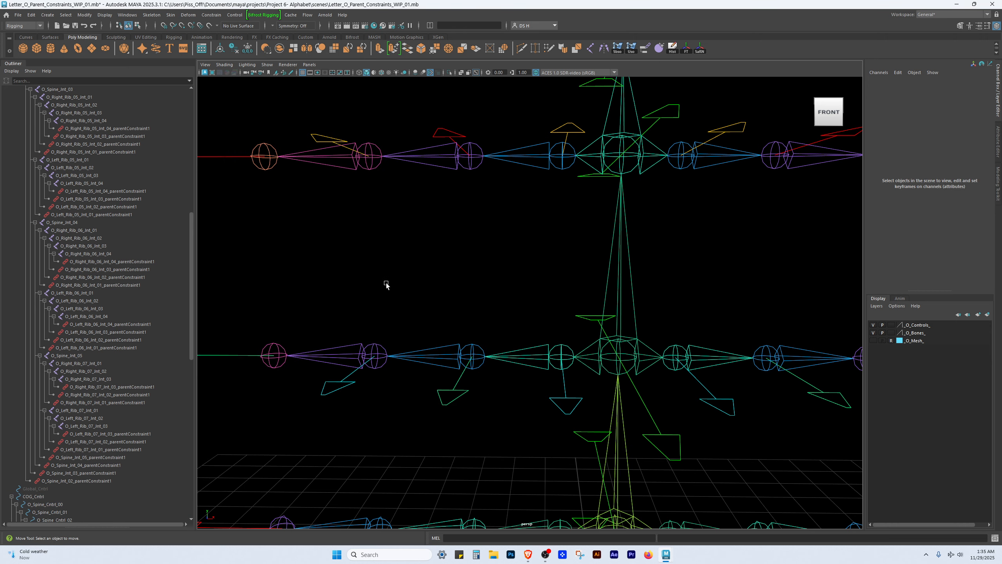
- Parent-constrain joint O_Left_Rib_04_Jnt_03 to control O_Left_Rib_04_Cntrl_03 with maintain offset on, and deselect both
{"action": "middle_click_drag", "start_coordinate": [386, 285], "coordinate": [528, 278], "text": "alt"}
{"action": "left_click", "coordinate": [510, 389]}
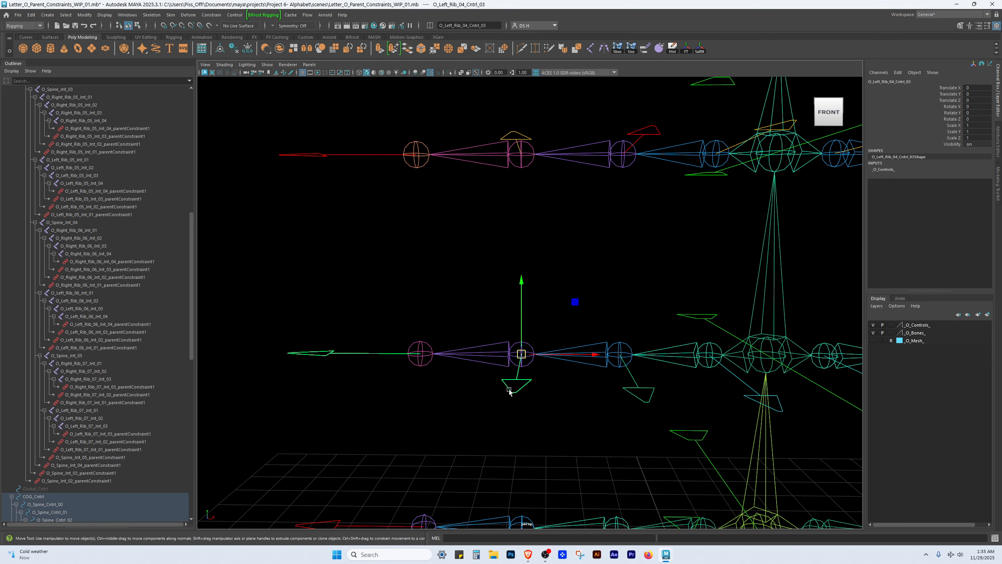
{"action": "left_click", "coordinate": [529, 344], "text": "shift"}
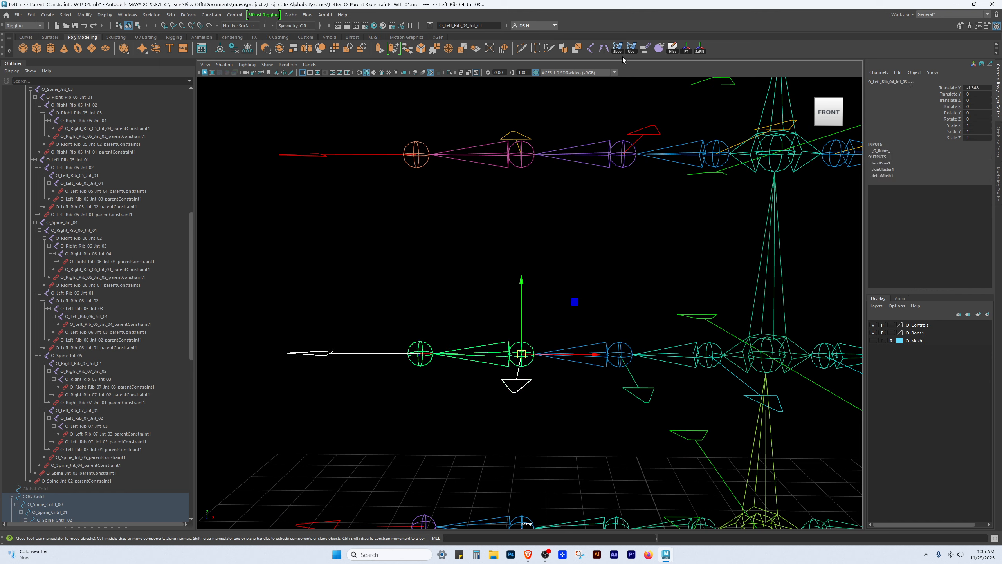
{"action": "left_click", "coordinate": [645, 49]}
{"action": "left_click", "coordinate": [274, 234]}
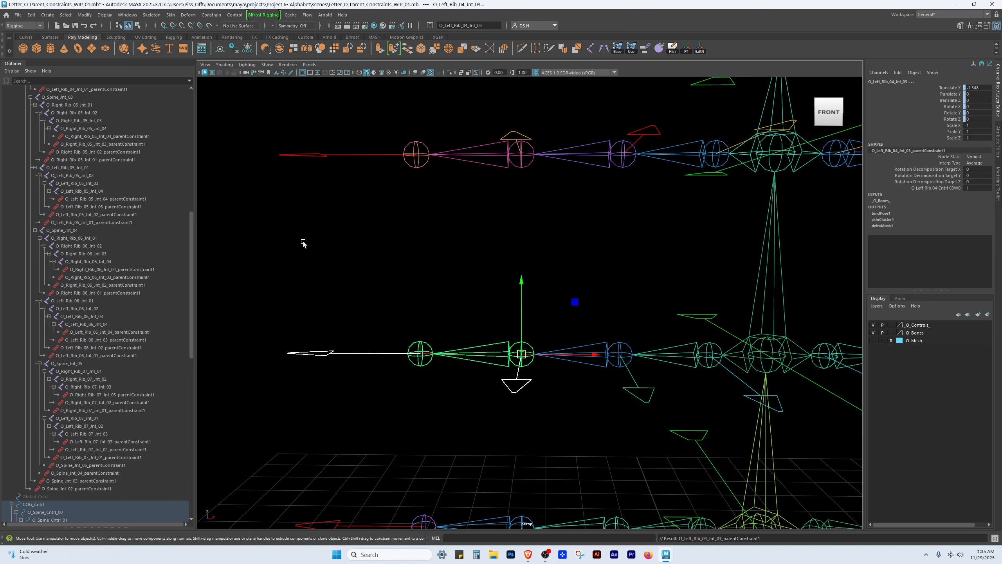
{"action": "left_click", "coordinate": [303, 243]}
- Parent-constrain joint O_Left_Rib_04_Jnt_04 to control O_Left_Rib_04_Cntrl_04 with maintain offset on, and deselect both
{"action": "left_click_drag", "start_coordinate": [275, 325], "coordinate": [318, 400]}
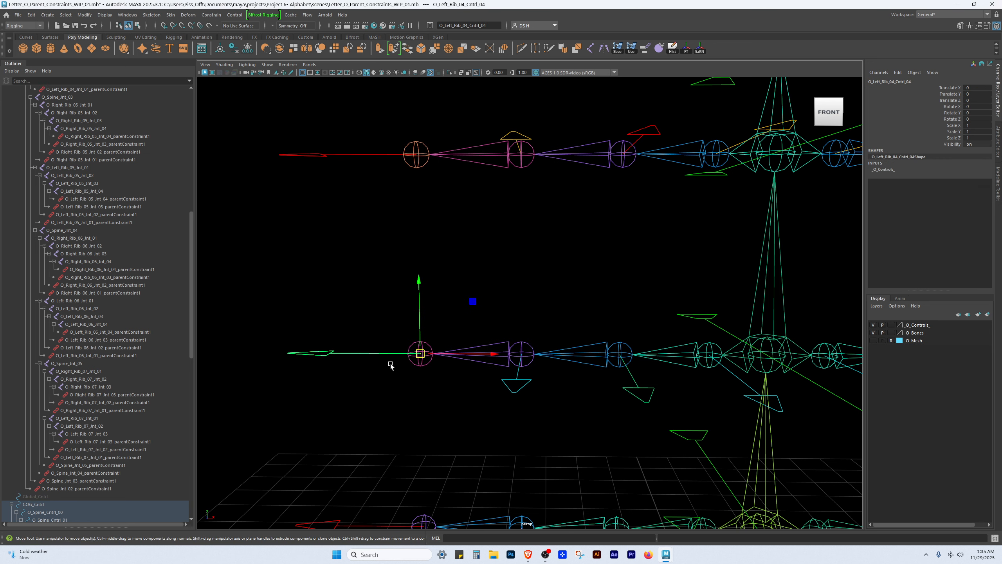
{"action": "left_click", "coordinate": [427, 345], "text": "shift"}
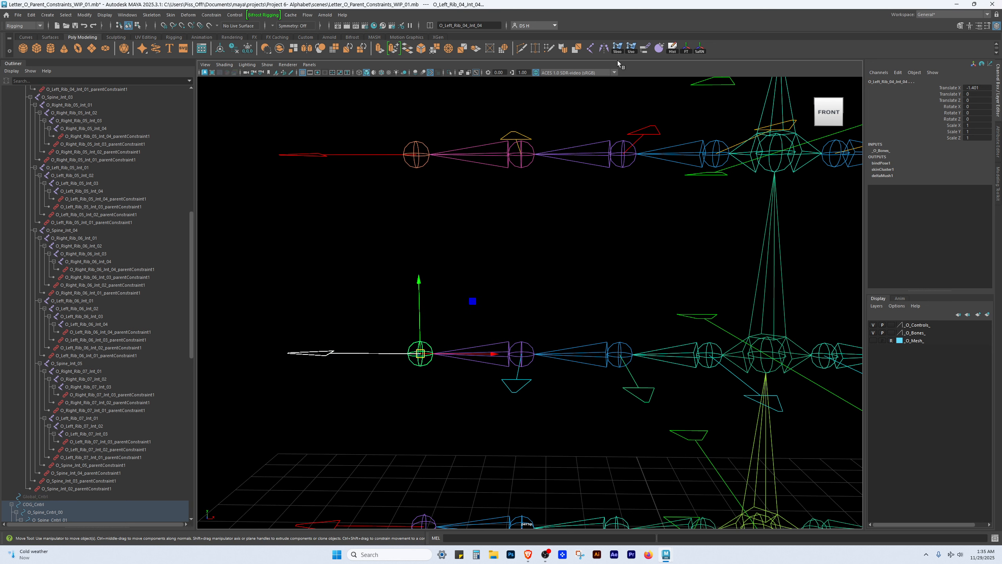
{"action": "left_click", "coordinate": [646, 48]}
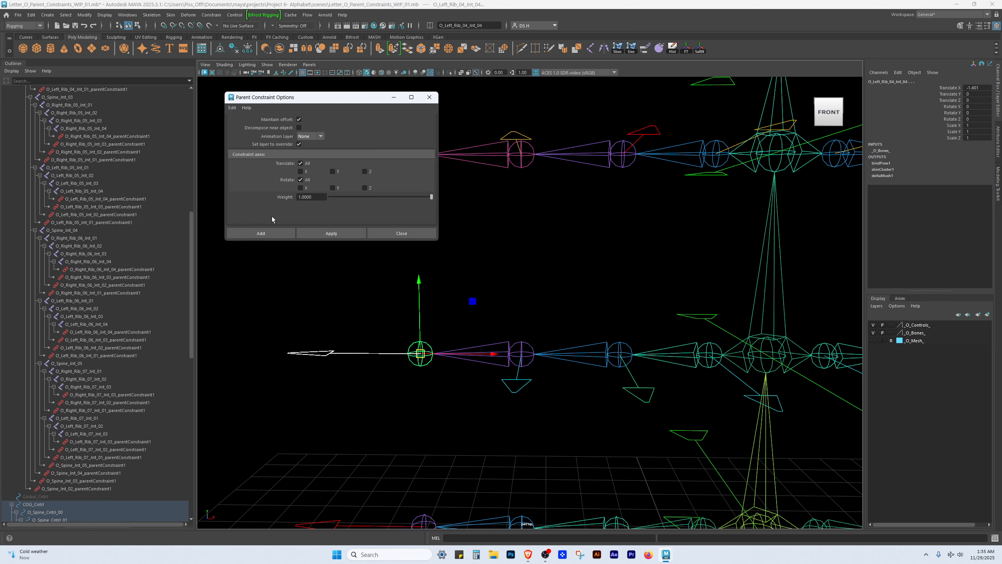
{"action": "left_click", "coordinate": [255, 232]}
{"action": "left_click", "coordinate": [530, 319]}
- Review the joint and control hierarchies in the Outliner to check which joints already have parent constraints
{"action": "scroll", "coordinate": [530, 319], "scroll_direction": "down", "scroll_amount": 5}
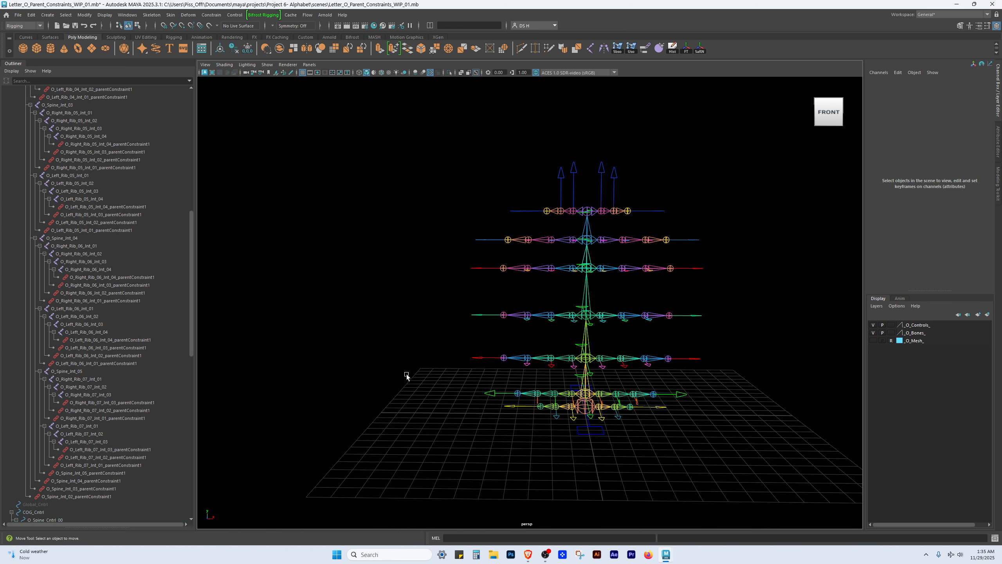
{"action": "scroll", "coordinate": [597, 380], "scroll_direction": "up", "scroll_amount": 2}
{"action": "scroll", "coordinate": [114, 391], "scroll_direction": "down", "scroll_amount": 5}
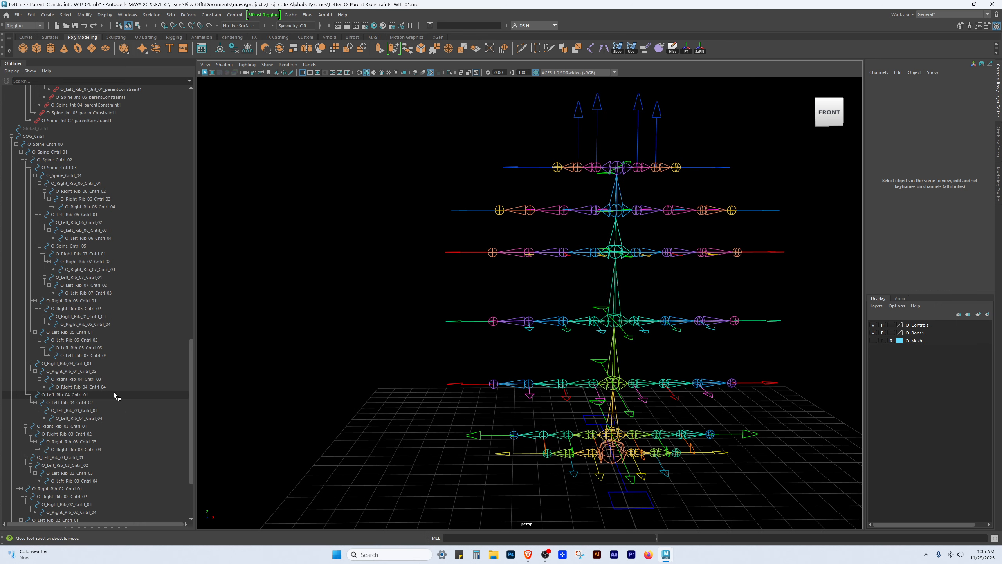
{"action": "scroll", "coordinate": [82, 357], "scroll_direction": "down", "scroll_amount": 14}
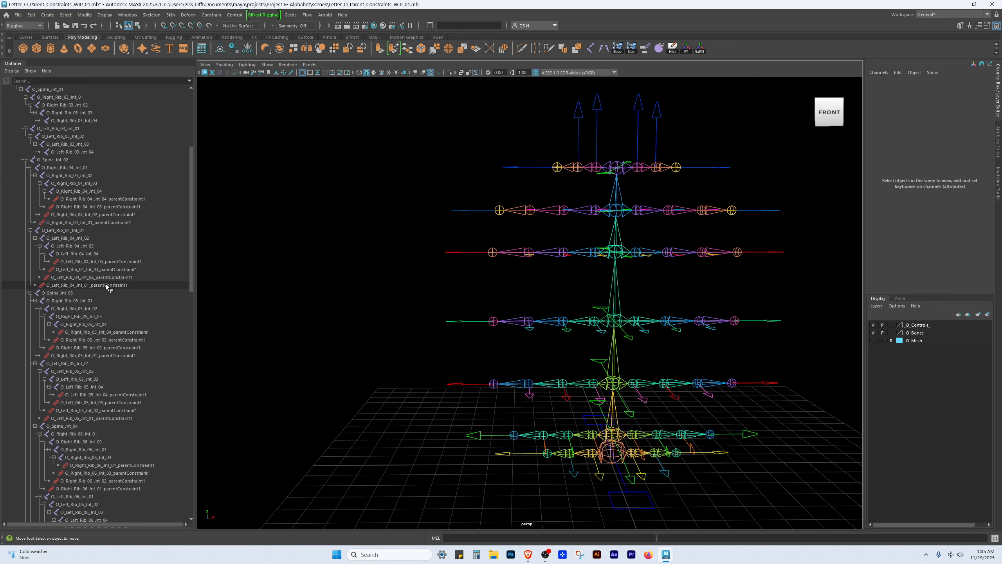
{"action": "scroll", "coordinate": [95, 272], "scroll_direction": "up", "scroll_amount": 20}
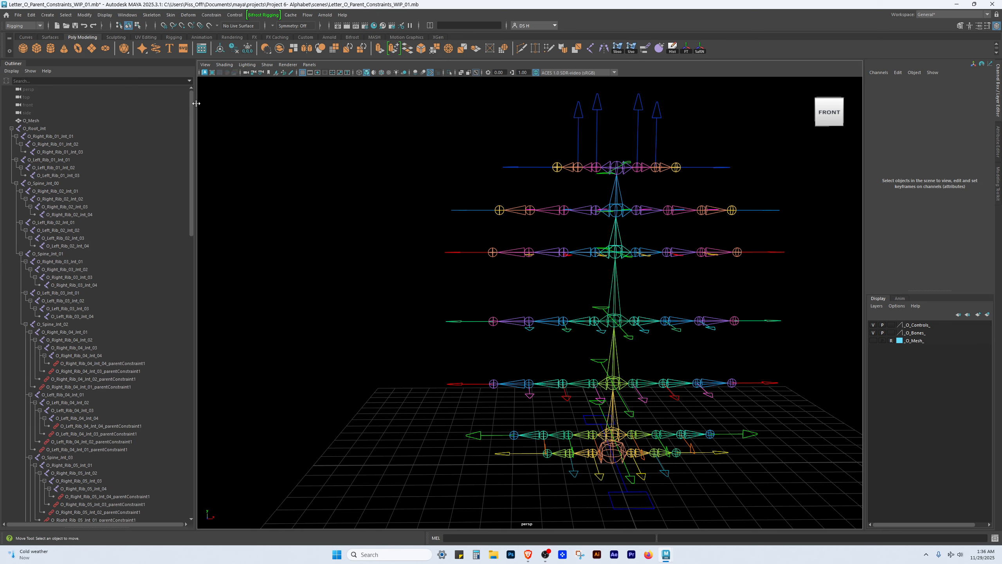
{"action": "left_click_drag", "start_coordinate": [195, 103], "coordinate": [161, 103]}
{"action": "scroll", "coordinate": [94, 300], "scroll_direction": "down", "scroll_amount": 8}
{"action": "scroll", "coordinate": [94, 312], "scroll_direction": "down", "scroll_amount": 20}
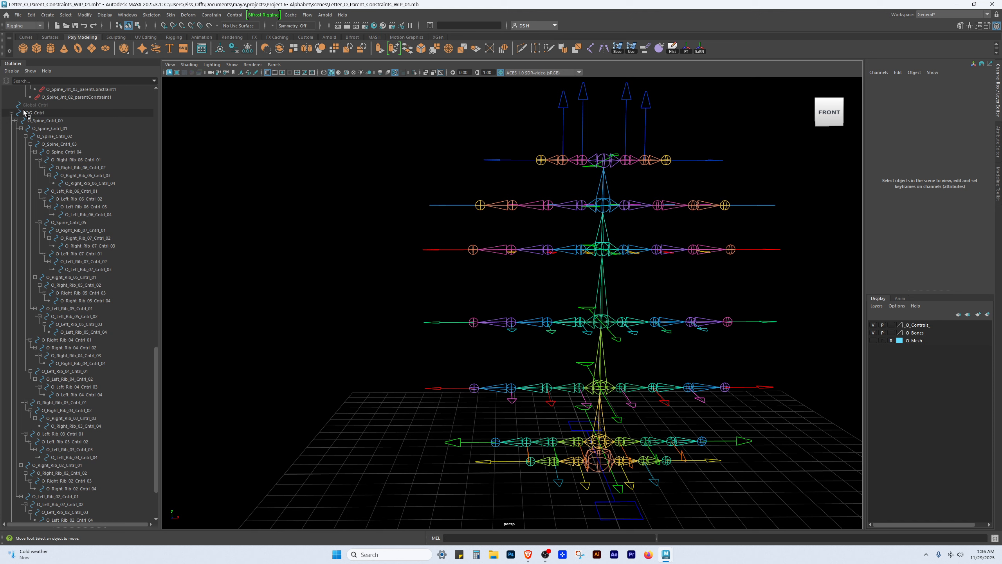
{"action": "scroll", "coordinate": [59, 194], "scroll_direction": "up", "scroll_amount": 5}
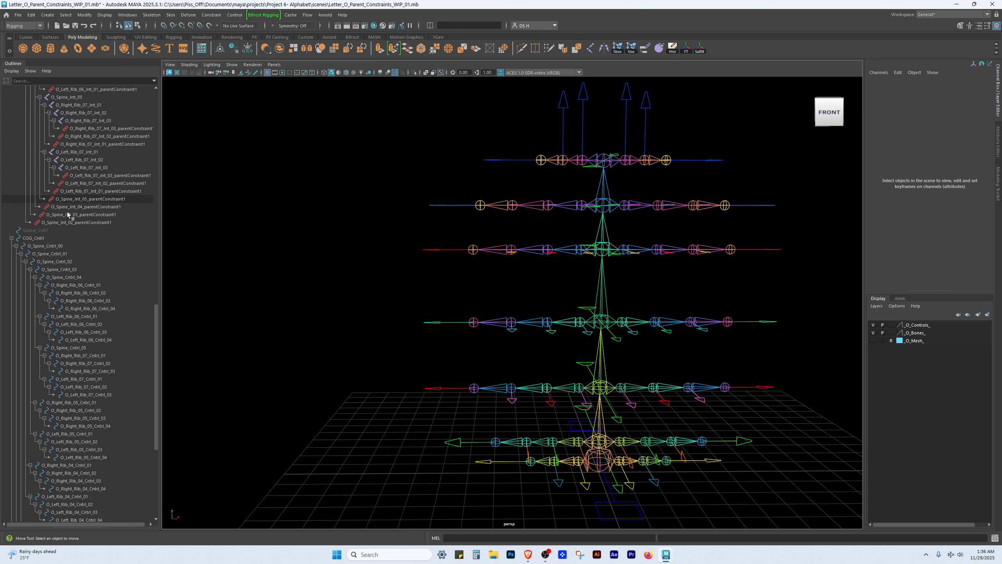
{"action": "scroll", "coordinate": [58, 183], "scroll_direction": "up", "scroll_amount": 15}
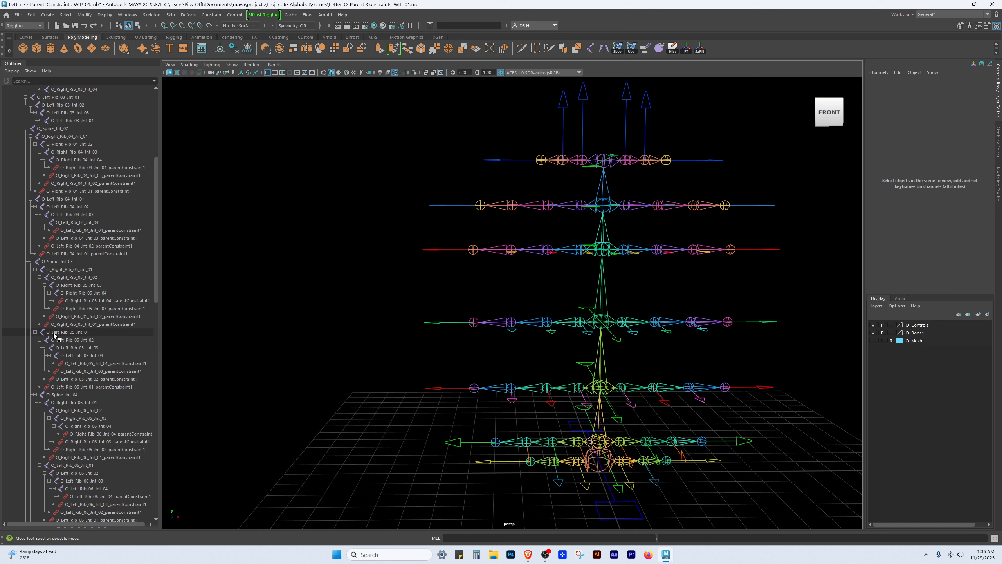
{"action": "scroll", "coordinate": [85, 206], "scroll_direction": "down", "scroll_amount": 2}
{"action": "scroll", "coordinate": [86, 206], "scroll_direction": "up", "scroll_amount": 8}
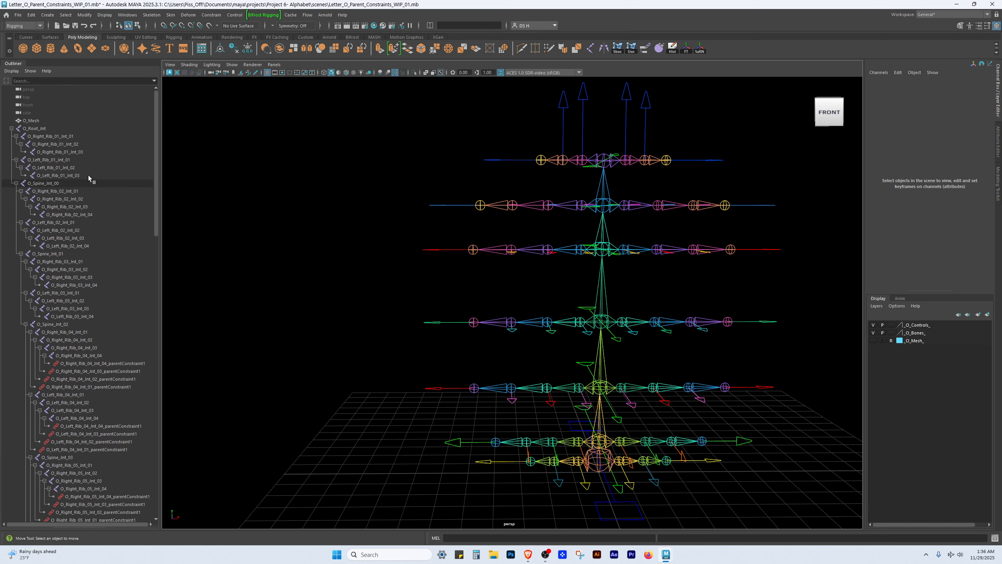
- Compare joints O_Spine_Jnt_02 and O_Spine_Jnt_01 to check which spine joint still lacks a parent constraint
{"action": "middle_click_drag", "start_coordinate": [572, 389], "coordinate": [514, 329], "text": "alt"}
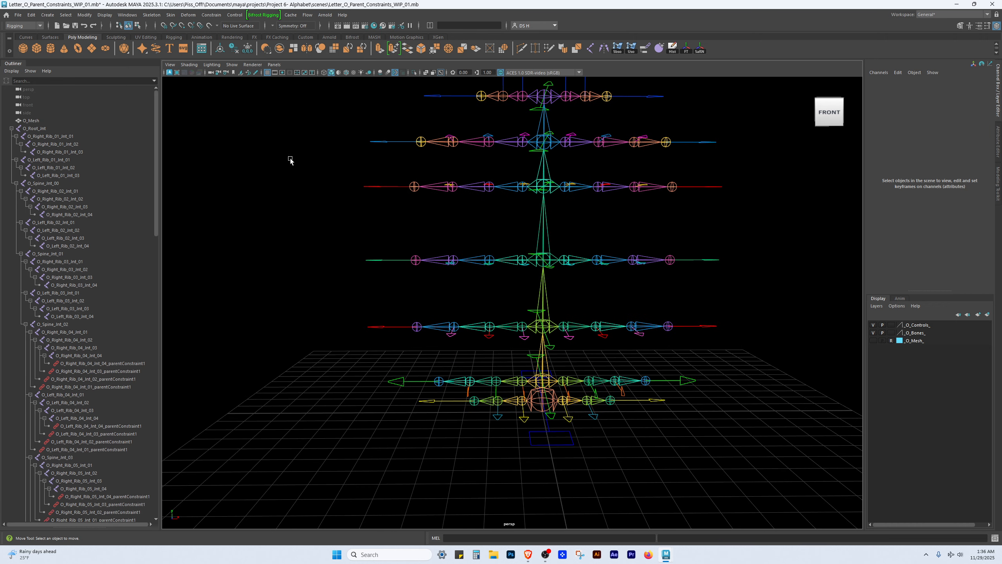
{"action": "right_click_drag", "start_coordinate": [571, 264], "coordinate": [552, 294], "text": "alt"}
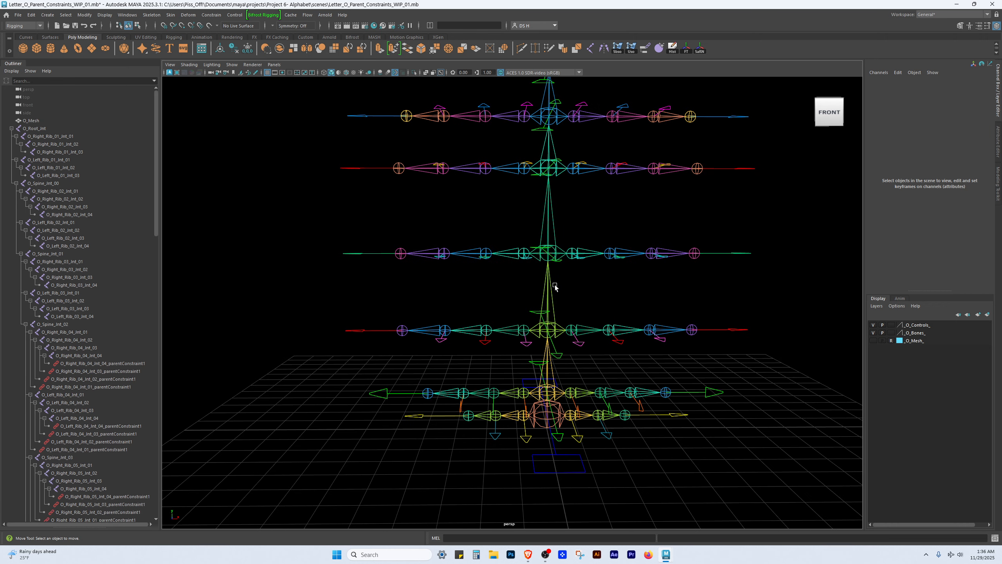
{"action": "left_click", "coordinate": [538, 225]}
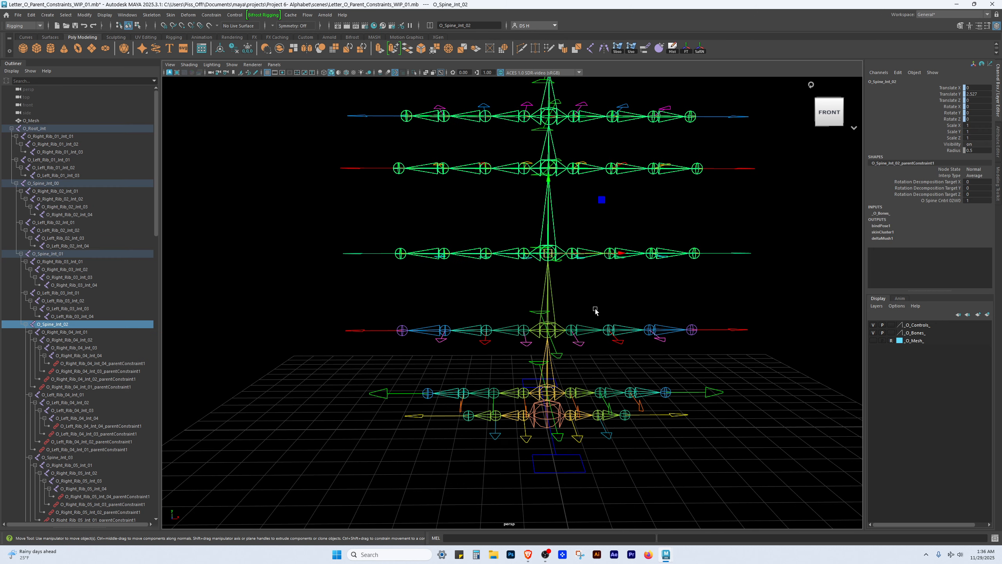
{"action": "left_click", "coordinate": [596, 283]}
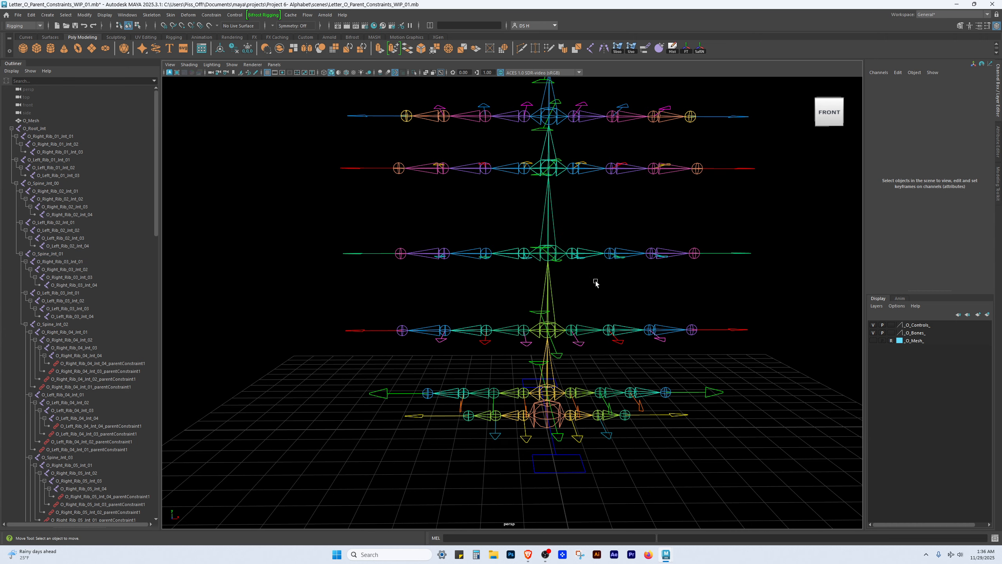
{"action": "left_click", "coordinate": [545, 288]}
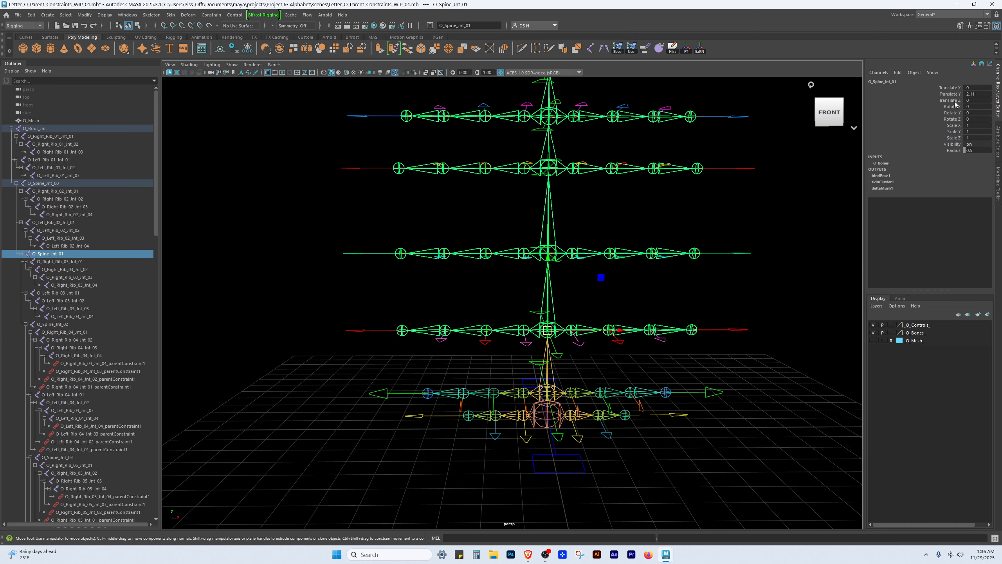
{"action": "left_click", "coordinate": [744, 356]}
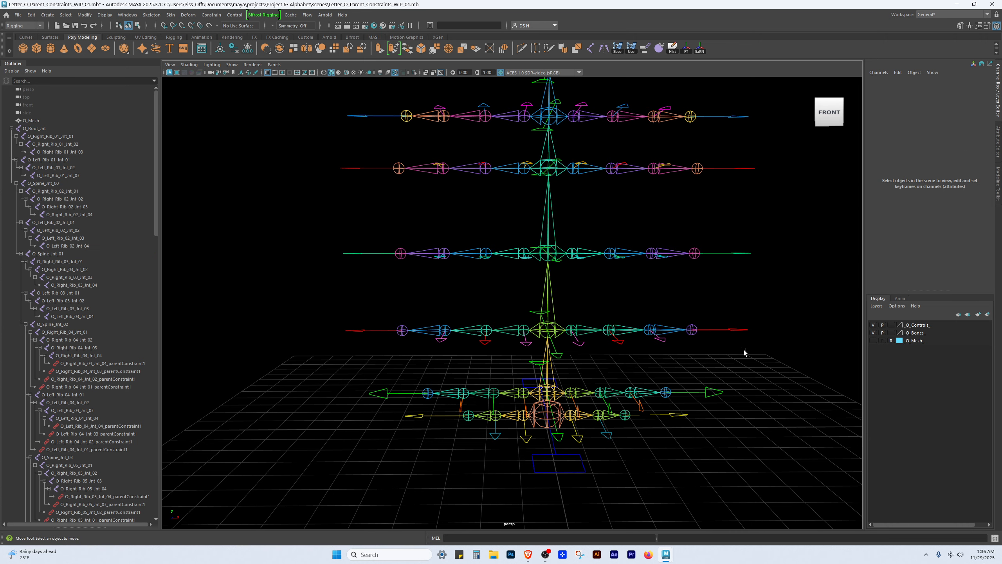
- Parent-constrain joint O_Right_Rib_03_Jnt_04 to control O_Right_Rib_03_Cntrl_04 with maintain offset on, and deselect both
{"action": "middle_click_drag", "start_coordinate": [743, 355], "coordinate": [542, 336], "text": "alt"}
{"action": "scroll", "coordinate": [541, 336], "scroll_direction": "up", "scroll_amount": 5}
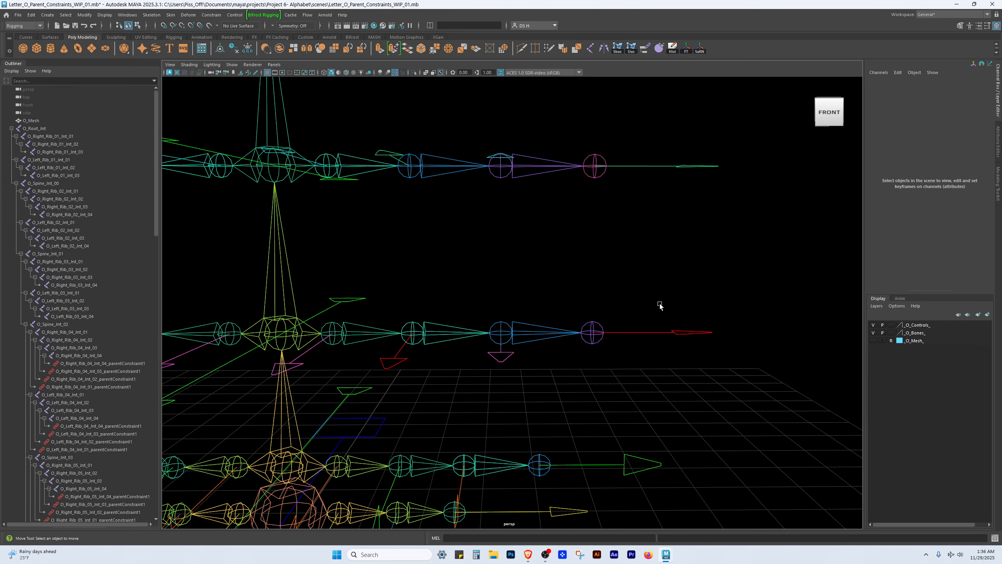
{"action": "left_click_drag", "start_coordinate": [665, 279], "coordinate": [718, 391]}
{"action": "scroll", "coordinate": [637, 393], "scroll_direction": "up", "scroll_amount": 3}
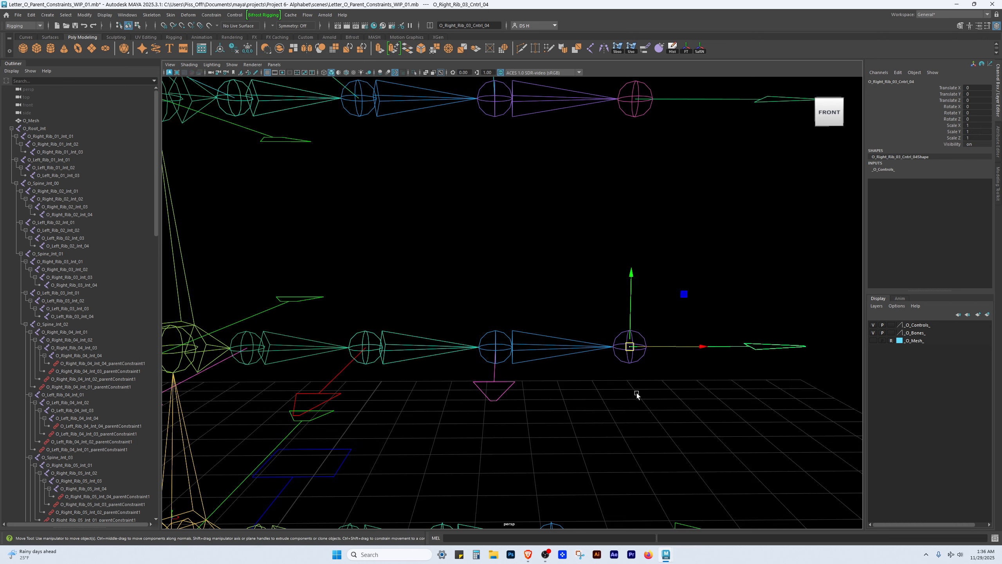
{"action": "left_click", "coordinate": [631, 361]}
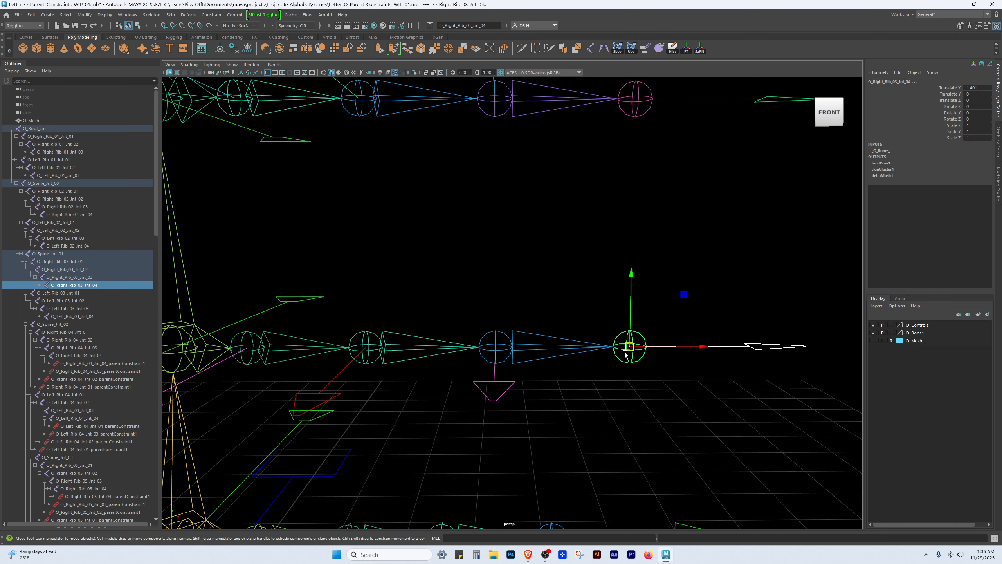
{"action": "left_click", "coordinate": [646, 48]}
{"action": "left_click", "coordinate": [274, 234]}
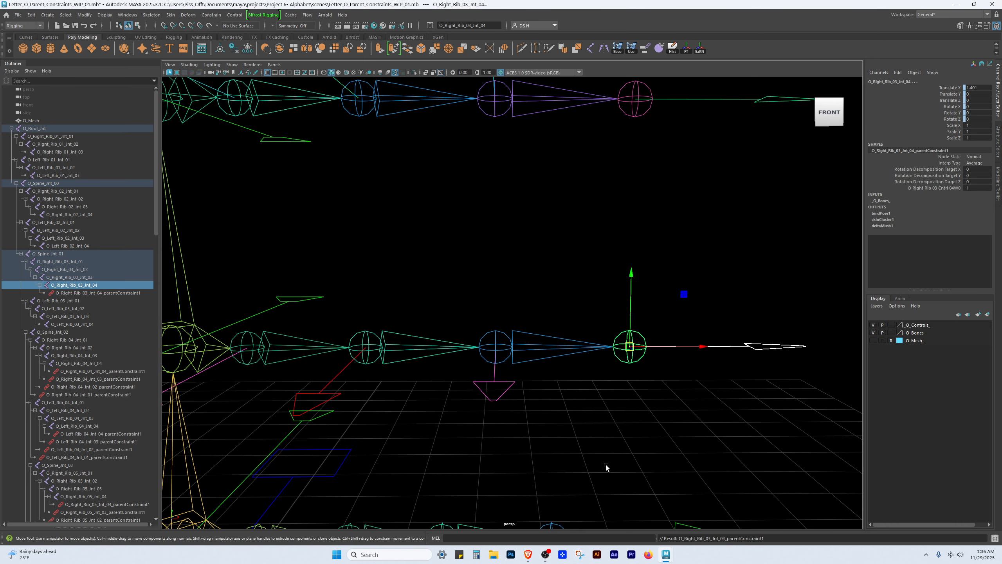
{"action": "left_click", "coordinate": [606, 467]}
- Parent-constrain joint O_Right_Rib_03_Jnt_03 to control O_Right_Rib_03_Cntrl_03 with maintain offset on, and deselect both
{"action": "left_click", "coordinate": [502, 398]}
{"action": "left_click", "coordinate": [514, 334]}
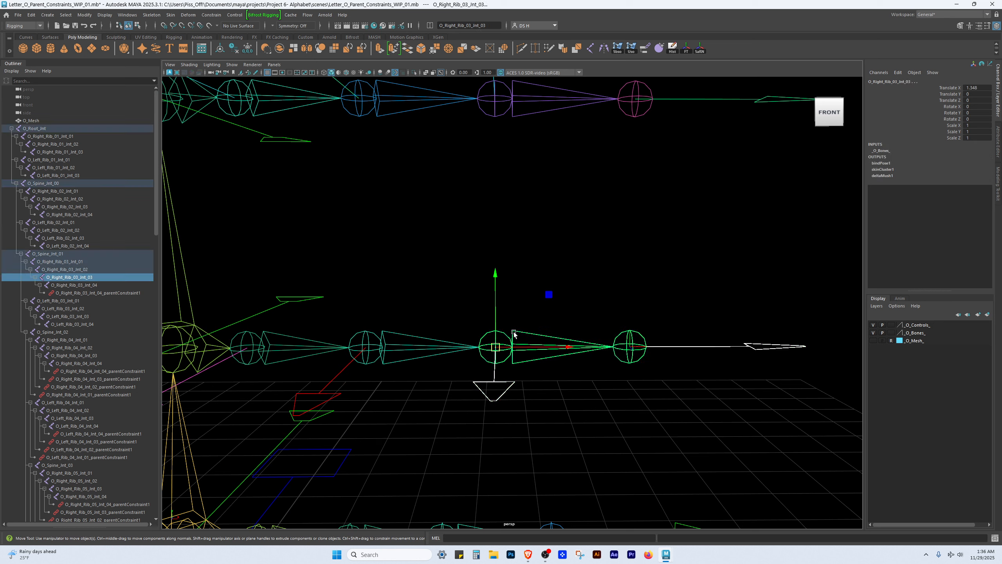
{"action": "left_click", "coordinate": [647, 46]}
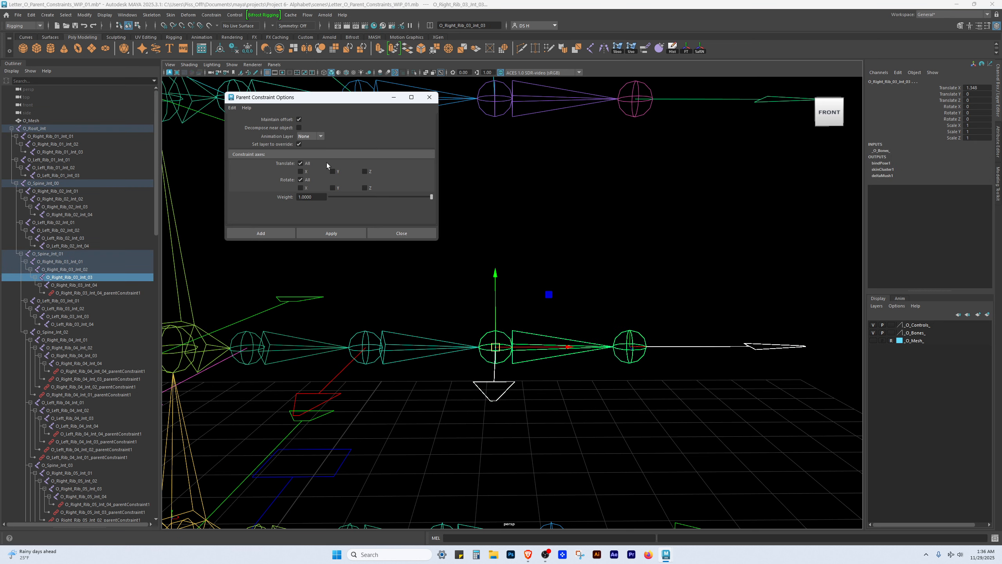
{"action": "left_click", "coordinate": [275, 232]}
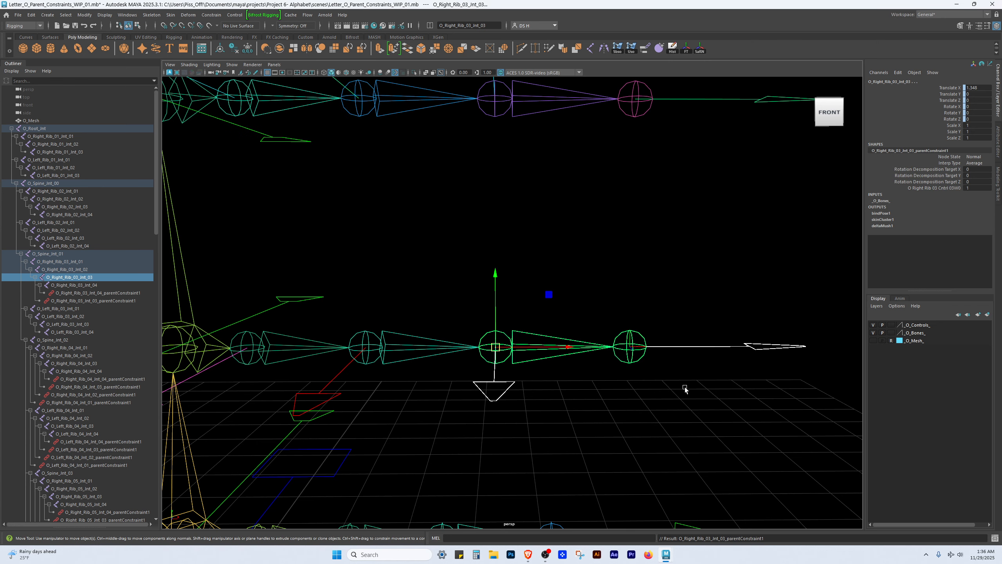
{"action": "middle_click_drag", "start_coordinate": [572, 420], "coordinate": [733, 415], "text": "alt"}
{"action": "left_click", "coordinate": [616, 412]}
- Parent-constrain joint O_Right_Rib_03_Jnt_02 to control O_Right_Rib_03_Cntrl_02 with maintain offset on
{"action": "left_click_drag", "start_coordinate": [529, 398], "coordinate": [573, 423]}
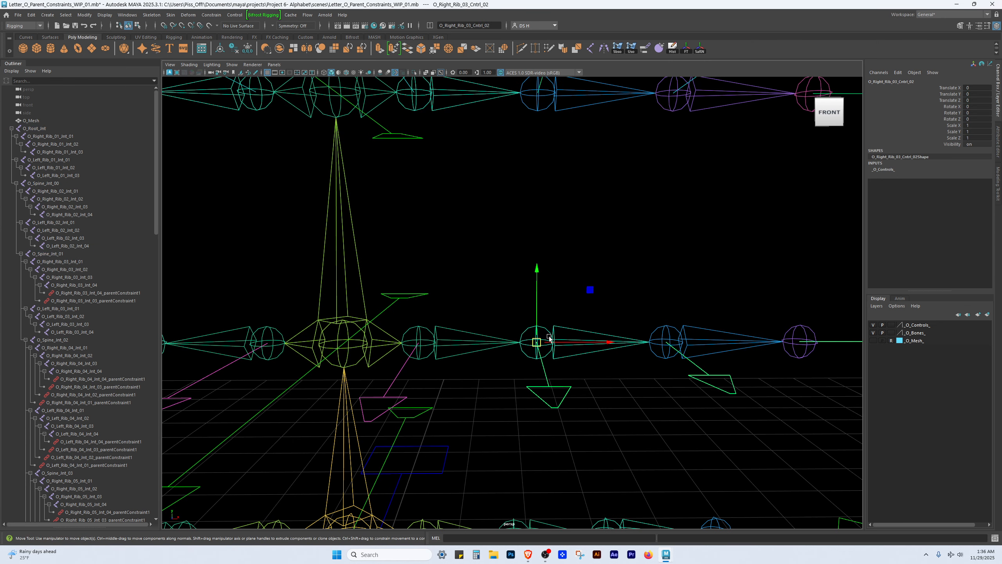
{"action": "left_click", "coordinate": [549, 332]}
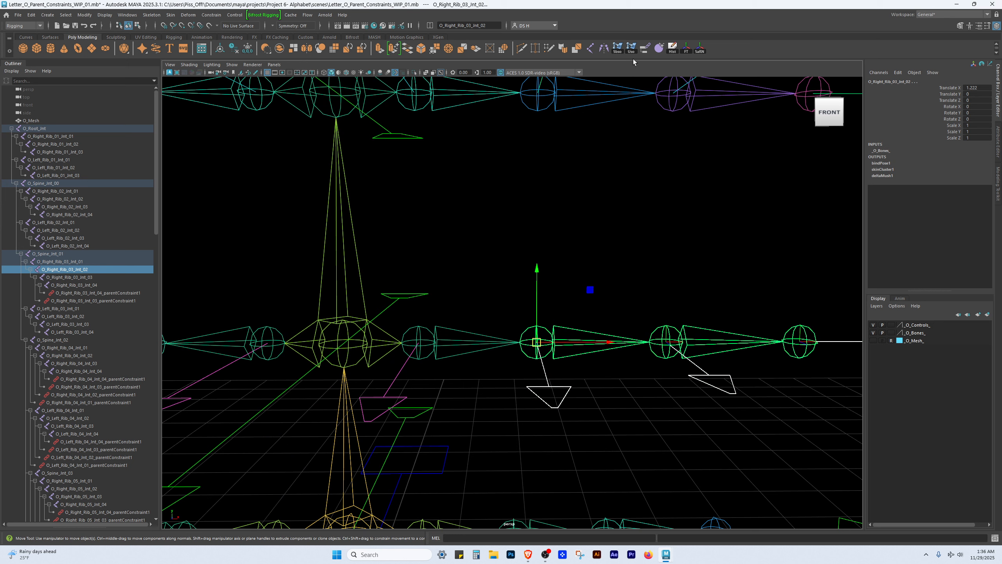
{"action": "double_click", "coordinate": [646, 47]}
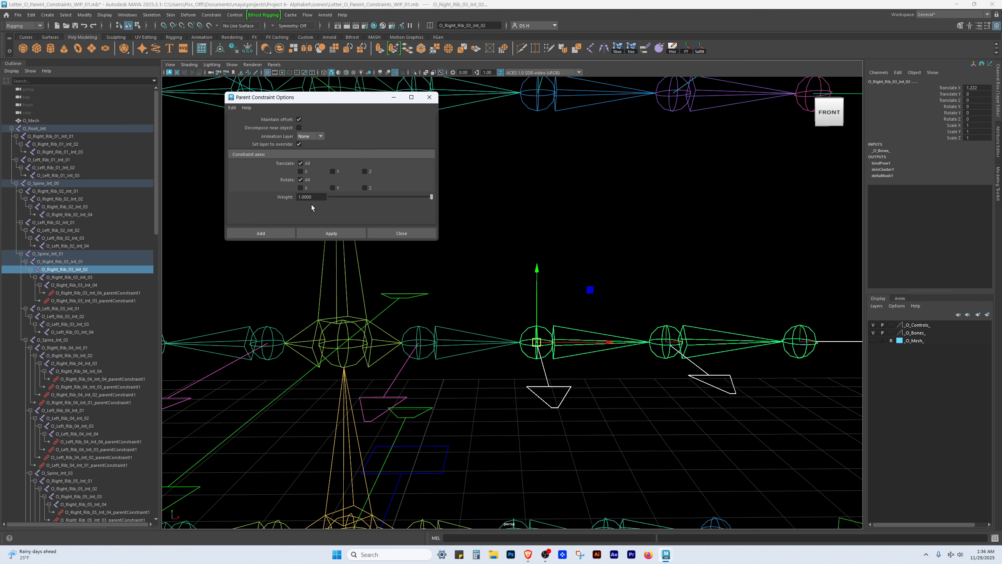
{"action": "left_click", "coordinate": [274, 233]}
- Parent-constrain joint O_Spine_Jnt_01 to control O_Spine_Cntrl_01, and deselect both
{"action": "left_click", "coordinate": [263, 235]}
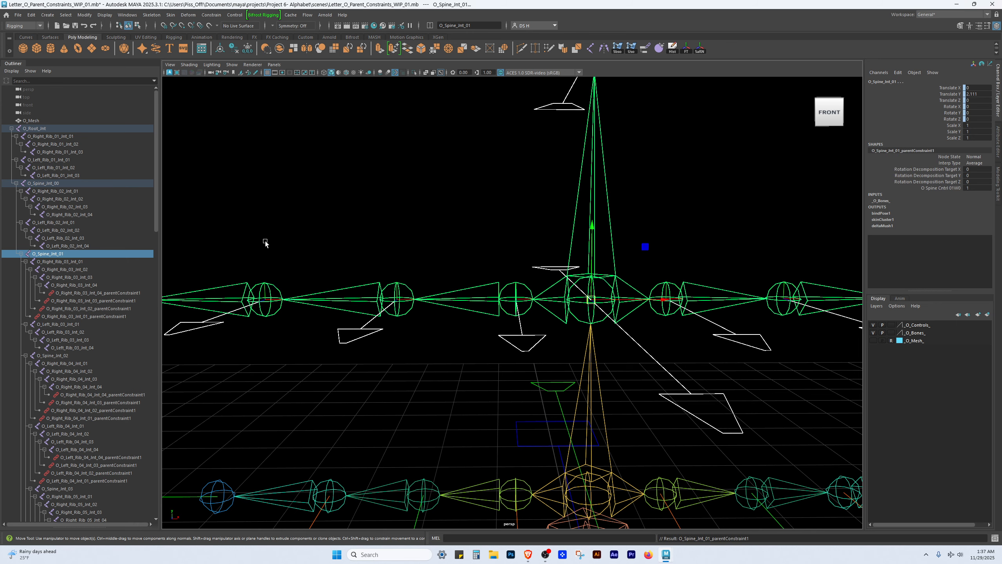
{"action": "left_click_drag", "start_coordinate": [399, 383], "coordinate": [357, 355], "text": "alt"}
{"action": "left_click", "coordinate": [357, 355]}
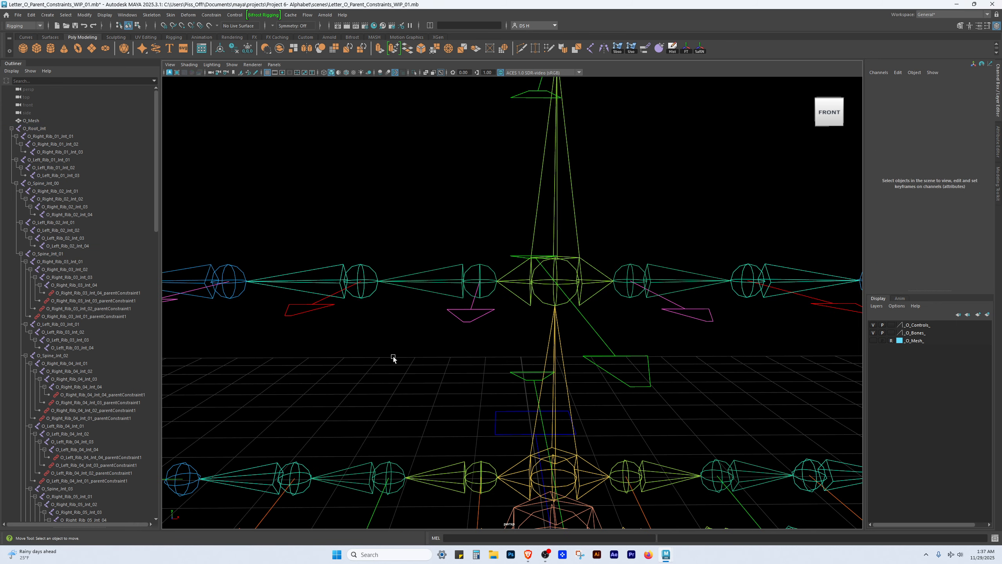
- Parent-constrain joint O_Left_Rib_03_Jnt_01 to control O_Left_Rib_03_Cntrl_01 with maintain offset on, and deselect both
{"action": "left_click", "coordinate": [470, 322]}
{"action": "left_click", "coordinate": [479, 293], "text": "shift"}
{"action": "left_click", "coordinate": [211, 15]}
{"action": "left_click", "coordinate": [279, 34]}
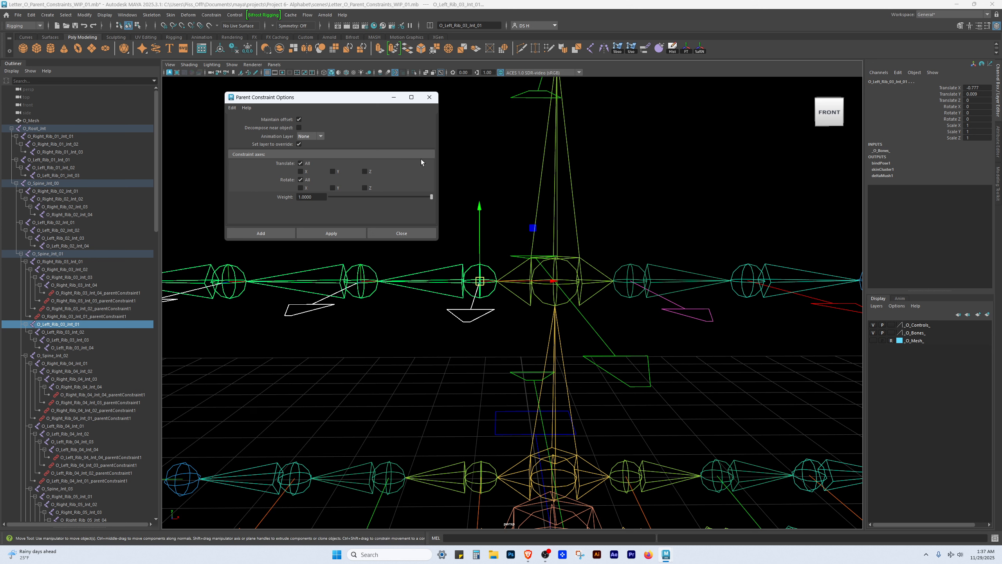
{"action": "left_click", "coordinate": [280, 232]}
{"action": "left_click", "coordinate": [334, 353]}
- Parent-constrain joint O_Left_Rib_03_Jnt_02 to control O_Left_Rib_03_Cntrl_02 with maintain offset on, and deselect both
{"action": "left_click", "coordinate": [292, 313]}
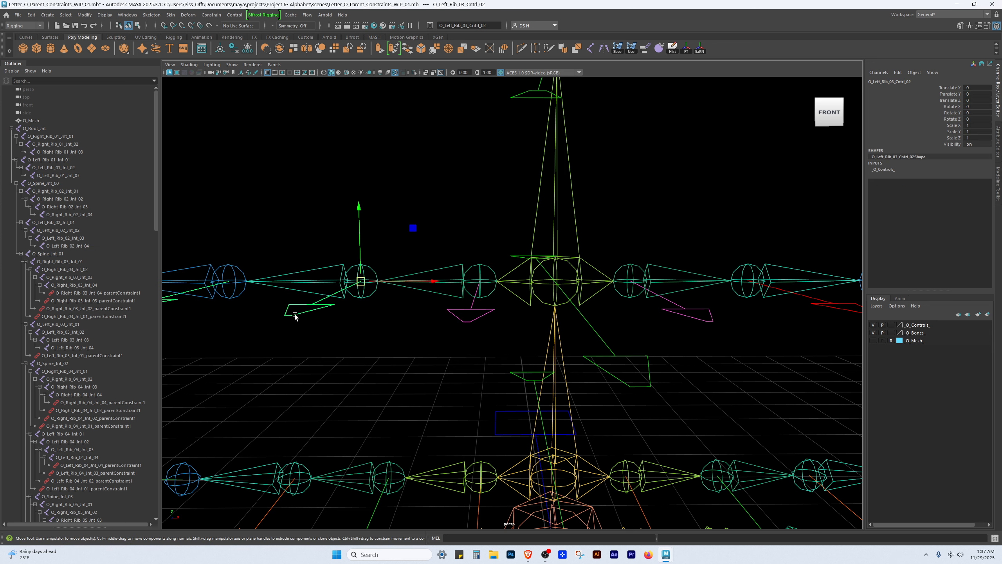
{"action": "left_click", "coordinate": [372, 271]}
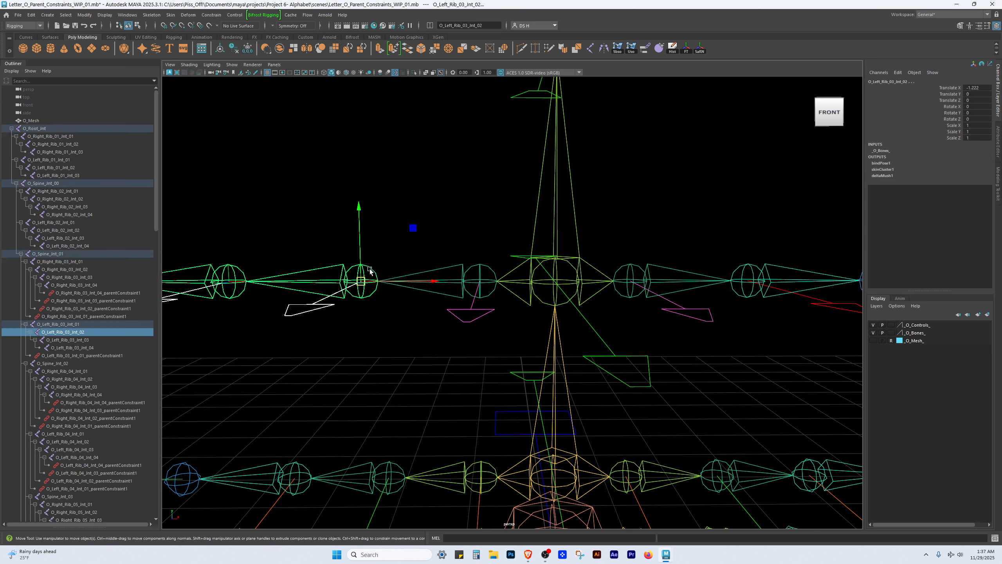
{"action": "double_click", "coordinate": [645, 48]}
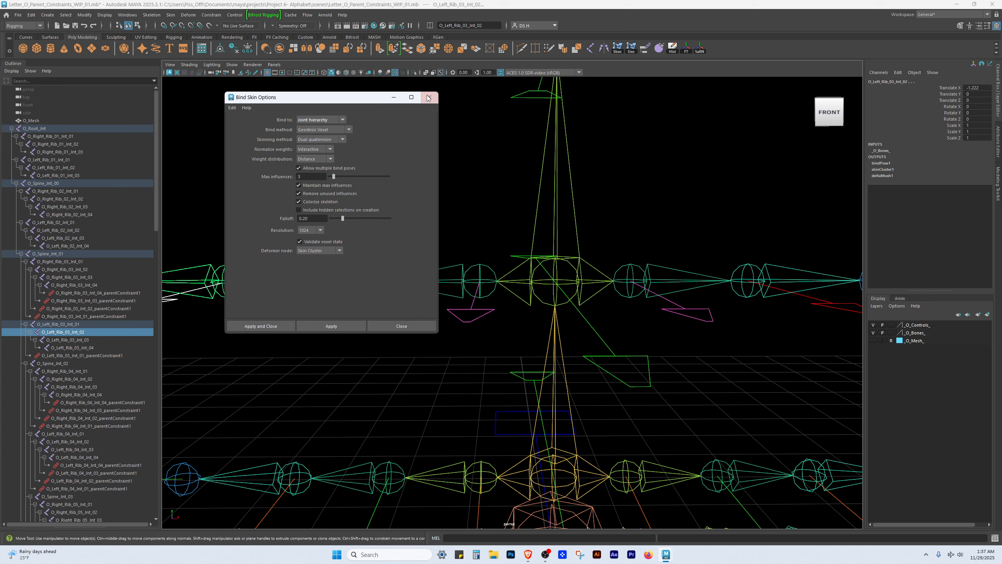
{"action": "left_click", "coordinate": [429, 97]}
{"action": "double_click", "coordinate": [645, 48]}
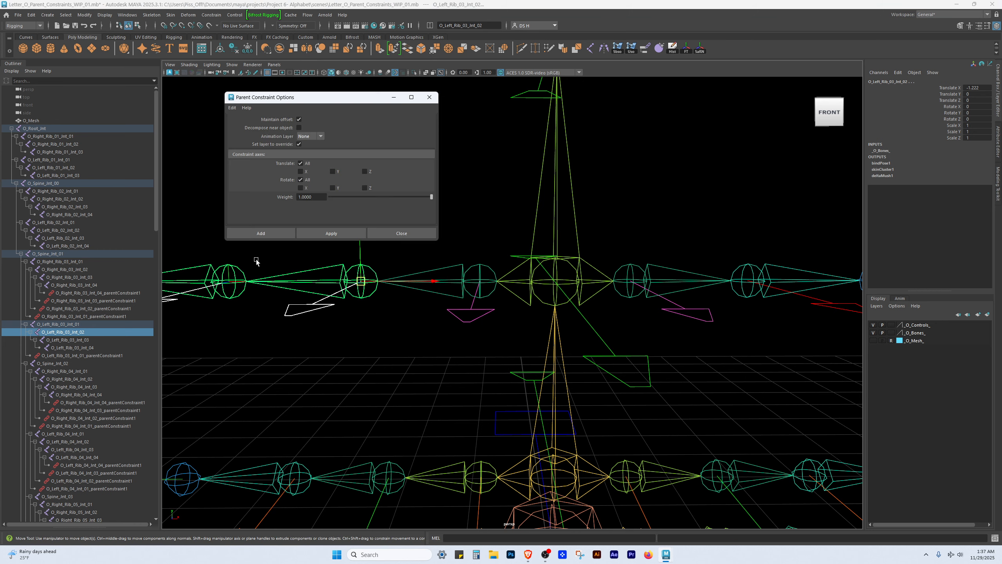
{"action": "left_click", "coordinate": [265, 233]}
{"action": "middle_click_drag", "start_coordinate": [273, 347], "coordinate": [483, 392], "text": "alt"}
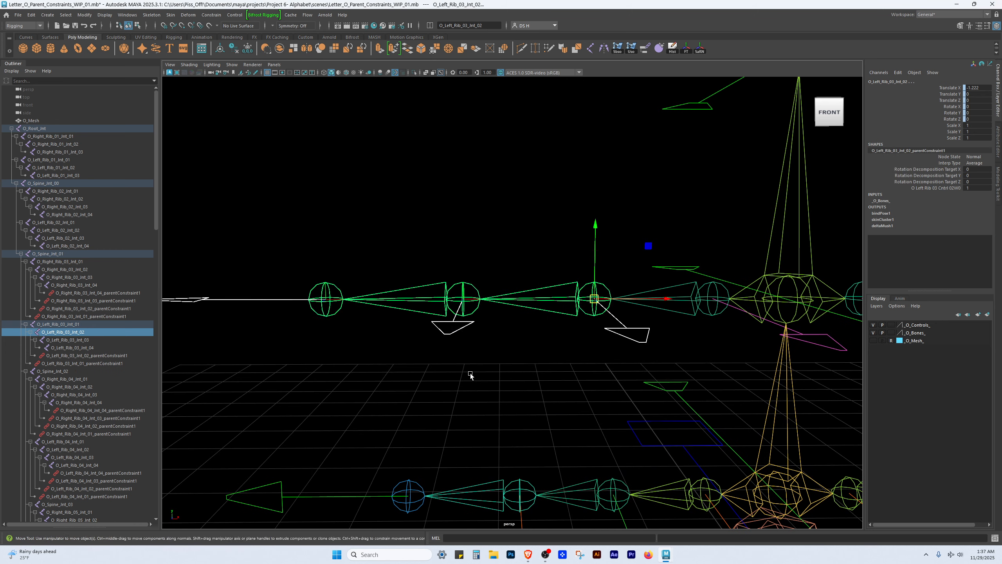
{"action": "left_click", "coordinate": [456, 362]}
- Parent-constrain joint O_Left_Rib_03_Jnt_03 to control O_Left_Rib_03_Cntrl_03 with maintain offset on, and deselect both
{"action": "left_click", "coordinate": [442, 333]}
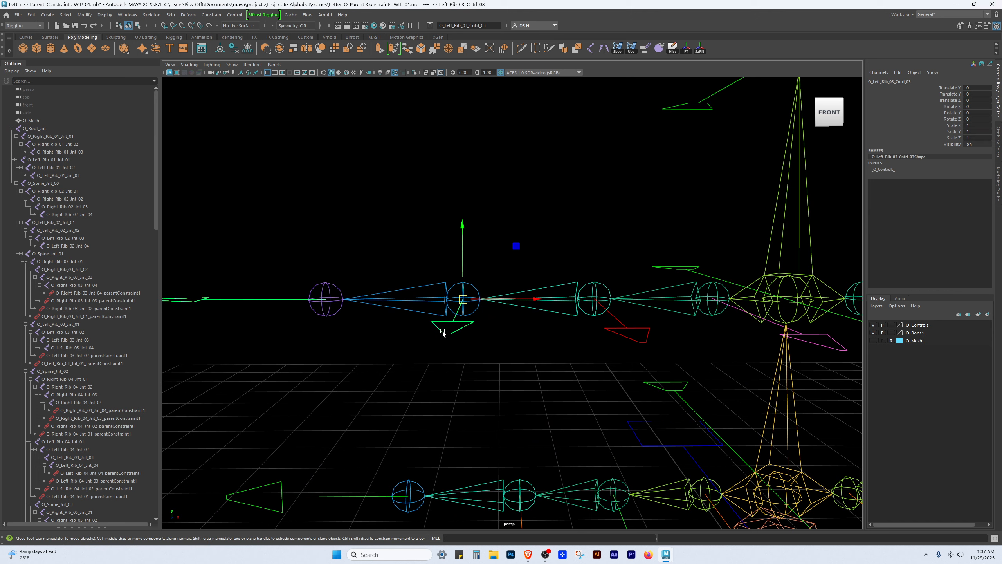
{"action": "left_click", "coordinate": [478, 287], "text": "shift"}
{"action": "double_click", "coordinate": [647, 50]}
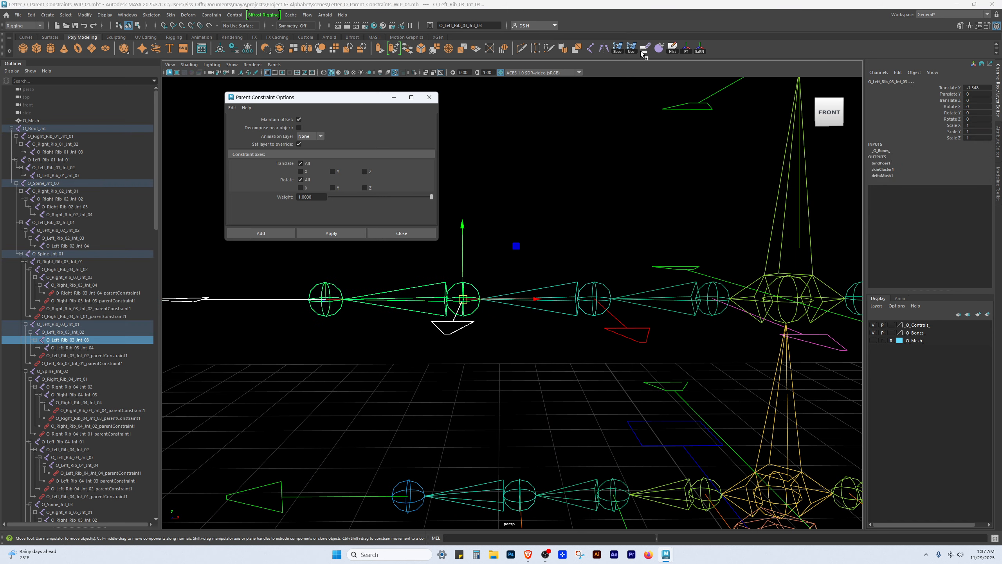
{"action": "left_click", "coordinate": [271, 234]}
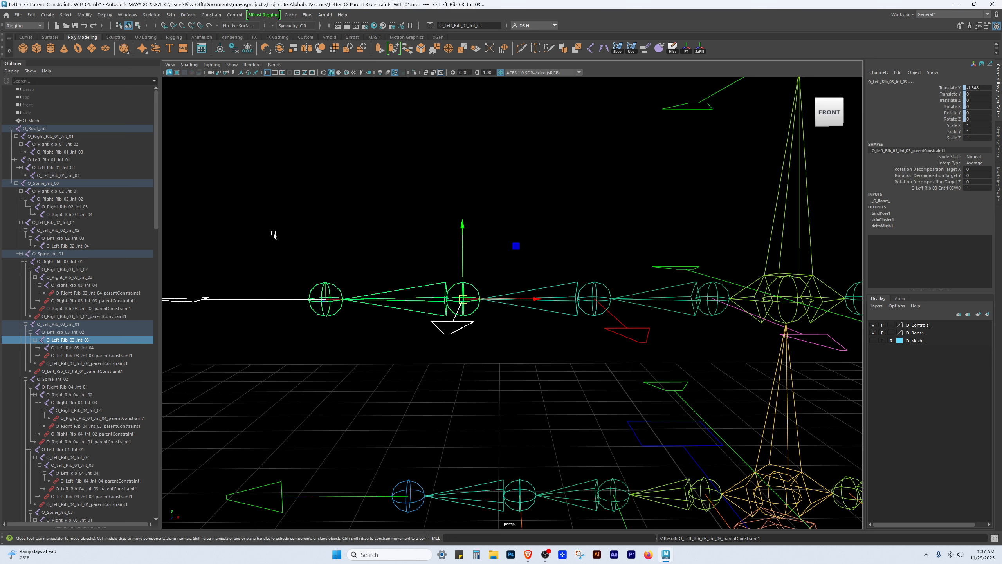
{"action": "left_click", "coordinate": [309, 357]}
- Parent-constrain joint O_Left_Rib_03_Jnt_04 to control O_Left_Rib_03_Cntrl_04, and deselect both
{"action": "middle_click_drag", "start_coordinate": [316, 351], "coordinate": [477, 320], "text": "alt"}
{"action": "left_click", "coordinate": [323, 303]}
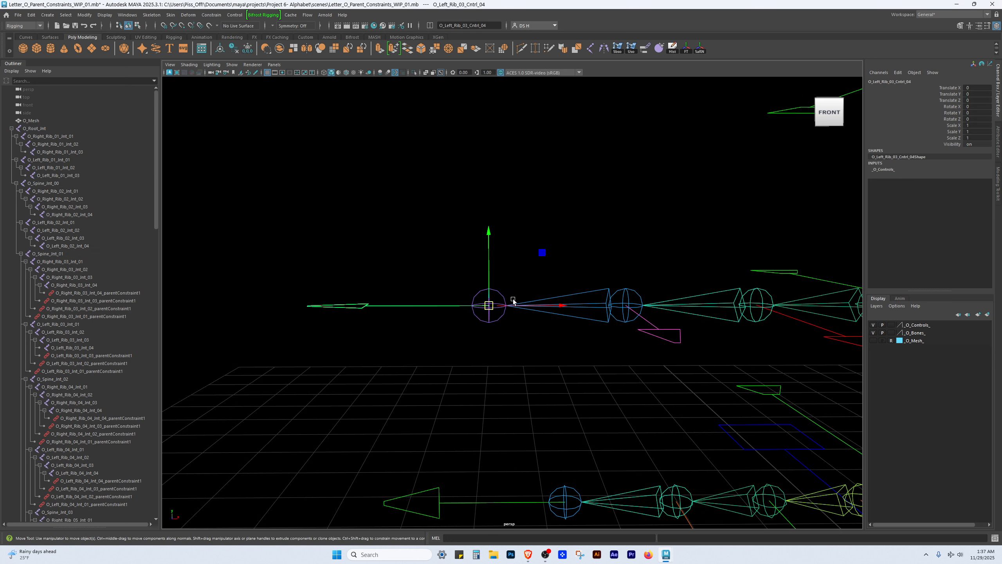
{"action": "left_click", "coordinate": [502, 293], "text": "shift"}
{"action": "left_click", "coordinate": [310, 253]}
- Inspect end joints O_Right_Rib_03_Jnt_04 and O_Right_Rib_02_Jnt_04 to check which one still lacks a parent constraint
{"action": "scroll", "coordinate": [398, 374], "scroll_direction": "down", "scroll_amount": 5}
{"action": "left_click_drag", "start_coordinate": [397, 374], "coordinate": [526, 295], "text": "alt"}
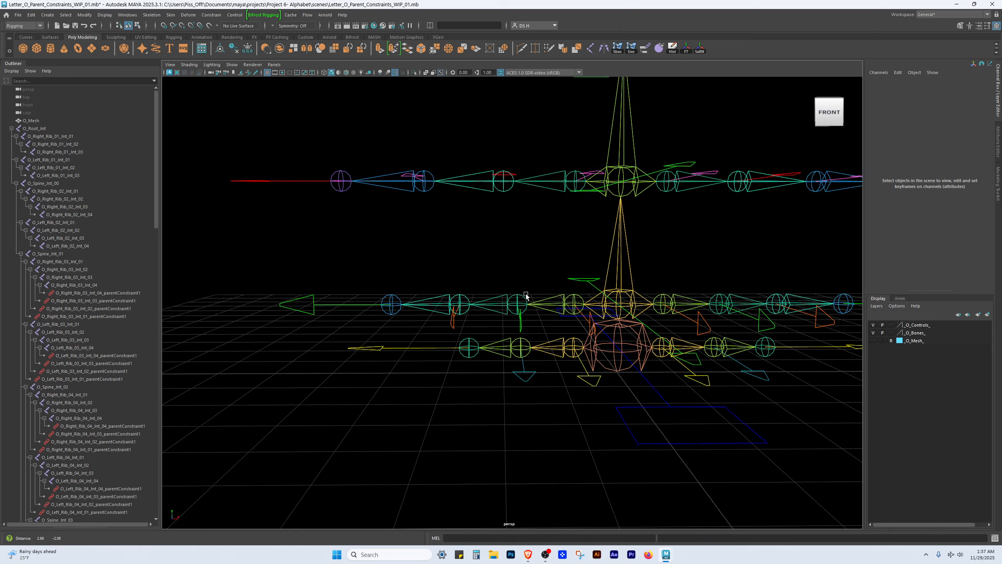
{"action": "middle_click_drag", "start_coordinate": [525, 294], "coordinate": [268, 330], "text": "alt"}
{"action": "middle_click_drag", "start_coordinate": [593, 298], "coordinate": [602, 270], "text": "alt"}
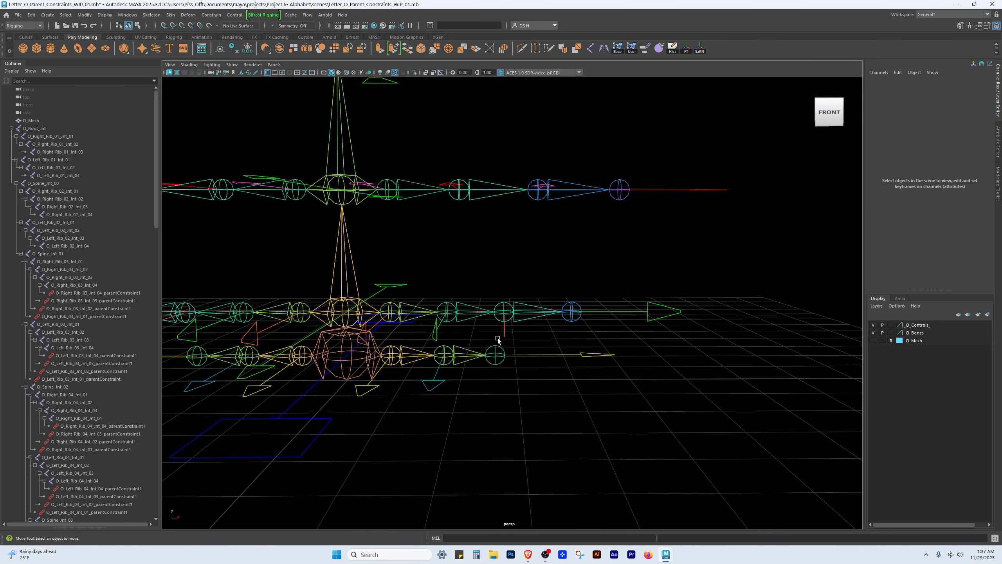
{"action": "left_click", "coordinate": [269, 72]}
{"action": "scroll", "coordinate": [681, 129], "scroll_direction": "up", "scroll_amount": 5}
{"action": "left_click", "coordinate": [697, 94]}
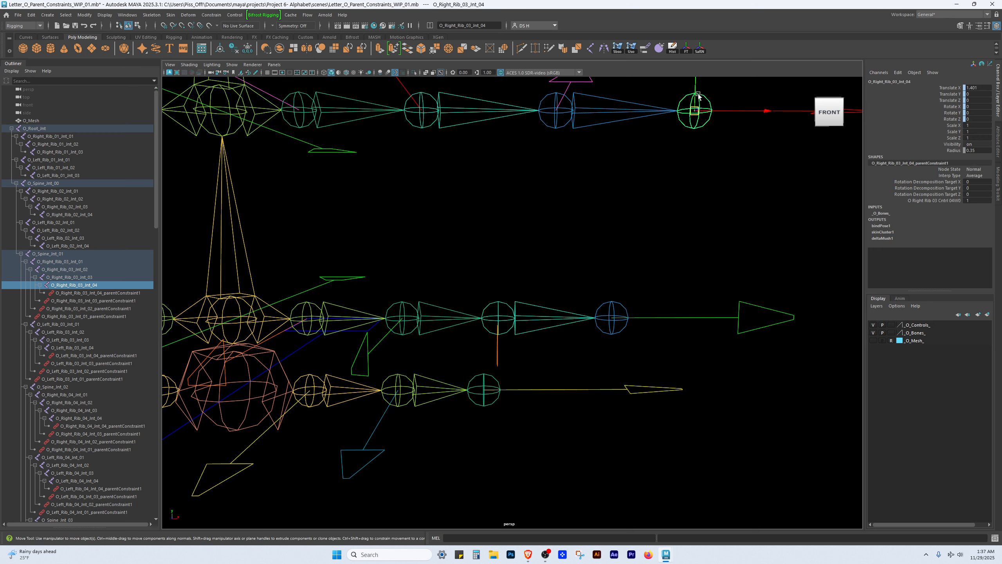
{"action": "left_click", "coordinate": [607, 301]}
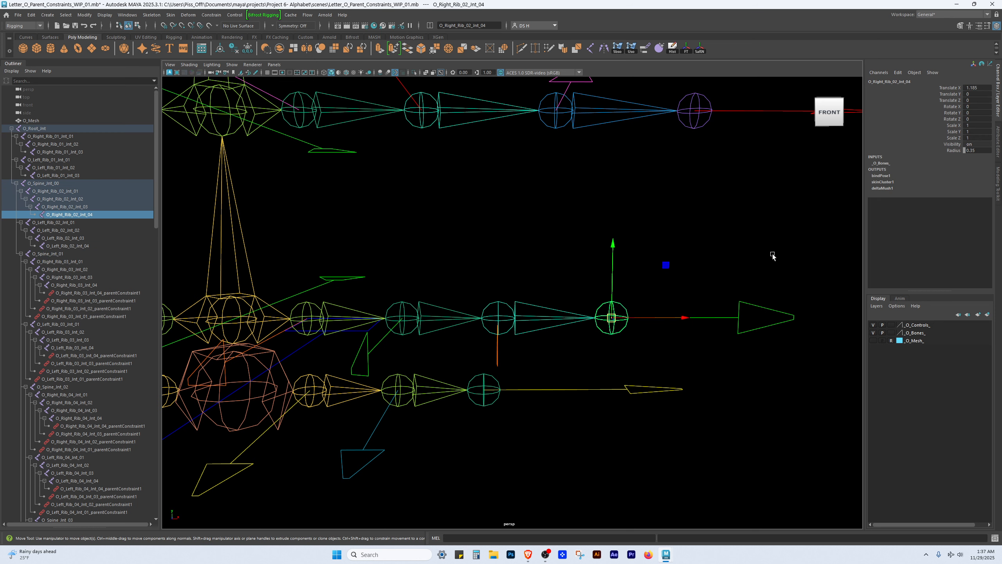
{"action": "left_click", "coordinate": [665, 421]}
- Parent-constrain joint O_Right_Rib_02_Jnt_04 to control O_Right_Rib_02_Cntrl_04
{"action": "left_click_drag", "start_coordinate": [730, 279], "coordinate": [768, 336]}
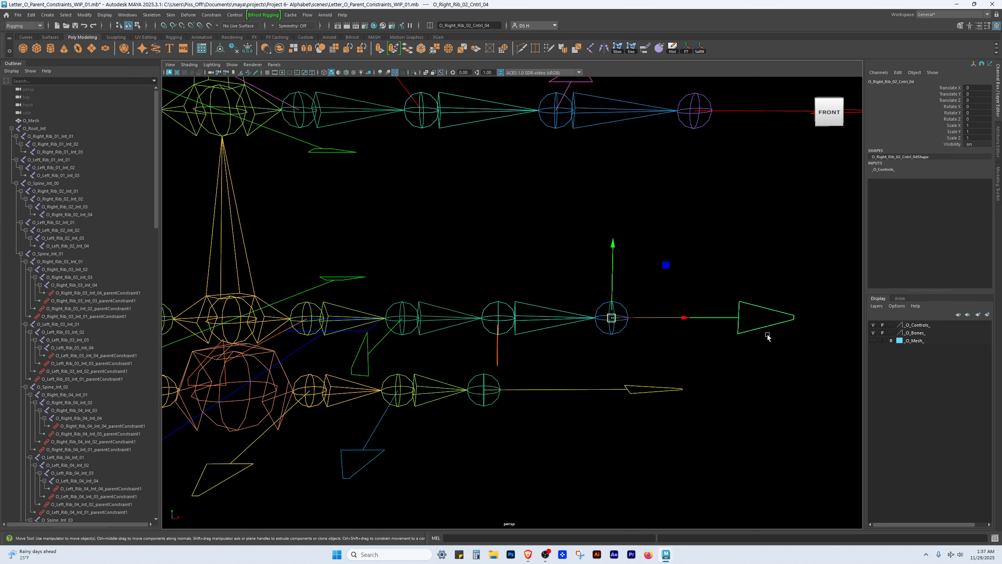
{"action": "left_click", "coordinate": [601, 305], "text": "shift"}
{"action": "key", "text": "g"}
- Parent-constrain joint O_Right_Rib_02_Jnt_03 to control O_Right_Rib_02_Cntrl_03
{"action": "left_click_drag", "start_coordinate": [591, 348], "coordinate": [624, 361], "text": "alt"}
{"action": "left_click", "coordinate": [665, 283]}
{"action": "left_click", "coordinate": [613, 249], "text": "shift"}
{"action": "key", "text": "g"}
- Parent-constrain joint O_Right_Rib_02_Jnt_02 to control O_Right_Rib_02_Cntrl_02
{"action": "left_click", "coordinate": [576, 295]}
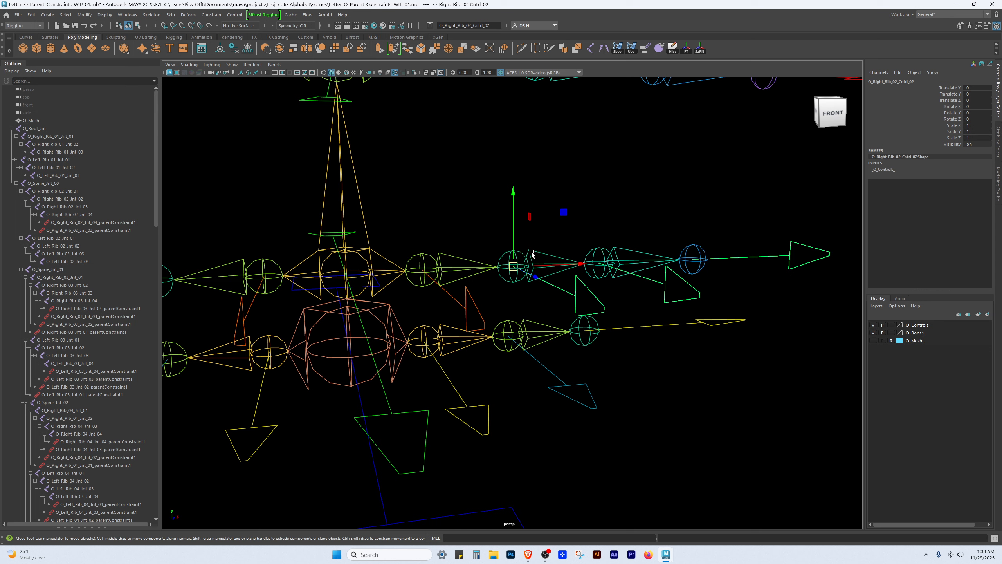
{"action": "left_click", "coordinate": [530, 250], "text": "shift"}
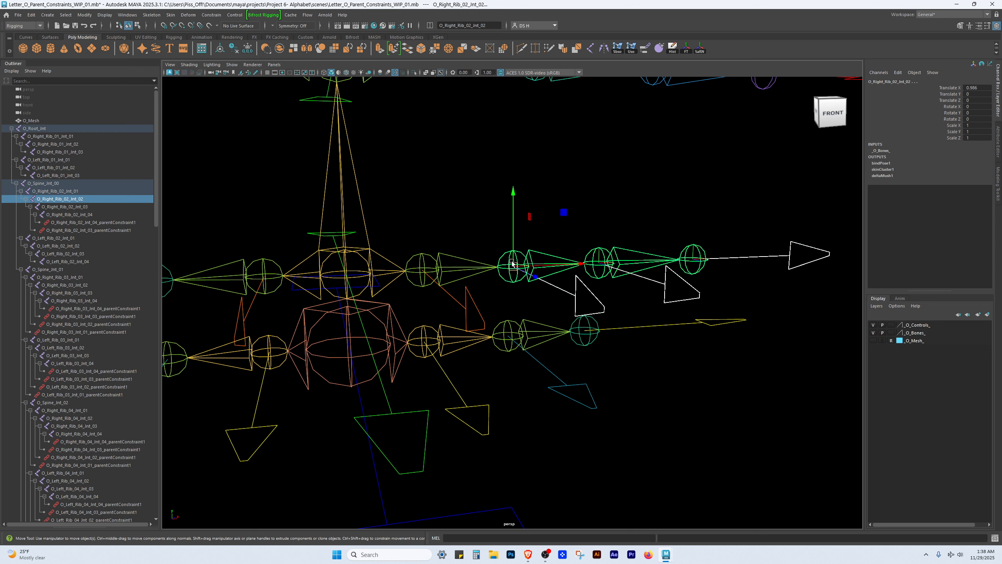
{"action": "left_click", "coordinate": [646, 48]}
{"action": "left_click", "coordinate": [282, 234]}
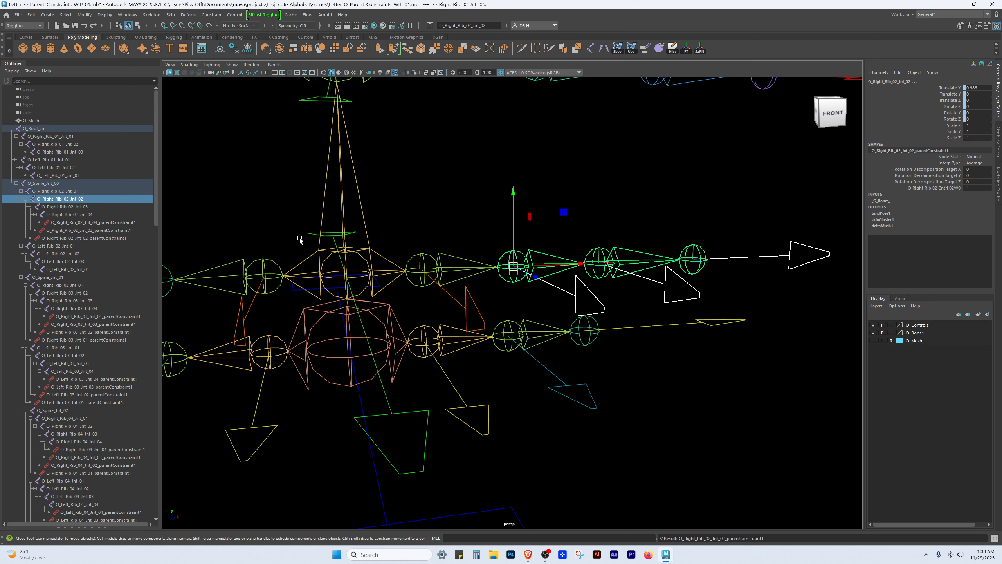
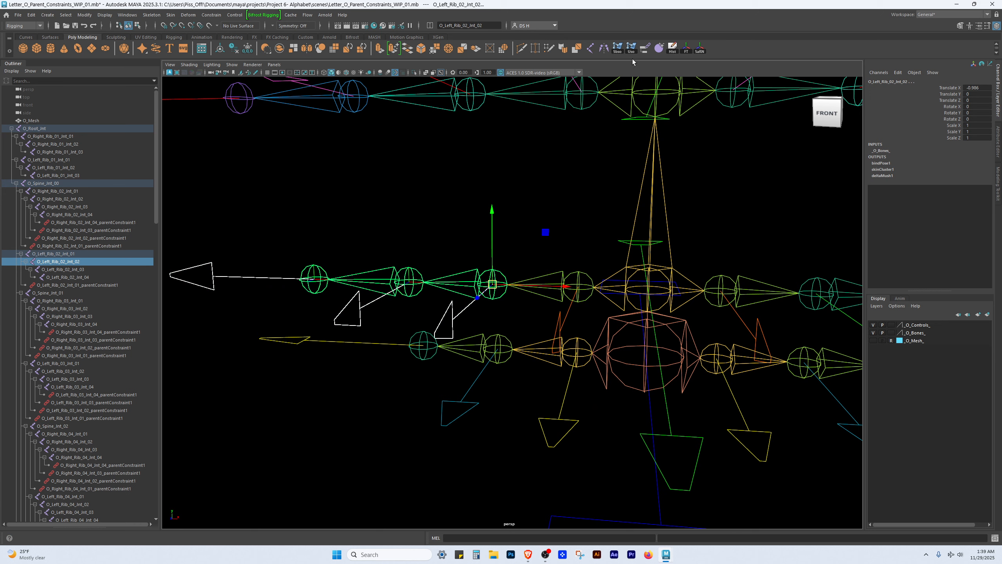
- Parent-constrain joint O_Left_Rib_02_Jnt_02 to control O_Left_Rib_02_Cntrl_02 with maintain offset on, and deselect both
{"action": "double_click", "coordinate": [645, 48]}
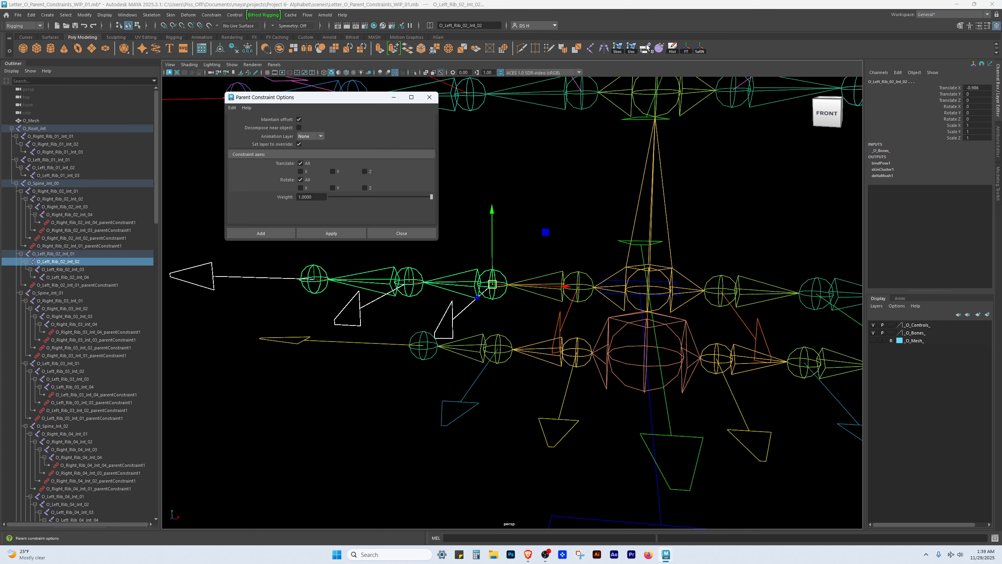
{"action": "left_click", "coordinate": [252, 233]}
{"action": "left_click", "coordinate": [437, 217]}
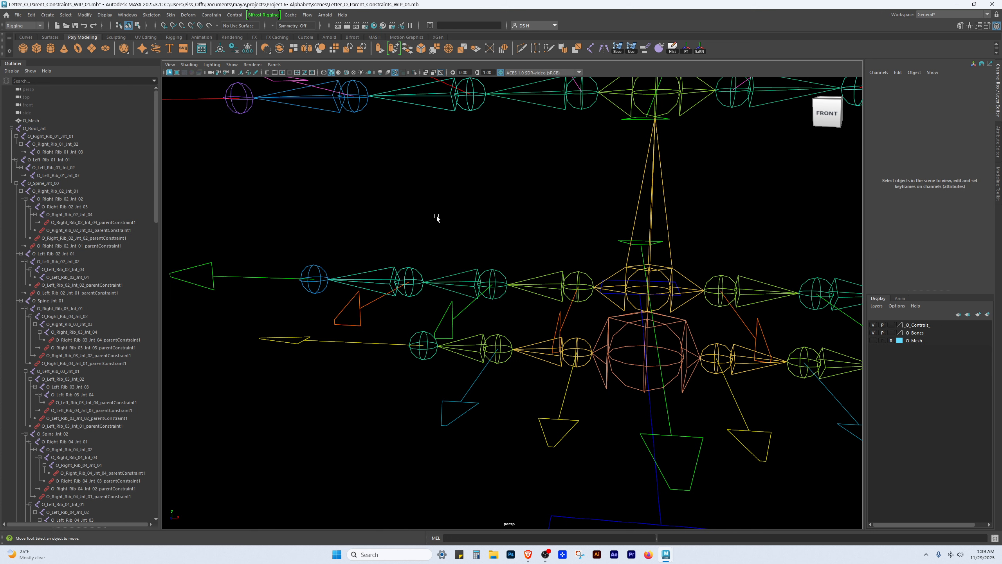
- Parent-constrain joint O_Left_Rib_02_Jnt_03 to control O_Left_Rib_02_Cntrl_03 with maintain offset on
{"action": "left_click", "coordinate": [360, 311]}
{"action": "left_click", "coordinate": [419, 273], "text": "shift"}
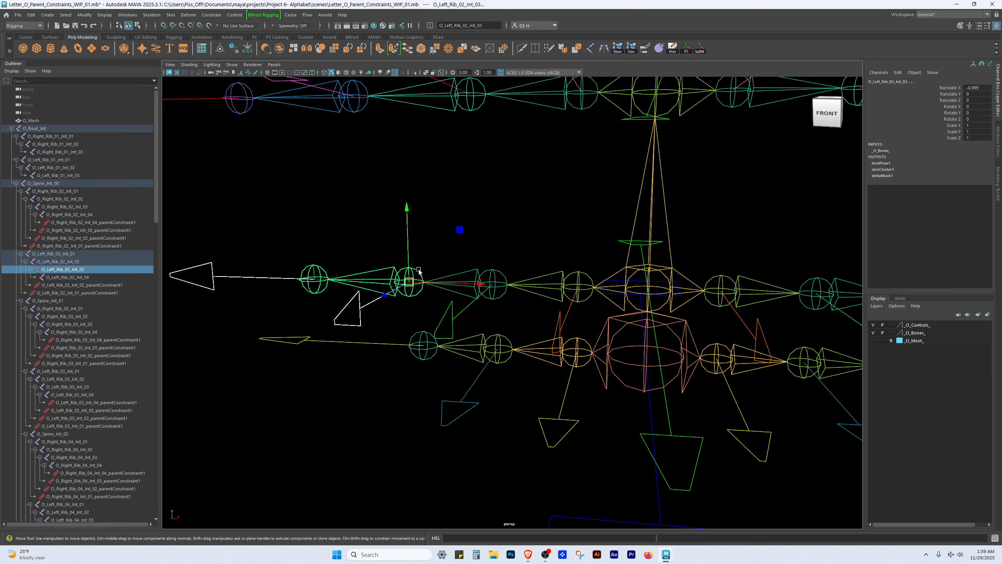
{"action": "double_click", "coordinate": [645, 49]}
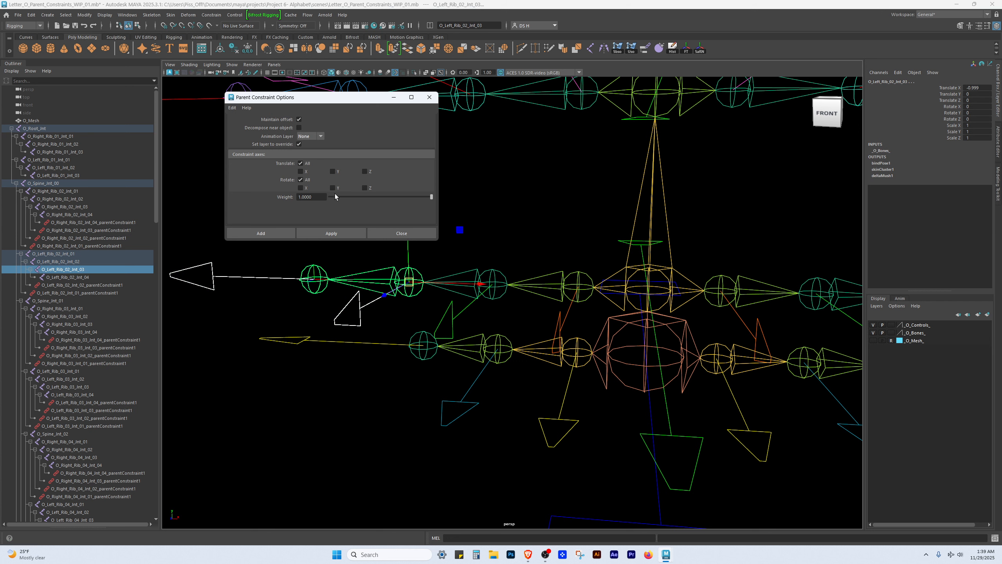
{"action": "left_click", "coordinate": [273, 233]}
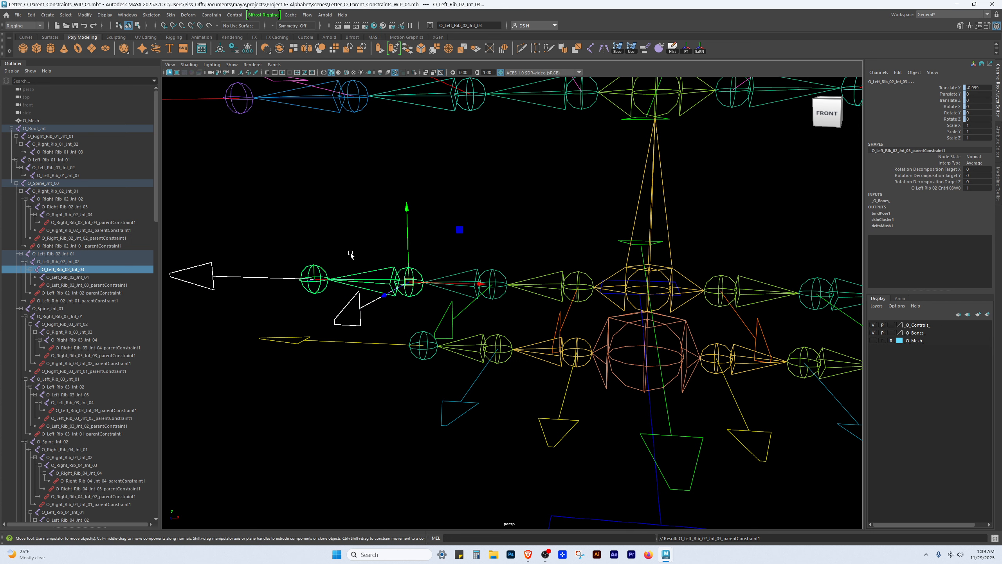
- Parent-constrain joint O_Left_Rib_02_Jnt_04 to control O_Left_Rib_02_Cntrl_04, and clear the selection
{"action": "left_click", "coordinate": [239, 268]}
{"action": "left_click", "coordinate": [176, 287]}
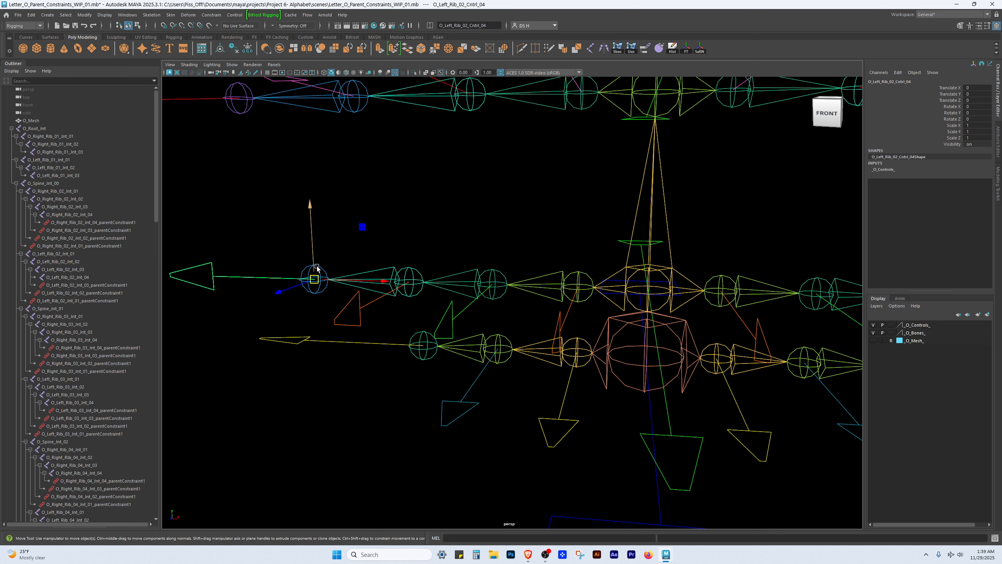
{"action": "double_click", "coordinate": [645, 49]}
{"action": "left_click", "coordinate": [278, 236]}
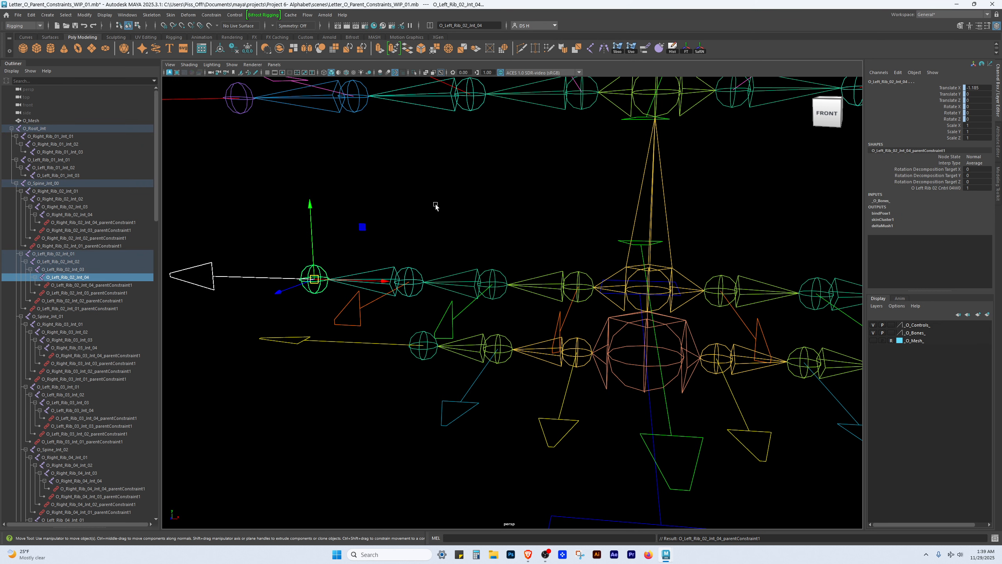
{"action": "left_click", "coordinate": [436, 206]}
{"action": "scroll", "coordinate": [332, 282], "scroll_direction": "down", "scroll_amount": 5}
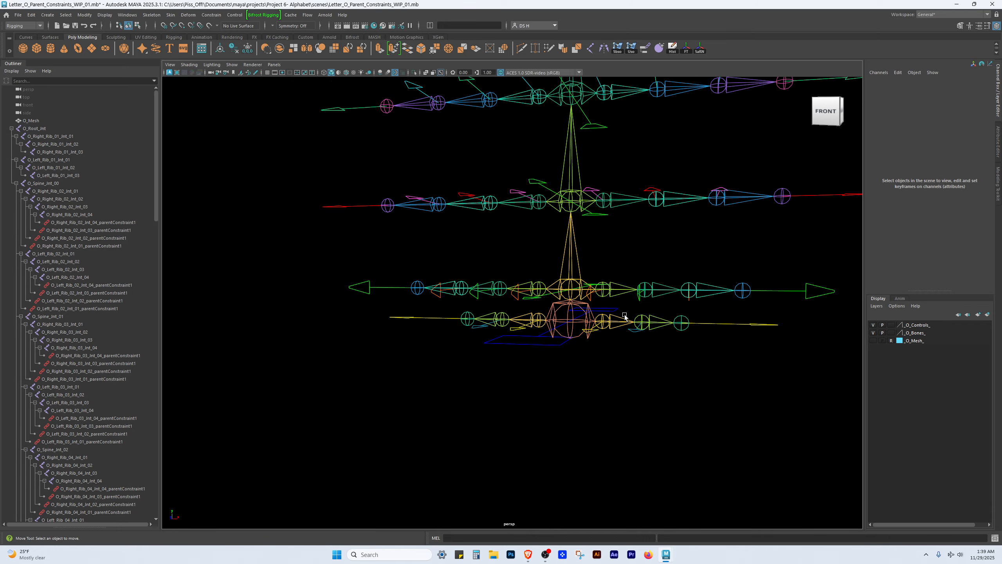
{"action": "left_click_drag", "start_coordinate": [624, 316], "coordinate": [711, 380], "text": "alt"}
{"action": "left_click", "coordinate": [542, 127]}
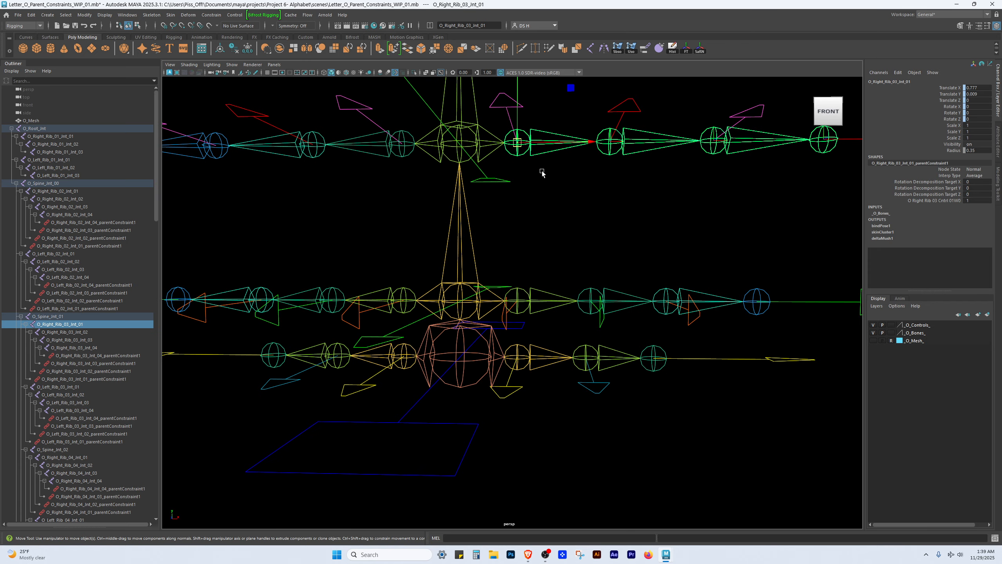
{"action": "left_click", "coordinate": [472, 114]}
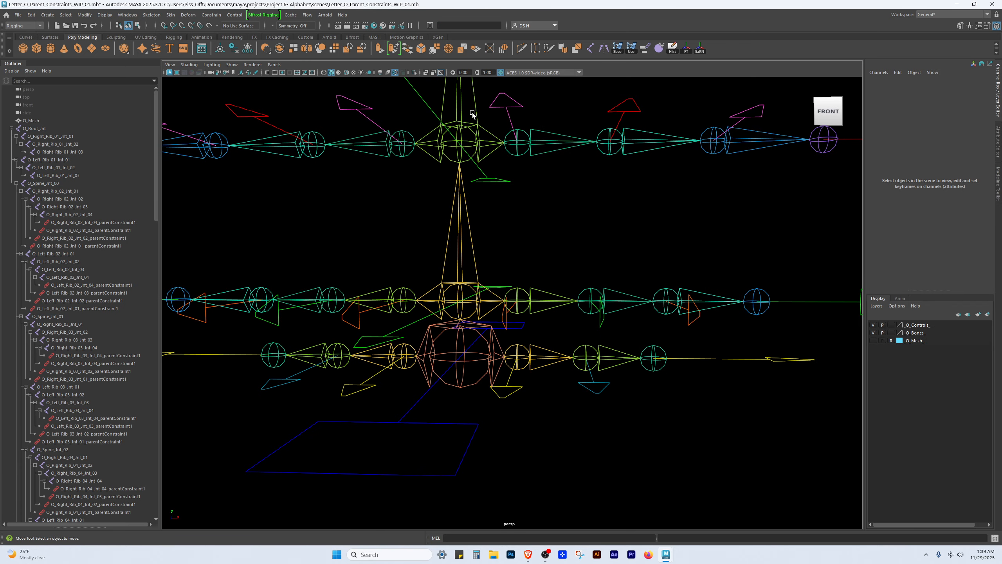
{"action": "left_click", "coordinate": [448, 150]}
{"action": "left_click", "coordinate": [718, 392]}
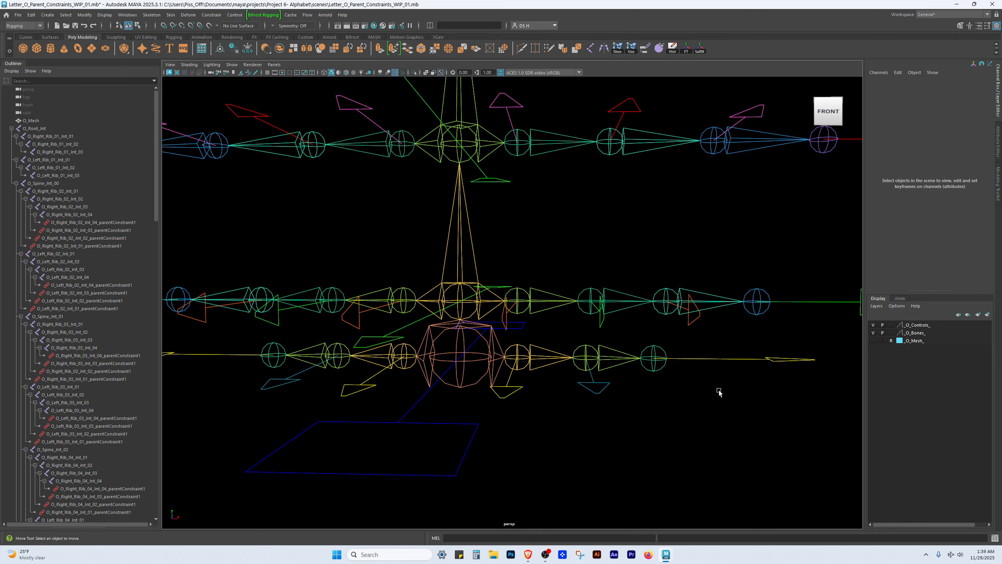
{"action": "left_click", "coordinate": [754, 314]}
{"action": "left_click", "coordinate": [706, 448]}
- Parent-constrain the outermost right joint of the lowest rib row, O_Right_Rib_01_Jnt_03, to its matching arrow control, and deselect both
{"action": "middle_click_drag", "start_coordinate": [685, 413], "coordinate": [565, 400], "text": "alt"}
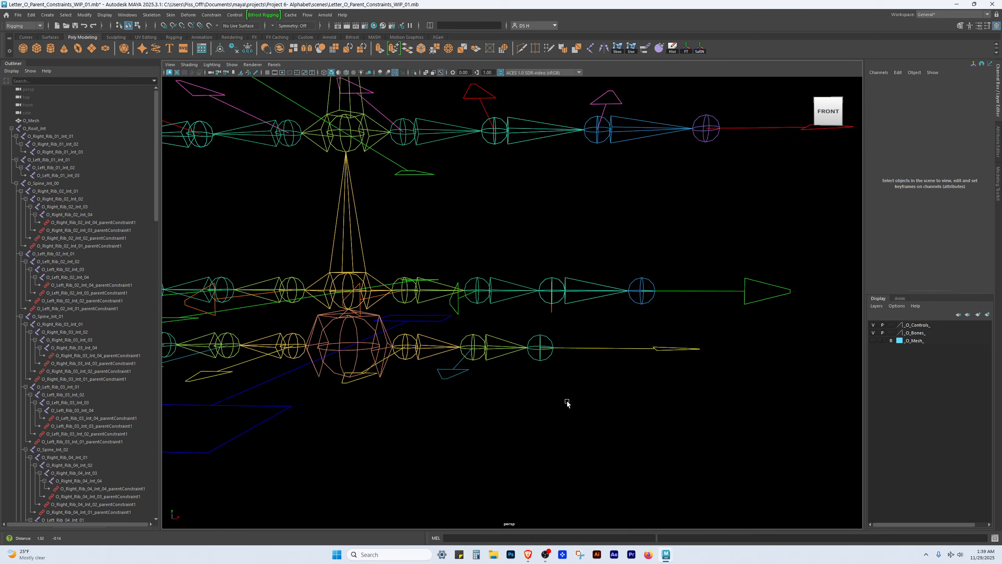
{"action": "right_click_drag", "start_coordinate": [565, 401], "coordinate": [639, 409], "text": "alt"}
{"action": "left_click_drag", "start_coordinate": [717, 357], "coordinate": [829, 405]}
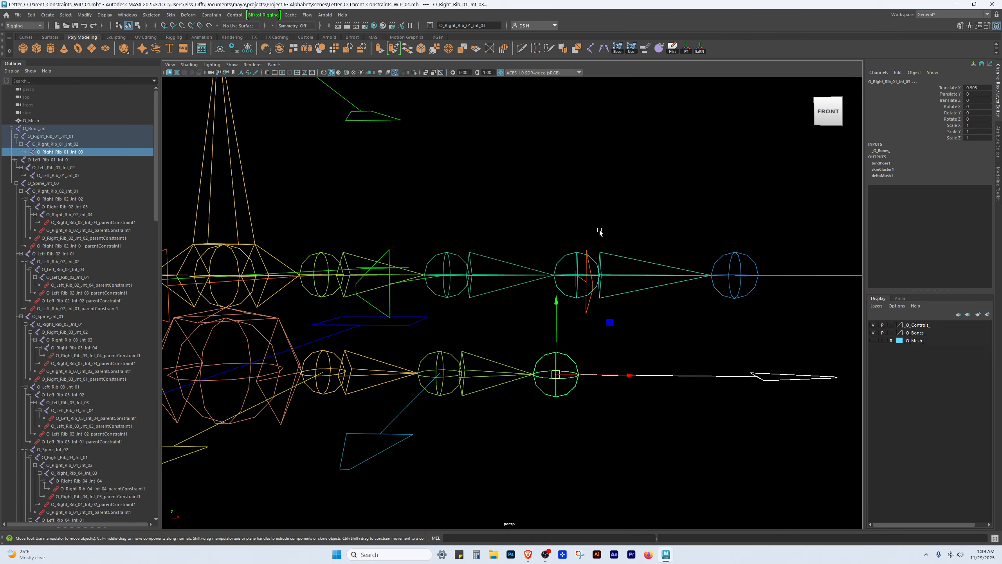
{"action": "left_click", "coordinate": [644, 45]}
{"action": "left_click", "coordinate": [454, 470]}
- Parent-constrain joint O_Right_Rib_01_Jnt_02 to its matching control below it with maintain offset on
{"action": "middle_click_drag", "start_coordinate": [442, 475], "coordinate": [515, 311], "text": "alt"}
{"action": "left_click_drag", "start_coordinate": [514, 311], "coordinate": [558, 384], "text": "alt"}
{"action": "middle_click_drag", "start_coordinate": [558, 384], "coordinate": [571, 373], "text": "alt"}
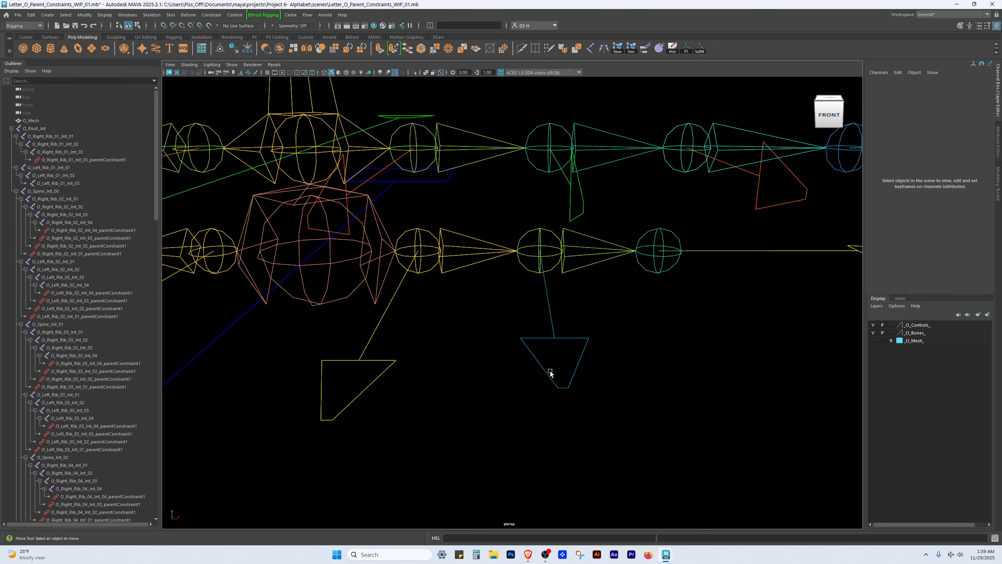
{"action": "left_click_drag", "start_coordinate": [550, 373], "coordinate": [588, 414]}
{"action": "left_click", "coordinate": [570, 230]}
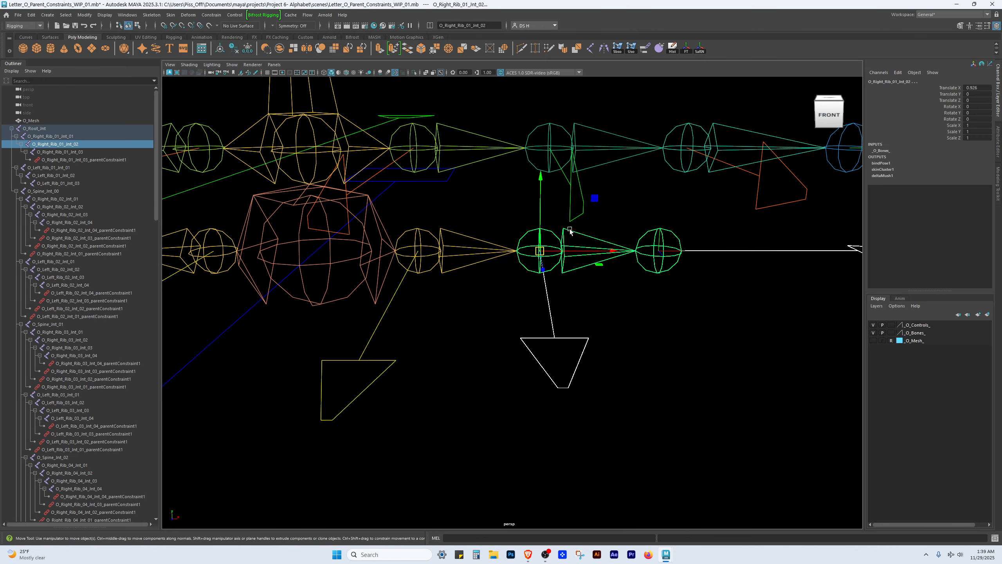
{"action": "double_click", "coordinate": [645, 47]}
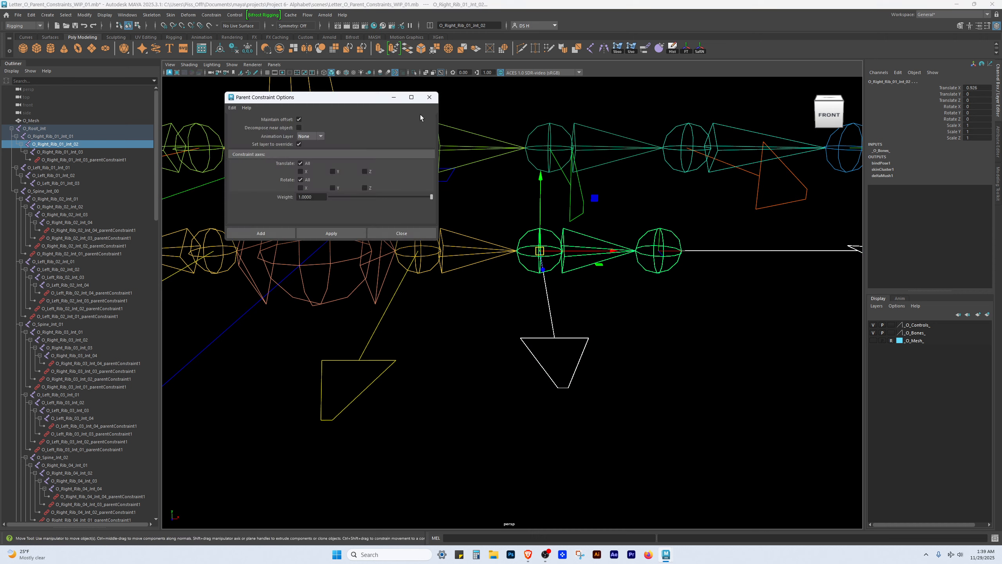
{"action": "left_click", "coordinate": [269, 236]}
- Parent-constrain joint O_Right_Rib_01_Jnt_01 to its matching control with maintain offset on, and clear the selection
{"action": "left_click_drag", "start_coordinate": [332, 270], "coordinate": [488, 374], "text": "alt"}
{"action": "left_click", "coordinate": [419, 367]}
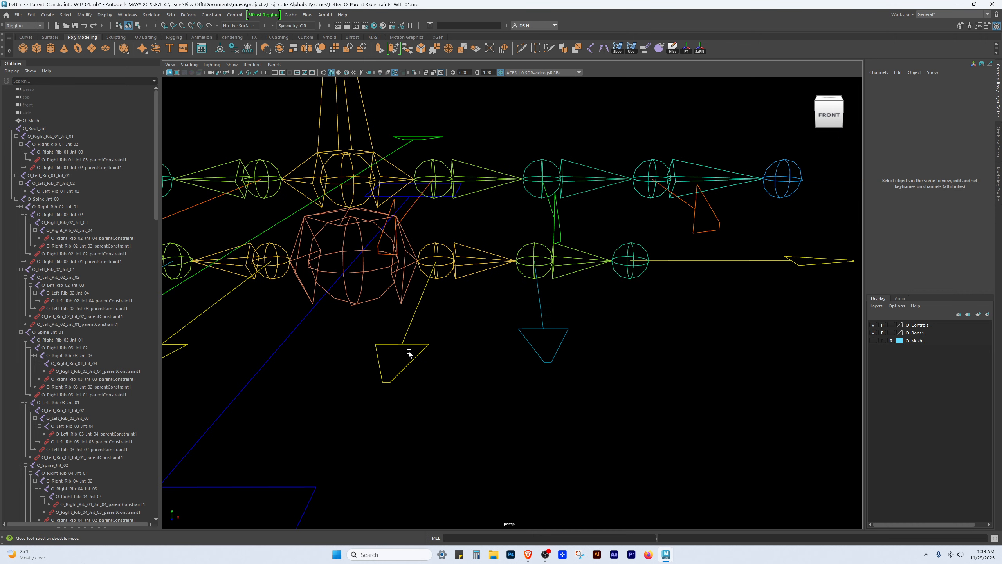
{"action": "left_click", "coordinate": [410, 362]}
{"action": "left_click", "coordinate": [456, 245]}
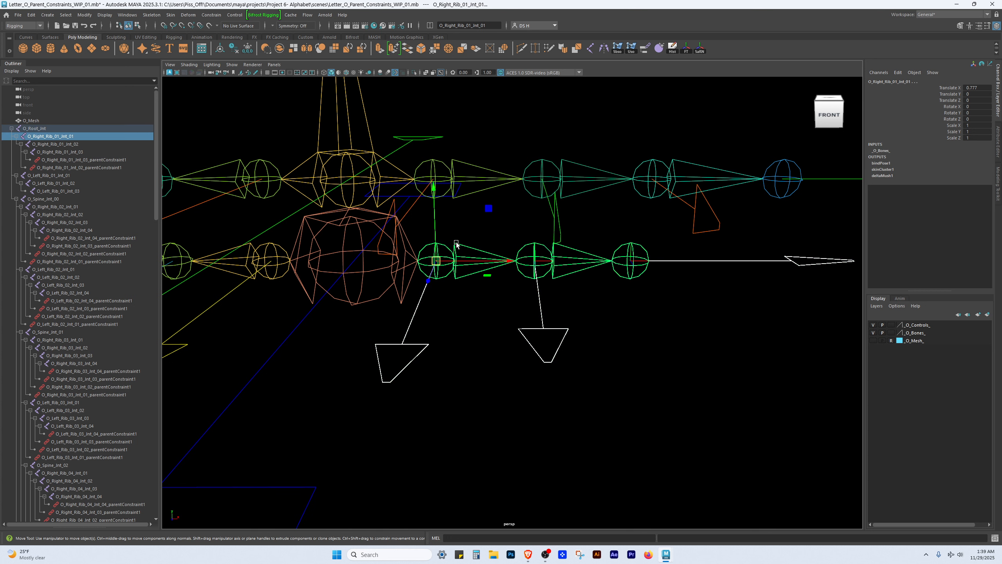
{"action": "left_click", "coordinate": [646, 49]}
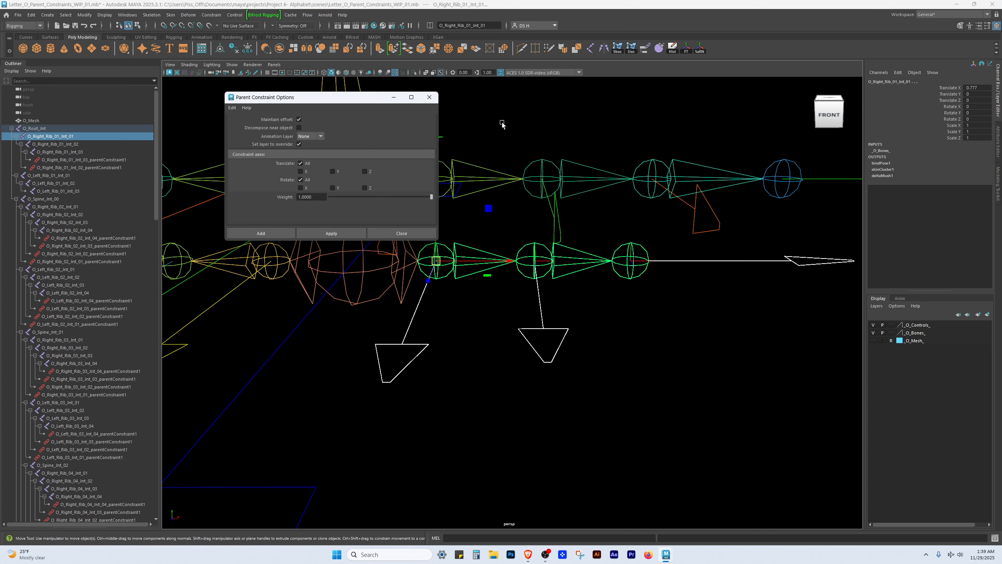
{"action": "left_click", "coordinate": [256, 236]}
{"action": "left_click", "coordinate": [362, 296]}
- Examine the COG control and the O_Root_Jnt joint at the base of the rig
{"action": "left_click_drag", "start_coordinate": [431, 370], "coordinate": [515, 341], "text": "alt"}
{"action": "right_click_drag", "start_coordinate": [515, 340], "coordinate": [461, 340], "text": "alt"}
{"action": "left_click_drag", "start_coordinate": [471, 334], "coordinate": [504, 364]}
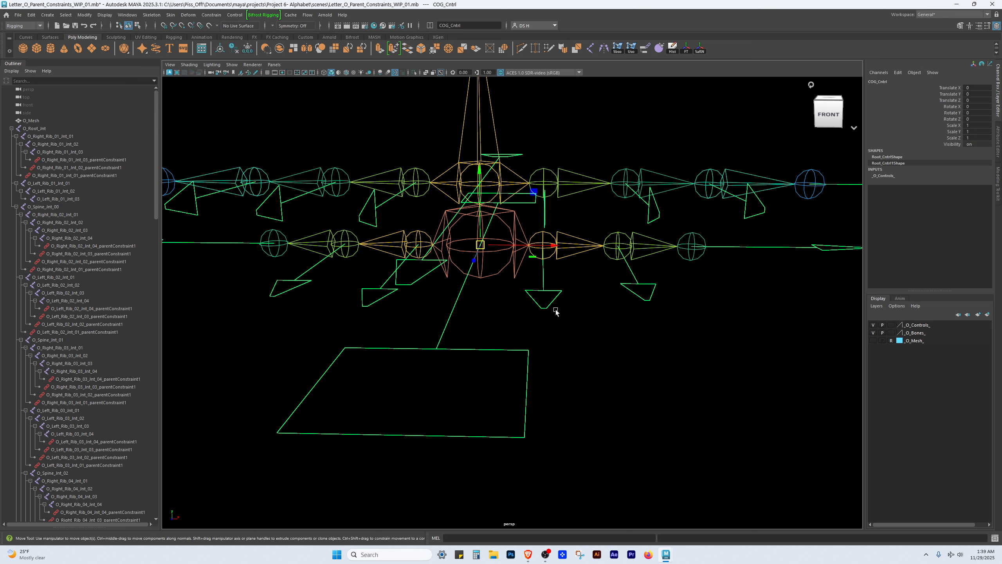
{"action": "left_click", "coordinate": [496, 293]}
{"action": "left_click", "coordinate": [498, 275]}
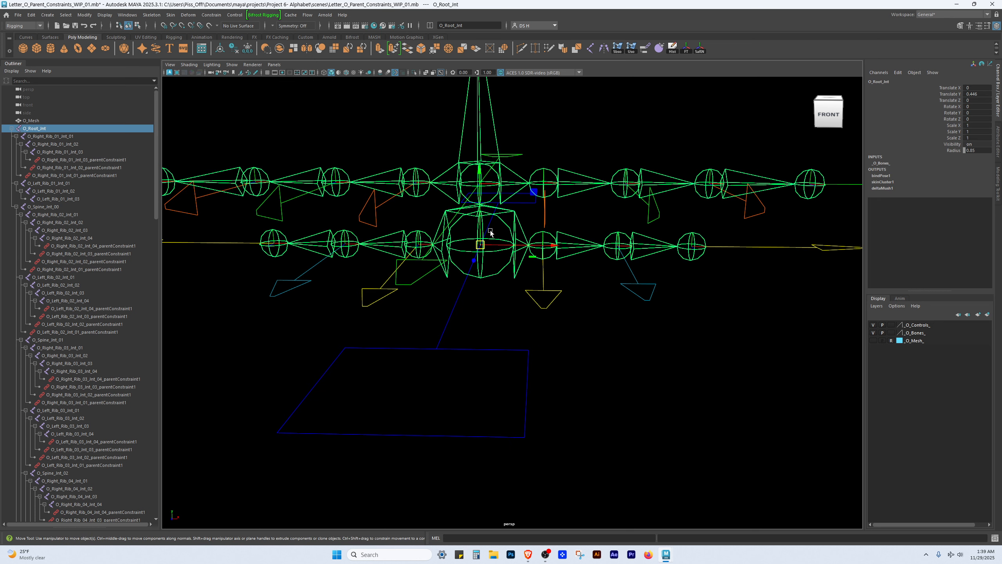
{"action": "left_click_drag", "start_coordinate": [476, 225], "coordinate": [507, 212], "text": "alt"}
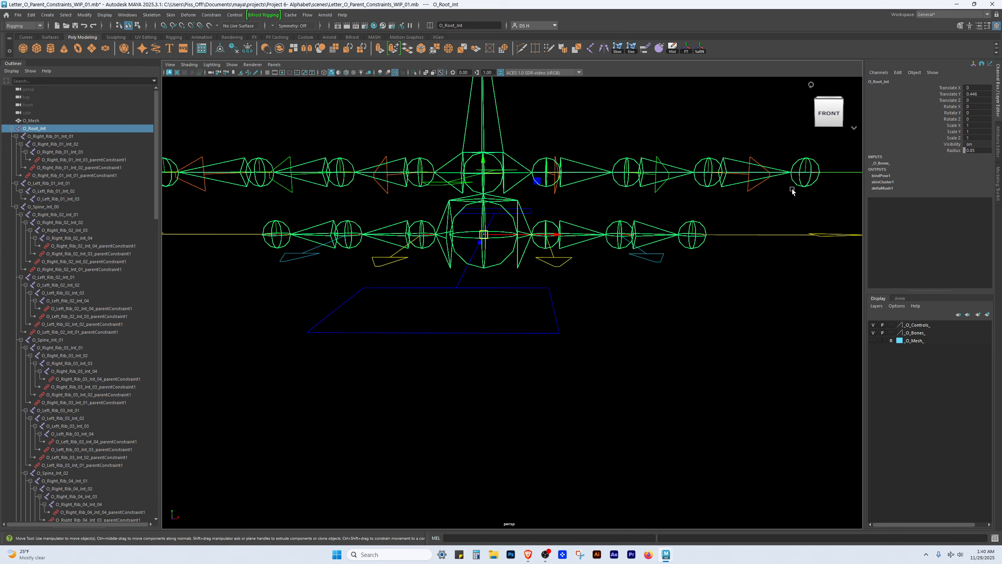
{"action": "left_click_drag", "start_coordinate": [690, 221], "coordinate": [565, 332], "text": "alt"}
- Test the COG control by moving it downward, and undo the move
{"action": "left_click_drag", "start_coordinate": [431, 431], "coordinate": [503, 464]}
{"action": "key", "text": "w"}
{"action": "left_click_drag", "start_coordinate": [486, 282], "coordinate": [488, 318]}
{"action": "key", "text": "ctrl+z"}
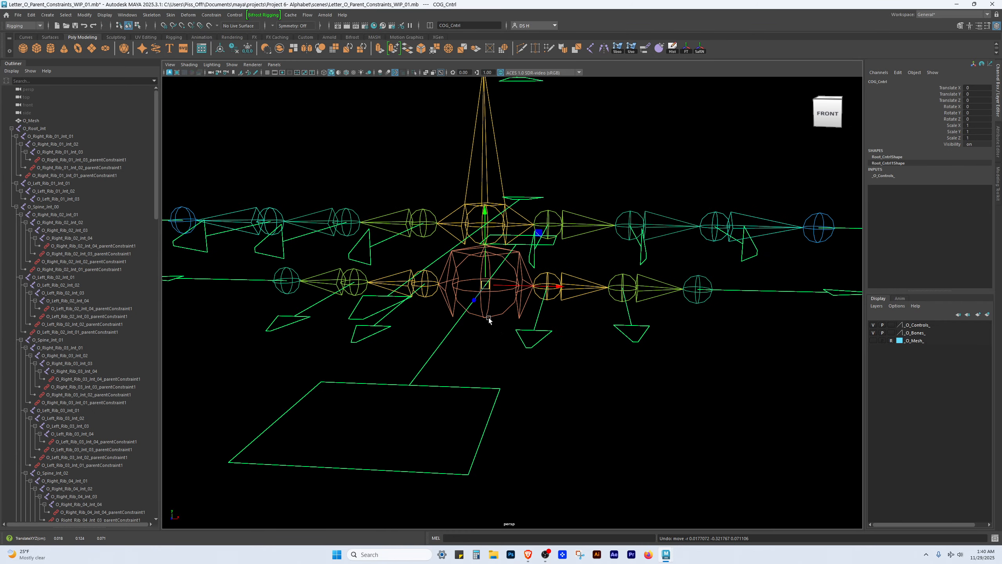
- Check the channel values of the O_Root_Jnt joint, and clear the selection
{"action": "left_click", "coordinate": [598, 403]}
{"action": "right_click_drag", "start_coordinate": [475, 333], "coordinate": [516, 375], "text": "alt"}
{"action": "left_click_drag", "start_coordinate": [480, 315], "coordinate": [488, 335]}
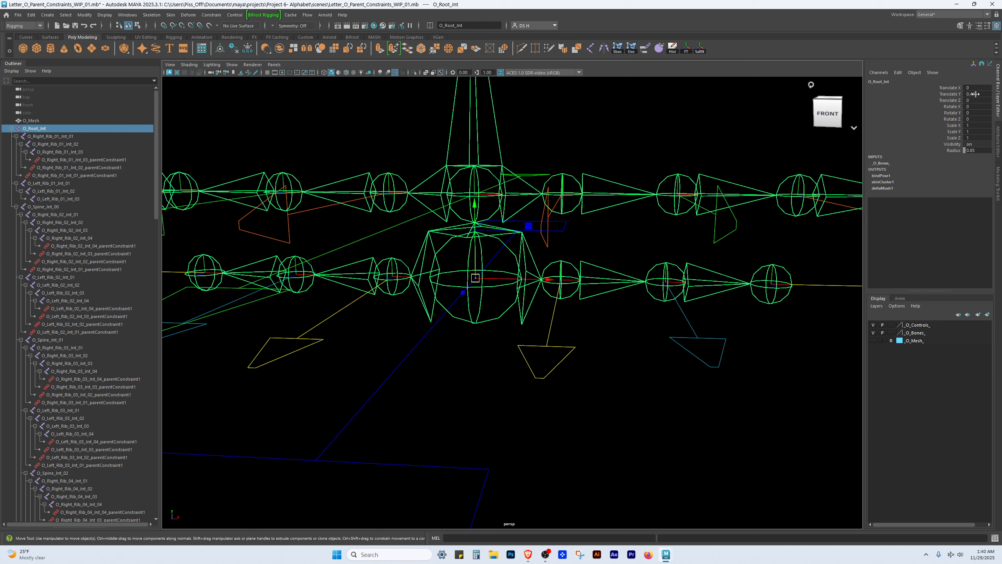
{"action": "right_click_drag", "start_coordinate": [784, 273], "coordinate": [647, 382], "text": "alt"}
{"action": "left_click", "coordinate": [699, 321]}
- Rename the COG_Cntrl control as O_COG_Cntrl and deselect it
{"action": "left_click_drag", "start_coordinate": [463, 403], "coordinate": [513, 479]}
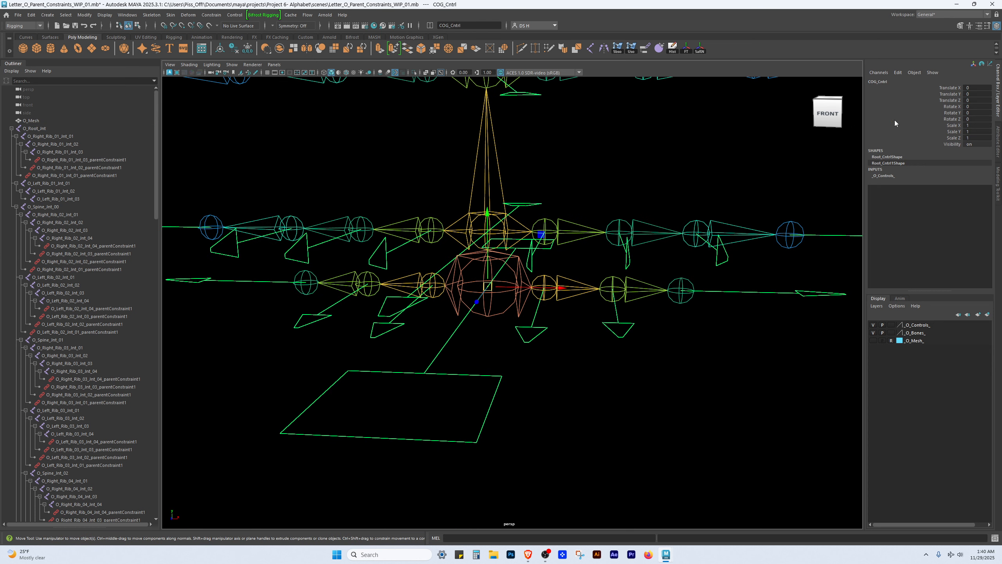
{"action": "double_click", "coordinate": [877, 82]}
{"action": "left_click", "coordinate": [871, 81]}
{"action": "type", "text": "O_"}
{"action": "key", "text": "Return"}
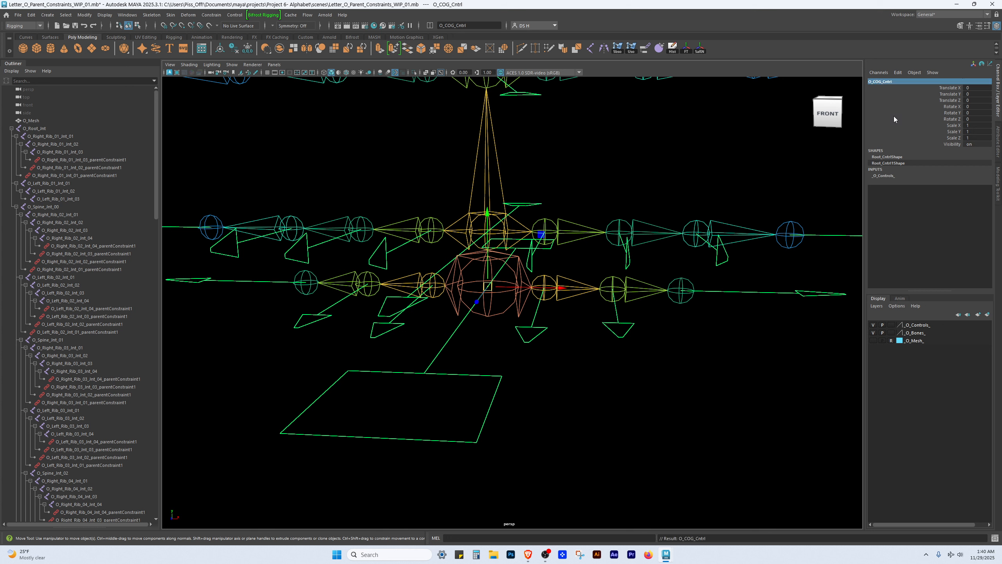
{"action": "left_click", "coordinate": [571, 444]}
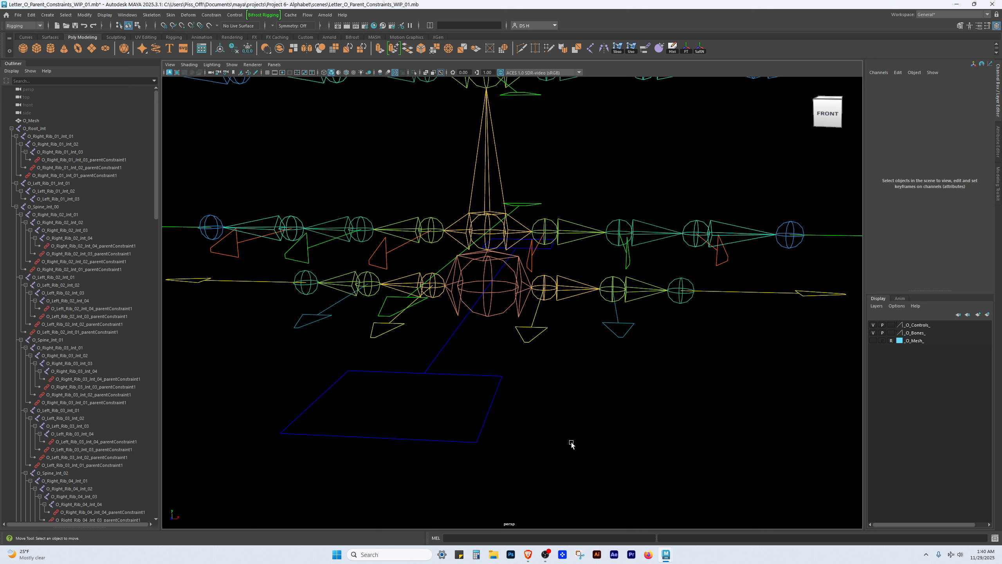
- Parent-constrain the root joint O_Root_Jnt to control O_COG_Cntrl with maintain offset on, and deselect both
{"action": "left_click", "coordinate": [429, 372]}
{"action": "scroll", "coordinate": [463, 308], "scroll_direction": "up", "scroll_amount": 5}
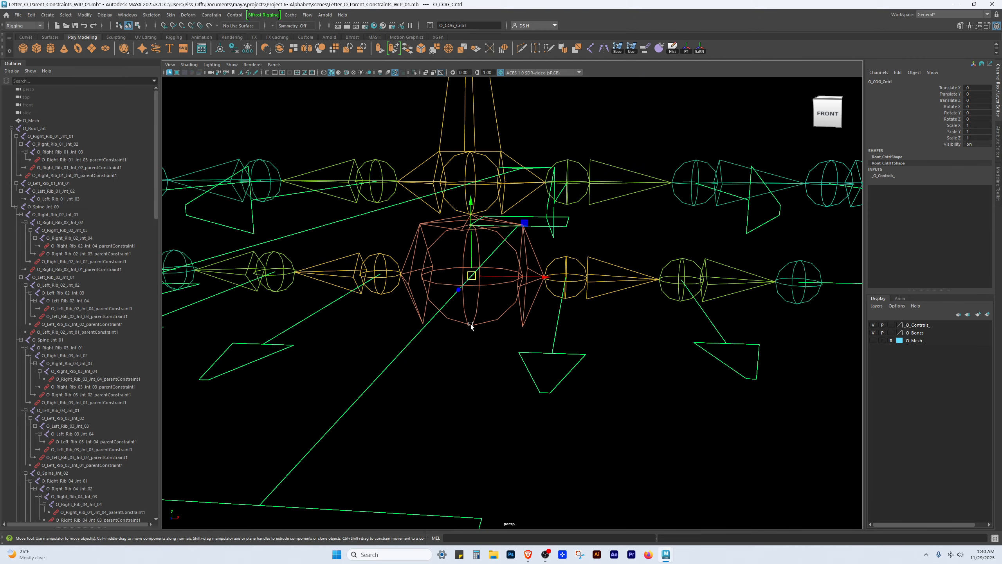
{"action": "left_click", "coordinate": [471, 325]}
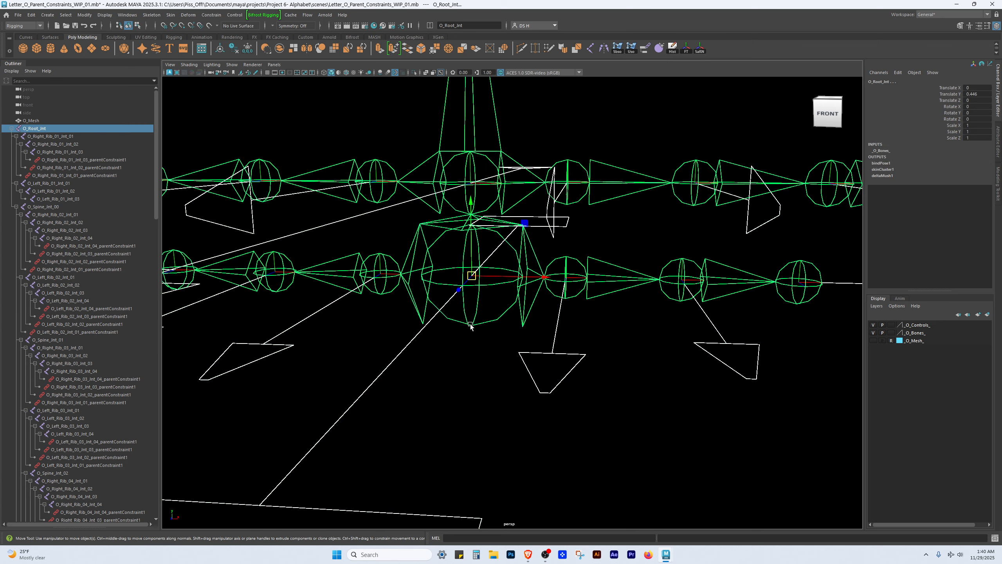
{"action": "left_click", "coordinate": [645, 48]}
{"action": "left_click", "coordinate": [268, 234]}
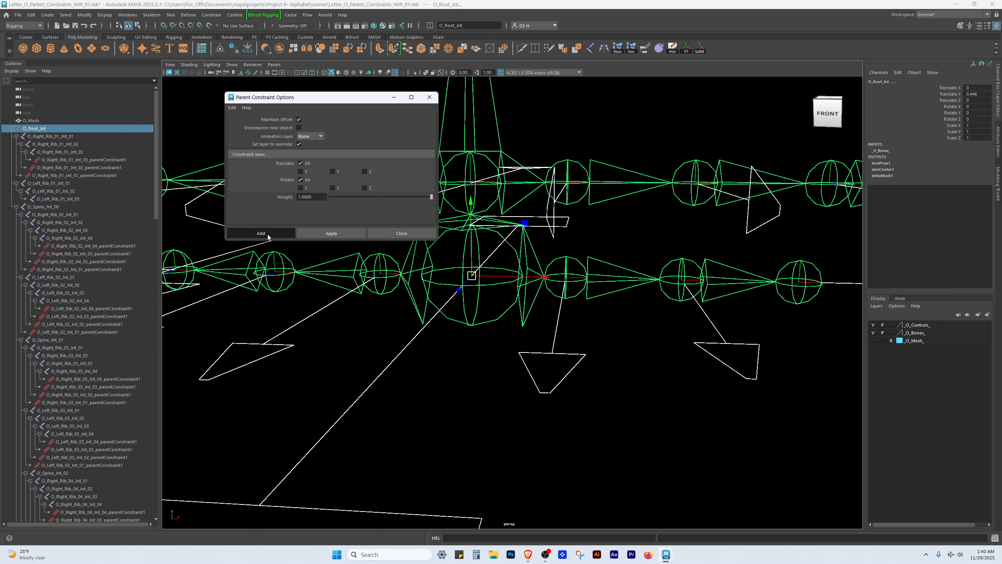
{"action": "right_click_drag", "start_coordinate": [671, 307], "coordinate": [673, 382], "text": "alt"}
{"action": "left_click", "coordinate": [464, 374]}
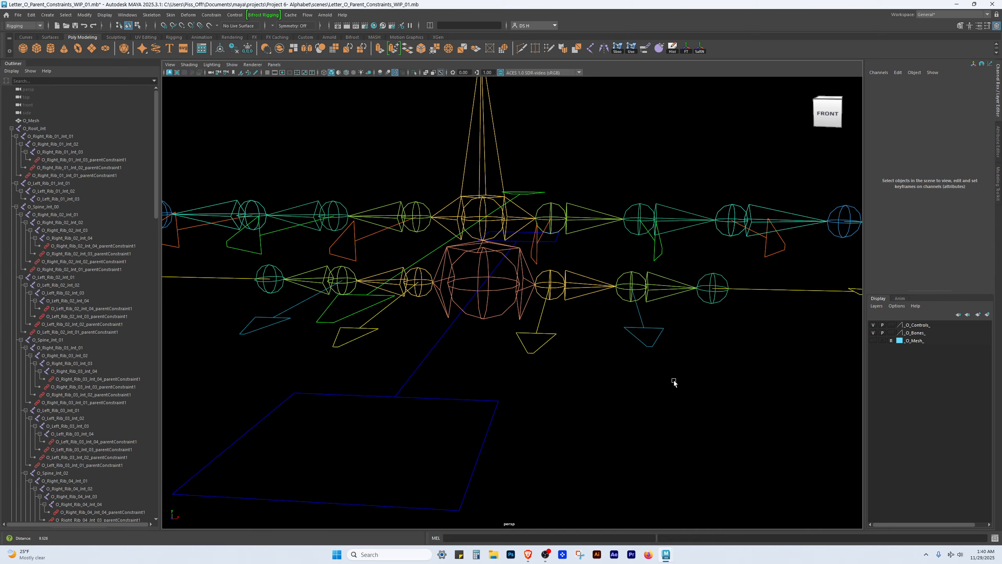
- Parent-constrain joint O_Left_Rib_01_Jnt_01 to control O_Left_Rib_01_Cntrl_01 with maintain offset on, and clear the selection
{"action": "middle_click_drag", "start_coordinate": [500, 344], "coordinate": [673, 355], "text": "alt"}
{"action": "right_click_drag", "start_coordinate": [674, 355], "coordinate": [714, 388], "text": "alt"}
{"action": "left_click_drag", "start_coordinate": [620, 383], "coordinate": [672, 431]}
{"action": "middle_click_drag", "start_coordinate": [645, 375], "coordinate": [617, 369], "text": "alt"}
{"action": "right_click_drag", "start_coordinate": [617, 369], "coordinate": [635, 375], "text": "alt"}
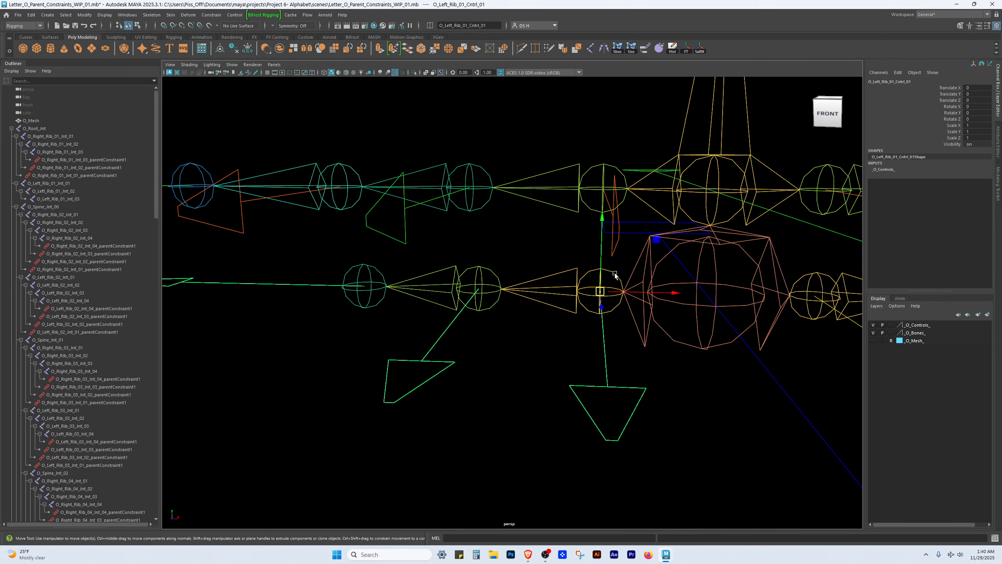
{"action": "left_click_drag", "start_coordinate": [615, 288], "coordinate": [613, 296], "text": "alt"}
{"action": "left_click", "coordinate": [611, 302], "text": "shift"}
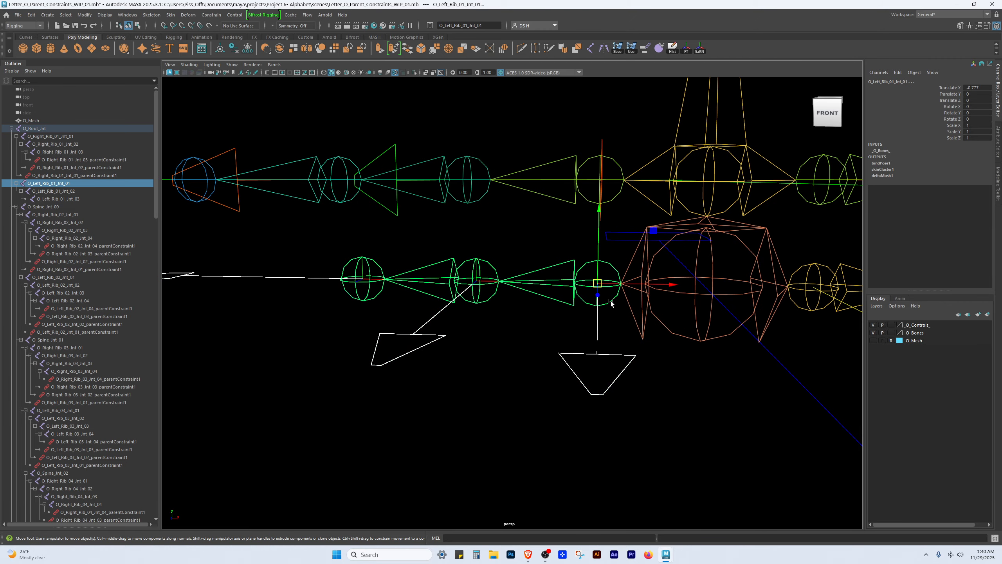
{"action": "double_click", "coordinate": [646, 48]}
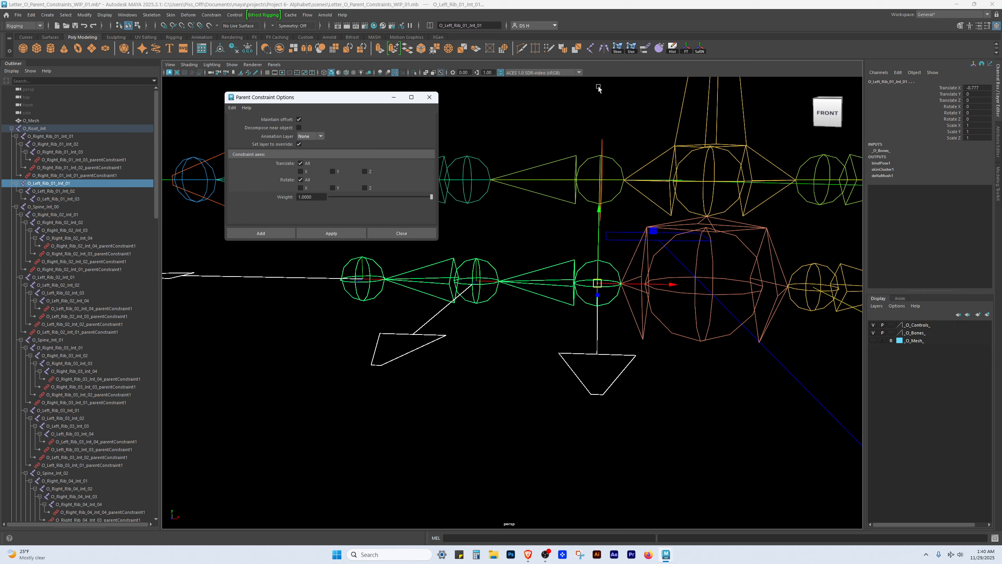
{"action": "left_click", "coordinate": [264, 233]}
{"action": "scroll", "coordinate": [479, 429], "scroll_direction": "down", "scroll_amount": 2}
{"action": "left_click", "coordinate": [489, 440]}
- Parent-constrain joint O_Left_Rib_01_Jnt_02 to control O_Left_Rib_01_Cntrl_02 with maintain offset on
{"action": "left_click_drag", "start_coordinate": [490, 441], "coordinate": [471, 448], "text": "alt"}
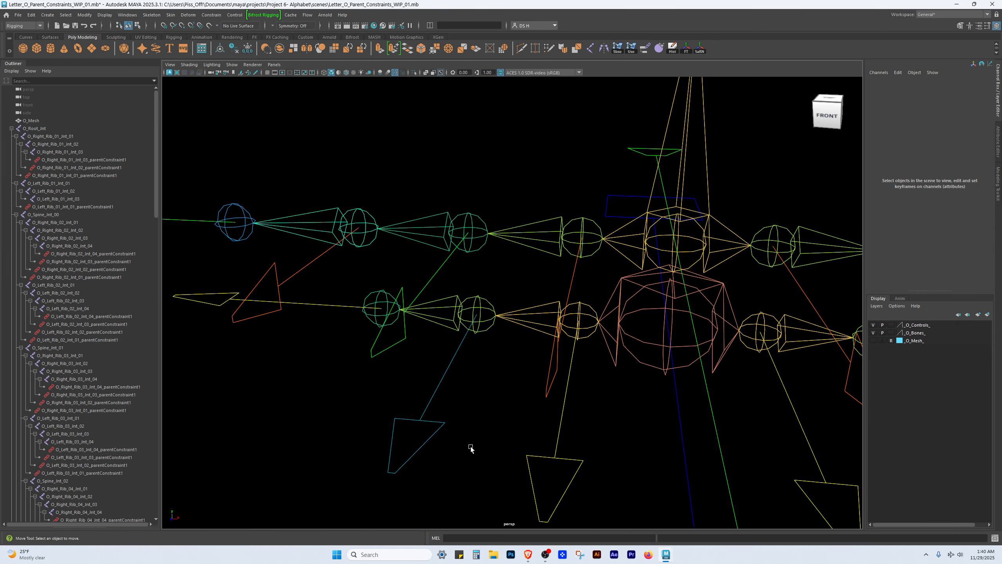
{"action": "left_click", "coordinate": [427, 442]}
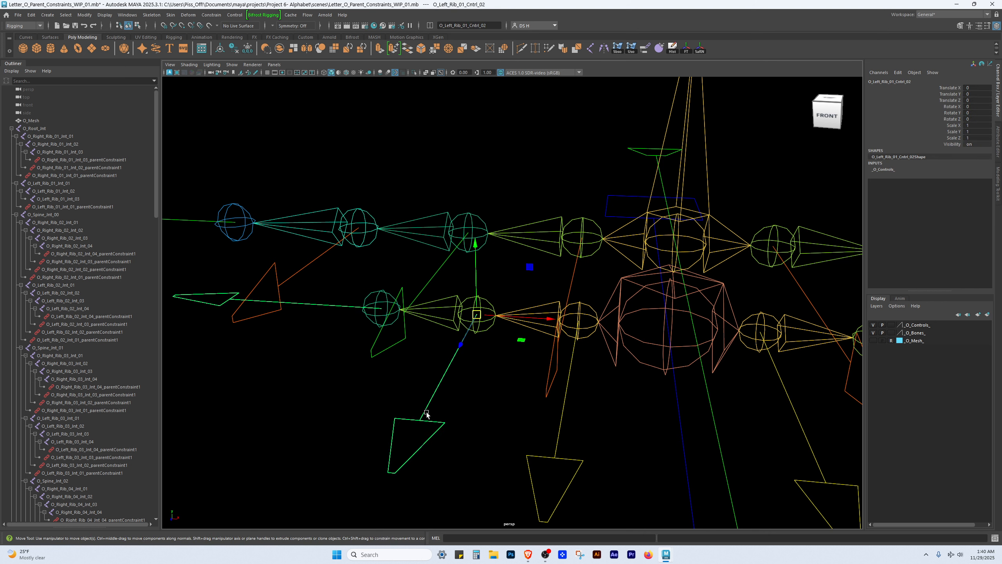
{"action": "left_click", "coordinate": [482, 302]}
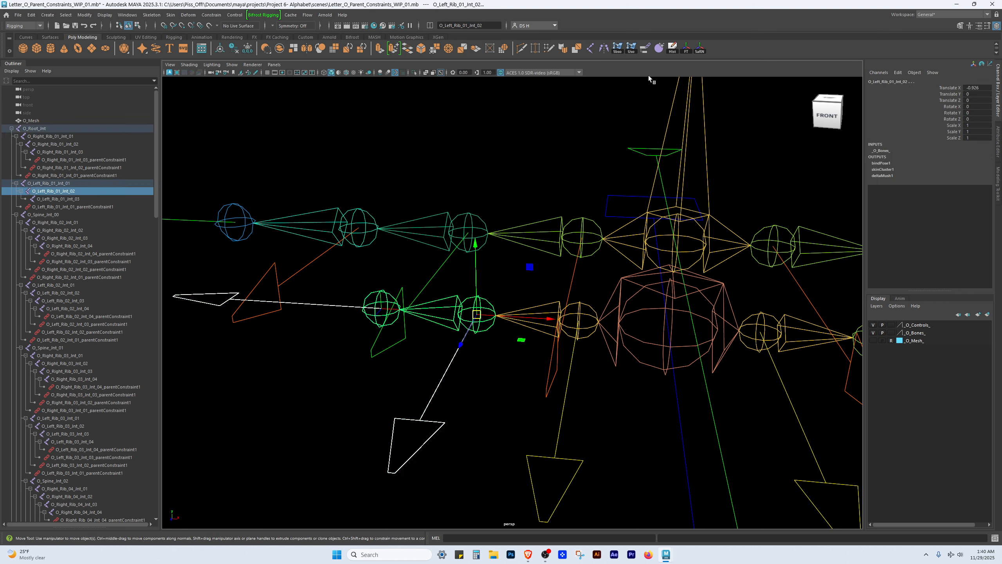
{"action": "double_click", "coordinate": [645, 48]}
{"action": "left_click", "coordinate": [273, 234]}
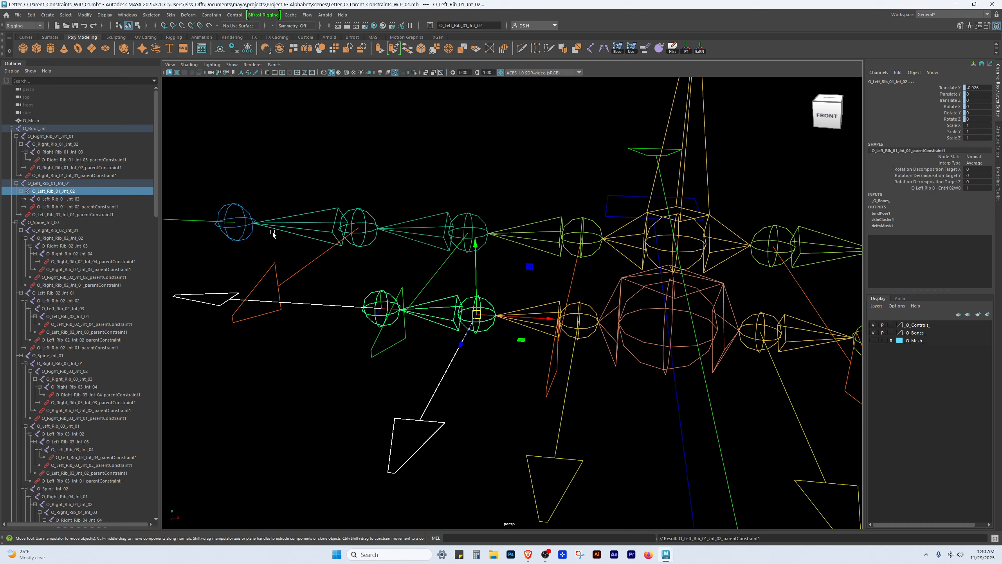
- Parent-constrain joint O_Left_Rib_01_Jnt_03 to control O_Left_Rib_01_Cntrl_03 with maintain offset on, and clear the selection
{"action": "left_click_drag", "start_coordinate": [394, 356], "coordinate": [541, 307], "text": "alt"}
{"action": "left_click", "coordinate": [371, 238]}
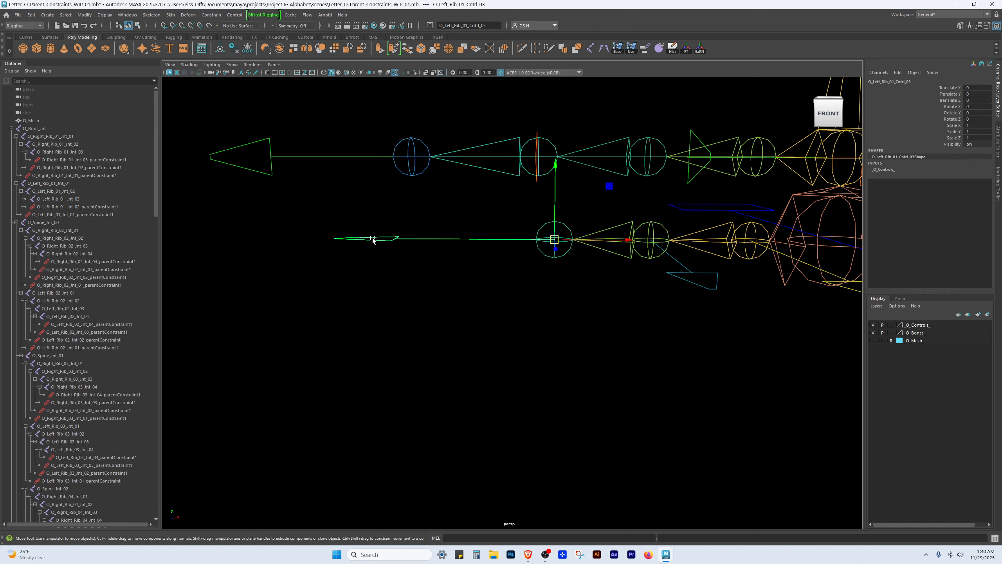
{"action": "left_click", "coordinate": [543, 225]}
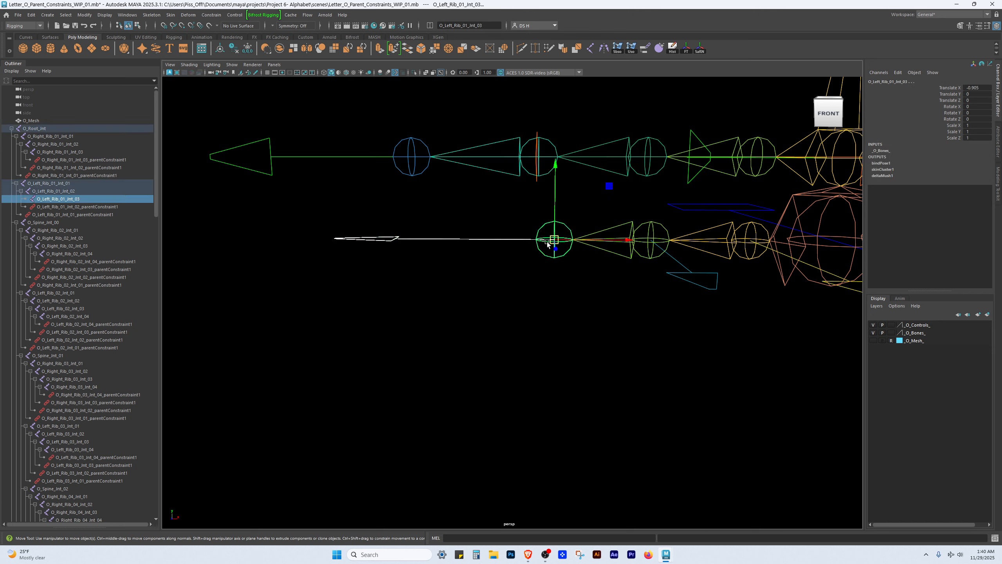
{"action": "double_click", "coordinate": [646, 48]}
{"action": "left_click", "coordinate": [256, 234]}
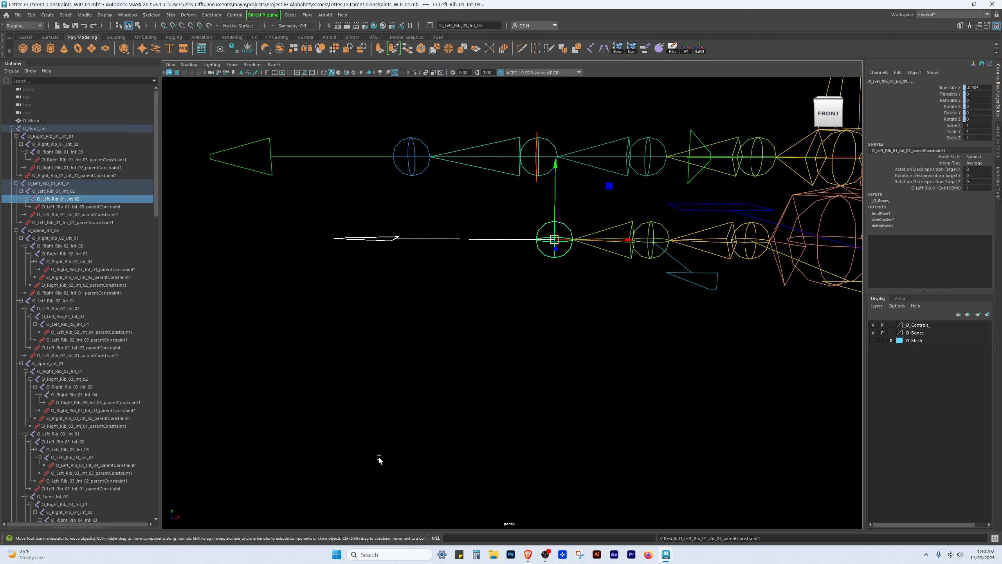
{"action": "left_click", "coordinate": [521, 457]}
{"action": "key", "text": "a"}
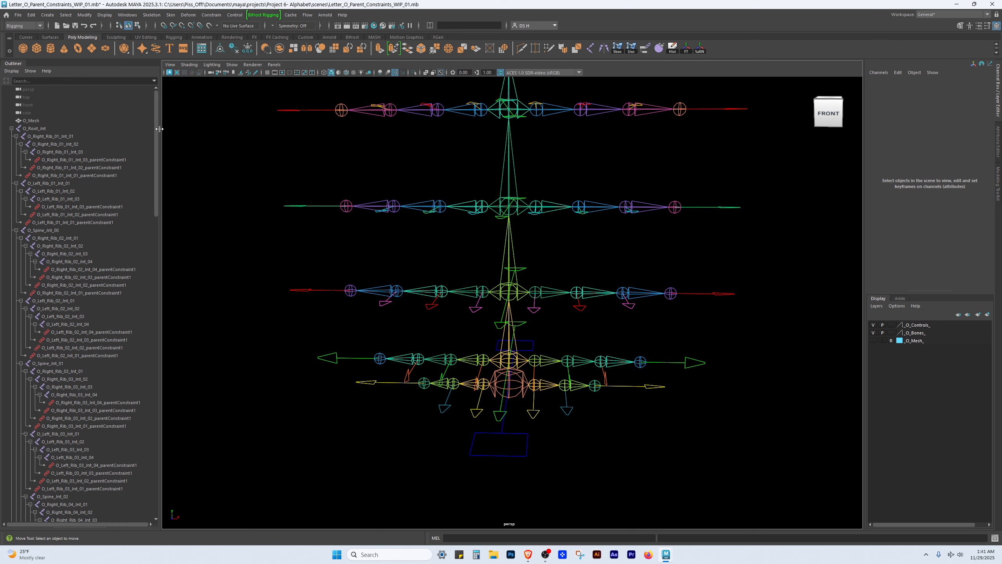
- Look through the full joint and control hierarchy in the Outliner and collapse the O_Root_Jnt and O_COG_Cntrl branches
{"action": "left_click_drag", "start_coordinate": [160, 129], "coordinate": [188, 129]}
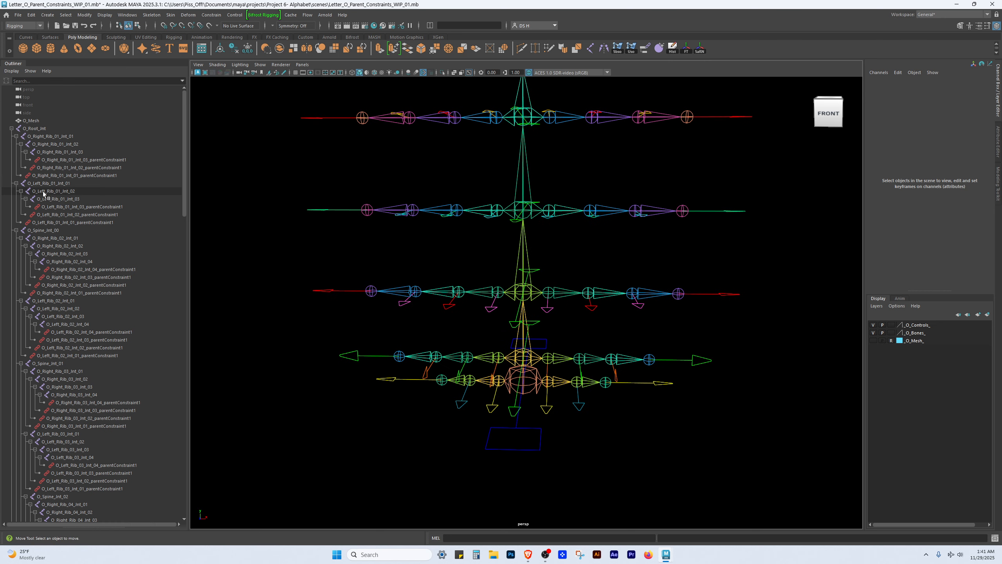
{"action": "scroll", "coordinate": [65, 262], "scroll_direction": "down", "scroll_amount": 8}
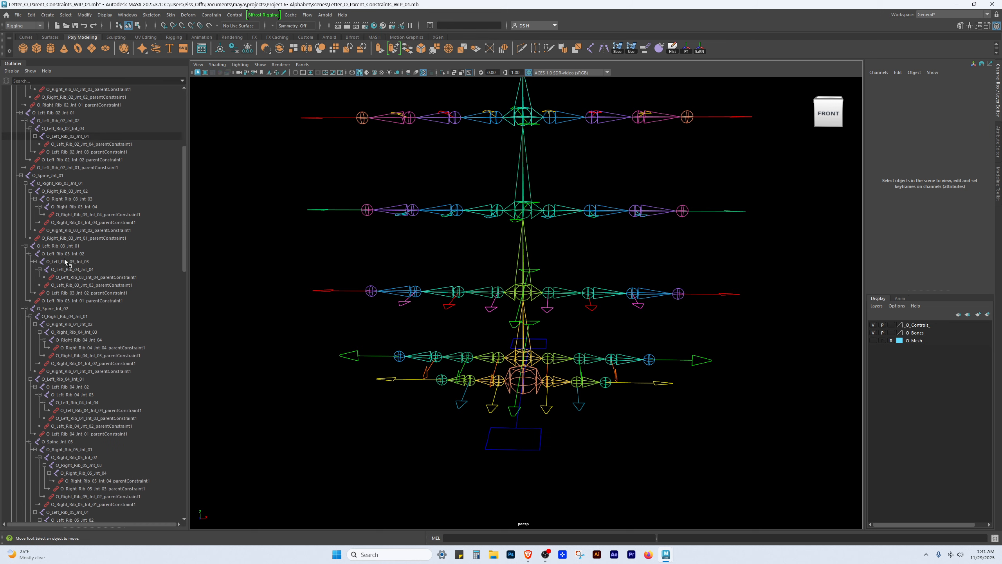
{"action": "scroll", "coordinate": [65, 261], "scroll_direction": "down", "scroll_amount": 20}
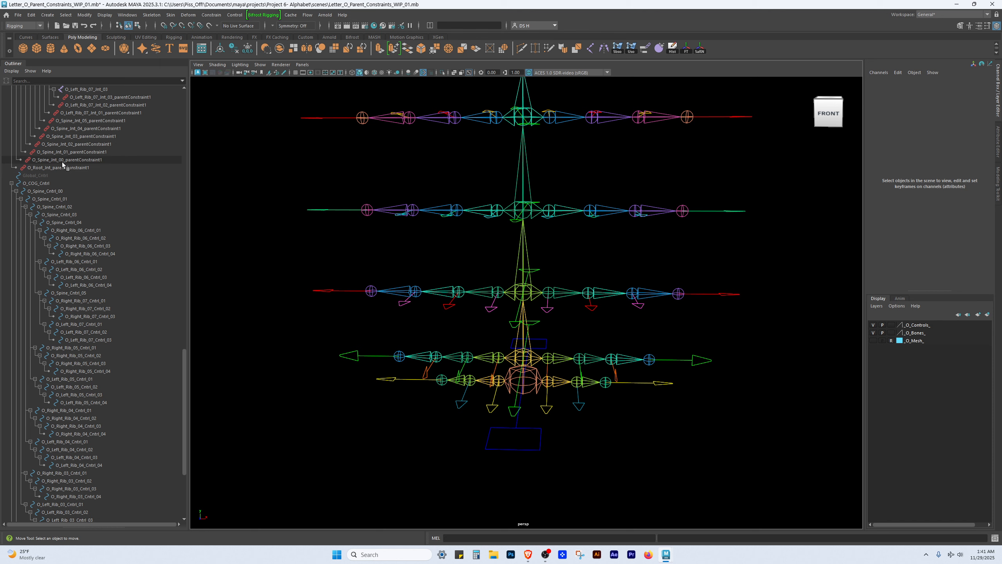
{"action": "scroll", "coordinate": [83, 280], "scroll_direction": "down", "scroll_amount": 6}
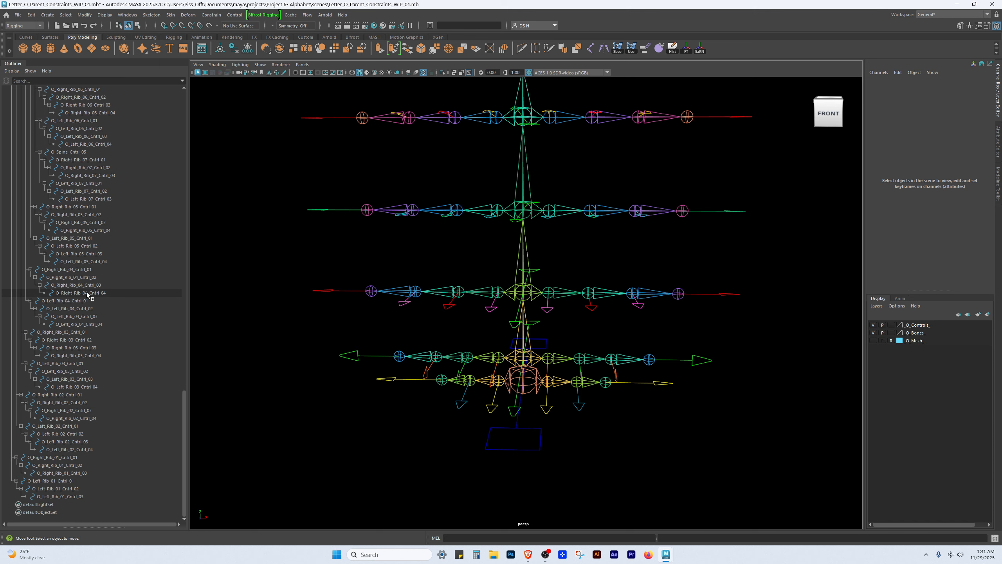
{"action": "scroll", "coordinate": [87, 294], "scroll_direction": "up", "scroll_amount": 20}
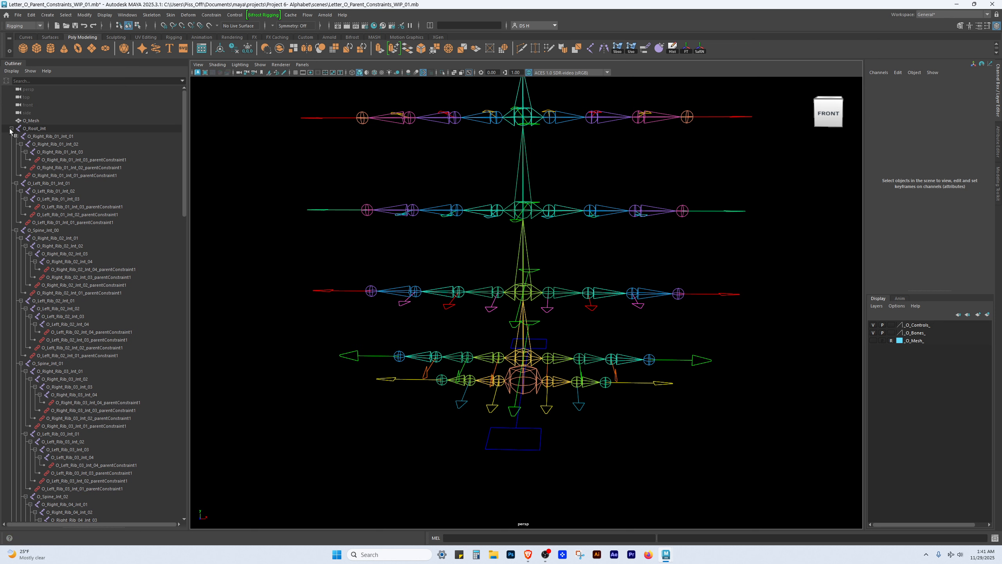
{"action": "left_click", "coordinate": [11, 129]}
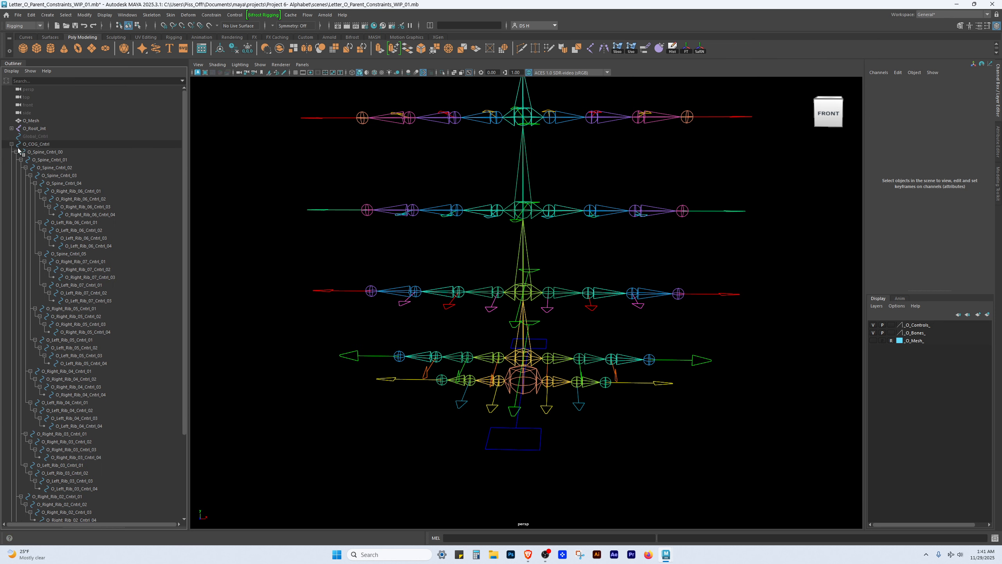
{"action": "left_click", "coordinate": [11, 144]}
- Save the scene under the new name Letter_O_Parent_Constraints_Complete as Maya Binary
{"action": "key", "text": "ctrl+shift+s"}
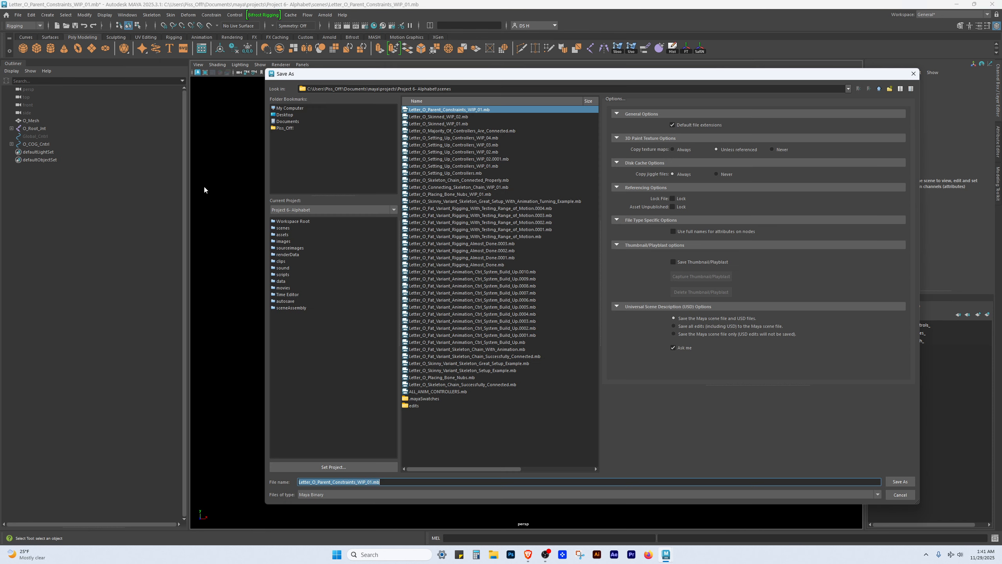
{"action": "left_click", "coordinate": [334, 482]}
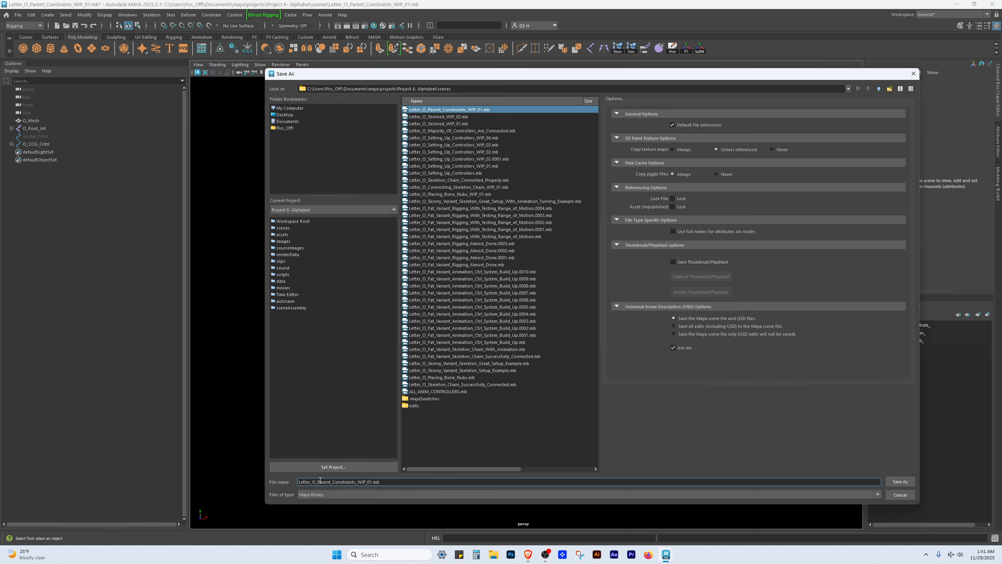
{"action": "left_click_drag", "start_coordinate": [358, 482], "coordinate": [458, 481]}
{"action": "type", "text": "Complete"}
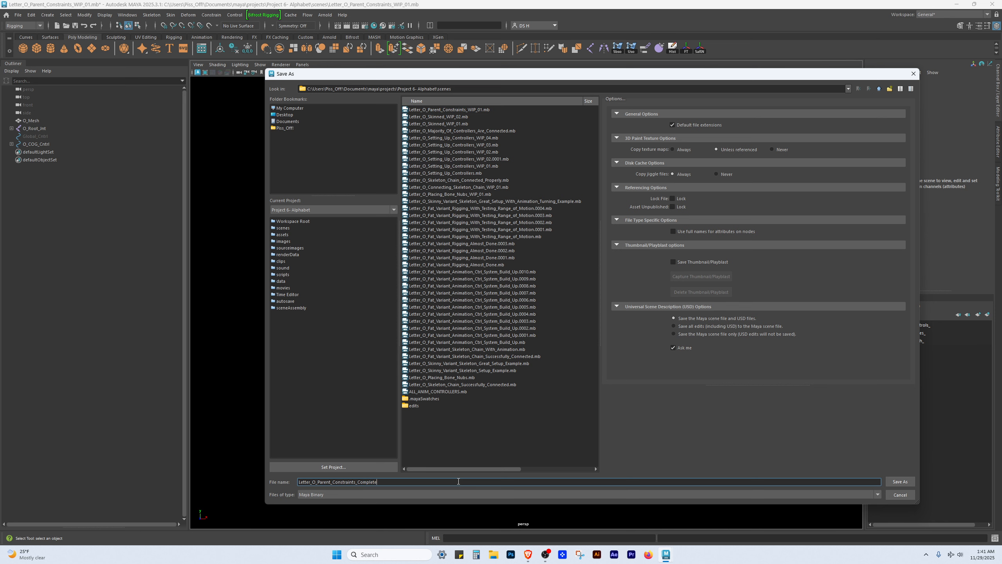
{"action": "key", "text": "Return"}
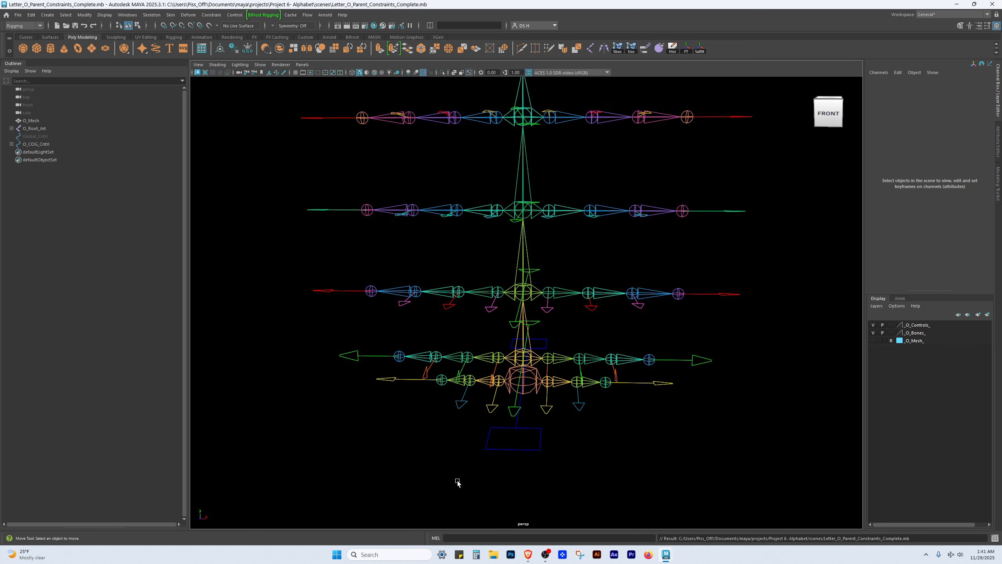
- Make the _O_Mesh_ display layer visible and view the whole letter O at an angle
{"action": "left_click", "coordinate": [871, 343]}
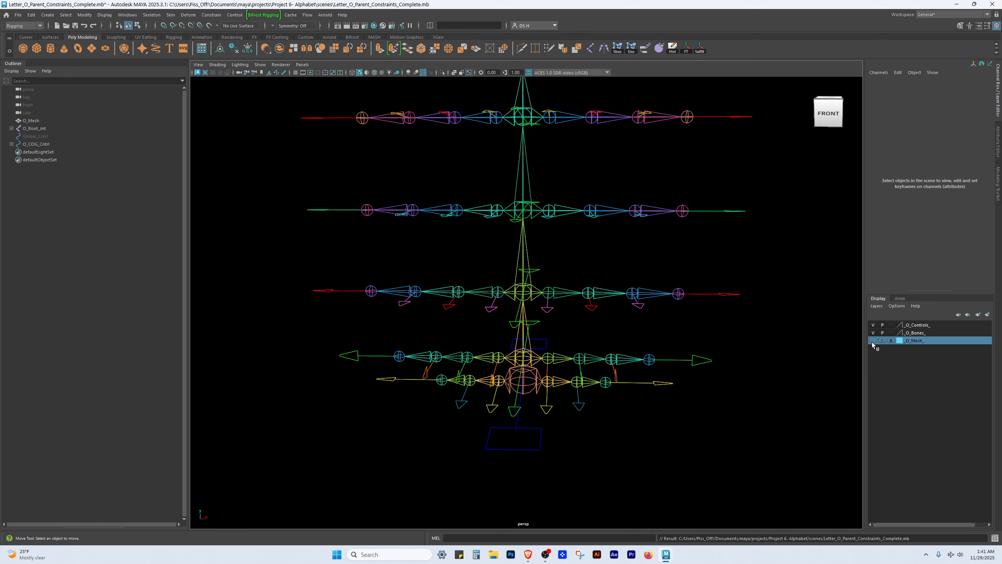
{"action": "left_click", "coordinate": [872, 341]}
{"action": "right_click_drag", "start_coordinate": [766, 410], "coordinate": [663, 389], "text": "alt"}
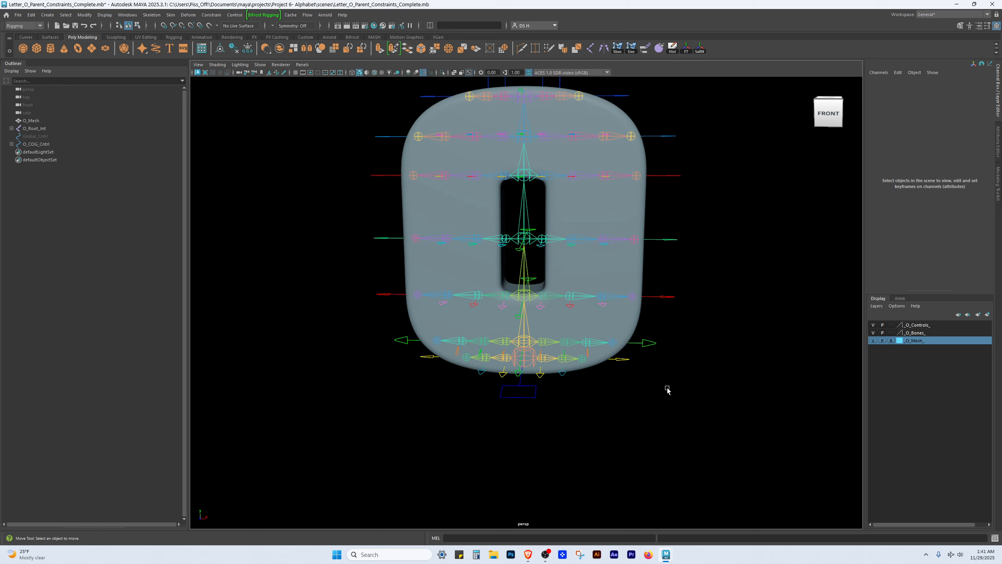
{"action": "left_click_drag", "start_coordinate": [660, 407], "coordinate": [718, 375], "text": "alt"}
- Cycle the viewport background colour from black to the blue-grey gradient
{"action": "key", "text": "alt+b"}
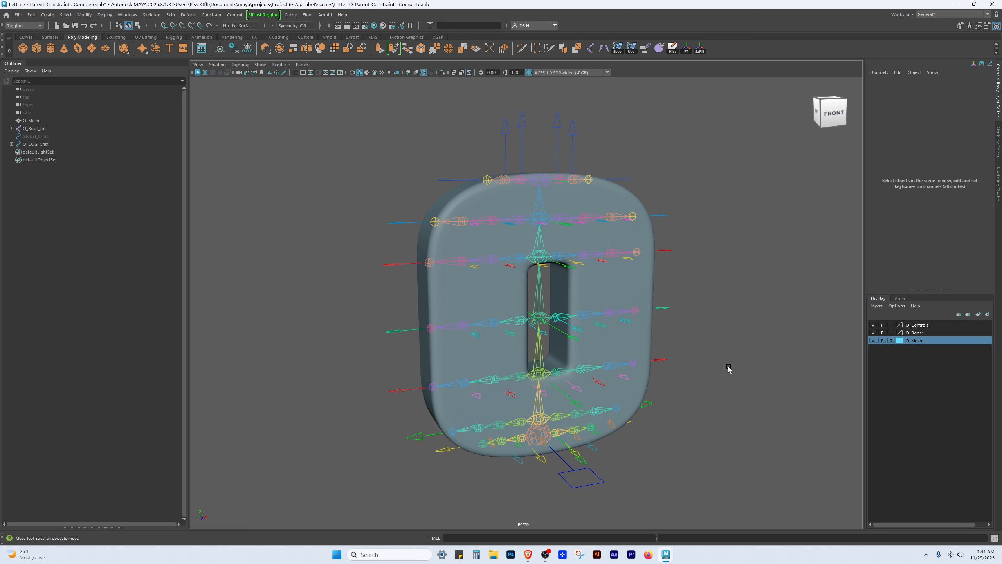
{"action": "key", "text": "alt+b"}
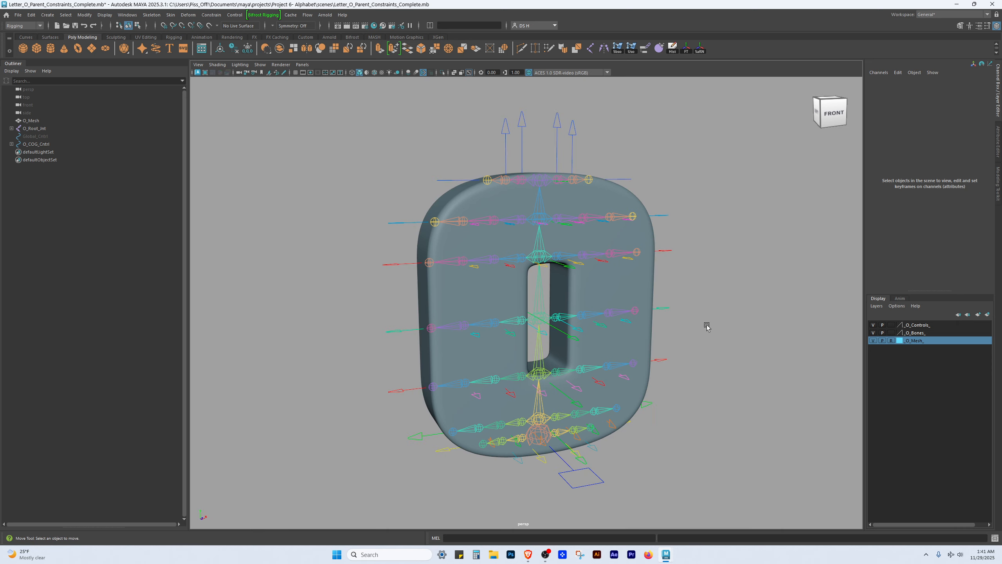
{"action": "key", "text": "alt+b"}
{"action": "left_click_drag", "start_coordinate": [743, 324], "coordinate": [734, 285], "text": "alt"}
{"action": "key", "text": "alt+b"}
{"action": "key", "text": "alt+b"}
{"action": "key", "text": "alt+b"}
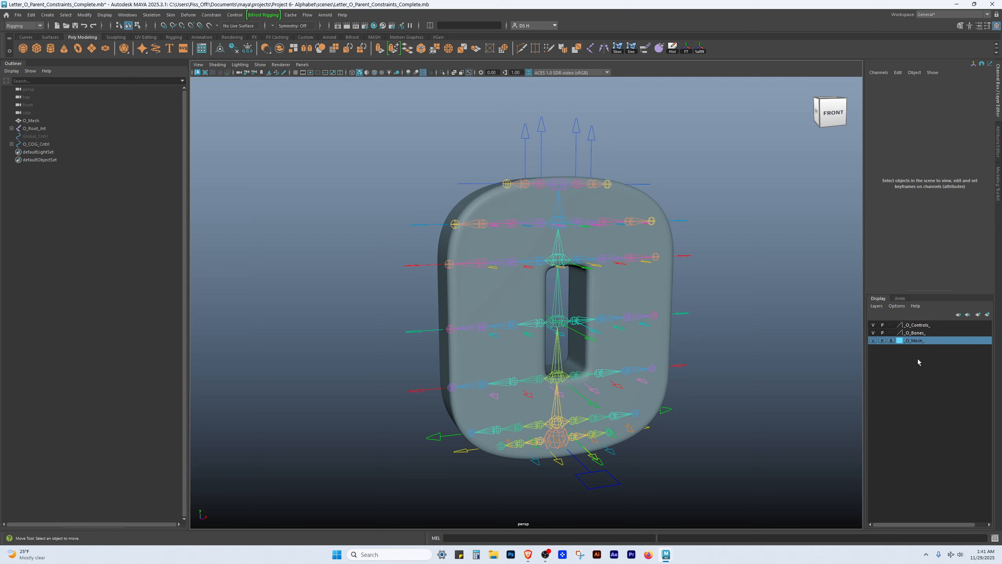
- Set the _O_Bones_ display layer to reference mode
{"action": "left_click", "coordinate": [891, 333]}
{"action": "left_click", "coordinate": [891, 332]}
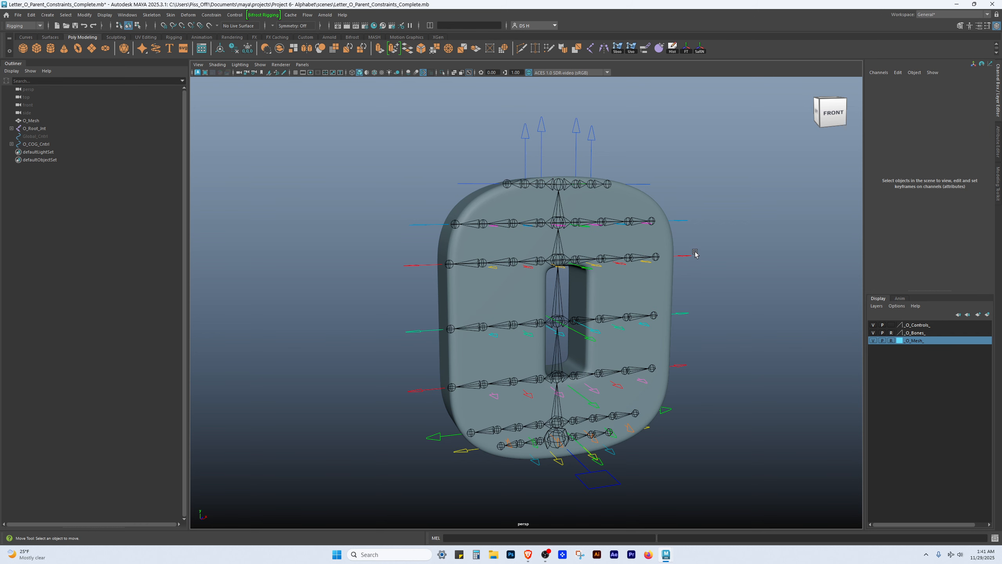
{"action": "middle_click_drag", "start_coordinate": [690, 236], "coordinate": [668, 252], "text": "alt"}
- Select all the spine controls together, from O_Spine_Cntrl_05 down to O_Spine_Cntrl_00
{"action": "left_click_drag", "start_coordinate": [569, 268], "coordinate": [559, 301], "text": "alt"}
{"action": "left_click", "coordinate": [564, 257]}
{"action": "right_click_drag", "start_coordinate": [558, 302], "coordinate": [630, 347], "text": "alt"}
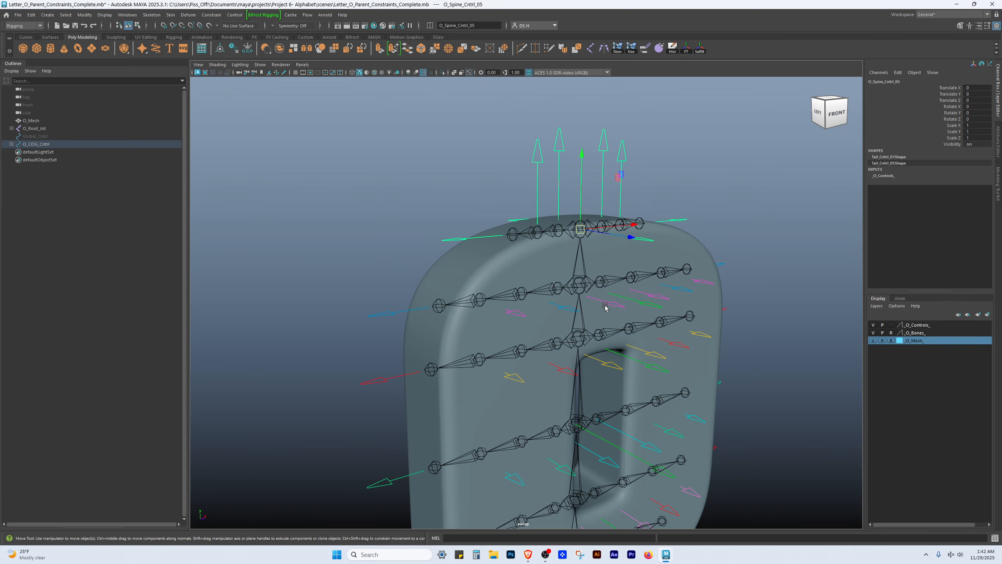
{"action": "left_click_drag", "start_coordinate": [605, 306], "coordinate": [532, 313], "text": "alt"}
{"action": "left_click_drag", "start_coordinate": [501, 269], "coordinate": [521, 292]}
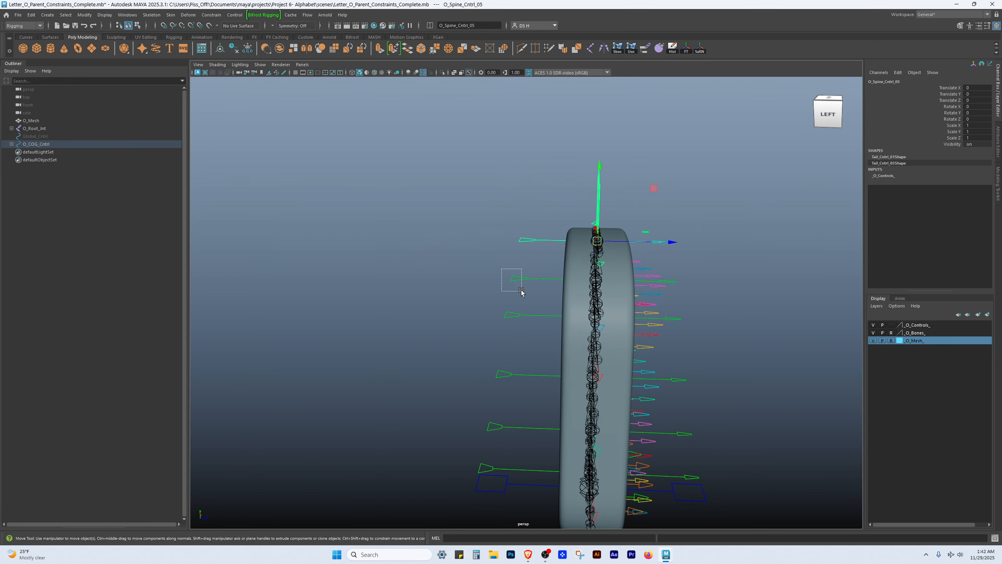
{"action": "middle_click_drag", "start_coordinate": [508, 401], "coordinate": [467, 329], "text": "alt"}
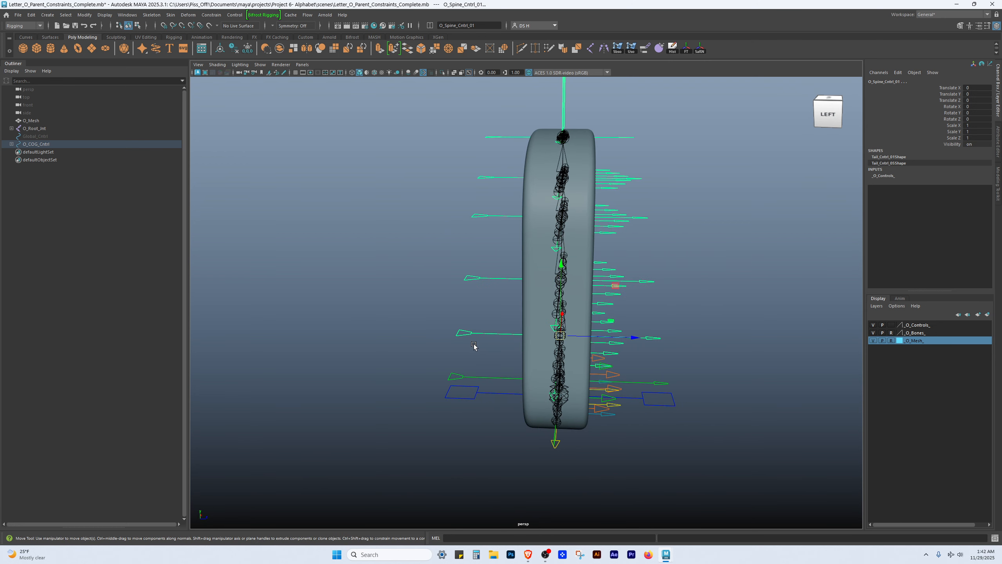
{"action": "left_click_drag", "start_coordinate": [458, 376], "coordinate": [468, 380], "text": "shift"}
{"action": "left_click_drag", "start_coordinate": [469, 356], "coordinate": [592, 354], "text": "alt"}
- Test the rig by rotating the selected spine controls about -3° in X, -7° in Y and -4.5° in Z
{"action": "key", "text": "e"}
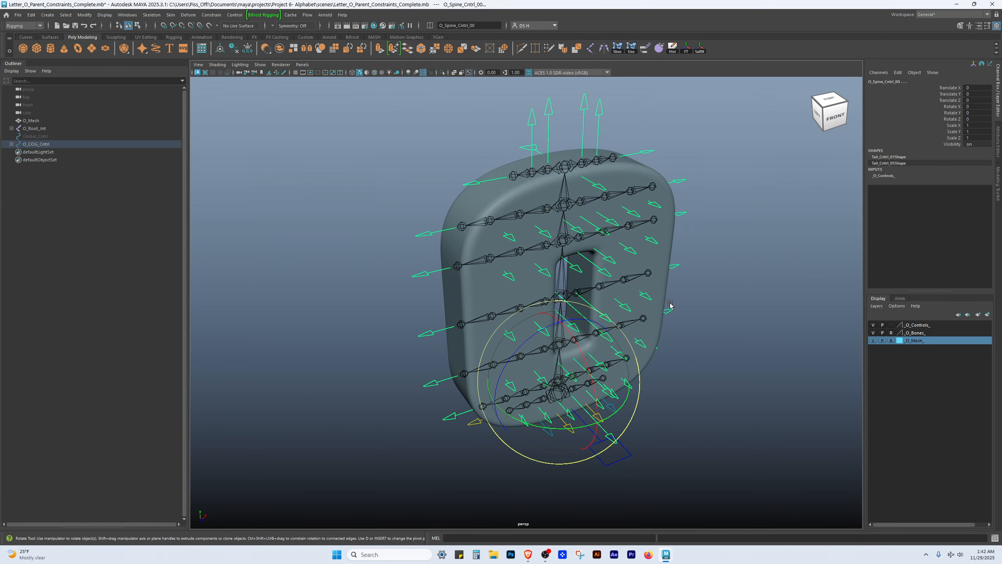
{"action": "left_click_drag", "start_coordinate": [670, 304], "coordinate": [648, 280], "text": "alt"}
{"action": "left_click_drag", "start_coordinate": [622, 359], "coordinate": [586, 382]}
{"action": "mouse_move", "coordinate": [537, 393]}
{"action": "left_mouse_down"}
{"action": "mouse_move", "coordinate": [570, 400]}
{"action": "mouse_move", "coordinate": [544, 419]}
{"action": "mouse_move", "coordinate": [537, 382]}
{"action": "left_mouse_up"}
{"action": "mouse_move", "coordinate": [573, 336]}
{"action": "left_mouse_down"}
{"action": "mouse_move", "coordinate": [577, 380]}
{"action": "mouse_move", "coordinate": [579, 335]}
{"action": "left_mouse_up"}
{"action": "left_click_drag", "start_coordinate": [677, 274], "coordinate": [649, 282], "text": "alt"}
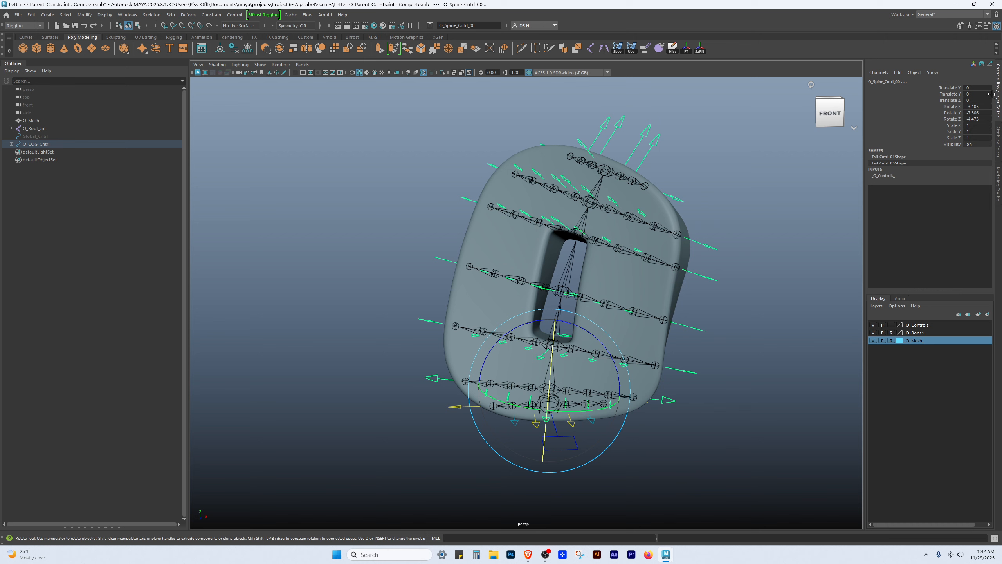
- Reset Rotate X, Y and Z of the spine controls to 0 and clear the selection
{"action": "left_click_drag", "start_coordinate": [985, 105], "coordinate": [983, 119]}
{"action": "key", "text": "Return"}
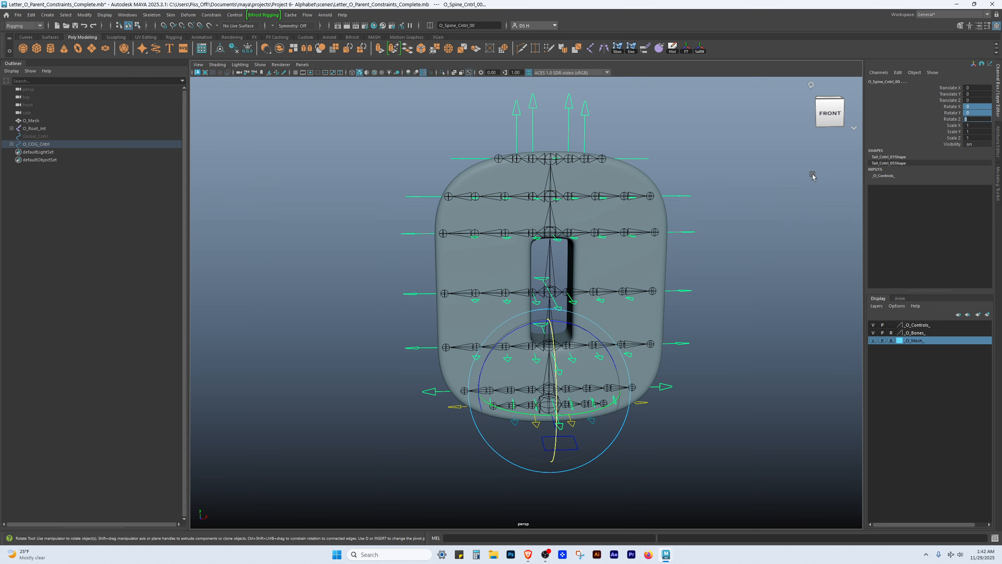
{"action": "left_click", "coordinate": [811, 174]}
{"action": "scroll", "coordinate": [610, 207], "scroll_direction": "down", "scroll_amount": 3}
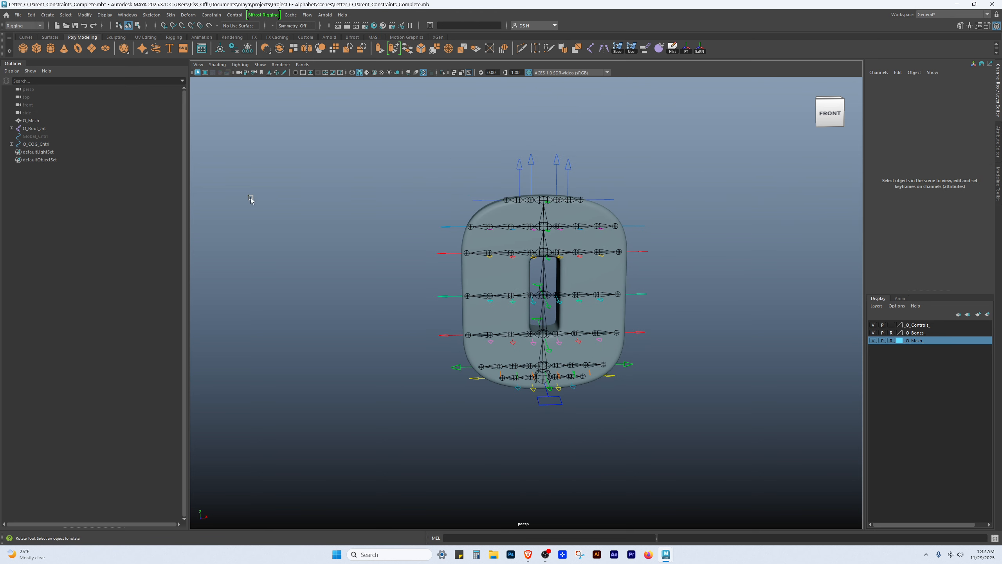
- Check the channel values of control O_Right_Rib_04_Cntrl_04 with the Move tool active, and clear the selection
{"action": "left_click", "coordinate": [642, 295]}
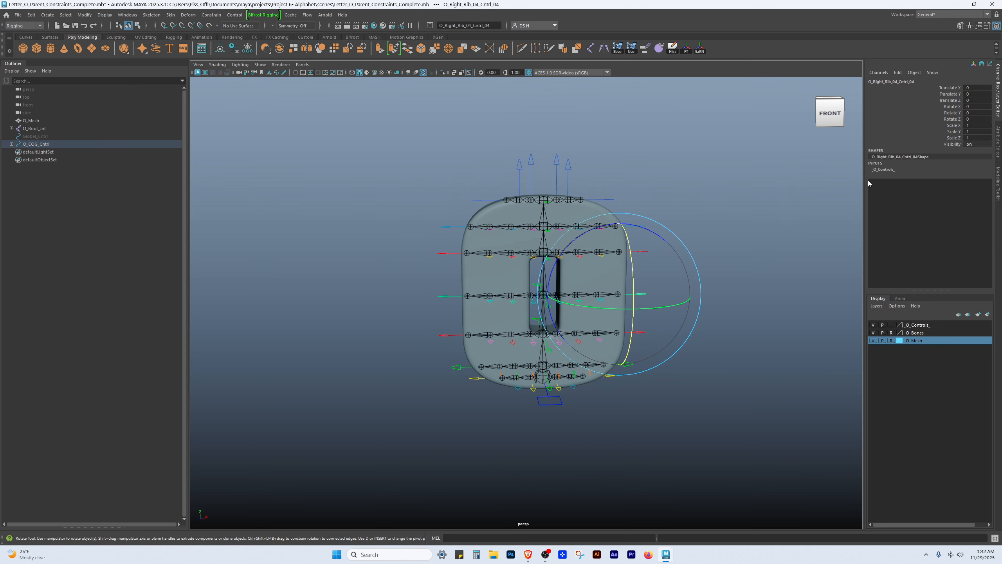
{"action": "key", "text": "w"}
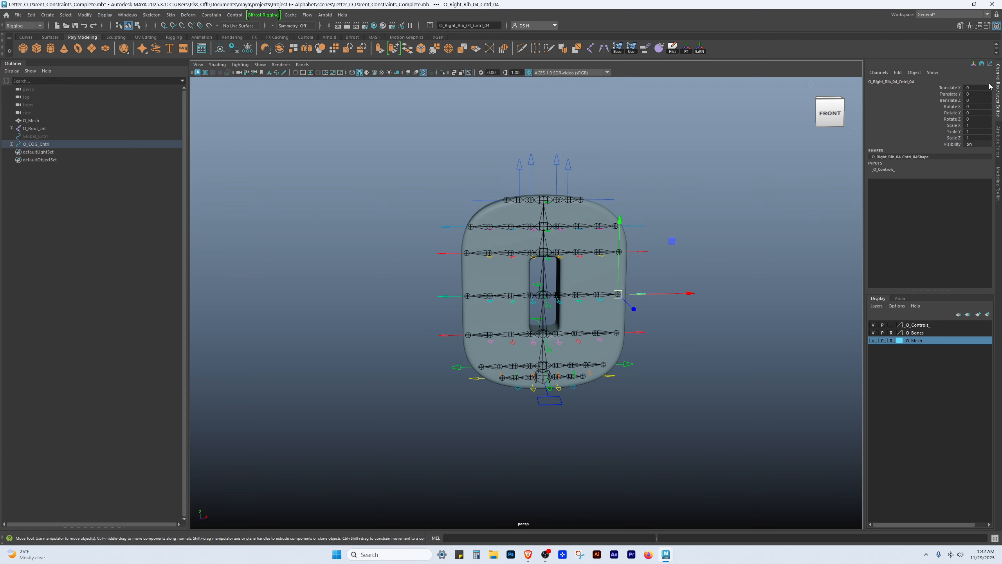
{"action": "middle_click_drag", "start_coordinate": [541, 275], "coordinate": [479, 273], "text": "alt"}
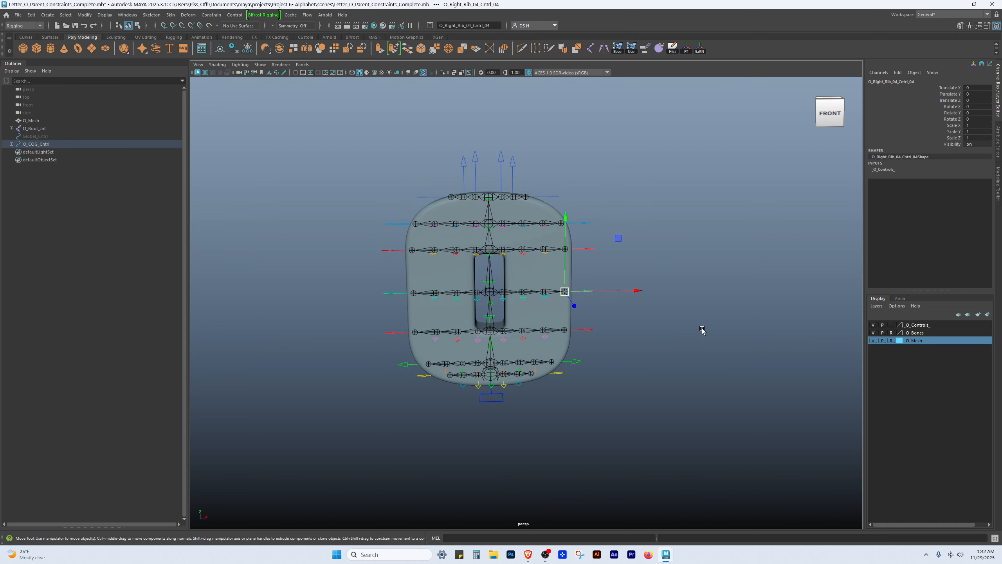
{"action": "left_click", "coordinate": [702, 328]}
{"action": "left_click_drag", "start_coordinate": [359, 284], "coordinate": [382, 279], "text": "alt"}
{"action": "right_click_drag", "start_coordinate": [381, 279], "coordinate": [510, 226], "text": "alt"}
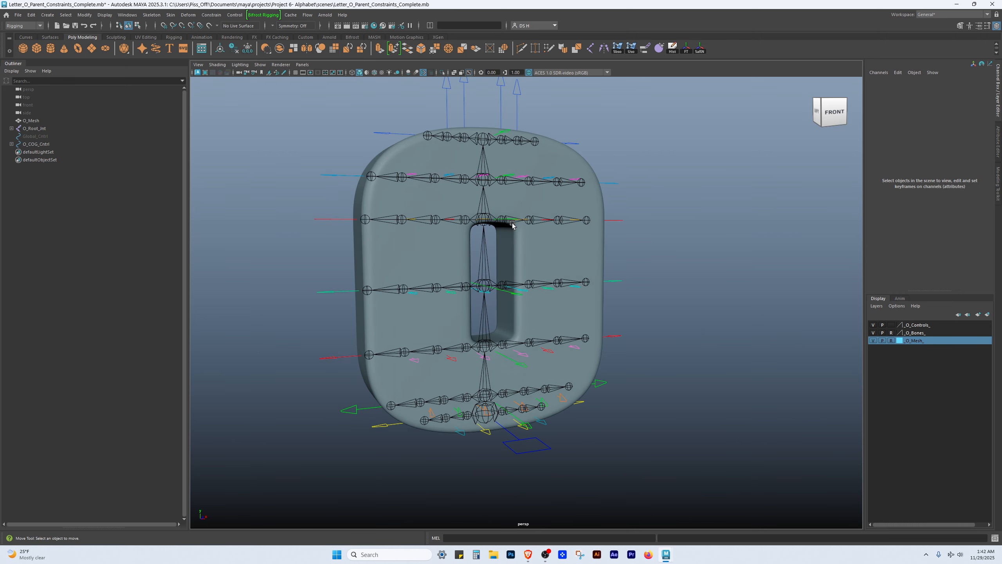
- Test the mesh deformation by rotating the upper spine controls about 1.5° in X, -16° in Y and 9° in Z, and clear the selection
{"action": "left_click_drag", "start_coordinate": [510, 226], "coordinate": [581, 221], "text": "alt"}
{"action": "right_click_drag", "start_coordinate": [582, 222], "coordinate": [477, 234], "text": "alt"}
{"action": "left_click_drag", "start_coordinate": [447, 139], "coordinate": [509, 281]}
{"action": "mouse_move", "coordinate": [510, 281]}
{"action": "left_mouse_down", "text": "alt"}
{"action": "mouse_move", "coordinate": [667, 244]}
{"action": "mouse_move", "coordinate": [604, 246]}
{"action": "mouse_move", "coordinate": [524, 276]}
{"action": "left_mouse_up", "text": "alt"}
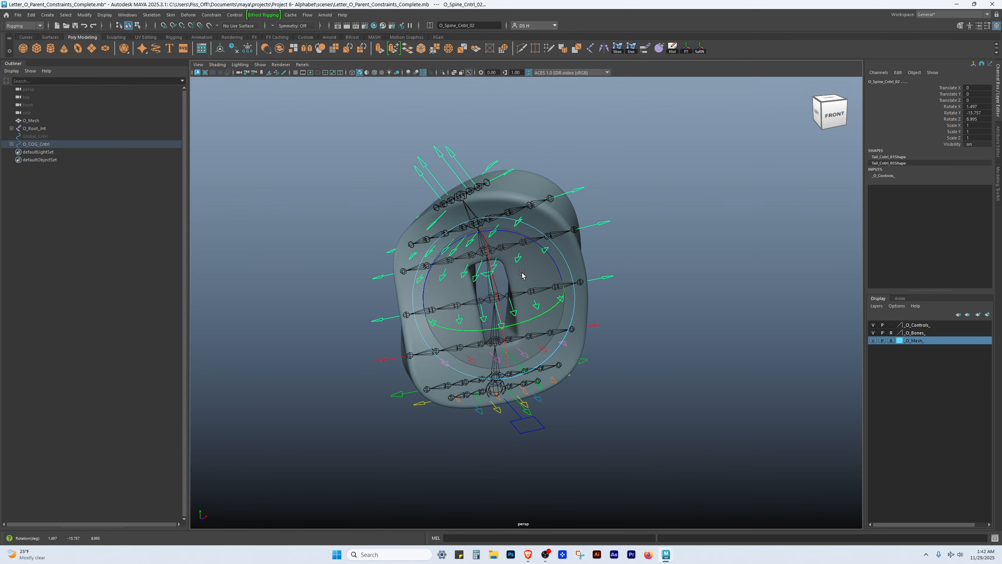
{"action": "left_click_drag", "start_coordinate": [725, 335], "coordinate": [526, 222], "text": "alt"}
{"action": "left_click", "coordinate": [754, 229]}
- Select the innermost right rib controls (Cntrl_01) of ribs 07 down to 03 together for rotating
{"action": "left_click", "coordinate": [490, 140]}
{"action": "key", "text": "w"}
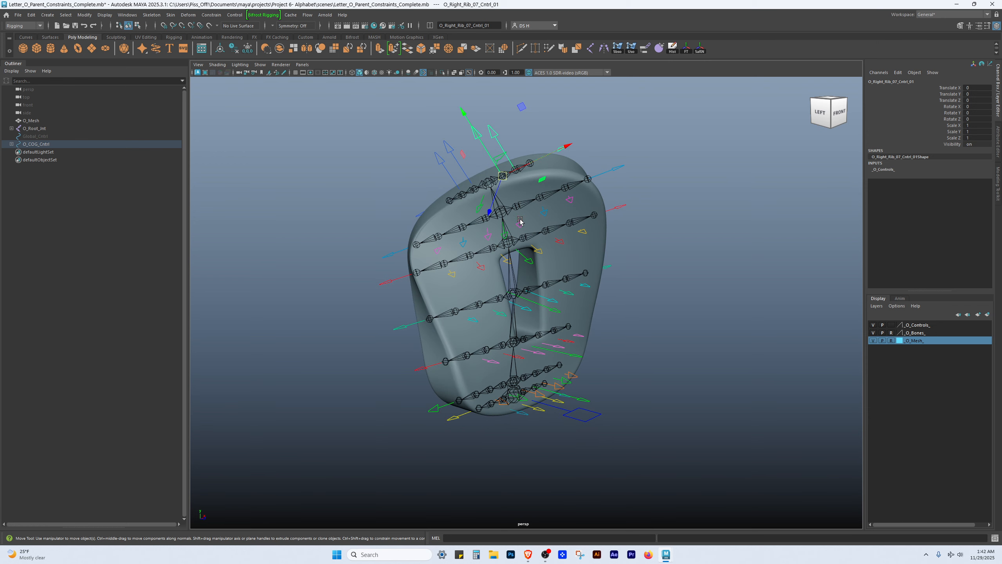
{"action": "left_click", "coordinate": [520, 223], "text": "shift"}
{"action": "left_click_drag", "start_coordinate": [541, 256], "coordinate": [516, 251], "text": "alt"}
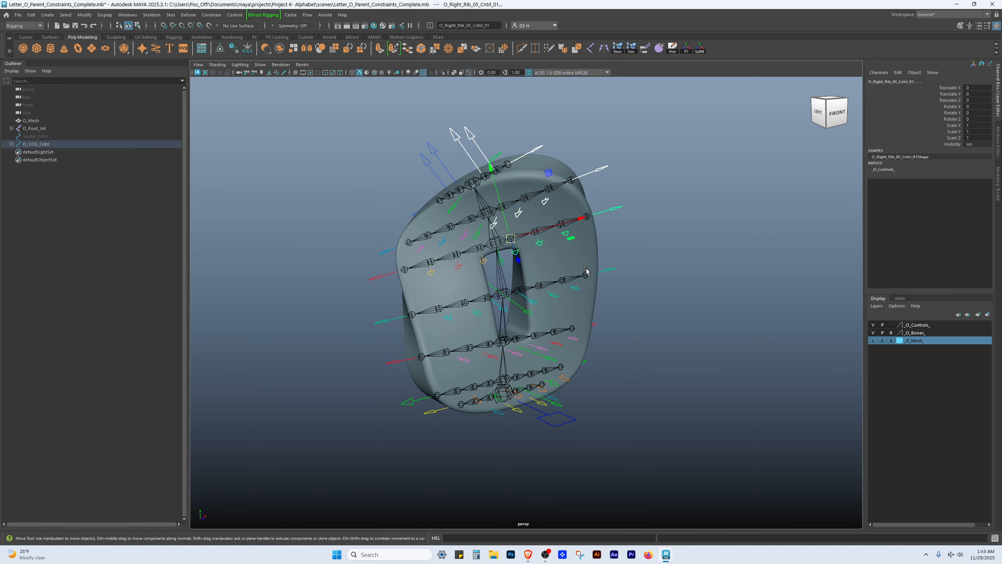
{"action": "scroll", "coordinate": [659, 298], "scroll_direction": "up", "scroll_amount": 4}
{"action": "left_click_drag", "start_coordinate": [587, 270], "coordinate": [559, 343], "text": "alt"}
{"action": "left_click", "coordinate": [524, 301], "text": "shift"}
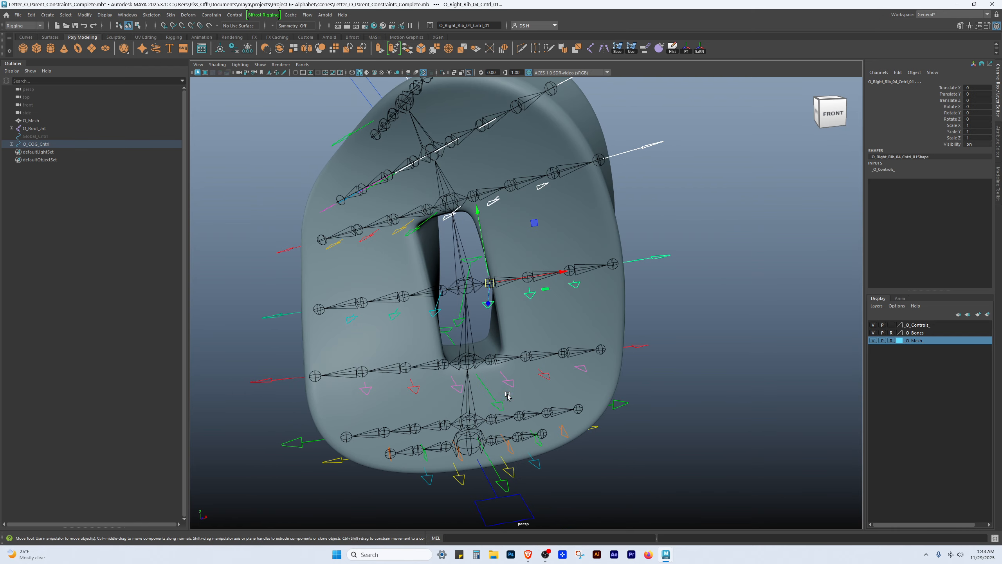
{"action": "left_click", "coordinate": [507, 382], "text": "shift"}
{"action": "scroll", "coordinate": [765, 350], "scroll_direction": "down", "scroll_amount": 6}
{"action": "key", "text": "e"}
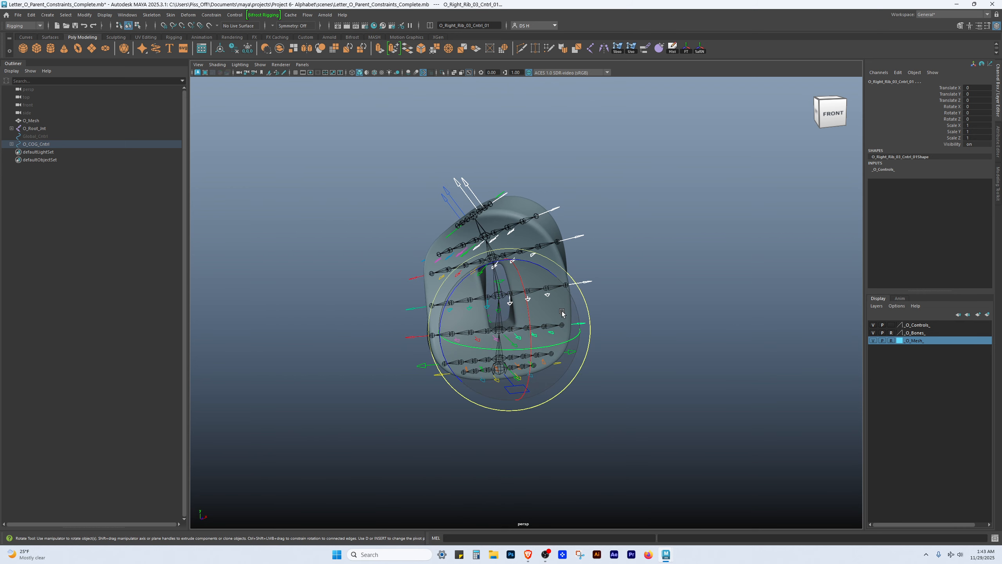
- Rotate the selected right rib controls to about -6° in X, -42° in Y and 31° in Z, bend them further, and clear the selection
{"action": "left_click_drag", "start_coordinate": [560, 311], "coordinate": [592, 309]}
{"action": "left_click_drag", "start_coordinate": [554, 310], "coordinate": [550, 305]}
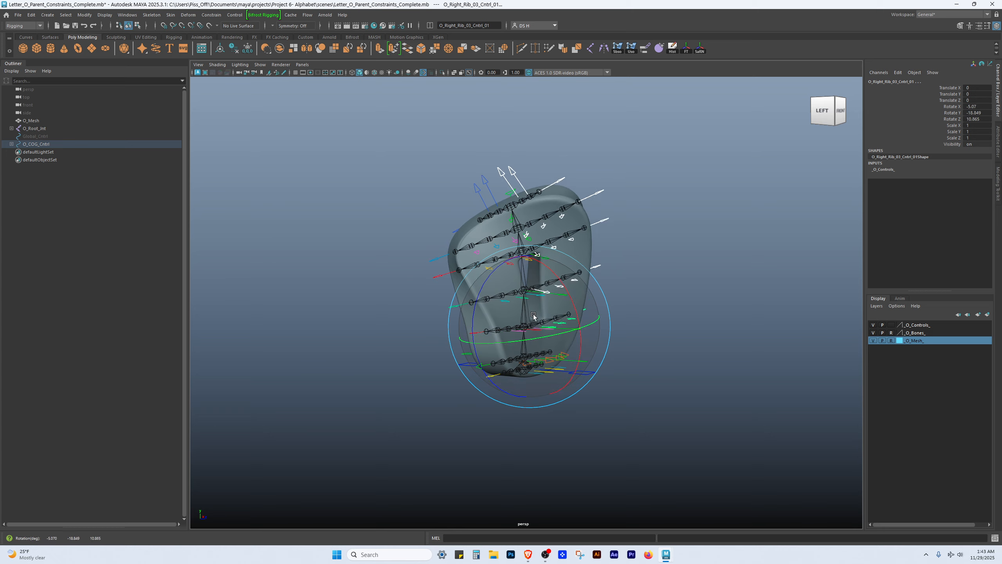
{"action": "left_click_drag", "start_coordinate": [554, 340], "coordinate": [559, 340]}
{"action": "right_click_drag", "start_coordinate": [560, 339], "coordinate": [707, 318], "text": "alt"}
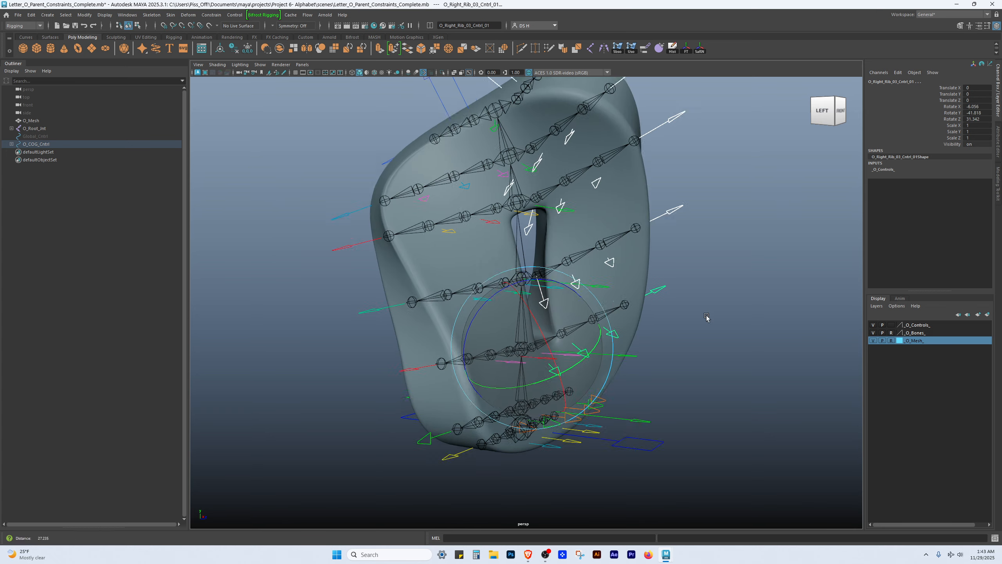
{"action": "left_click_drag", "start_coordinate": [707, 317], "coordinate": [530, 306], "text": "alt"}
{"action": "left_click_drag", "start_coordinate": [537, 330], "coordinate": [557, 341]}
{"action": "left_click_drag", "start_coordinate": [557, 340], "coordinate": [564, 296], "text": "alt"}
{"action": "left_click", "coordinate": [591, 325]}
{"action": "left_click_drag", "start_coordinate": [682, 261], "coordinate": [630, 264], "text": "alt"}
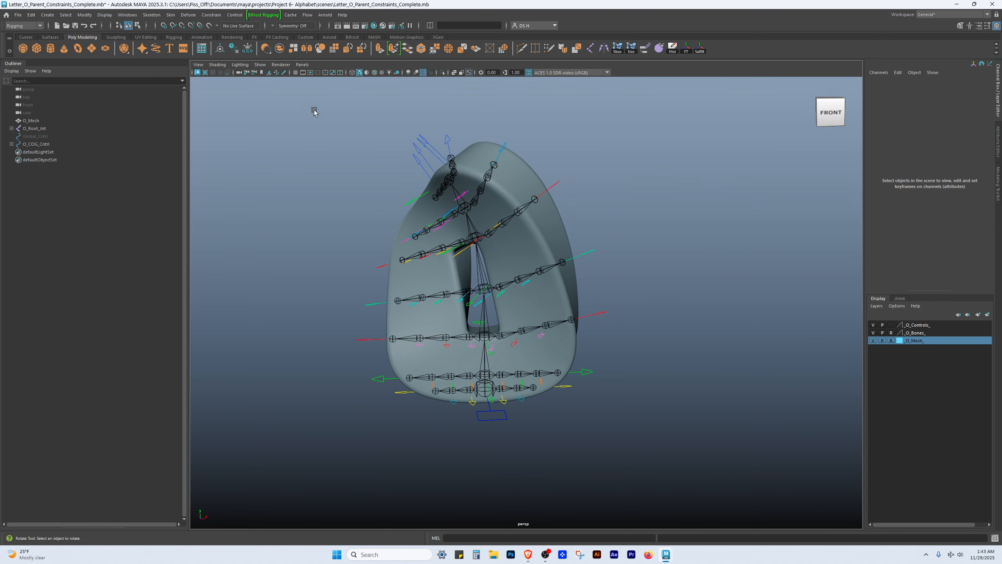
- Select all the rig controls, reset their Translate and Rotate X, Y and Z to 0, and clear the selection
{"action": "left_click_drag", "start_coordinate": [310, 109], "coordinate": [929, 531]}
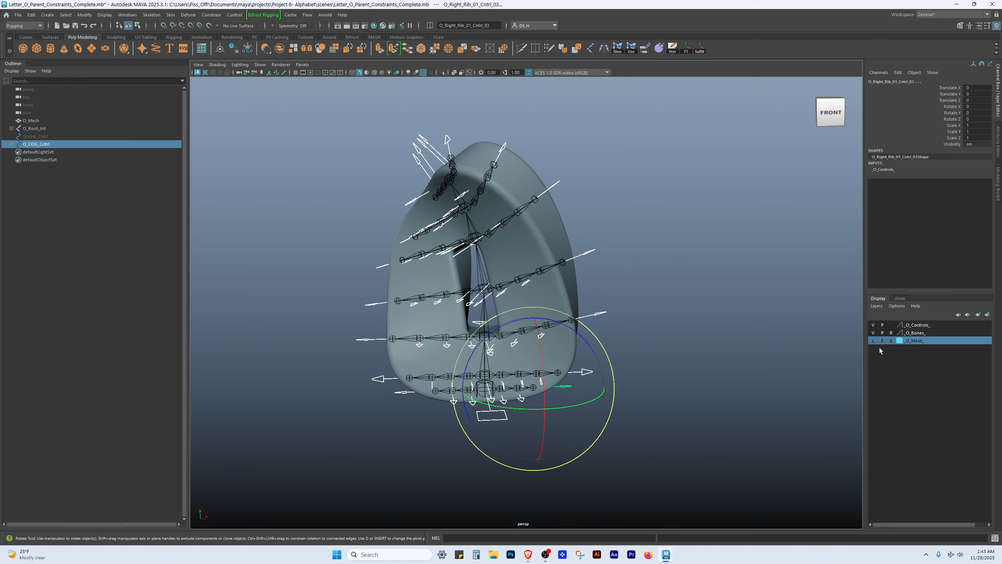
{"action": "left_click_drag", "start_coordinate": [571, 257], "coordinate": [503, 353], "text": "alt"}
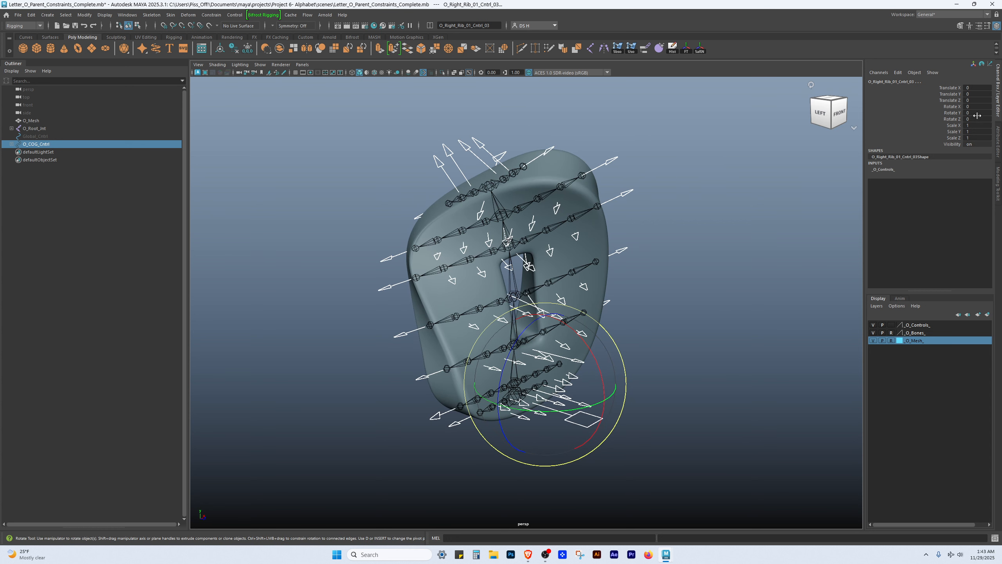
{"action": "left_click_drag", "start_coordinate": [977, 119], "coordinate": [977, 88]}
{"action": "key", "text": "Return"}
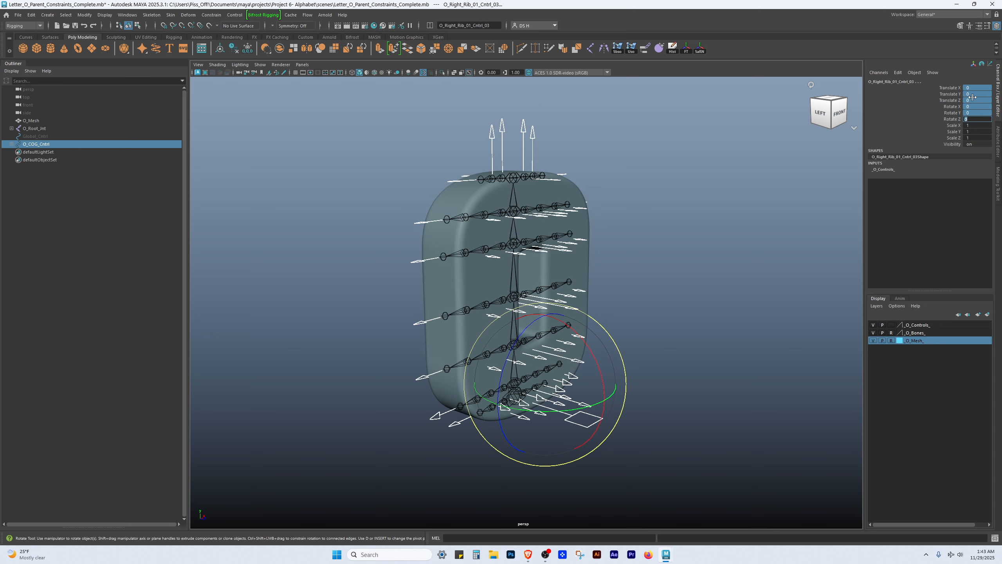
{"action": "left_click_drag", "start_coordinate": [732, 301], "coordinate": [643, 247], "text": "alt"}
{"action": "key", "text": "w"}
{"action": "left_click", "coordinate": [759, 340]}
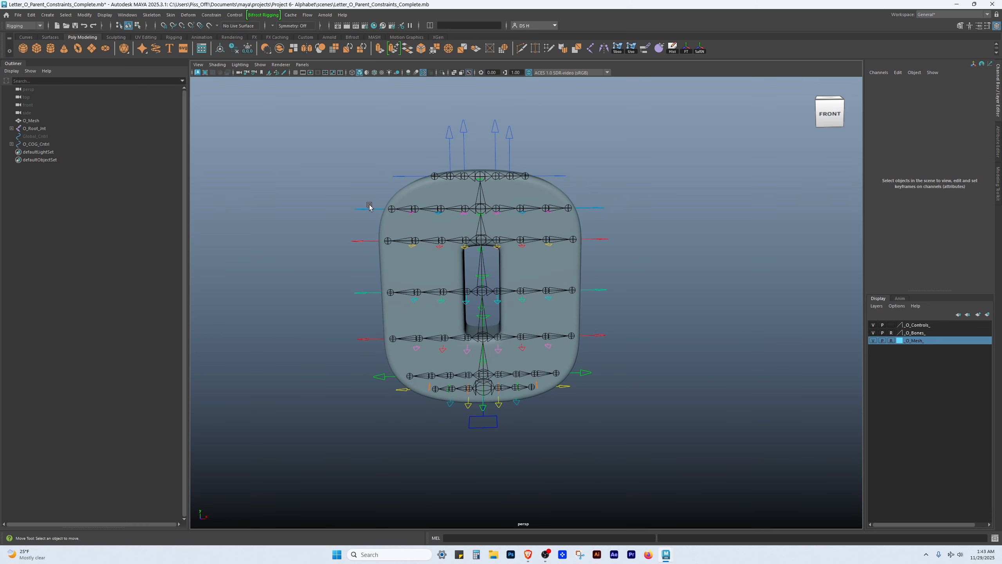
- Show the viewport grid and check the controls O_Right_Rib_01_Cntrl_03 and O_Right_Rib_04_Cntrl_04, leaving nothing selected
{"action": "left_click", "coordinate": [295, 73]}
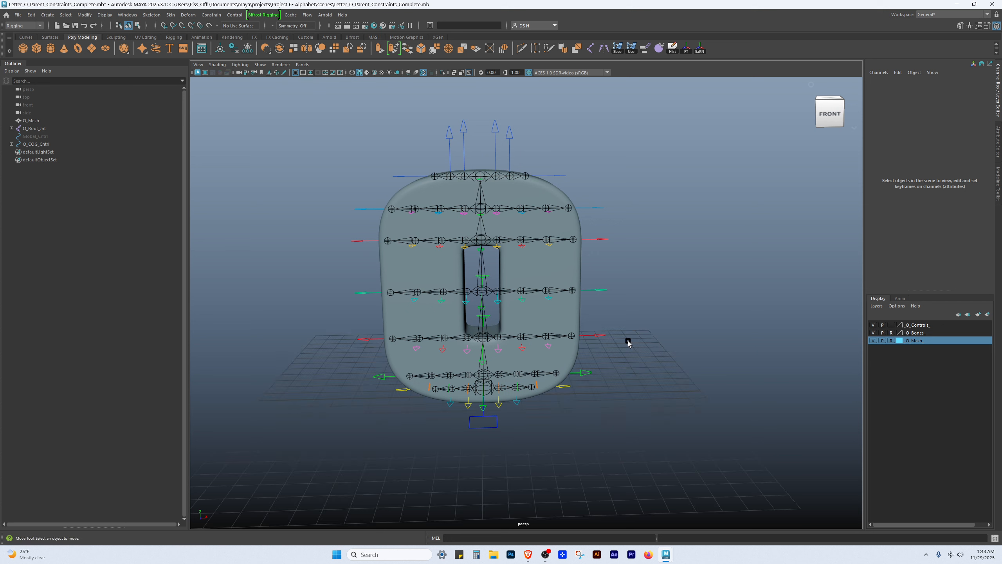
{"action": "left_click", "coordinate": [535, 376]}
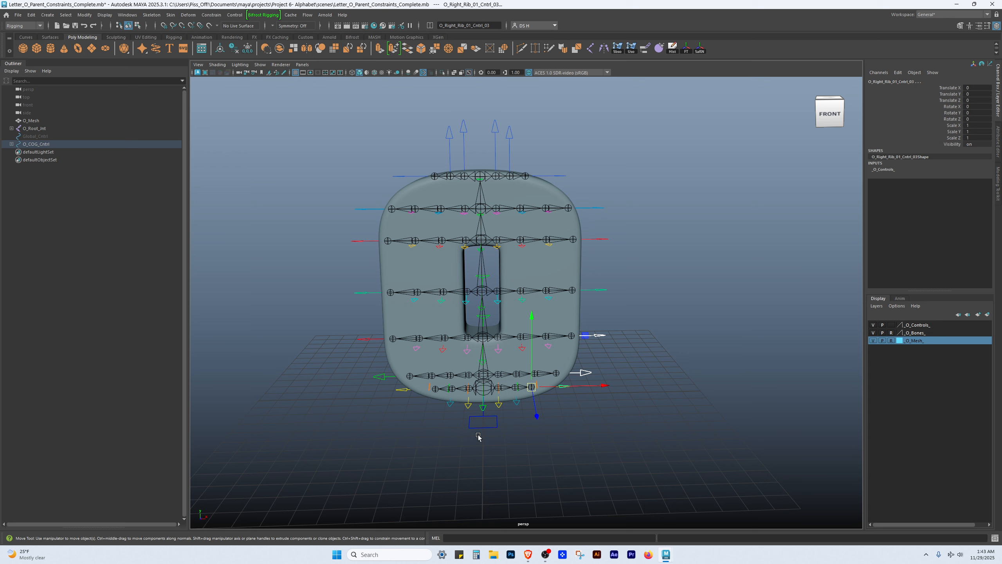
{"action": "left_click_drag", "start_coordinate": [477, 434], "coordinate": [488, 395], "text": "alt"}
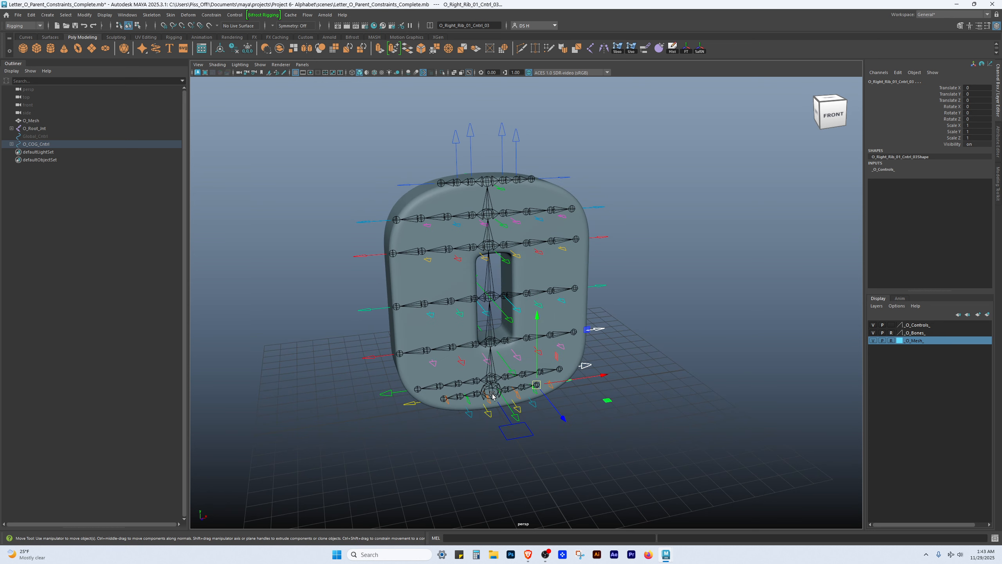
{"action": "left_click", "coordinate": [601, 285]}
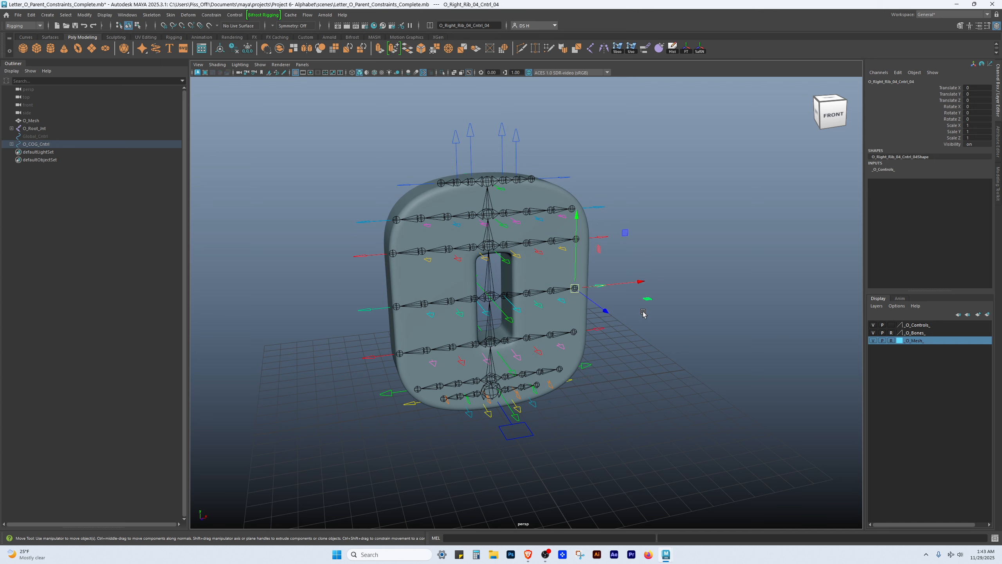
{"action": "left_click", "coordinate": [686, 219]}
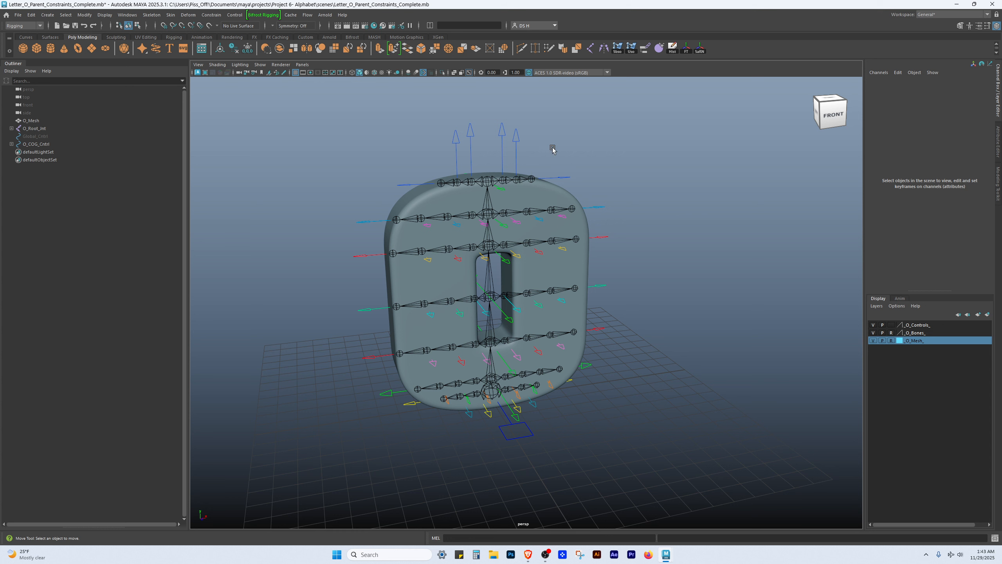
{"action": "middle_click_drag", "start_coordinate": [542, 314], "coordinate": [569, 344], "text": "alt"}
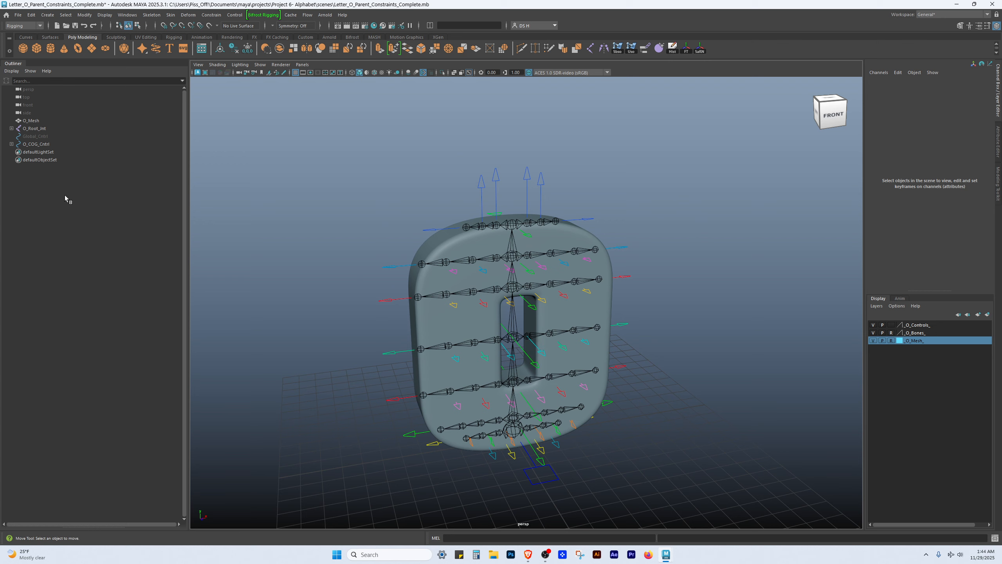
- Unhide the Global_Cntrl curve, check it by selecting it, and clear the selection
{"action": "left_click", "coordinate": [39, 138]}
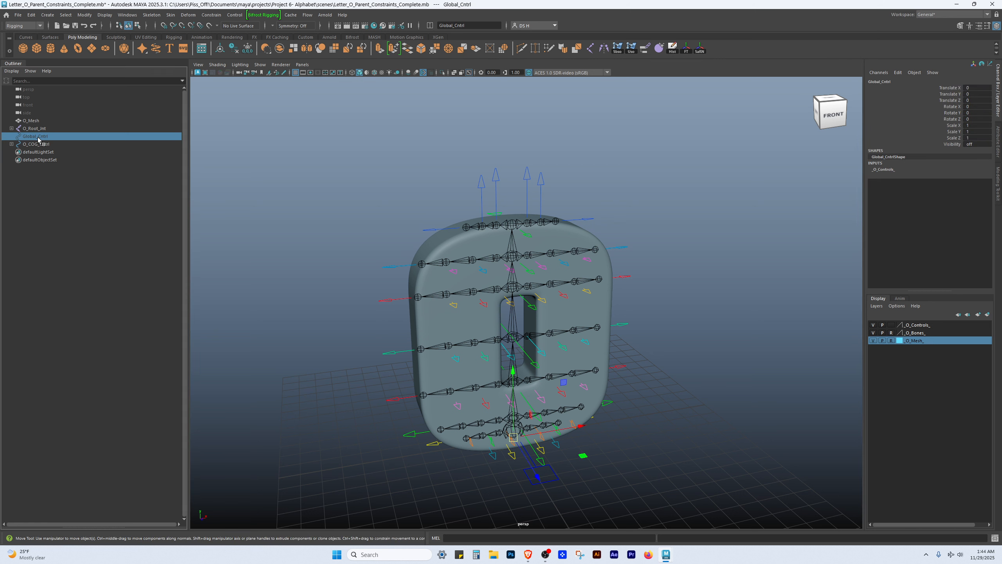
{"action": "key", "text": "h"}
{"action": "left_click", "coordinate": [289, 194]}
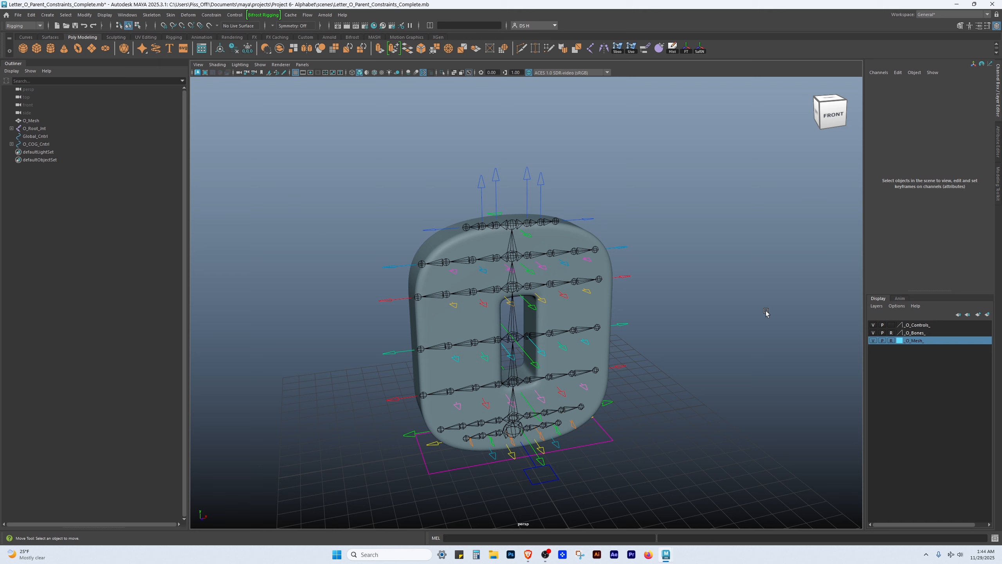
{"action": "left_click", "coordinate": [49, 136]}
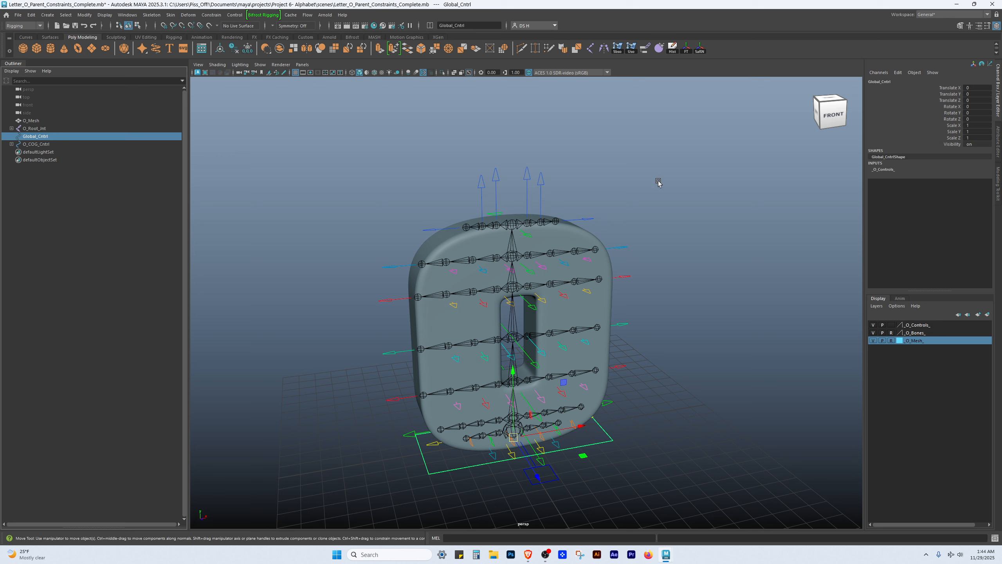
{"action": "left_click", "coordinate": [707, 190]}
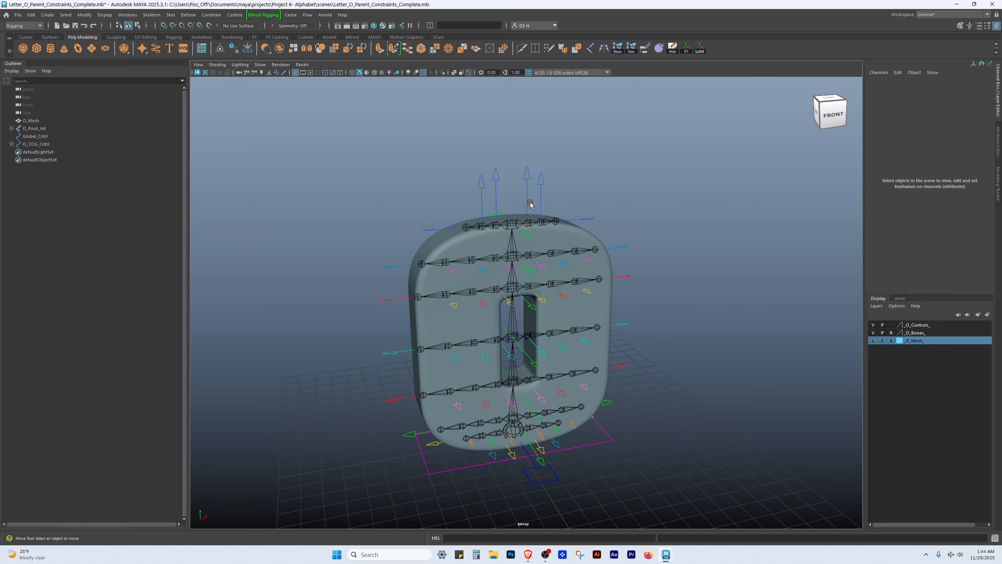